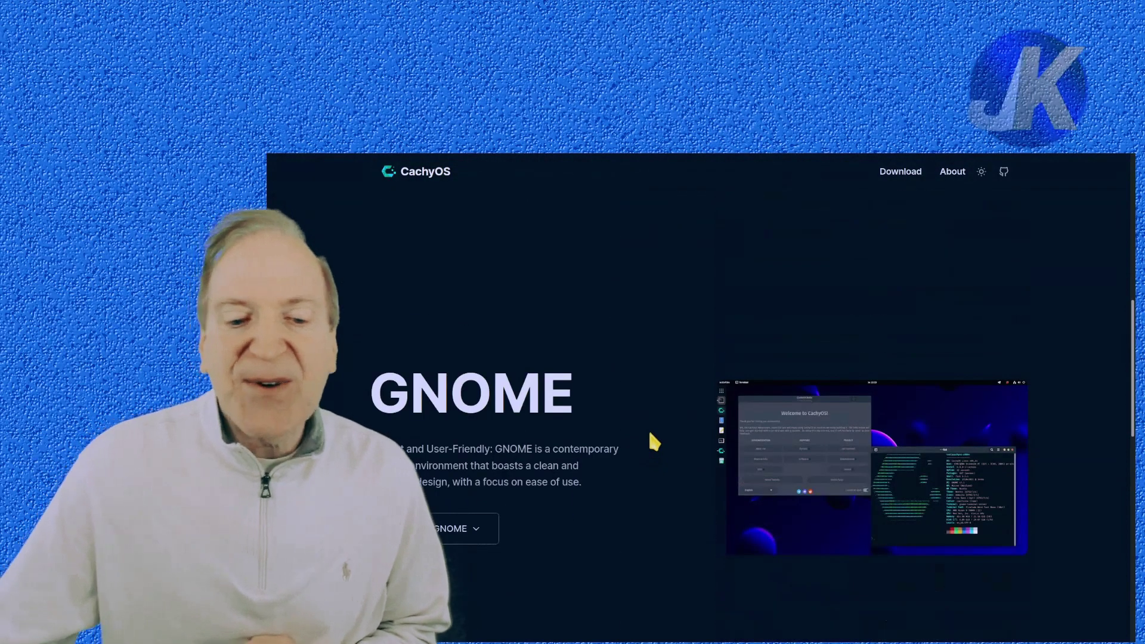
Browse the GNOME and XFCE edition sections on the CachyOS website.
scroll(654, 441, down, 5)
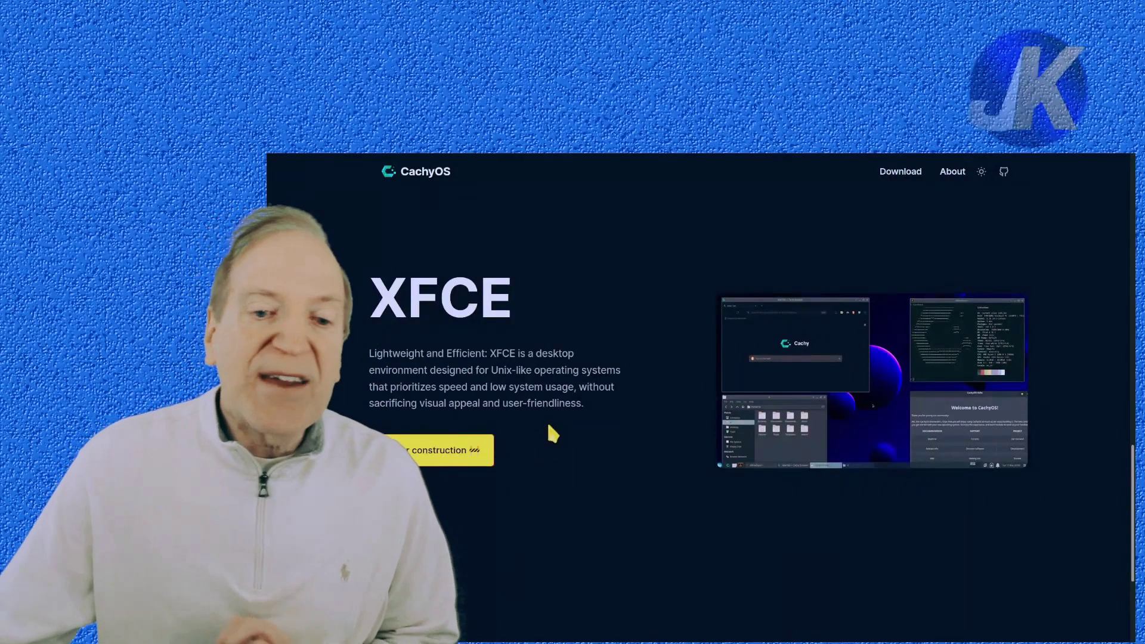
scroll(559, 452, up, 5)
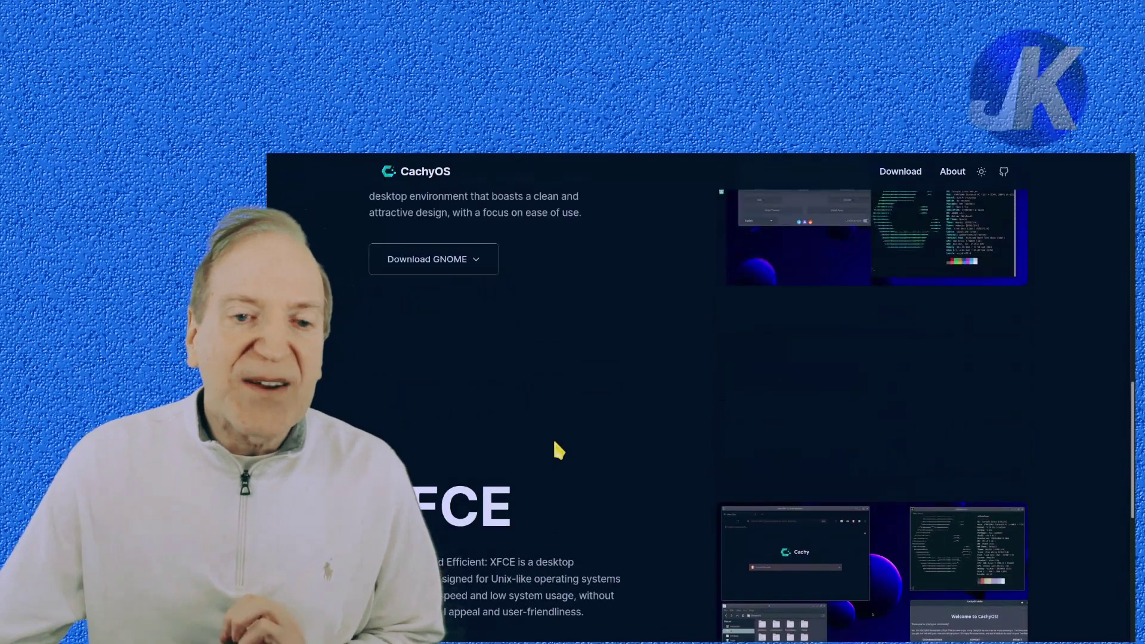
scroll(559, 452, down, 6)
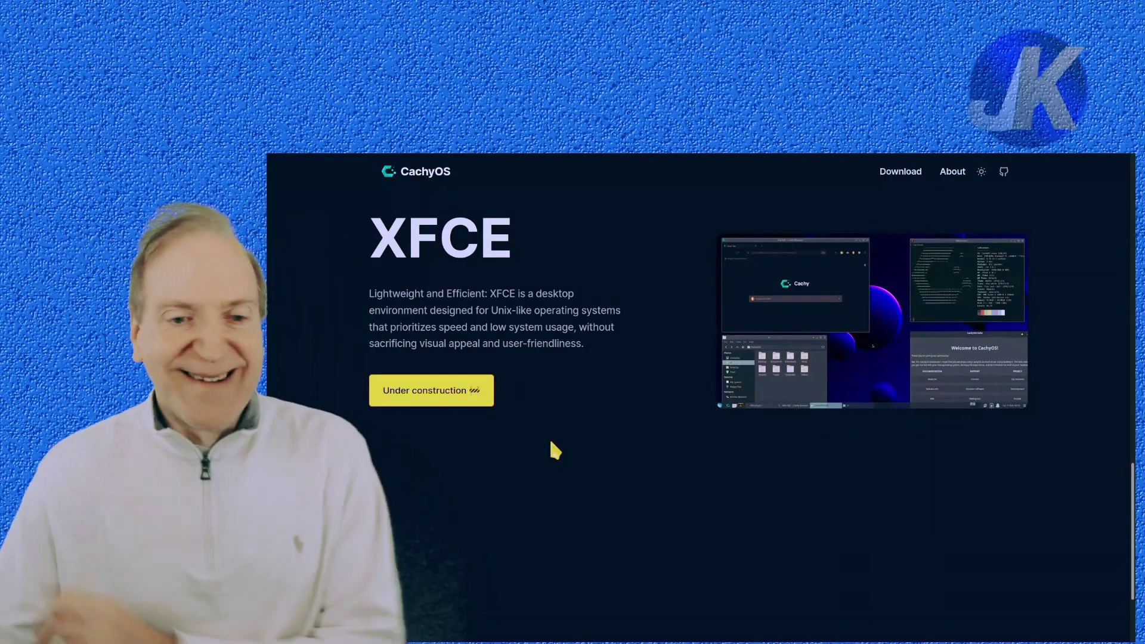
scroll(552, 444, down, 3)
scroll(548, 442, up, 15)
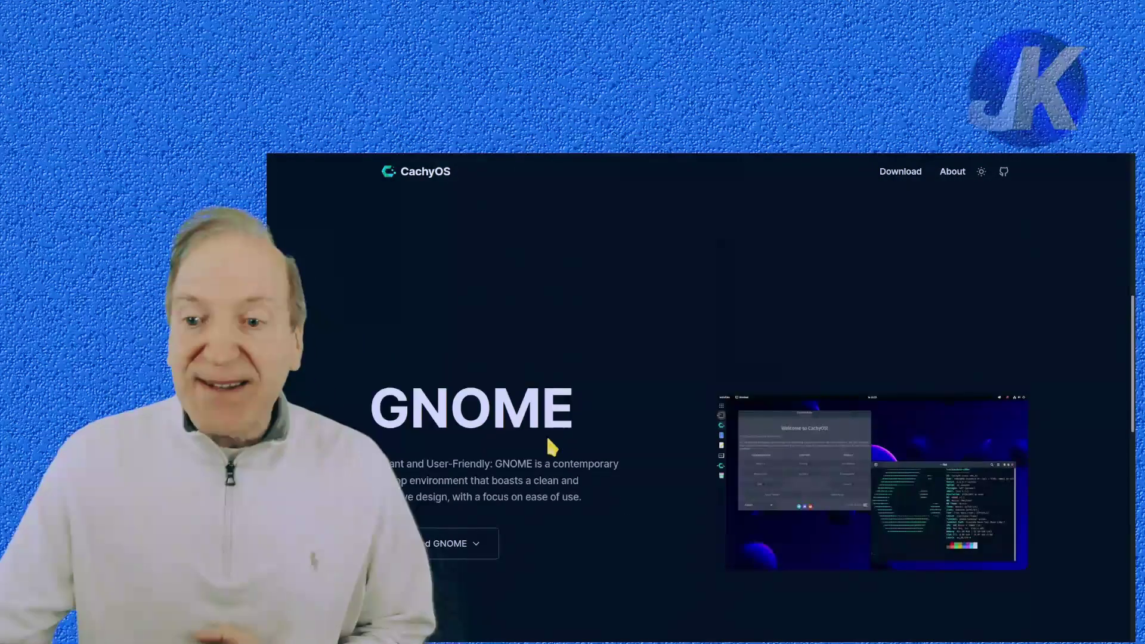
scroll(553, 441, up, 1)
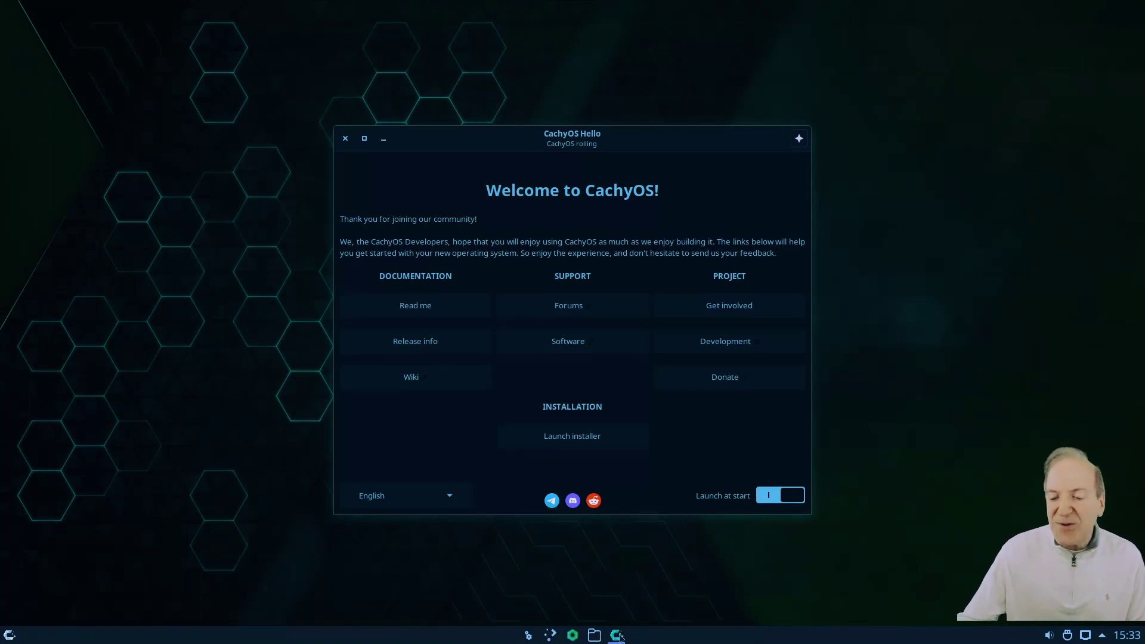
View the application categories in the live desktop's application launcher and close it again.
mouse_move(619, 637)
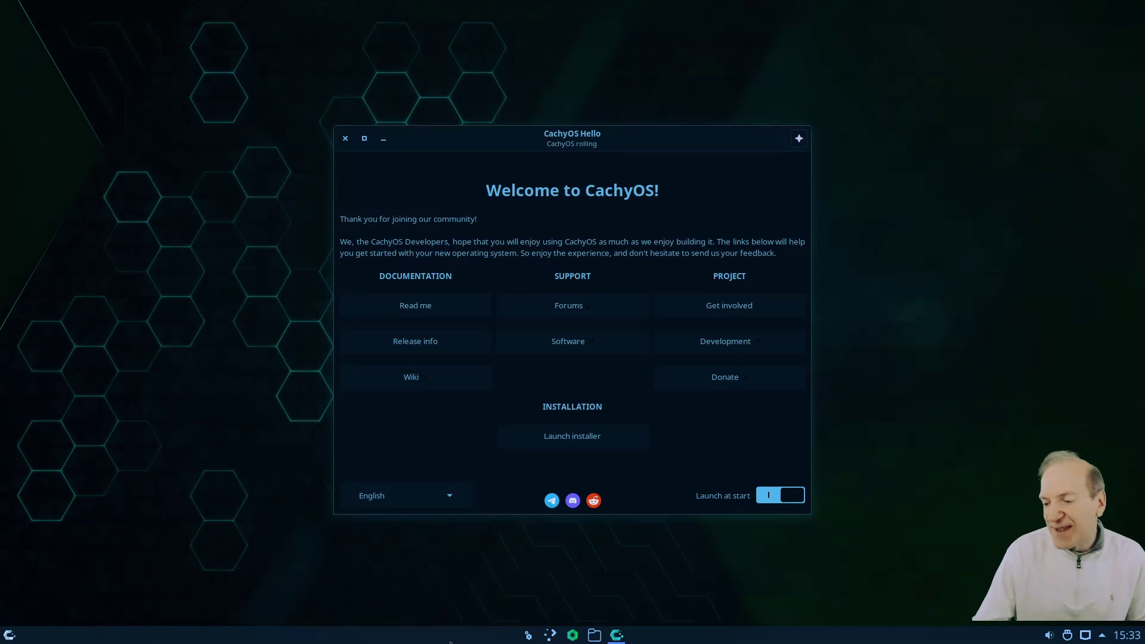
click(10, 635)
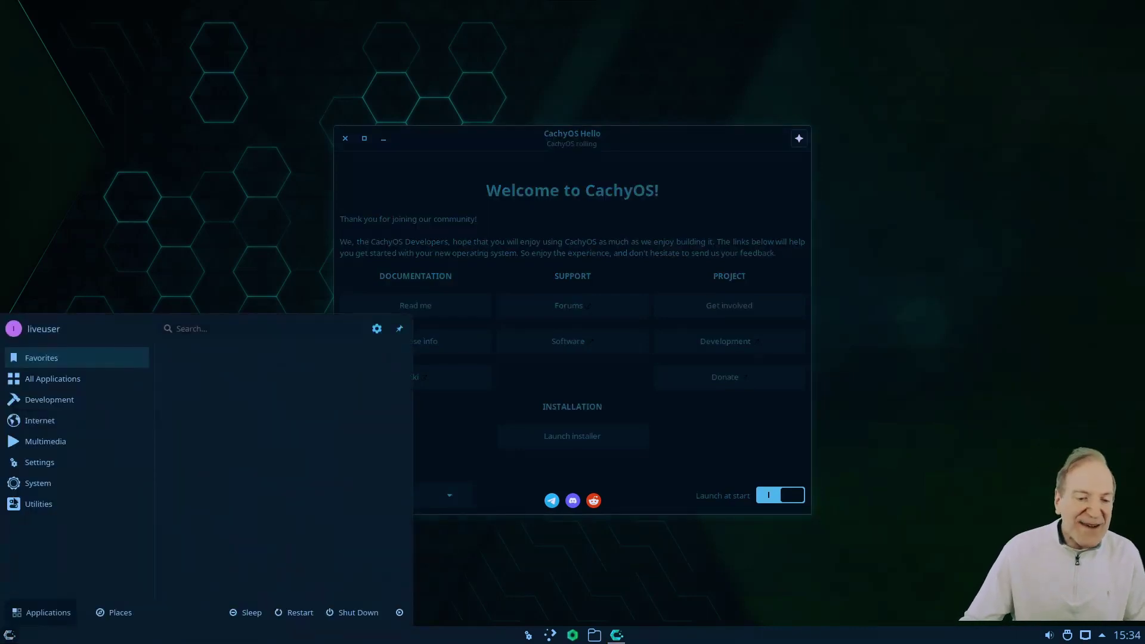
mouse_move(39, 420)
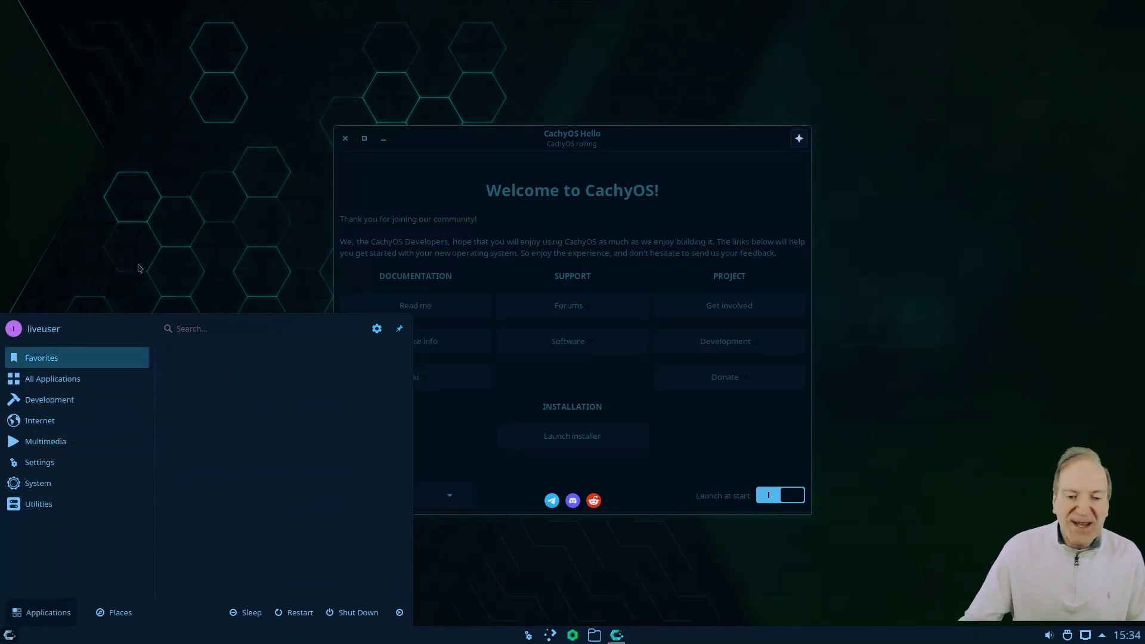
click(444, 140)
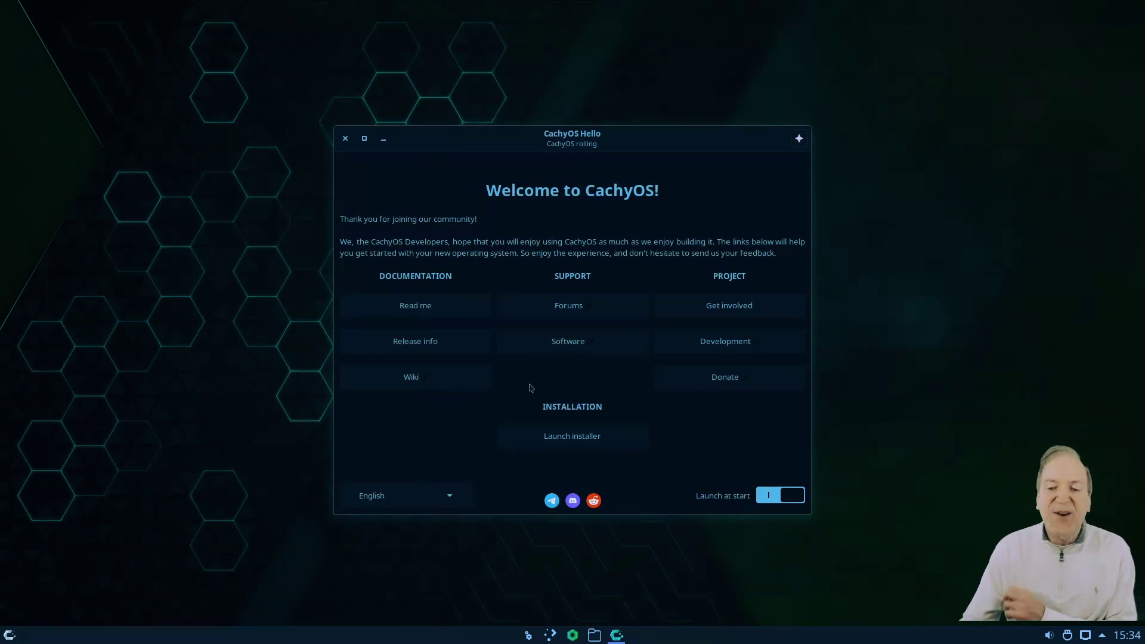
Launch the CachyOS installer with the Online install type and move the install log and installer windows apart.
click(560, 440)
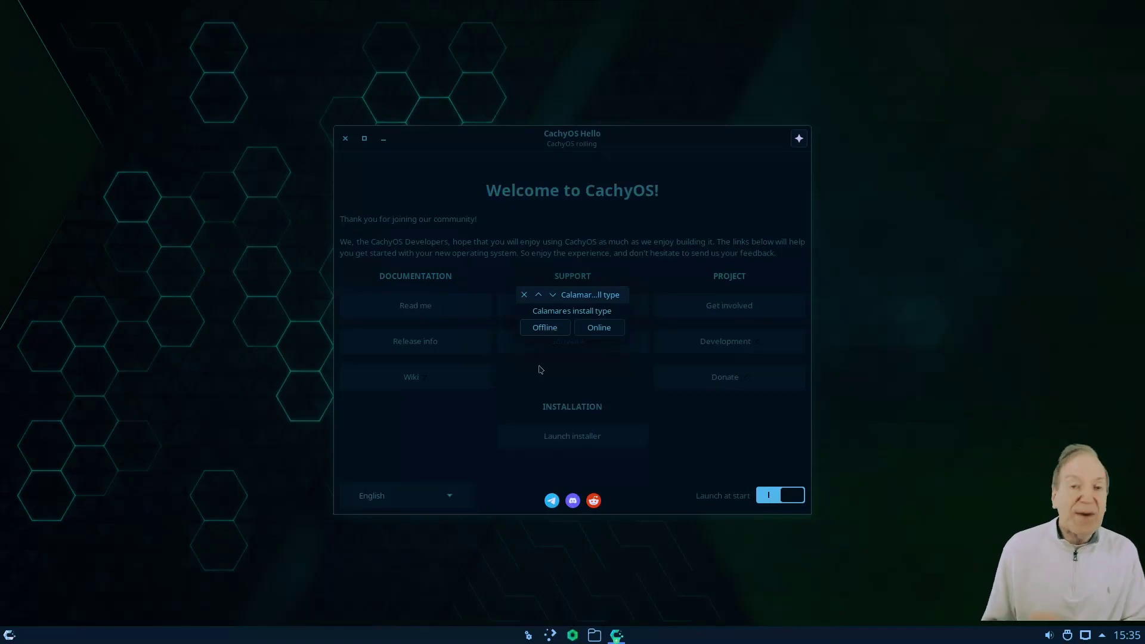
click(594, 335)
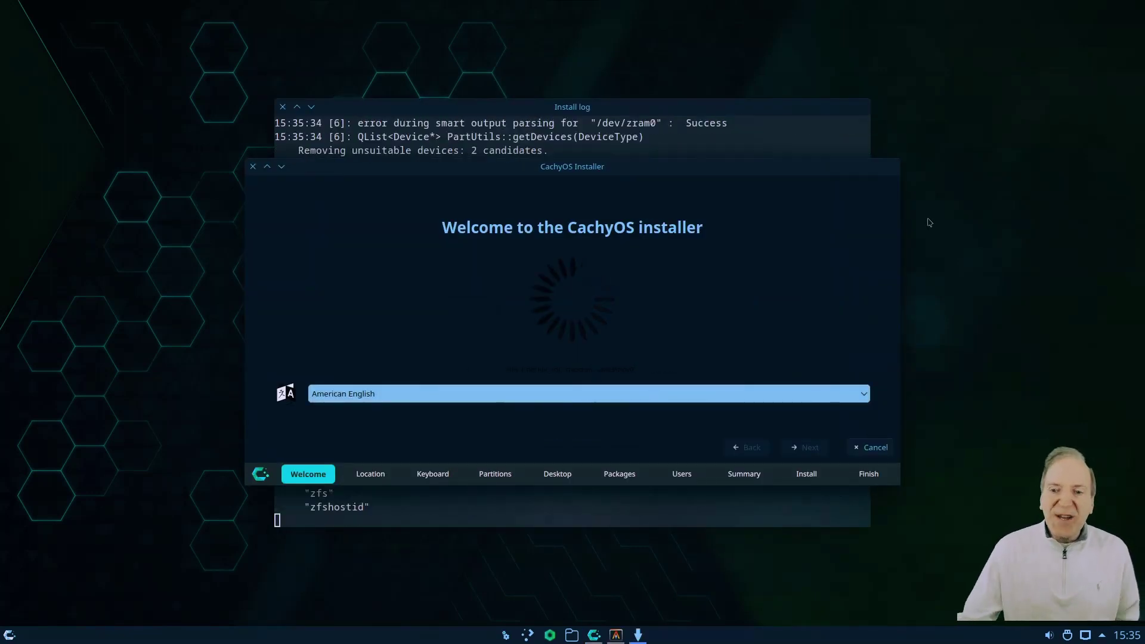
click(584, 113)
drag(584, 113, 390, 64)
click(709, 174)
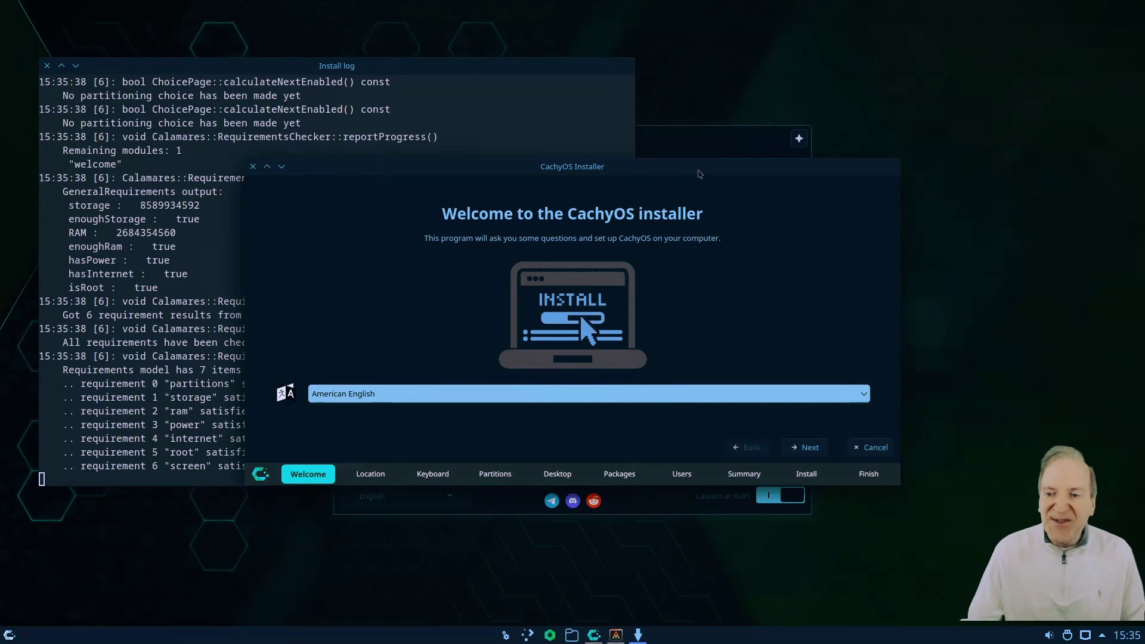
drag(702, 175, 785, 187)
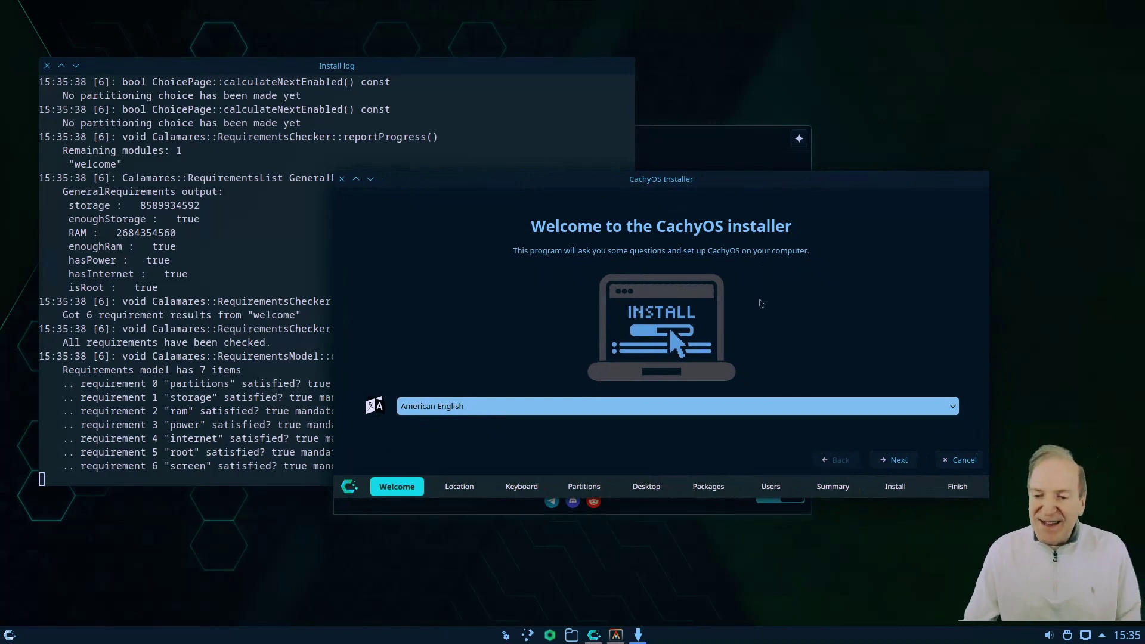
Accept American English, the America / New York location and the default English (US) keyboard layout in the installer.
click(893, 460)
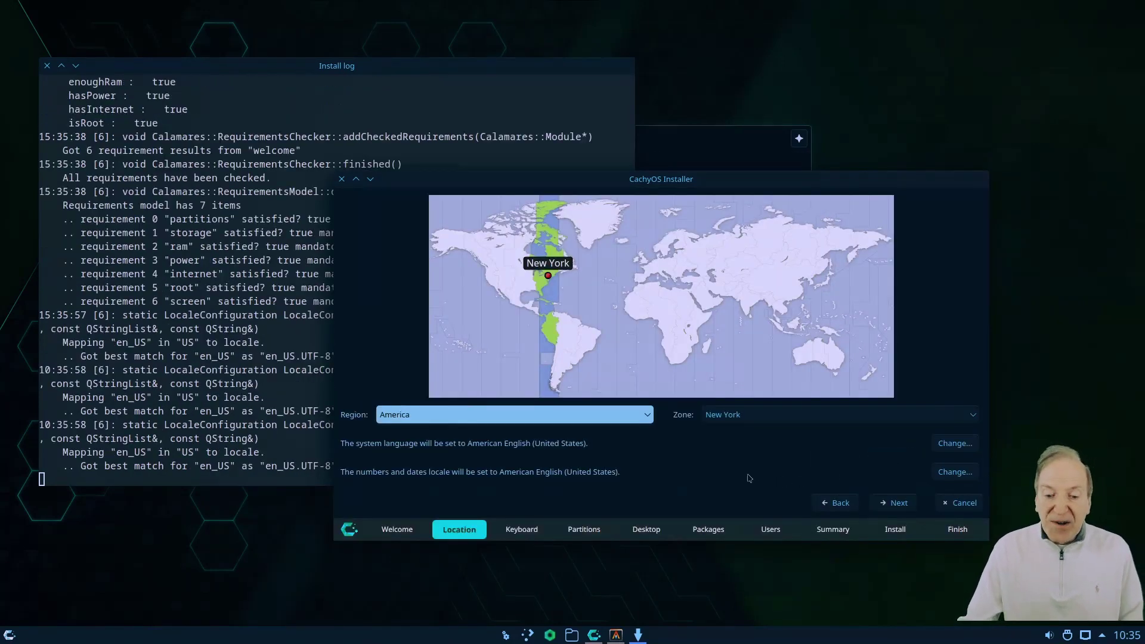
click(880, 504)
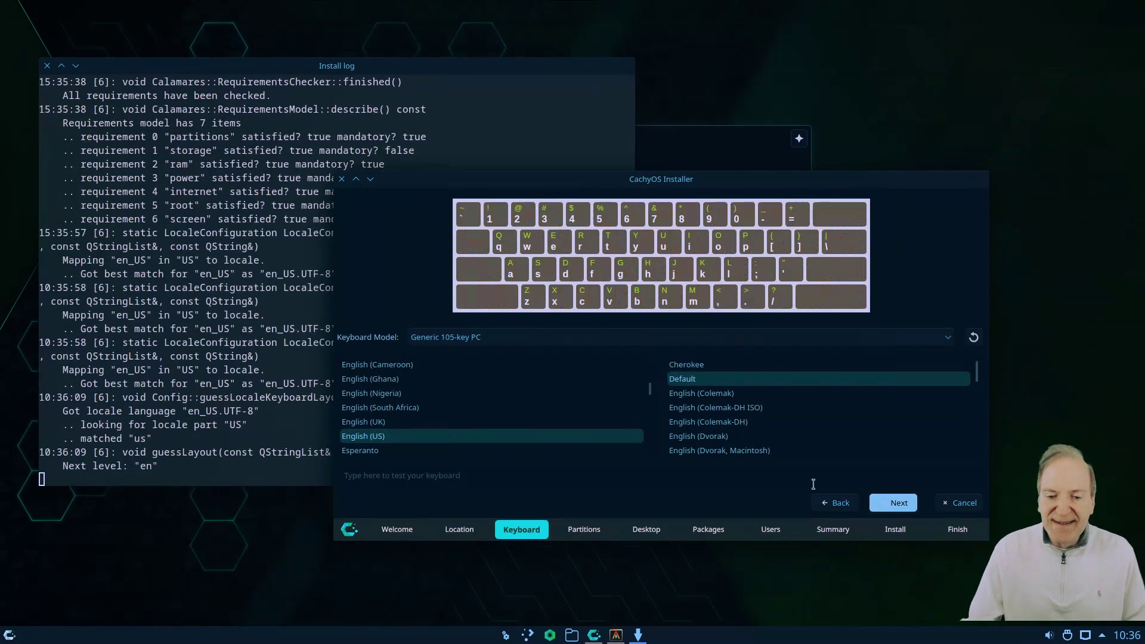
click(891, 504)
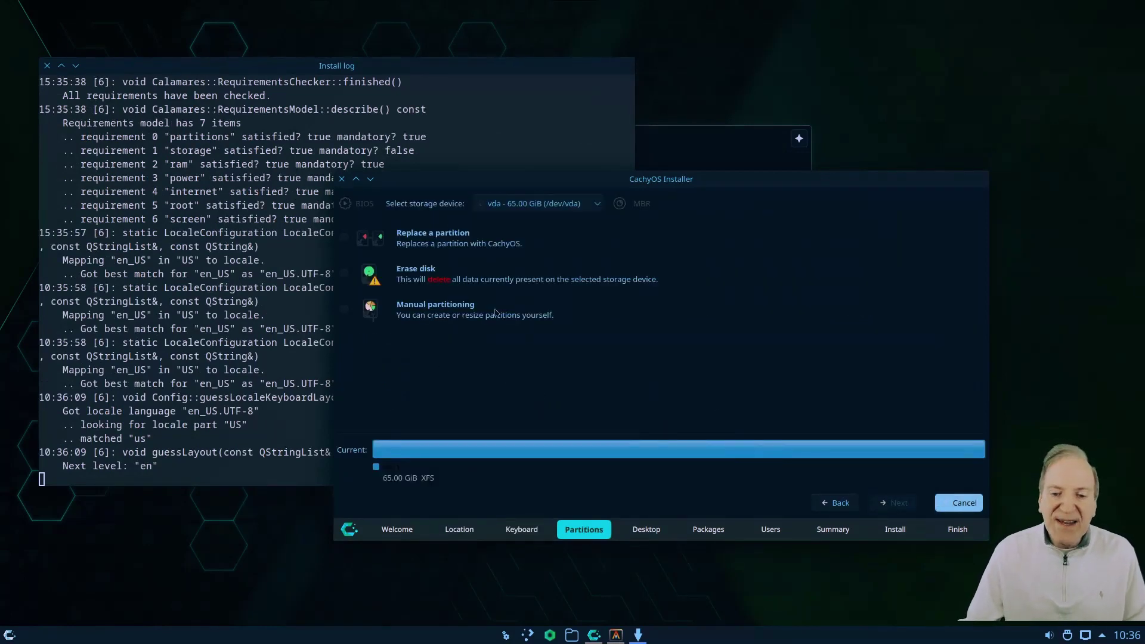
Choose to erase the vda disk with the xfs file system, and accept Plasma Desktop as the desktop environment.
click(343, 274)
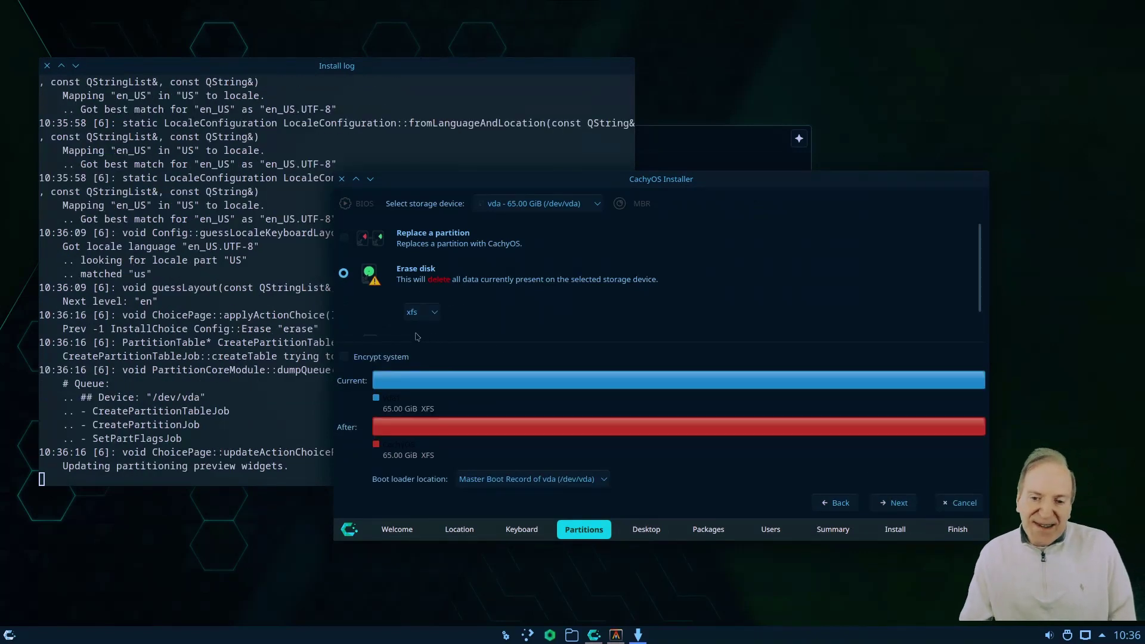
click(435, 313)
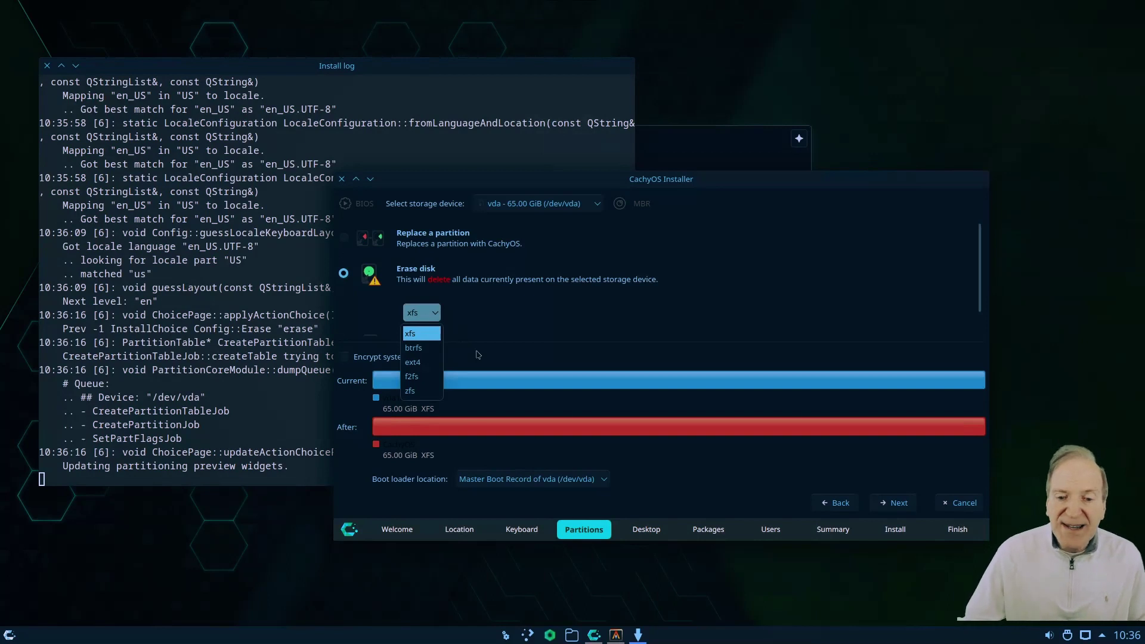
click(509, 319)
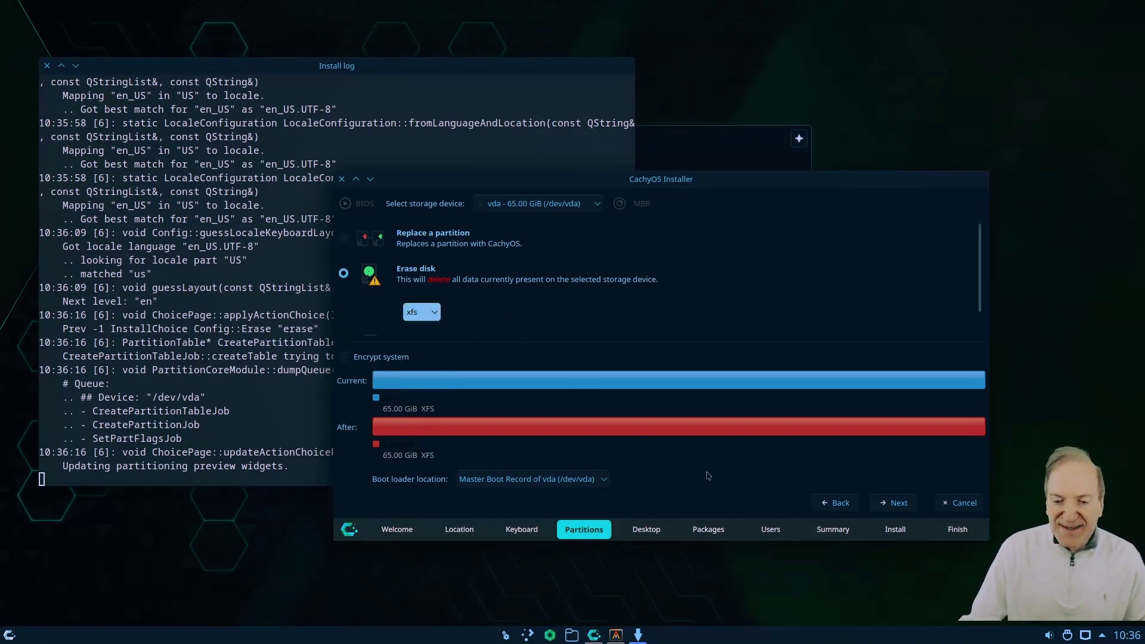
click(895, 505)
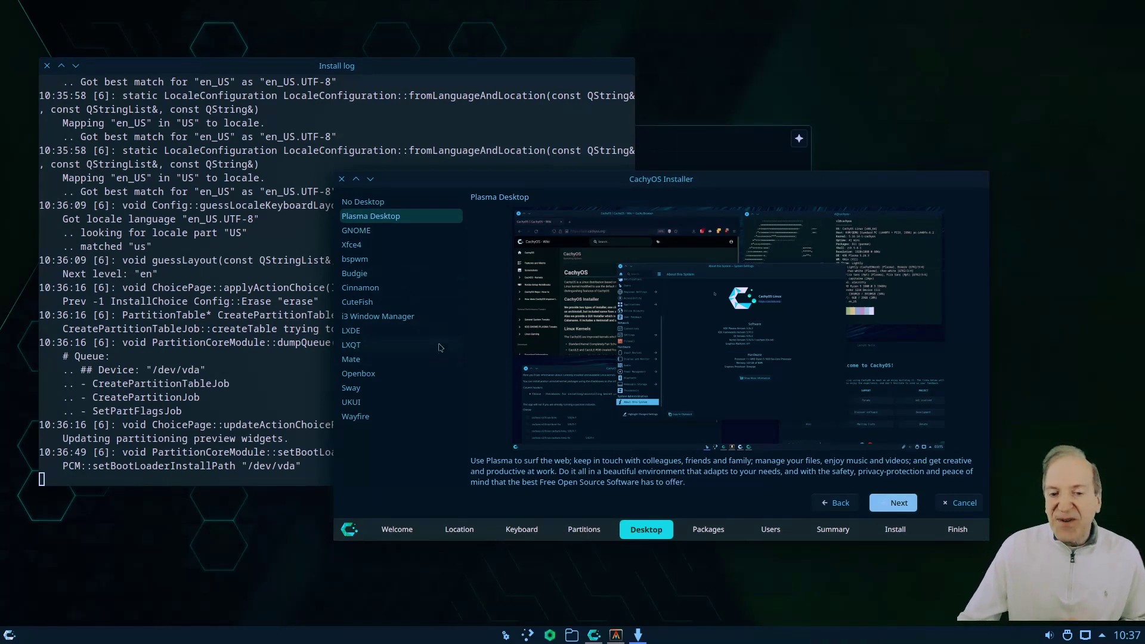
click(901, 505)
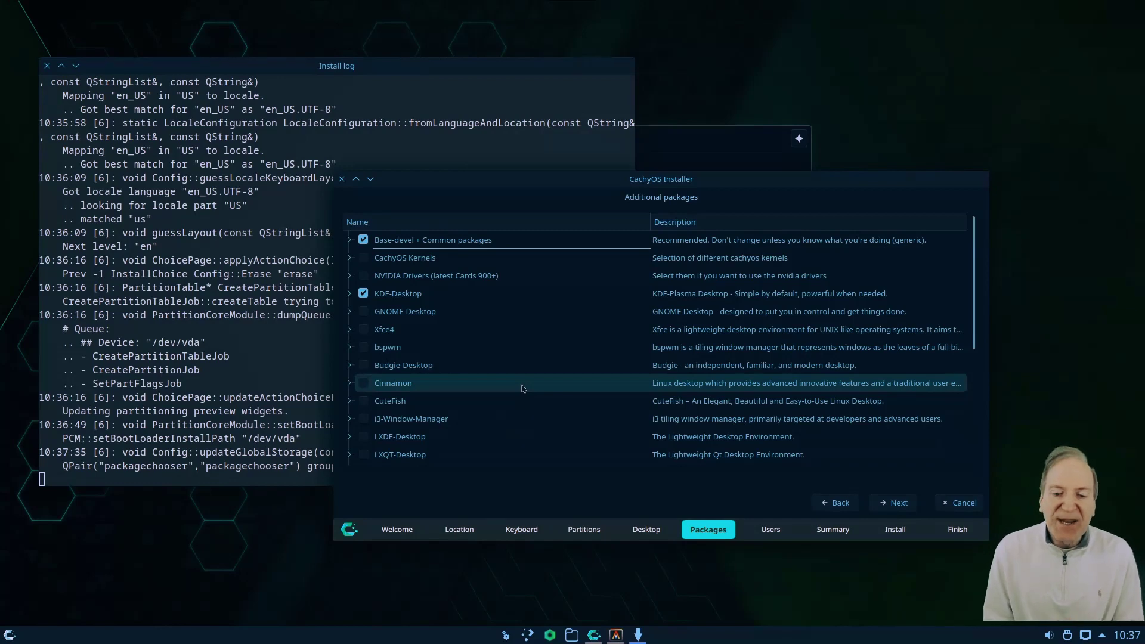
Examine the individual packages in the KDE-Desktop group, then collapse the group.
click(350, 295)
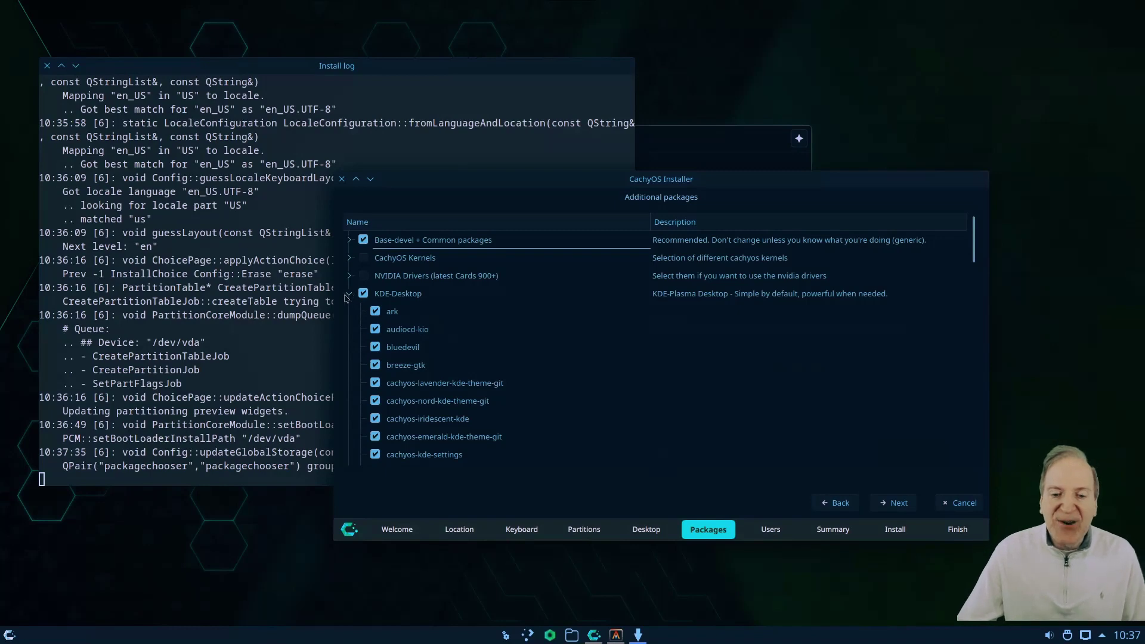
scroll(439, 370, down, 4)
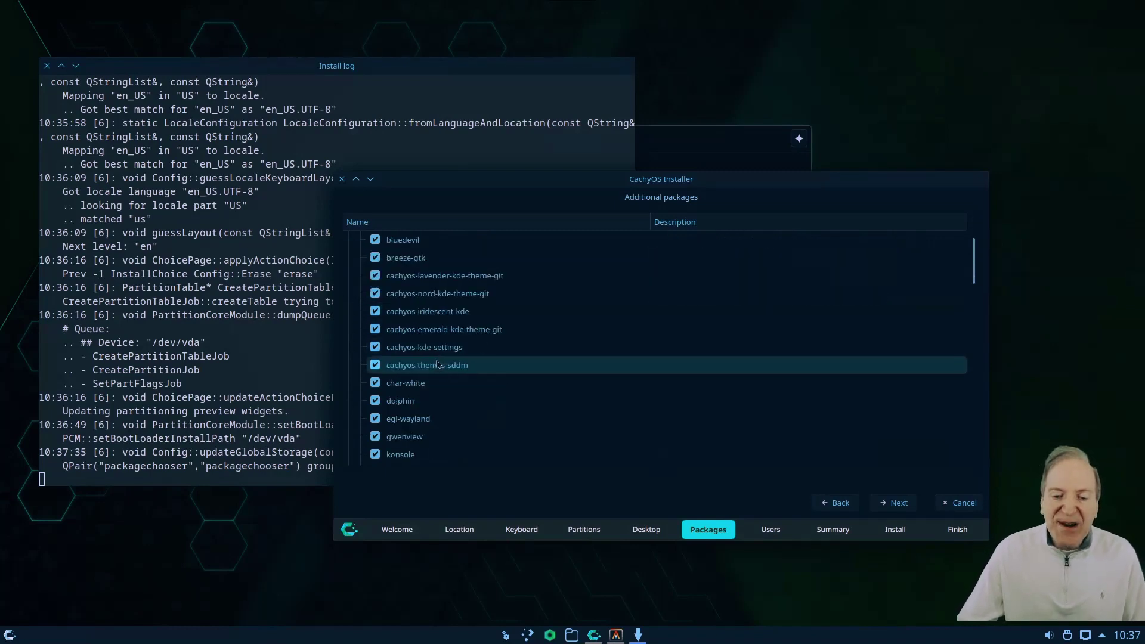
scroll(439, 373, down, 6)
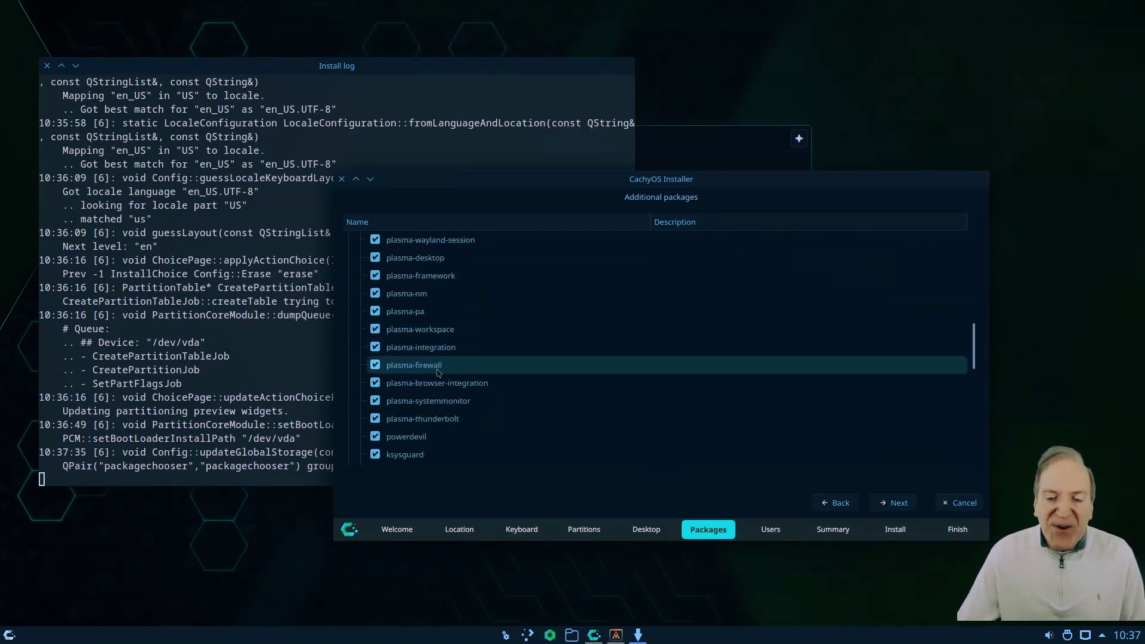
scroll(471, 373, up, 4)
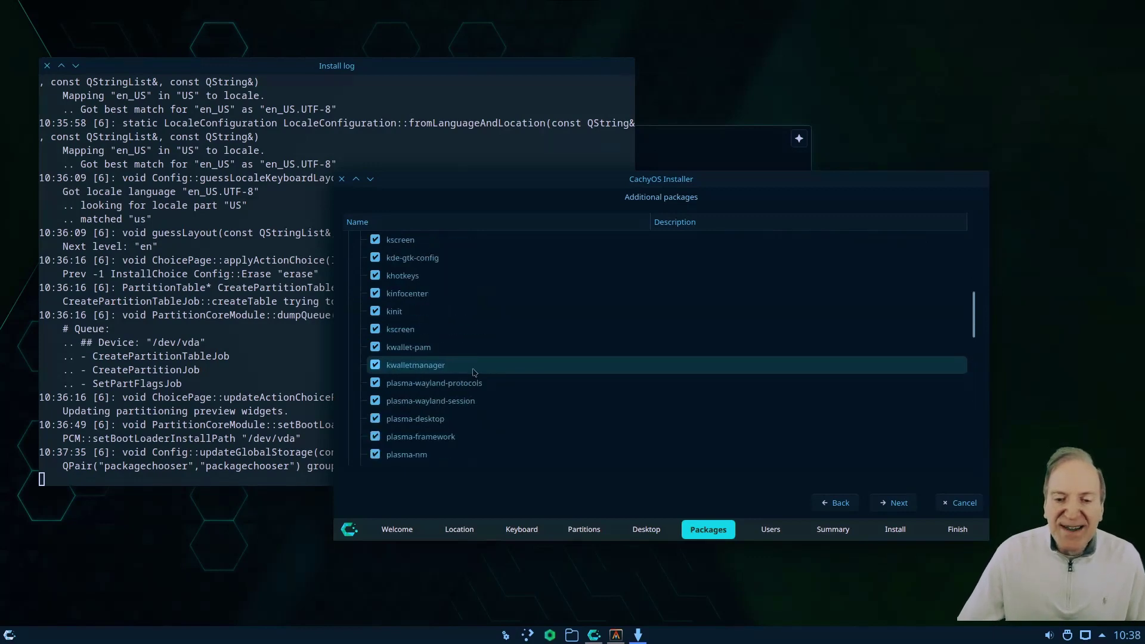
scroll(474, 372, up, 1)
scroll(474, 372, up, 1)
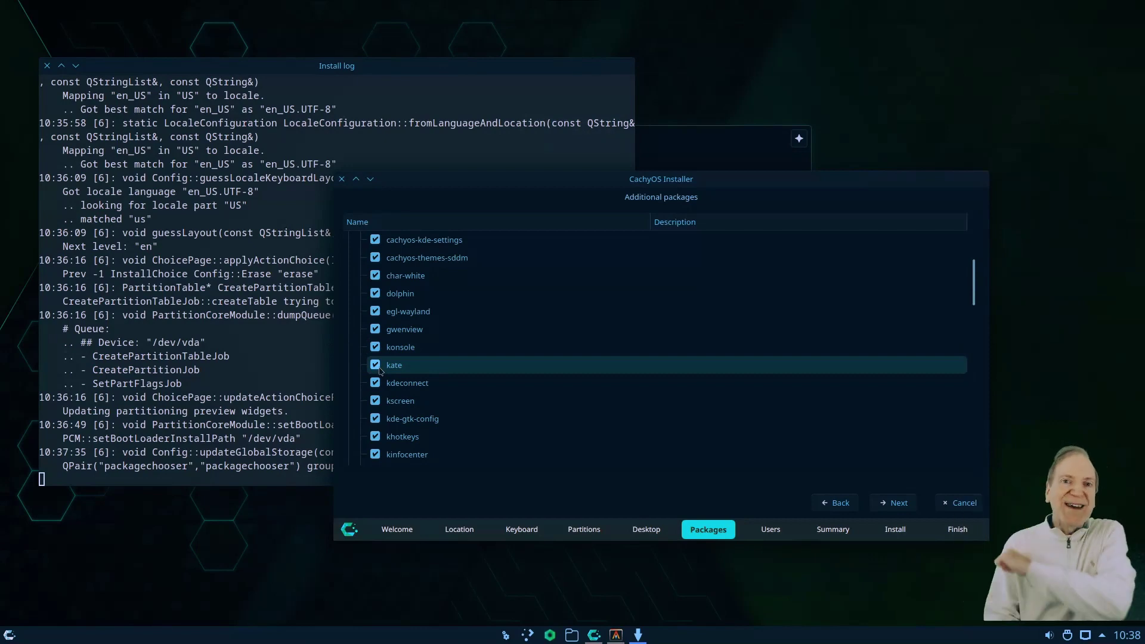
scroll(380, 371, up, 4)
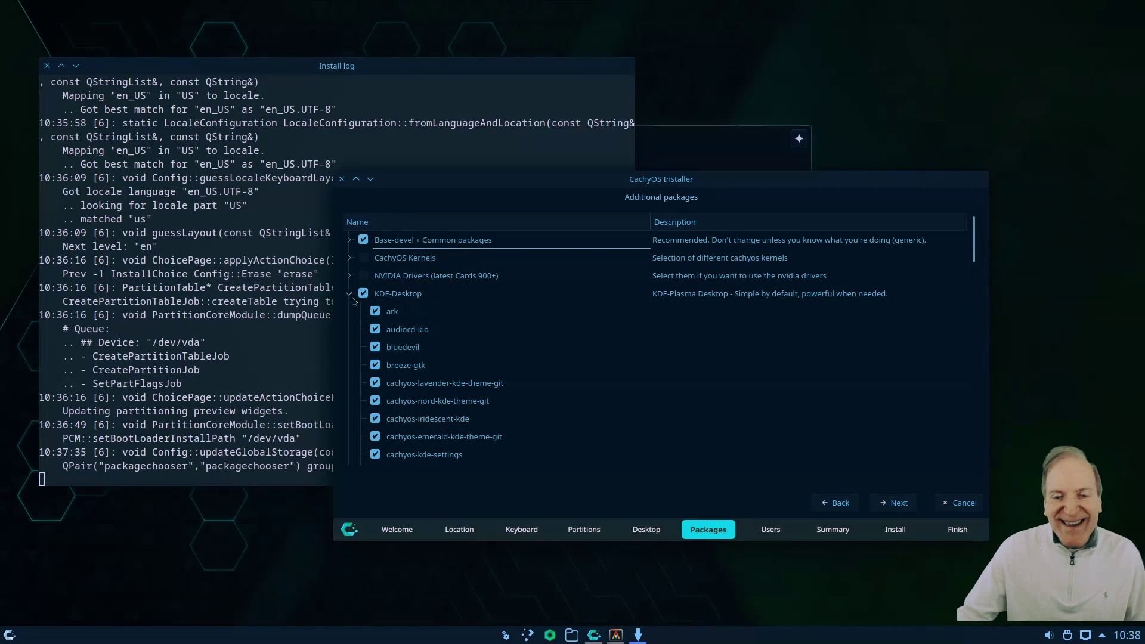
click(348, 294)
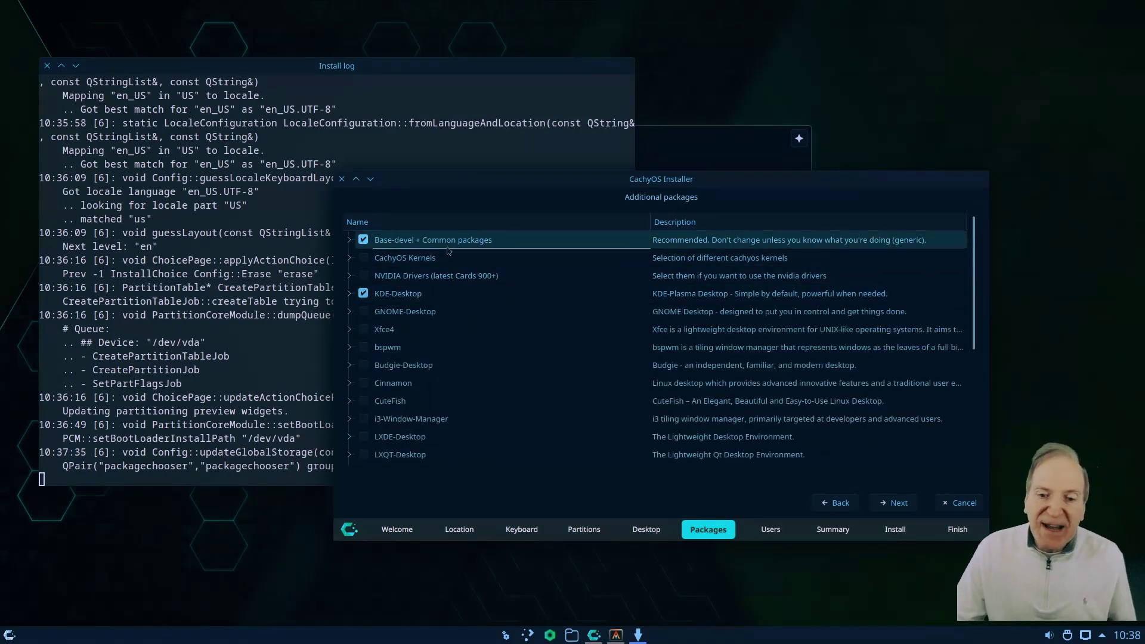
Check the contents of the Base-devel + Common packages group and accept the default package selection.
click(350, 242)
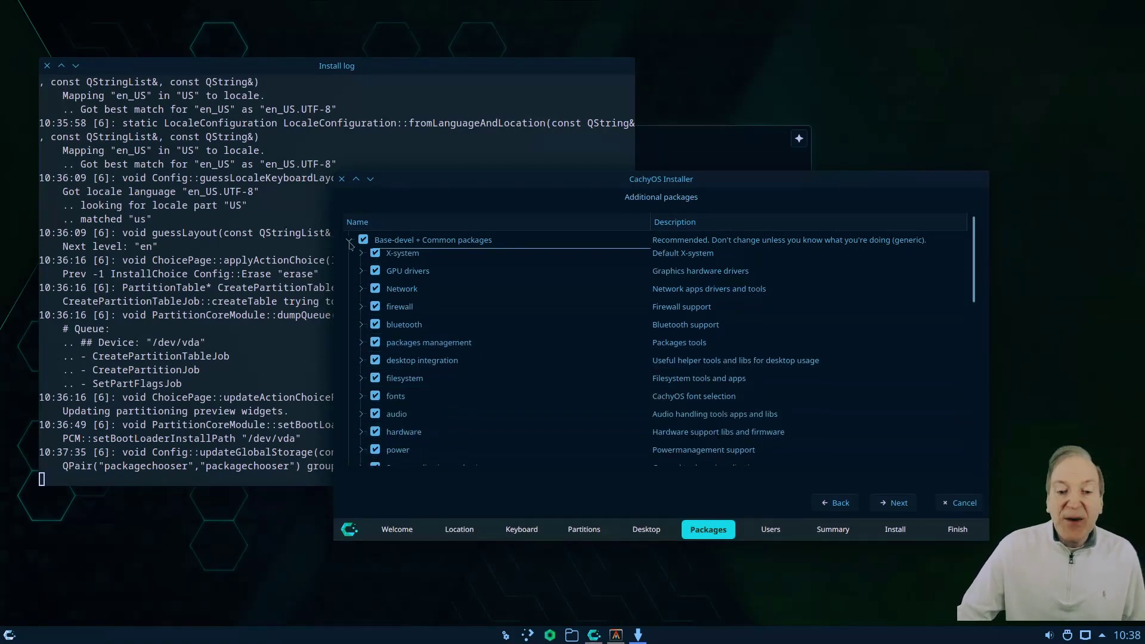
click(349, 241)
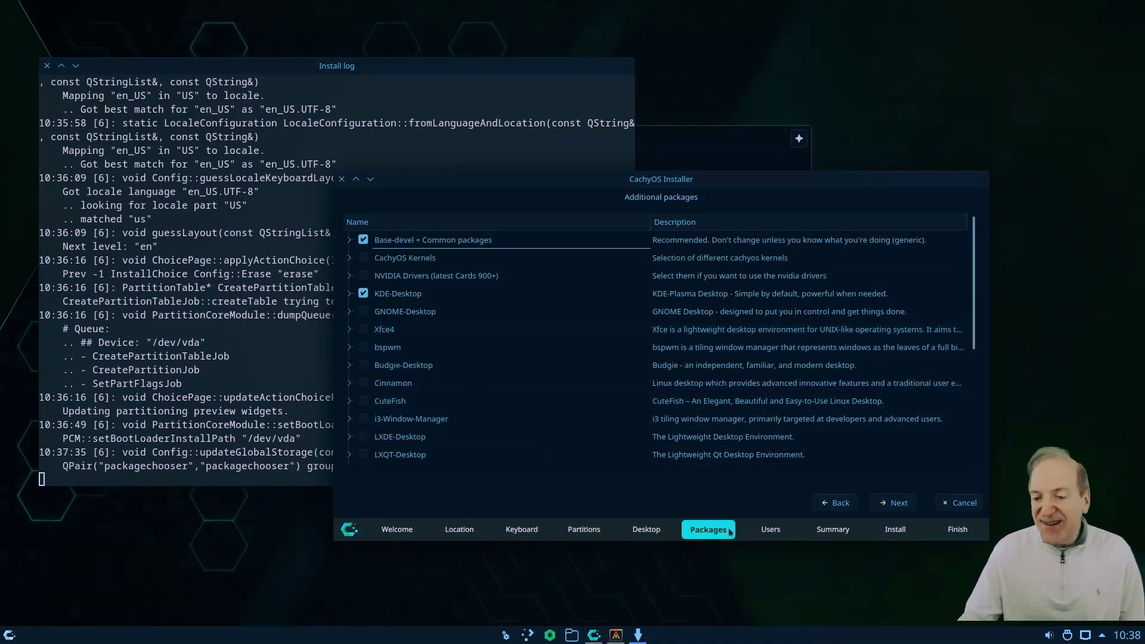
click(894, 504)
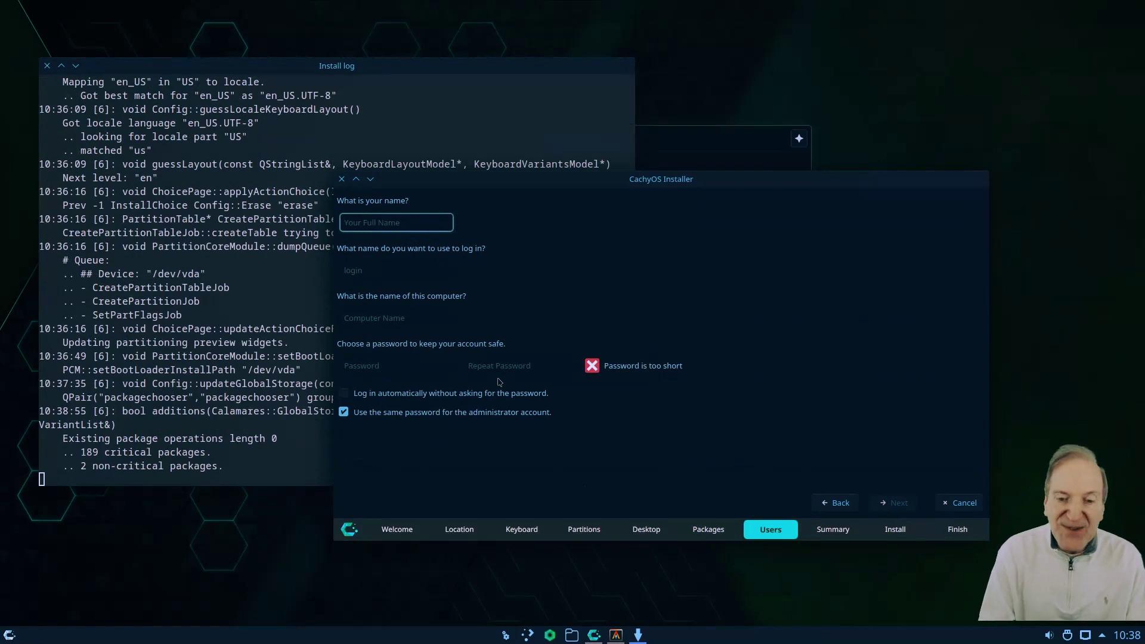
Fill in the user's full name and enter the account password in both password fields.
text(Toadwick)
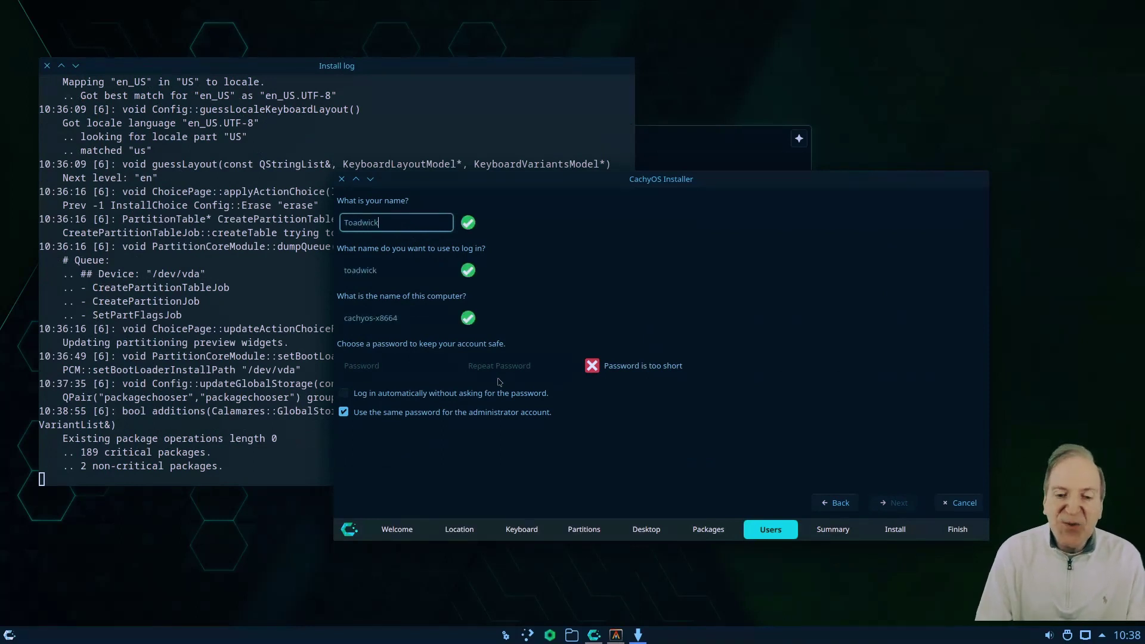
click(402, 365)
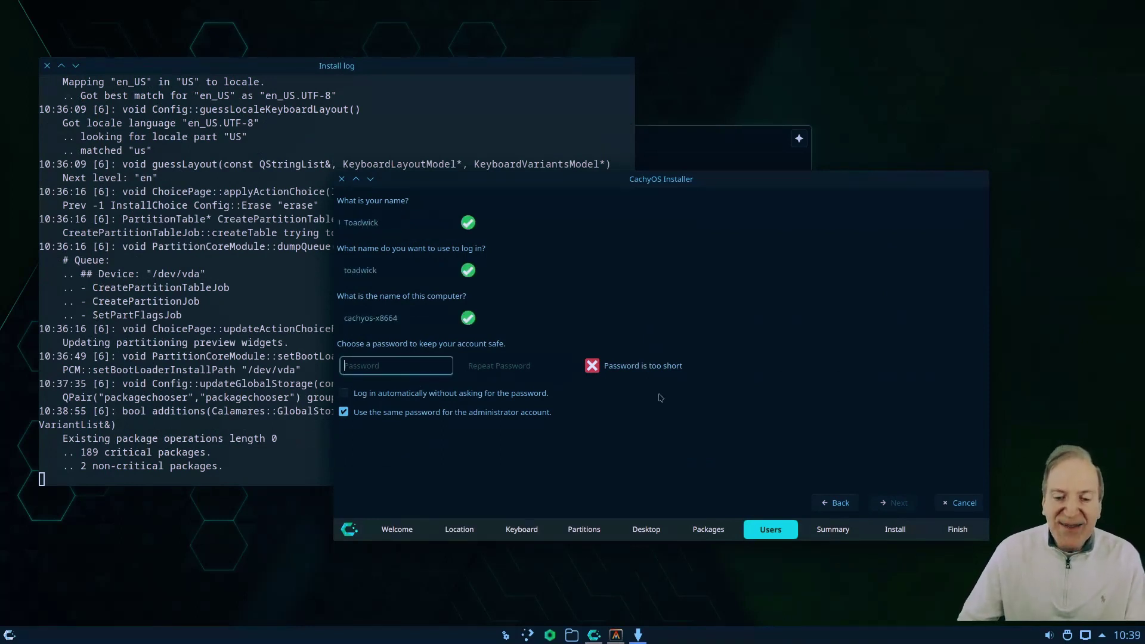
text(•••••••)
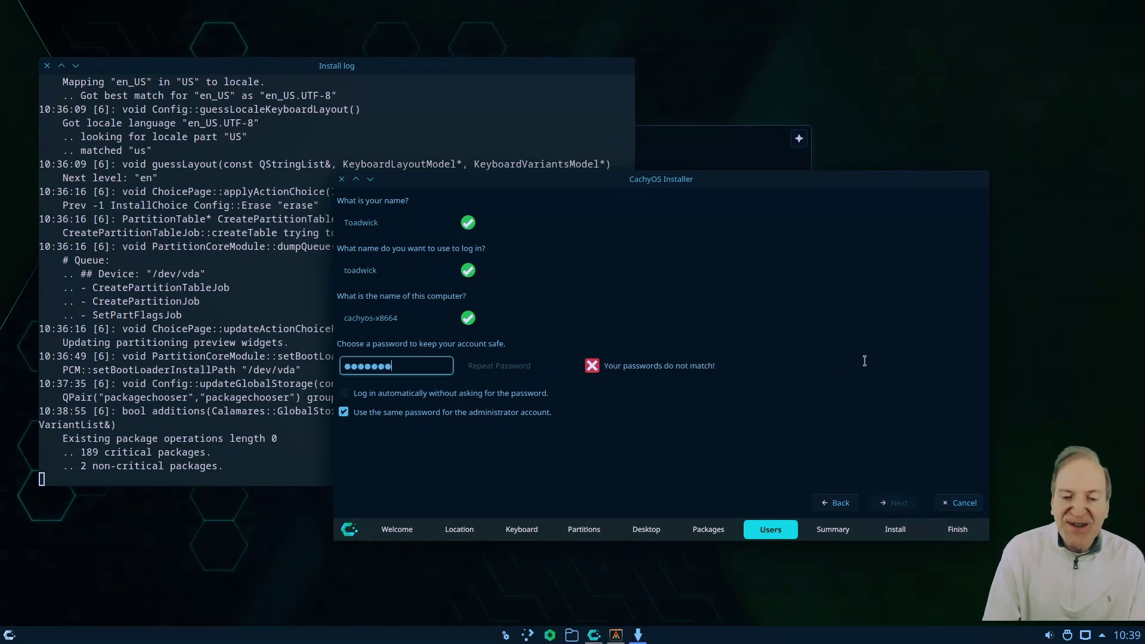
key(Tab)
text(•••••••)
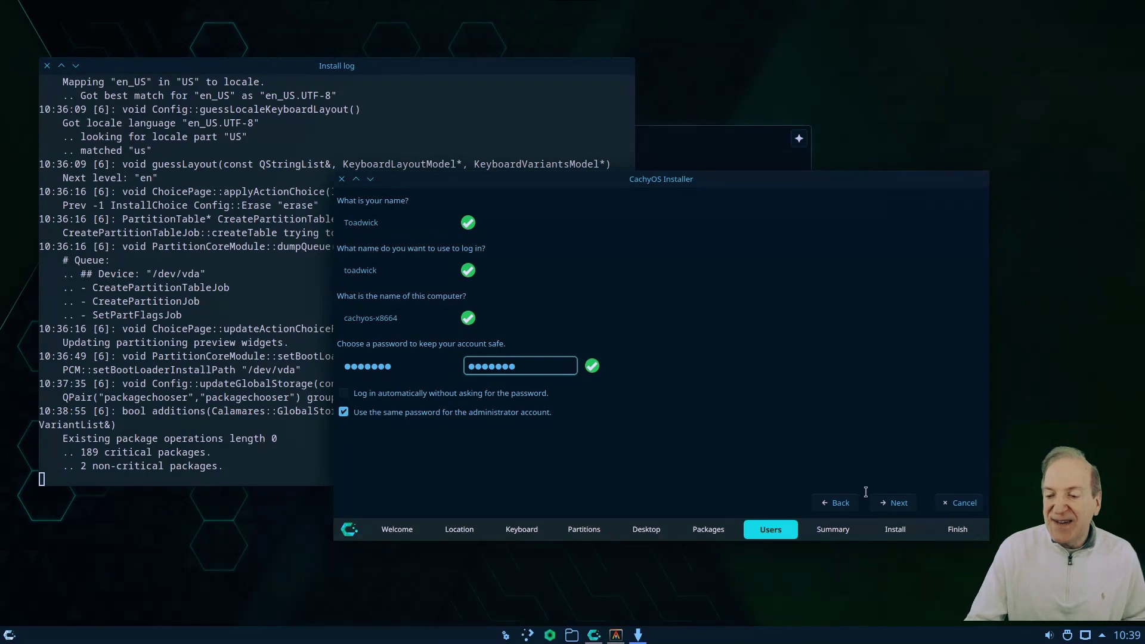
Accept the user settings, start the installation from the summary, and confirm the changes to the disk.
click(894, 503)
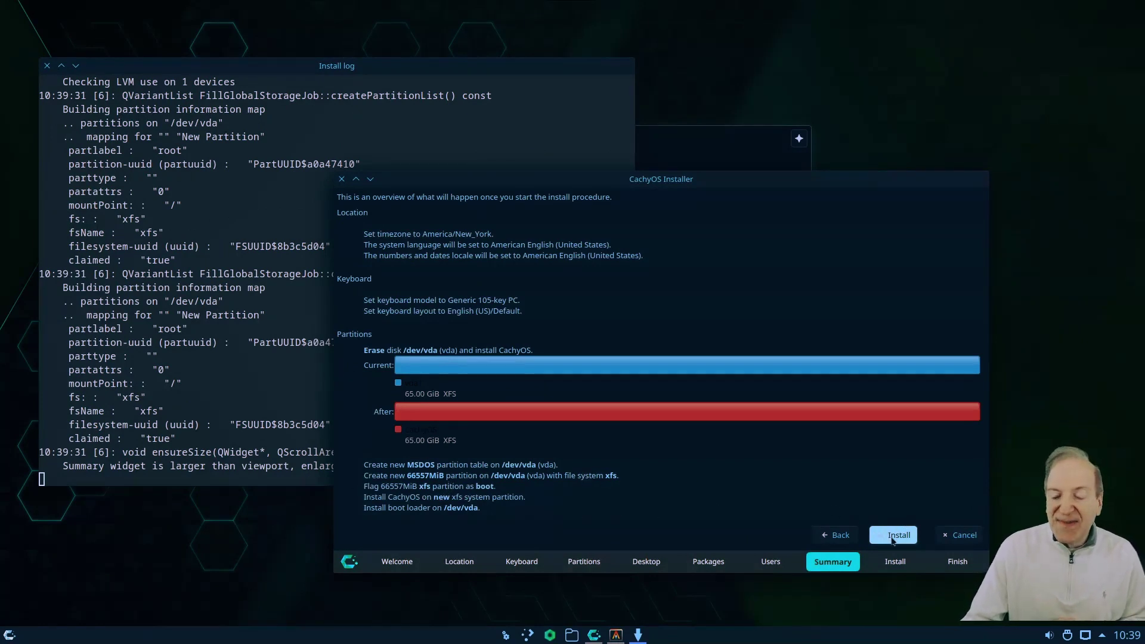
click(893, 537)
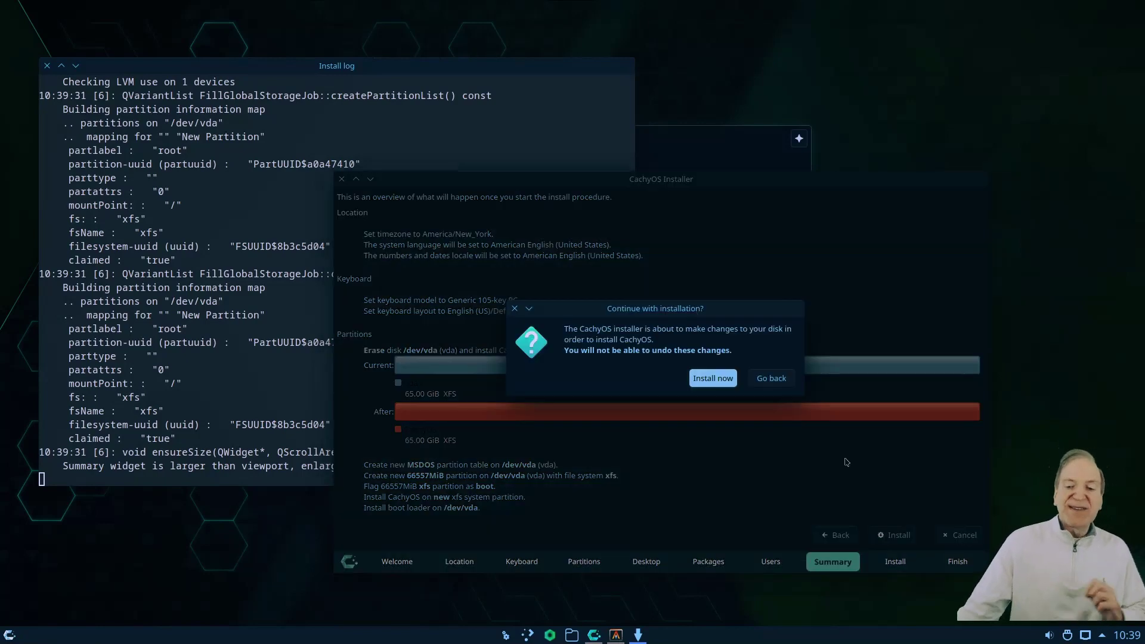
click(721, 380)
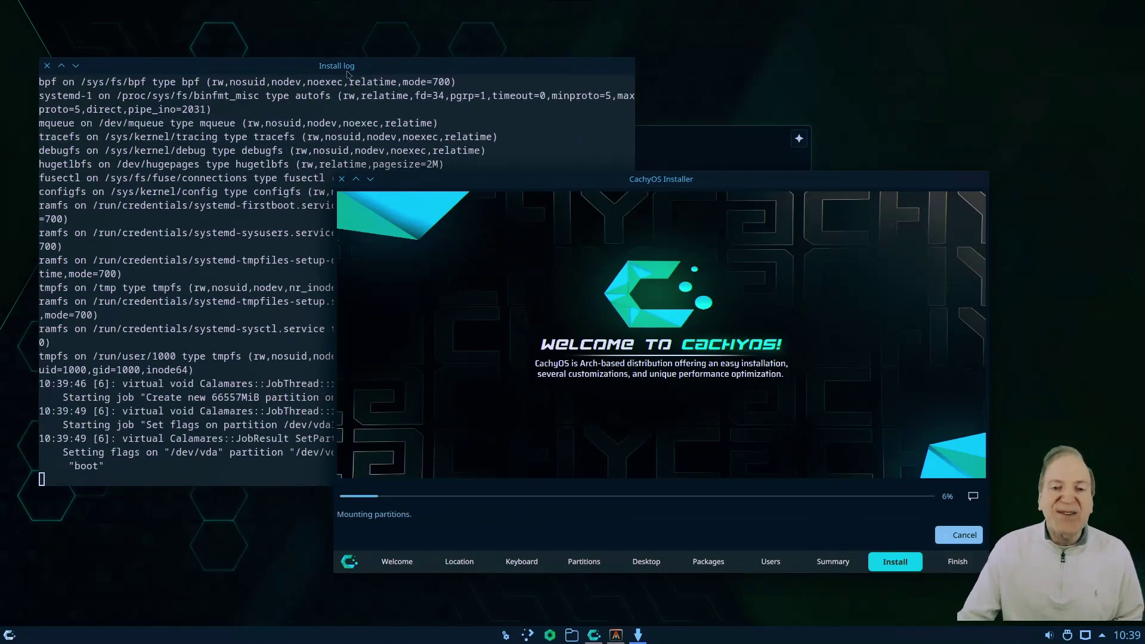
Arrange the Install log, Pacman log and installer windows to follow the installation's progress and package downloads.
drag(346, 71, 341, 37)
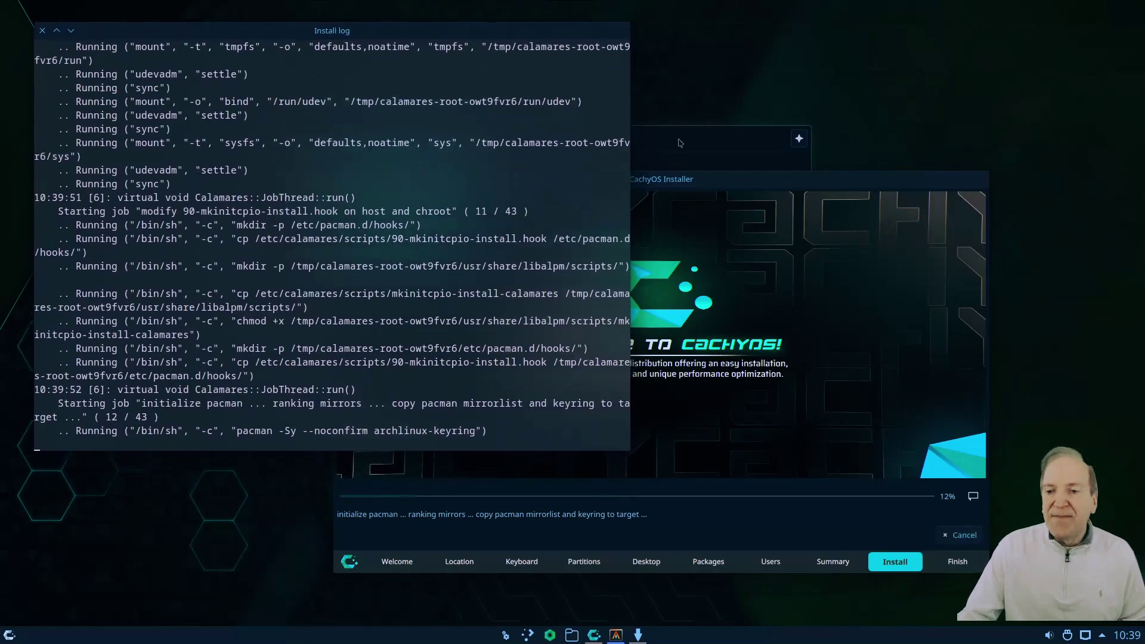
click(677, 151)
click(835, 180)
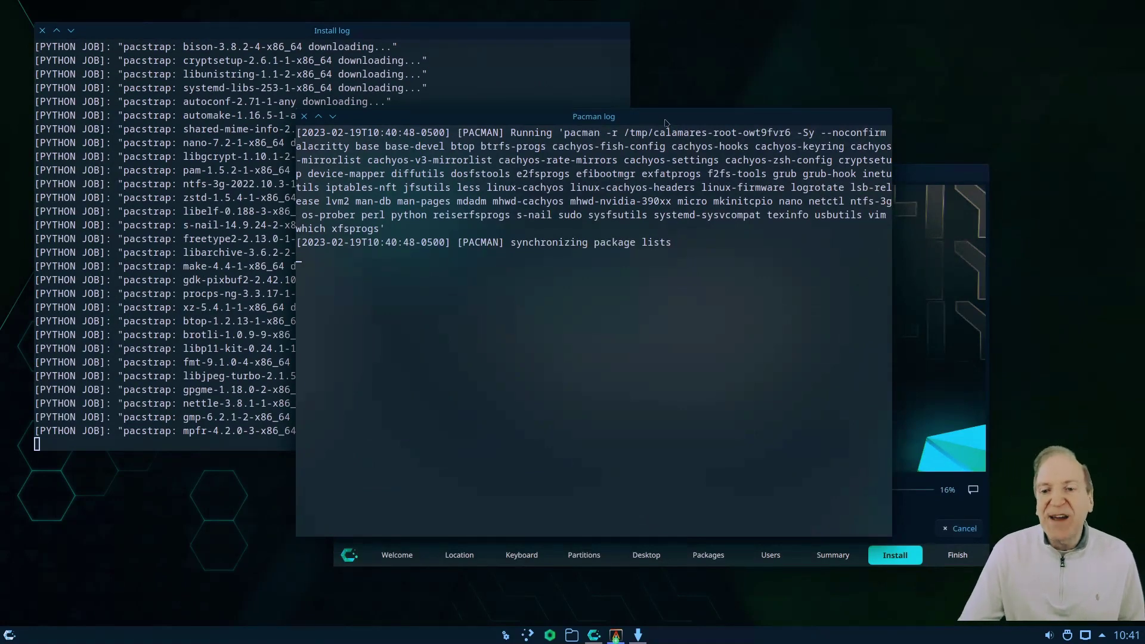
drag(631, 125, 471, 178)
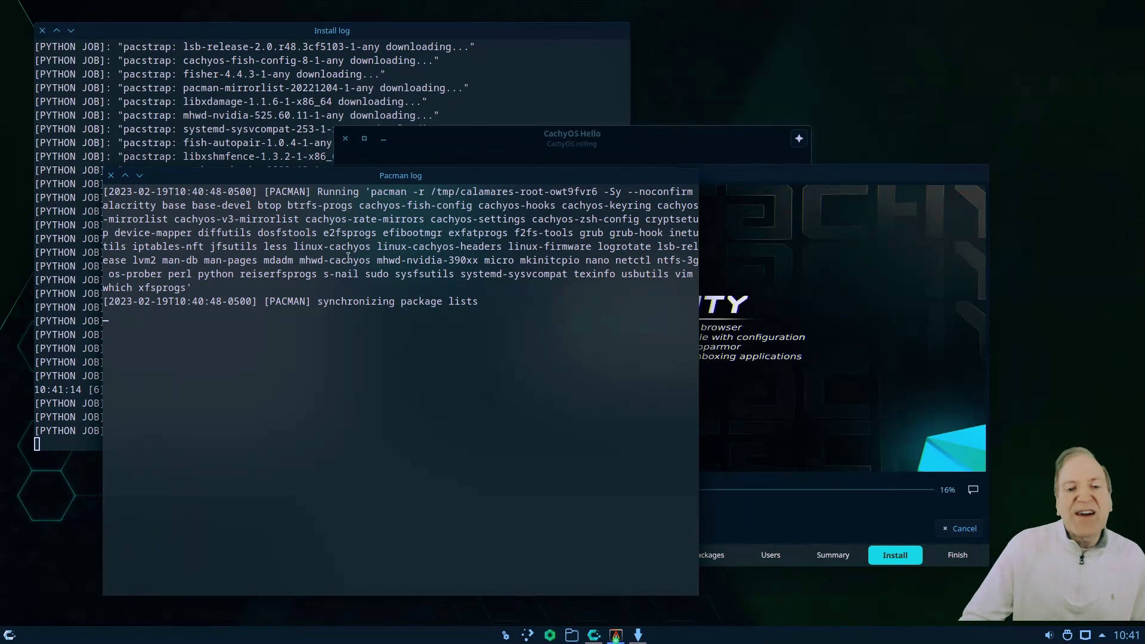
click(266, 34)
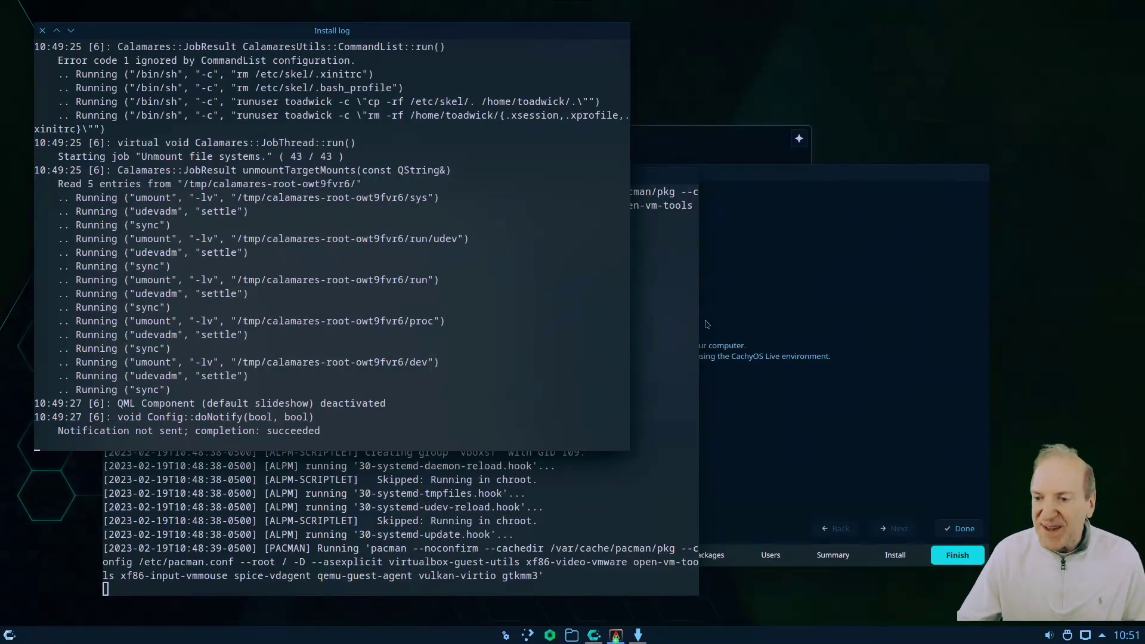
Finish the installer with Restart now left unchecked, and close the Install log and Pacman log windows.
click(841, 204)
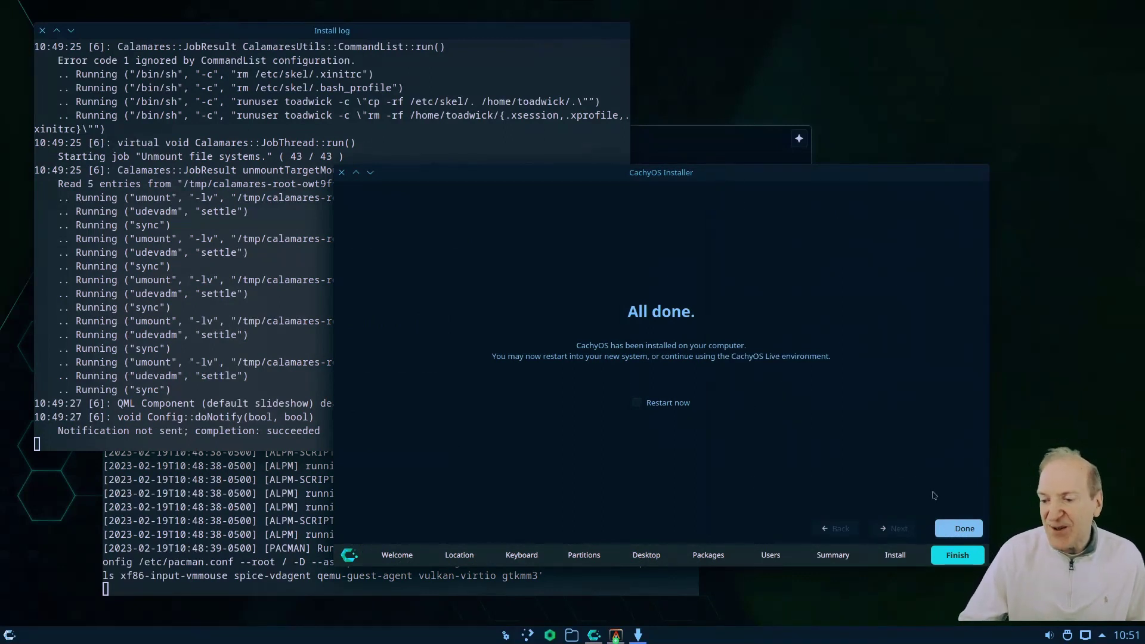
click(972, 532)
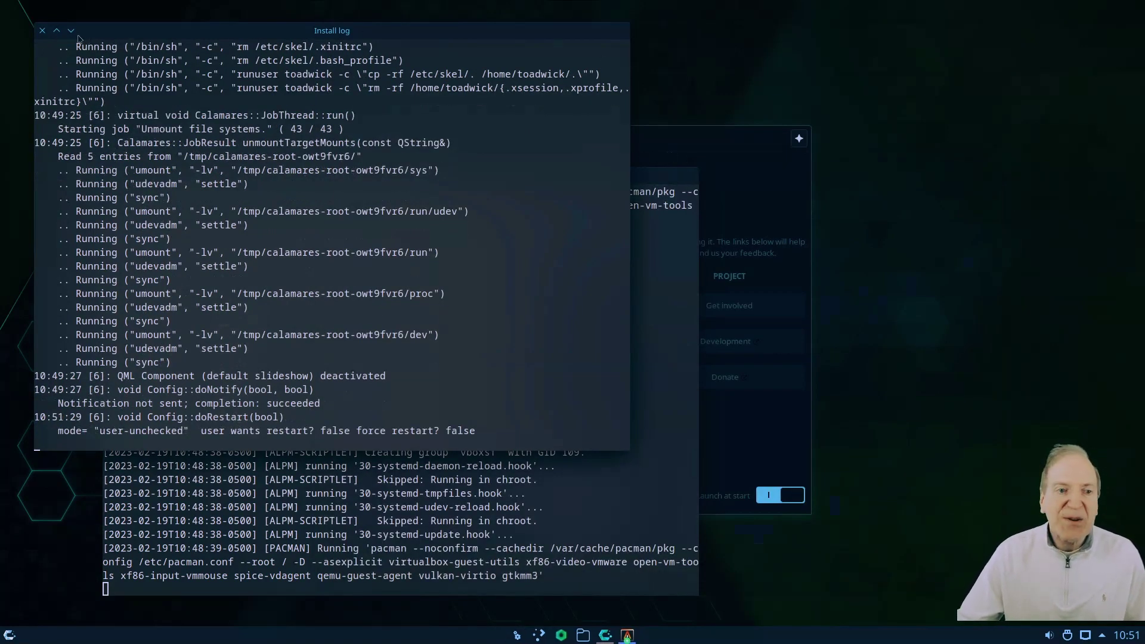
click(42, 30)
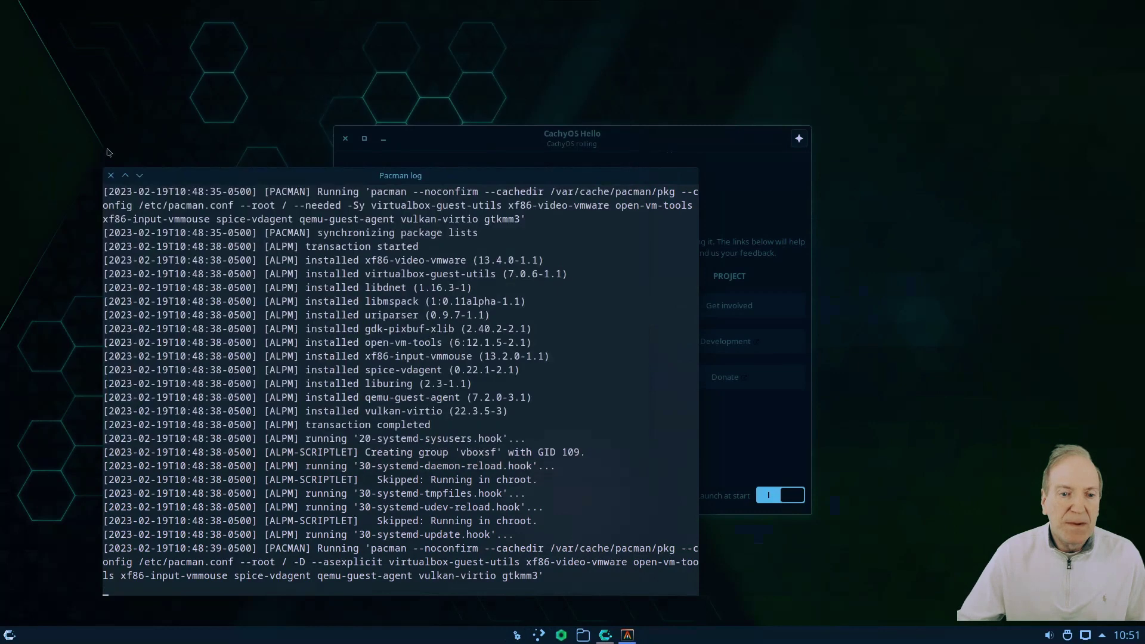
click(110, 175)
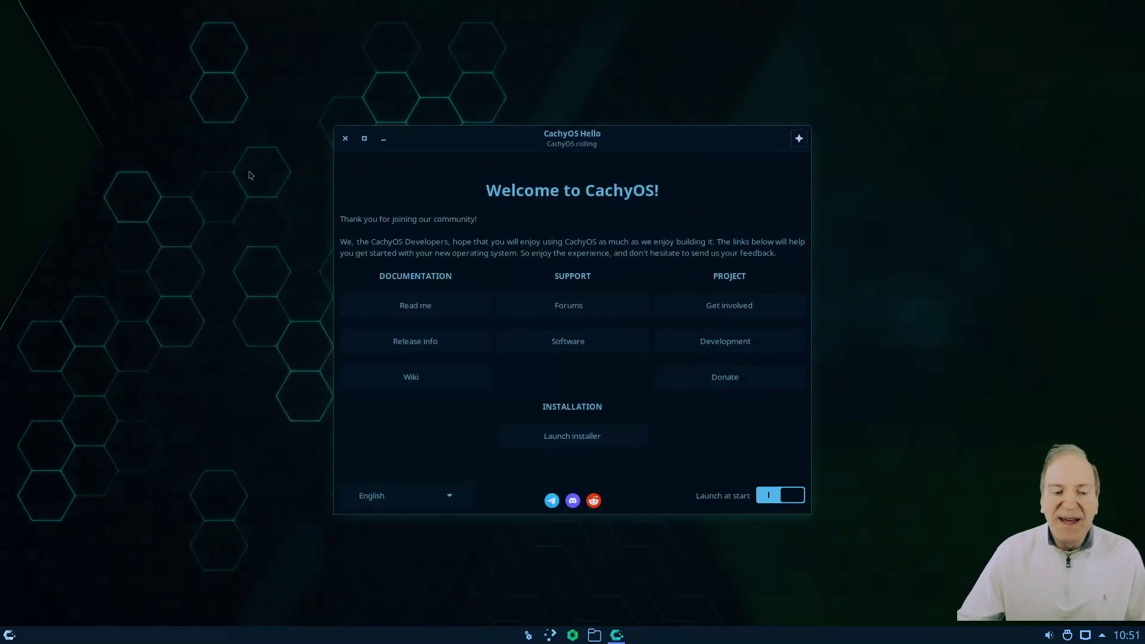
Shut down the live session.
click(8, 635)
click(367, 617)
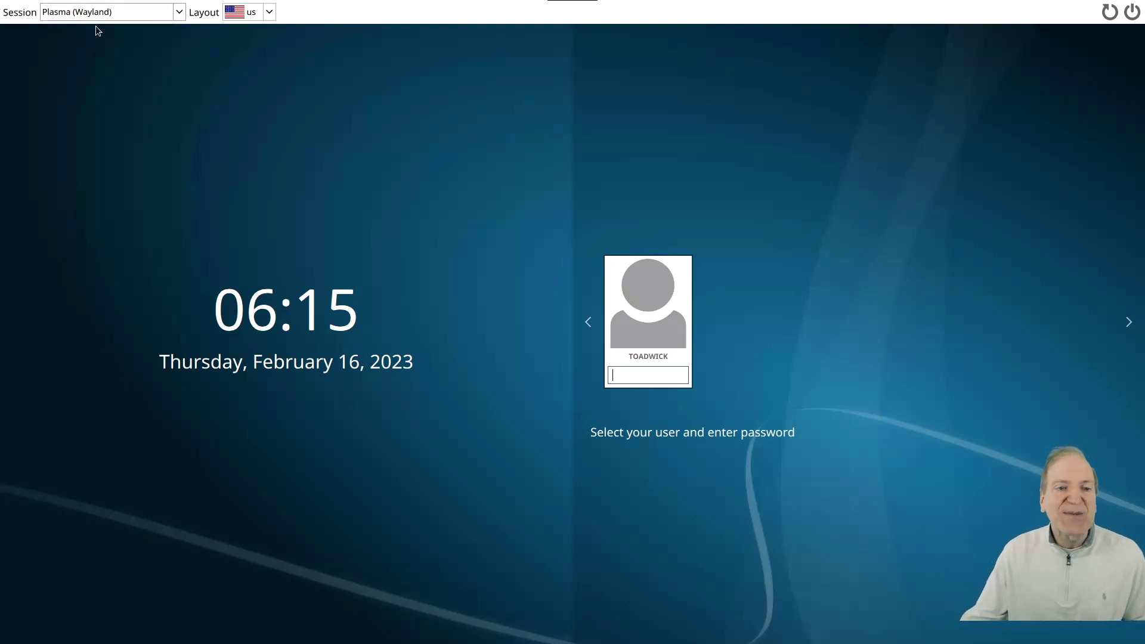
Check the available session types, keep Plasma (Wayland), and log in with the account password.
click(180, 12)
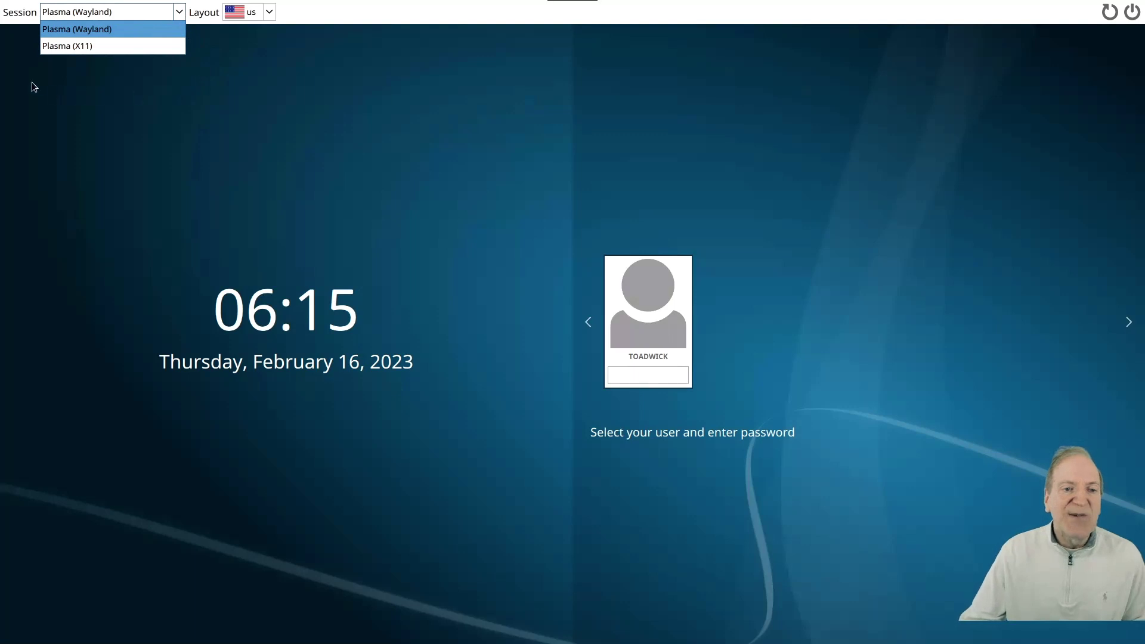
click(265, 100)
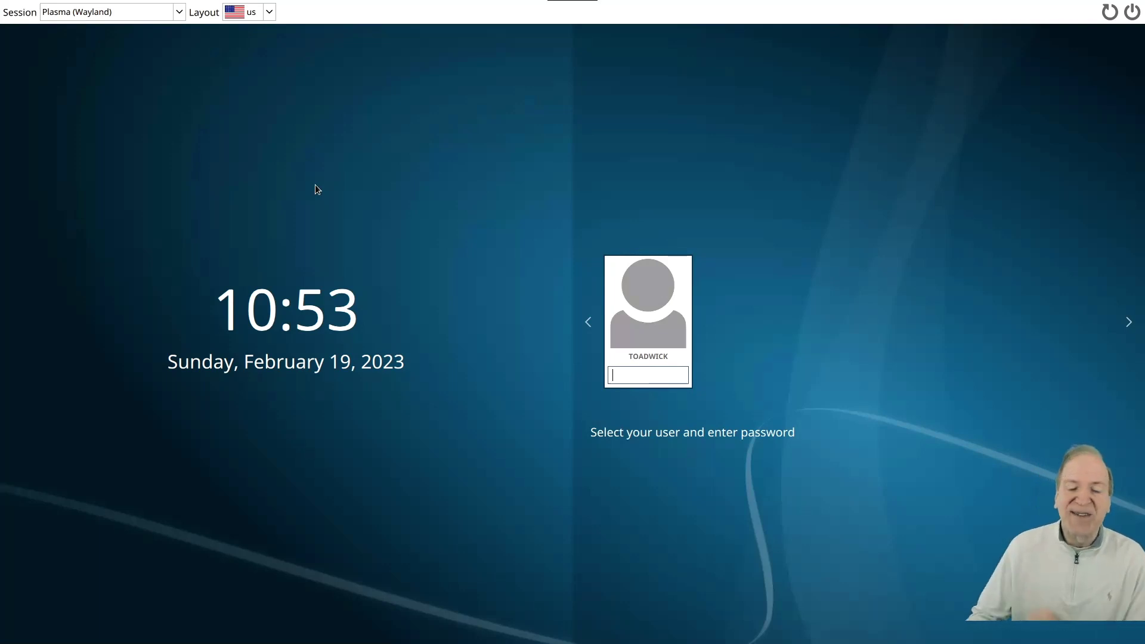
text(•••••••)
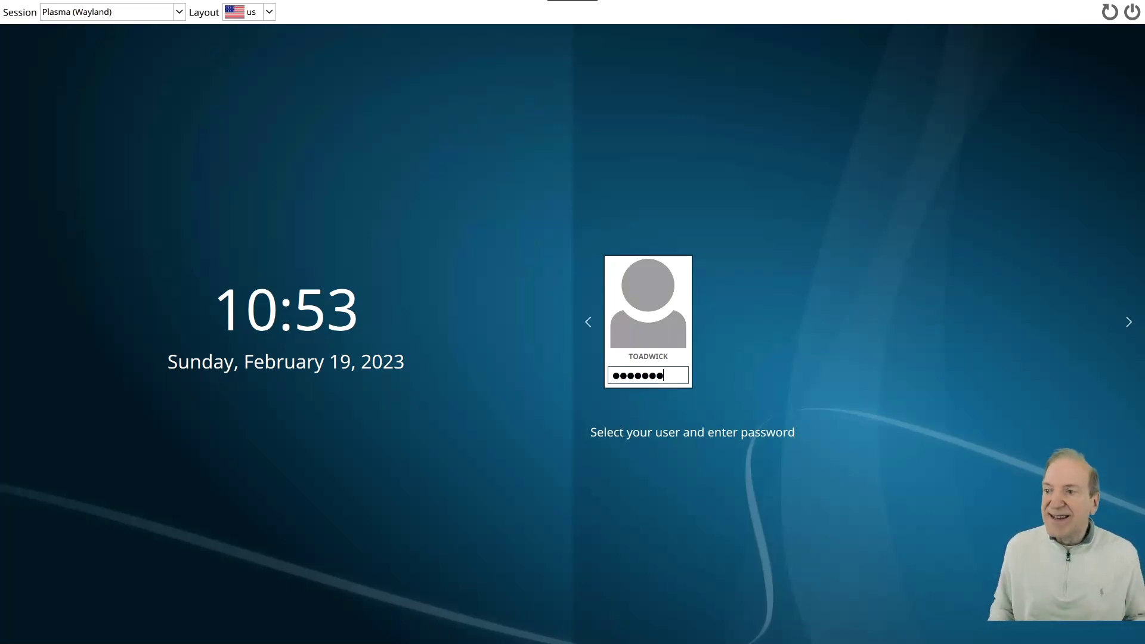
key(Return)
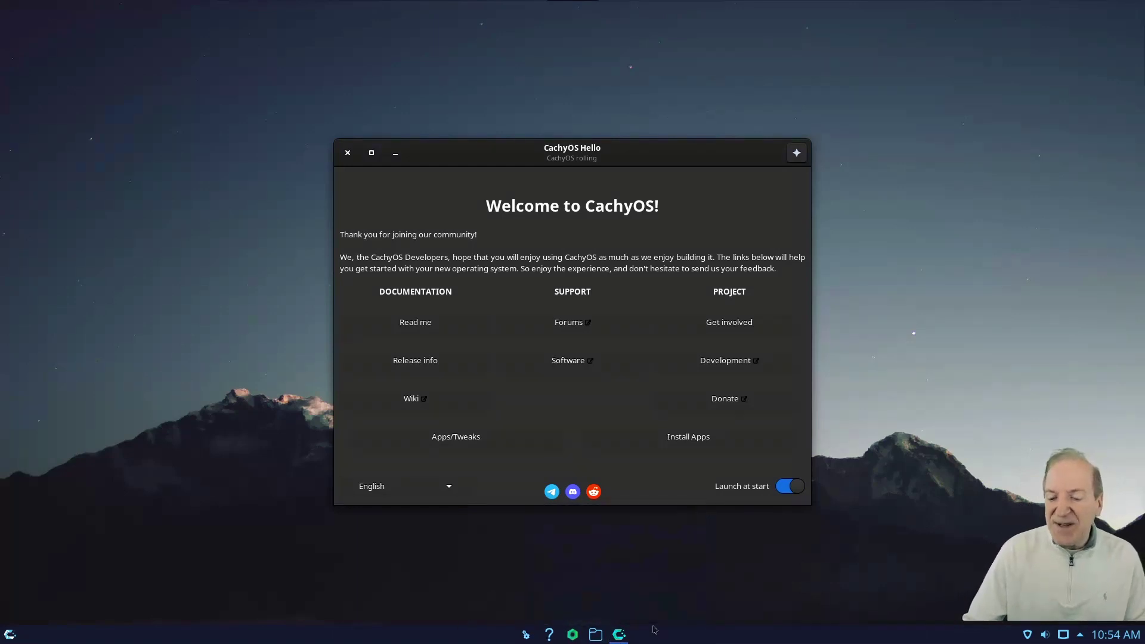
Browse the Internet and Graphics categories of the application launcher, and close it.
click(16, 639)
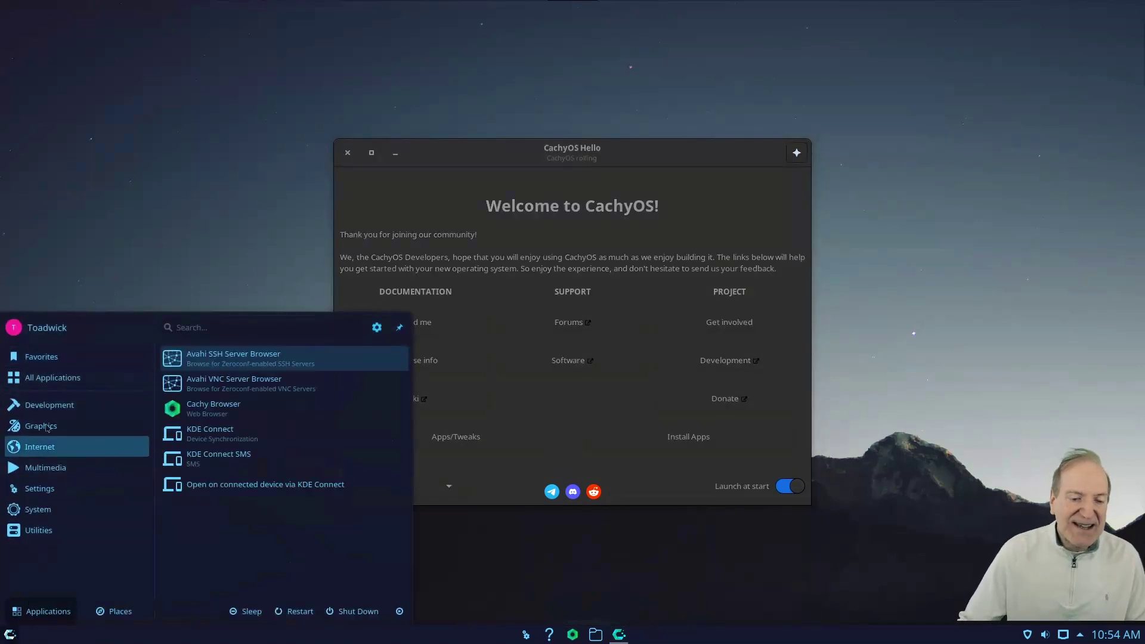
mouse_move(47, 428)
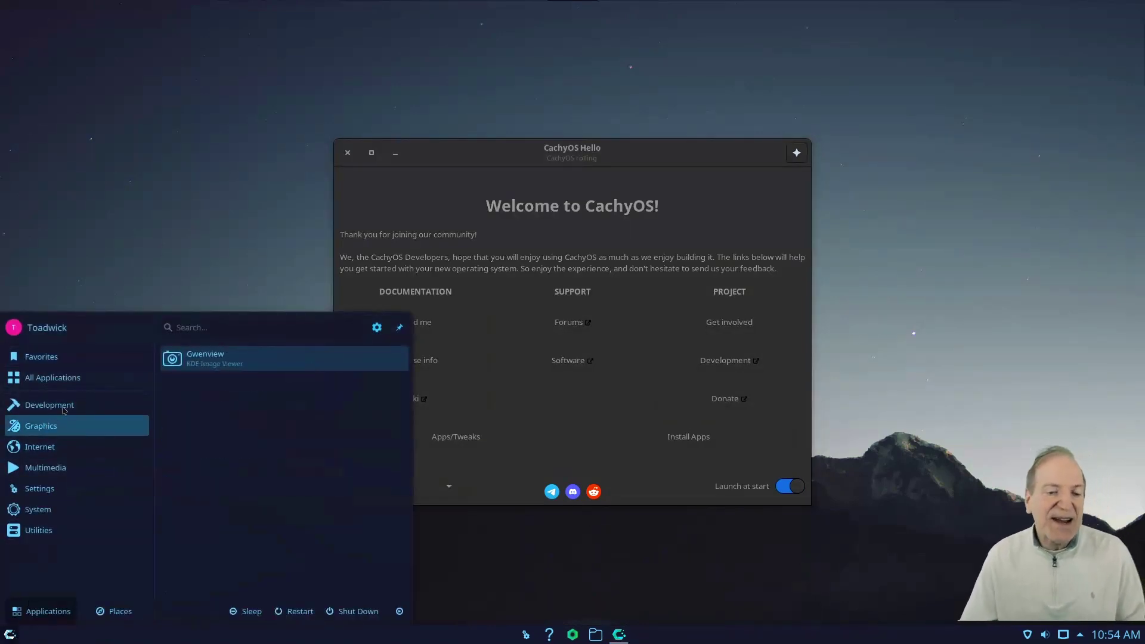
click(488, 161)
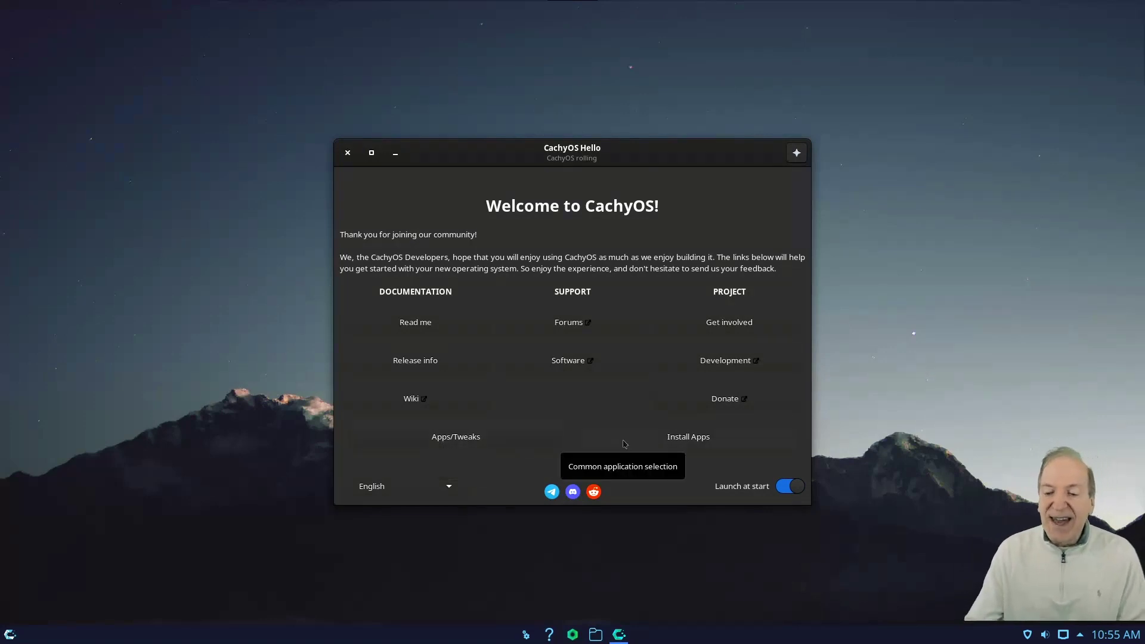
Go to Apps/Tweaks, examine the kernels offered in CachyOS Kernel Manager, and cancel without changing the selection.
click(466, 439)
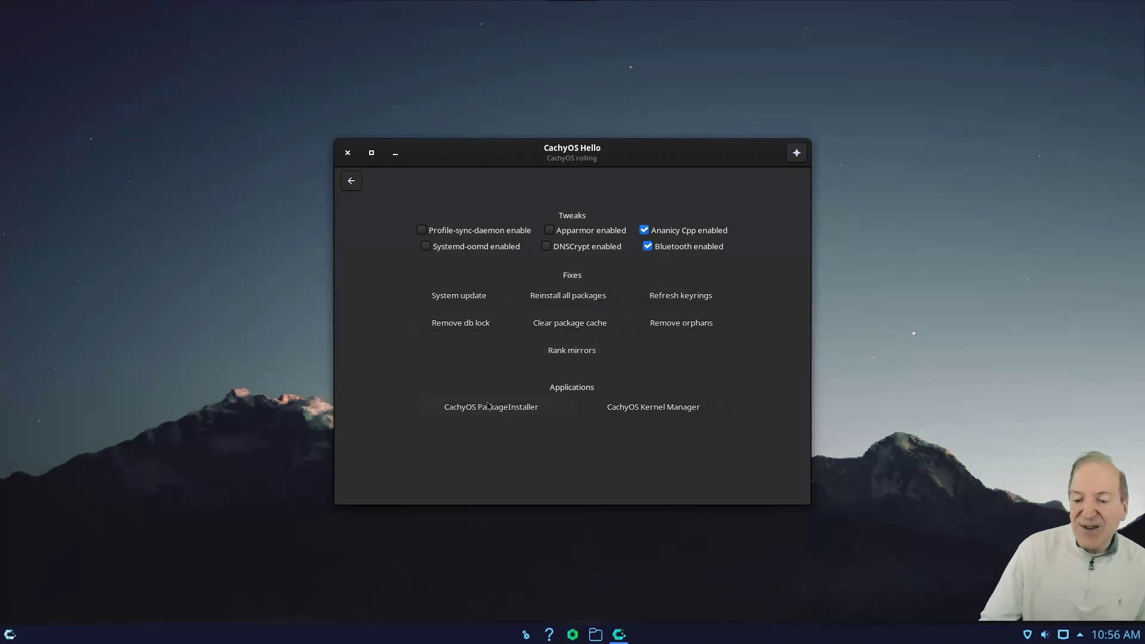
click(626, 414)
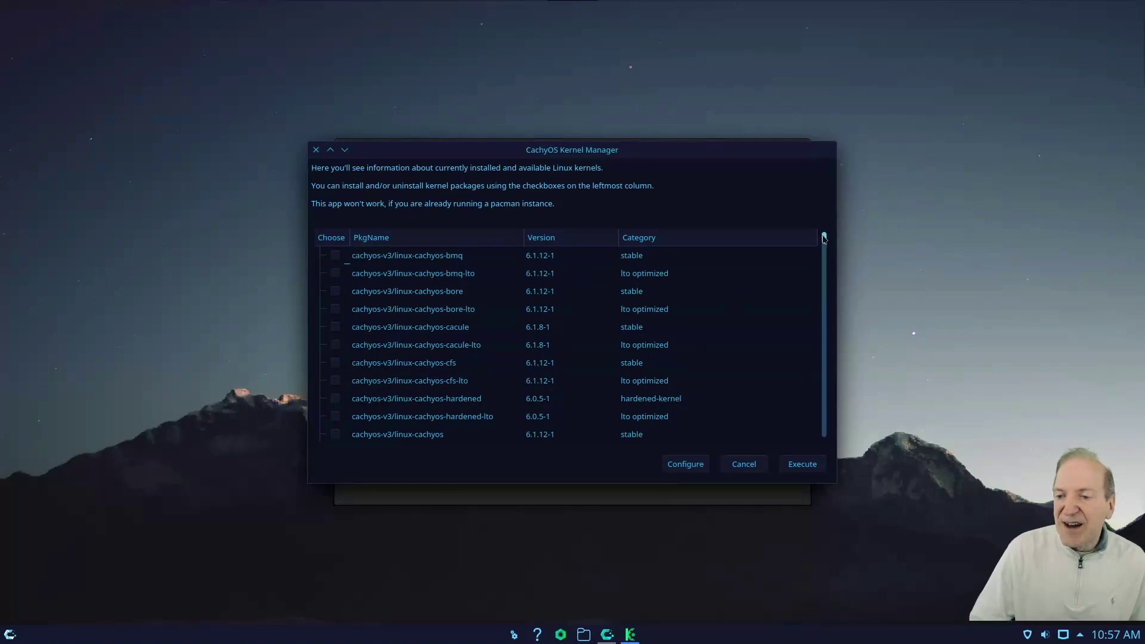
drag(824, 238, 830, 269)
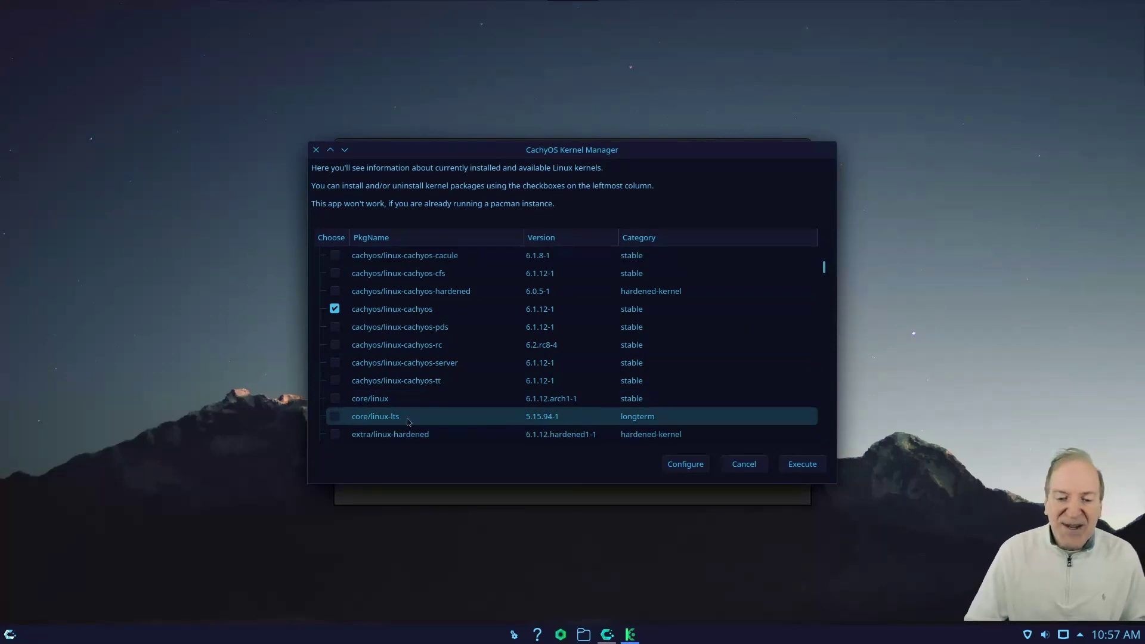
scroll(757, 382, down, 2)
scroll(757, 379, down, 4)
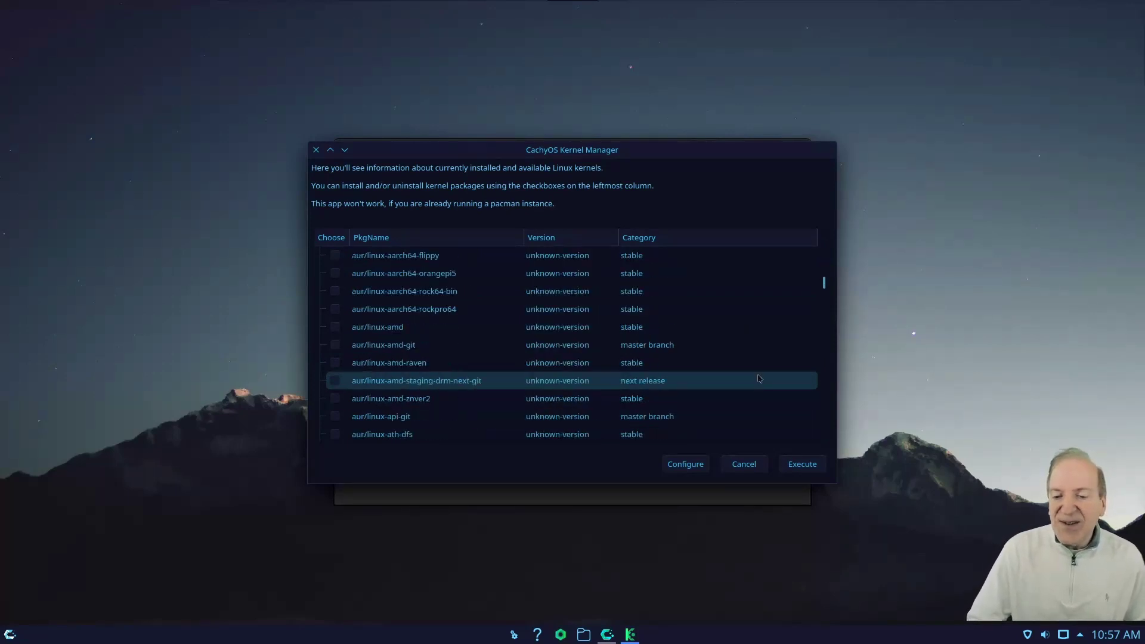
scroll(695, 390, down, 3)
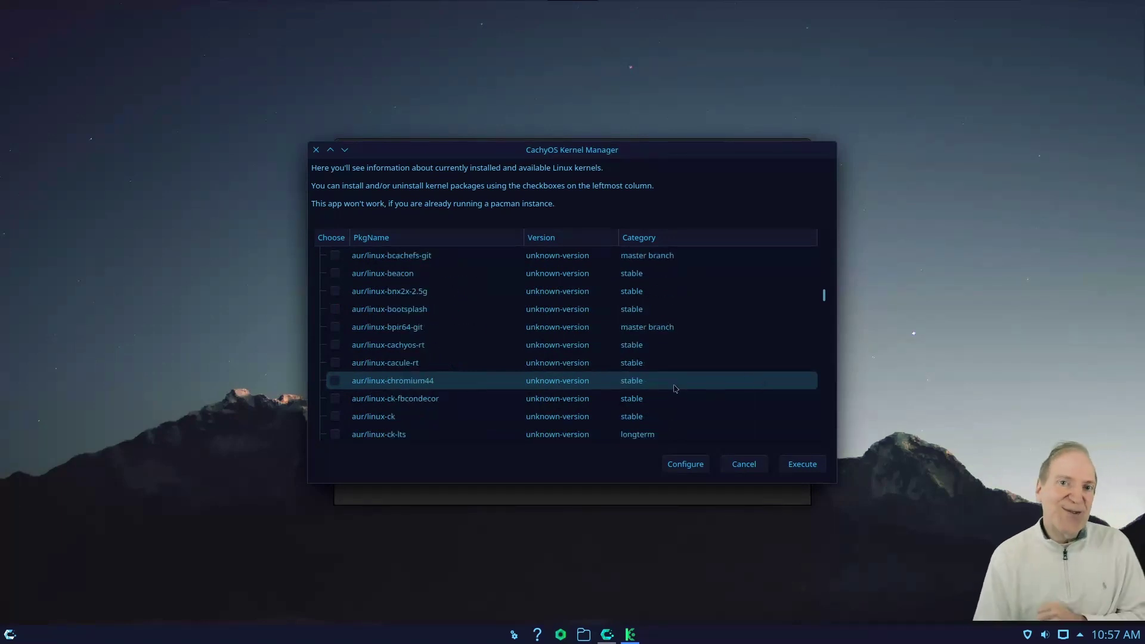
click(449, 309)
click(744, 464)
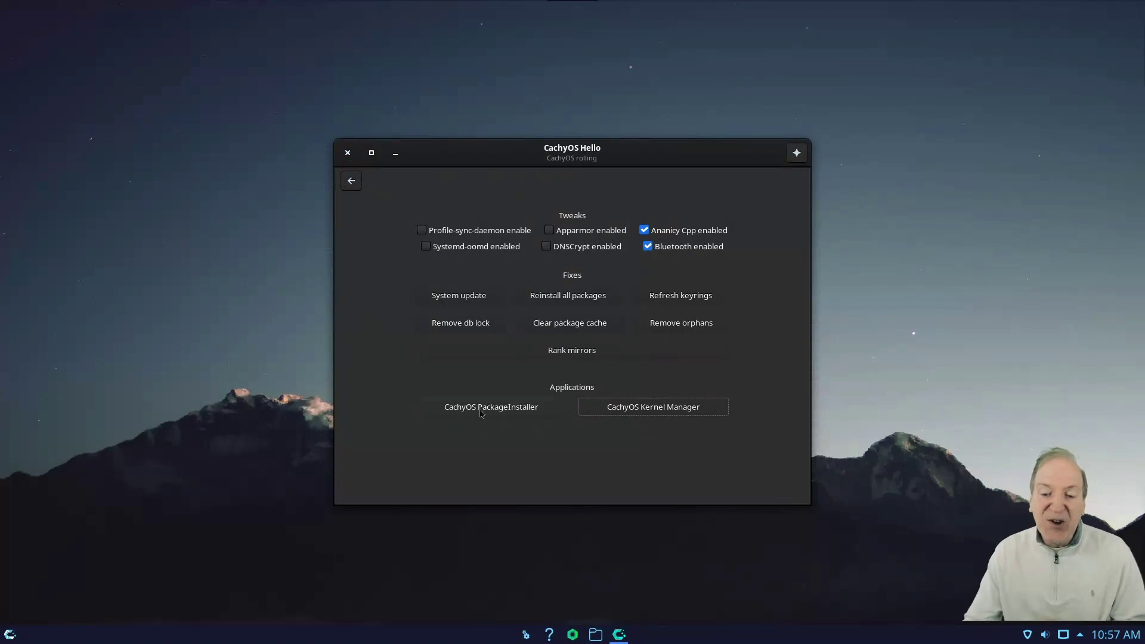
Launch CachyOS PackageInstaller, authenticate with the account password, and move its window away from the CachyOS Hello window.
click(480, 408)
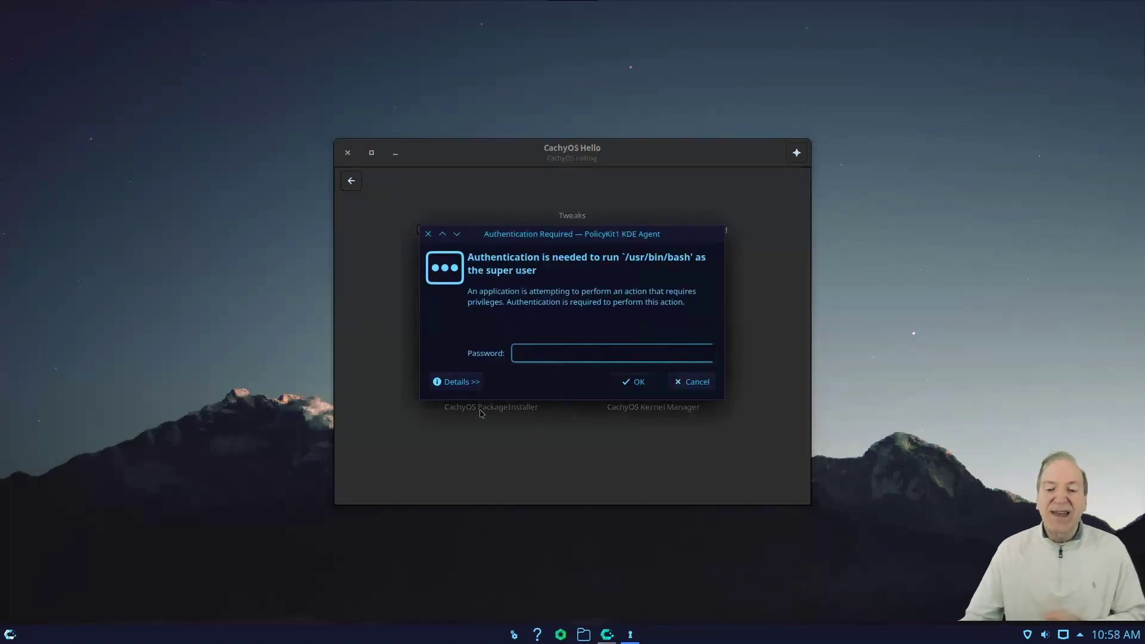
text(*******)
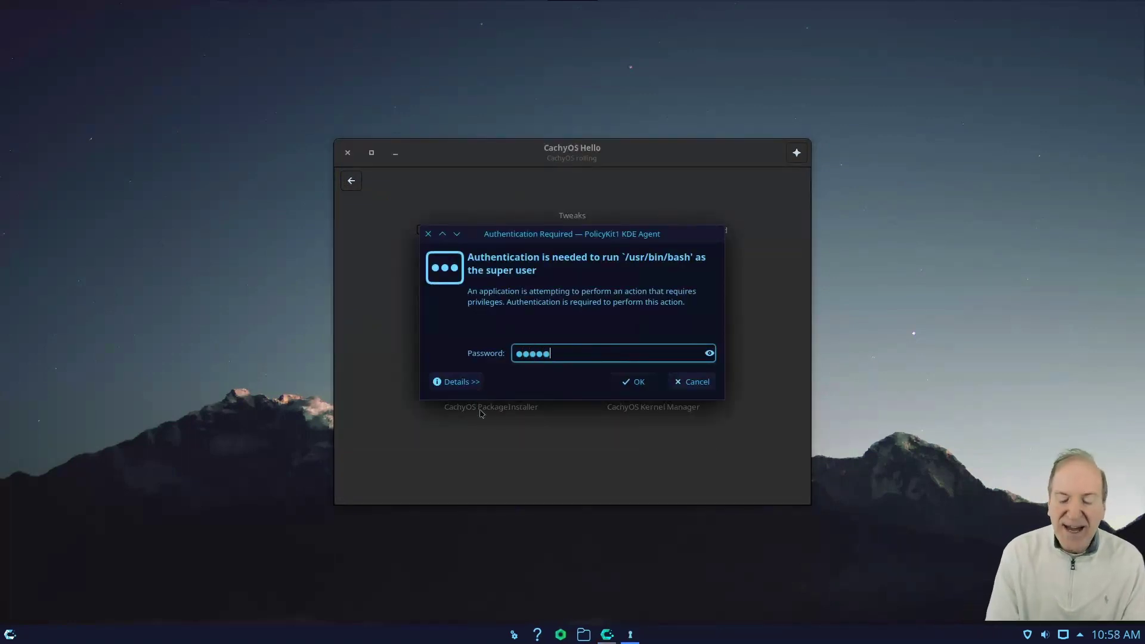
key(Return)
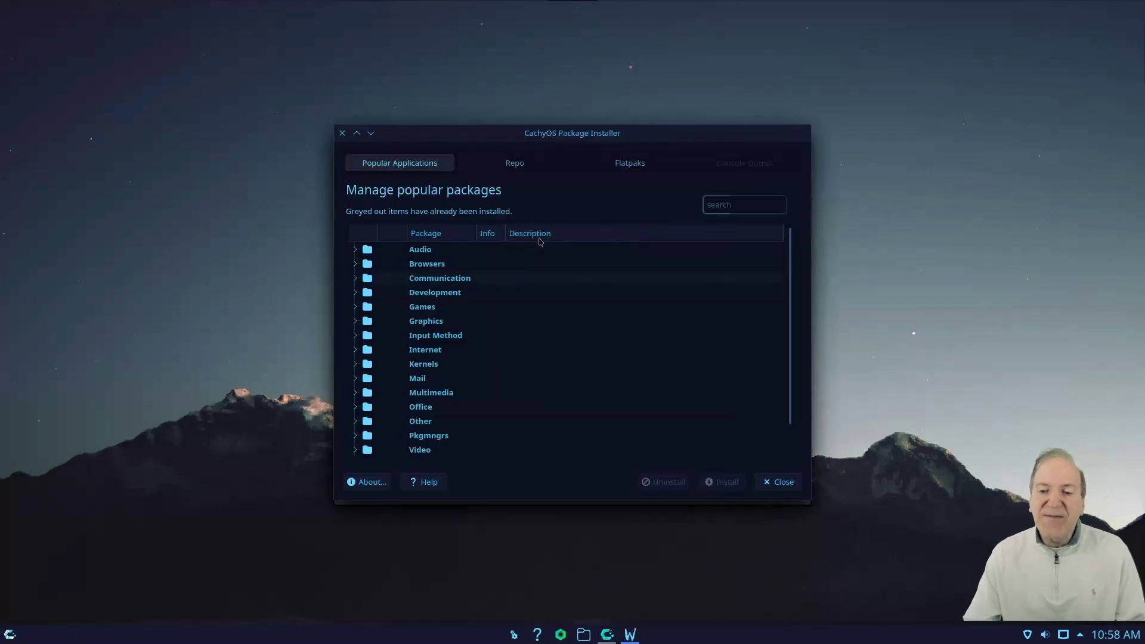
drag(548, 127, 330, 67)
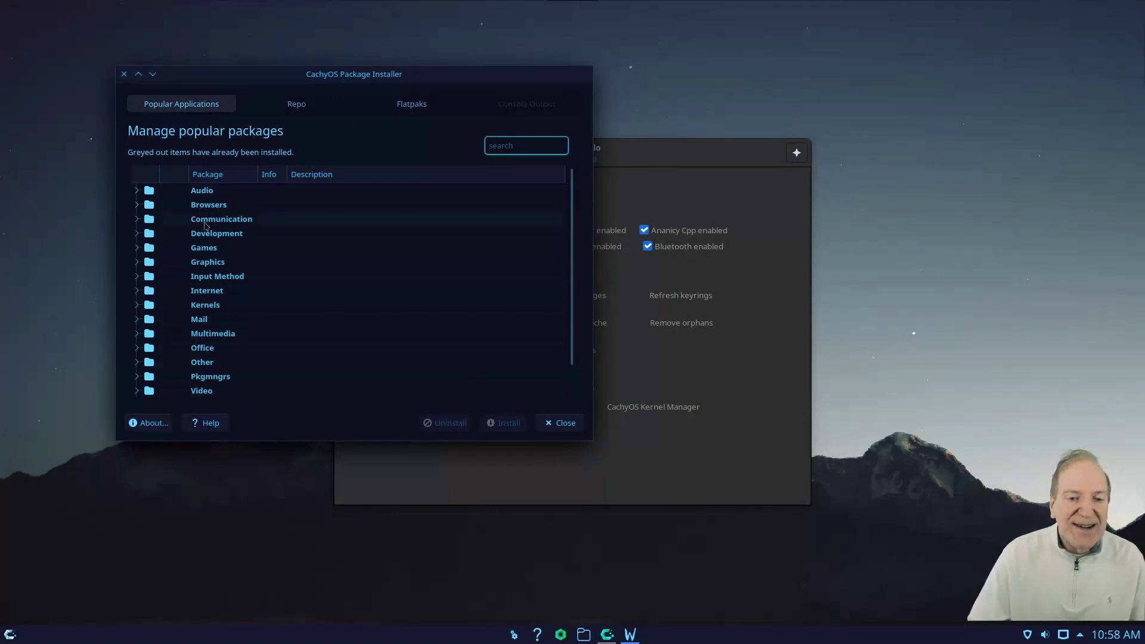
Browse the Audio category of the popular applications and mark audacity for installation.
click(136, 191)
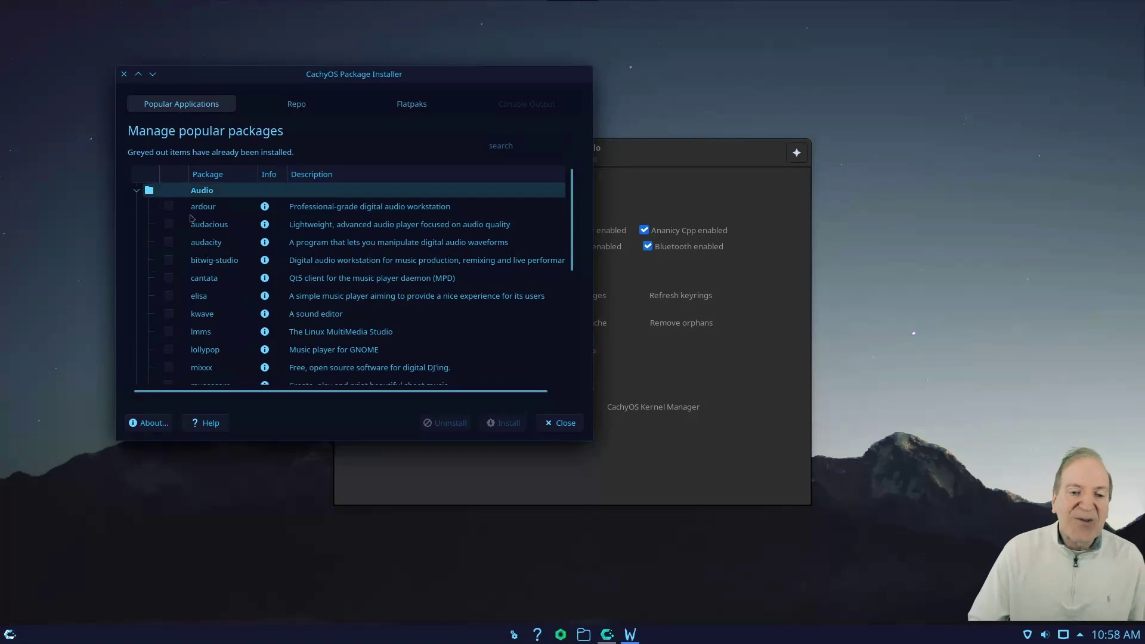
scroll(258, 281, down, 2)
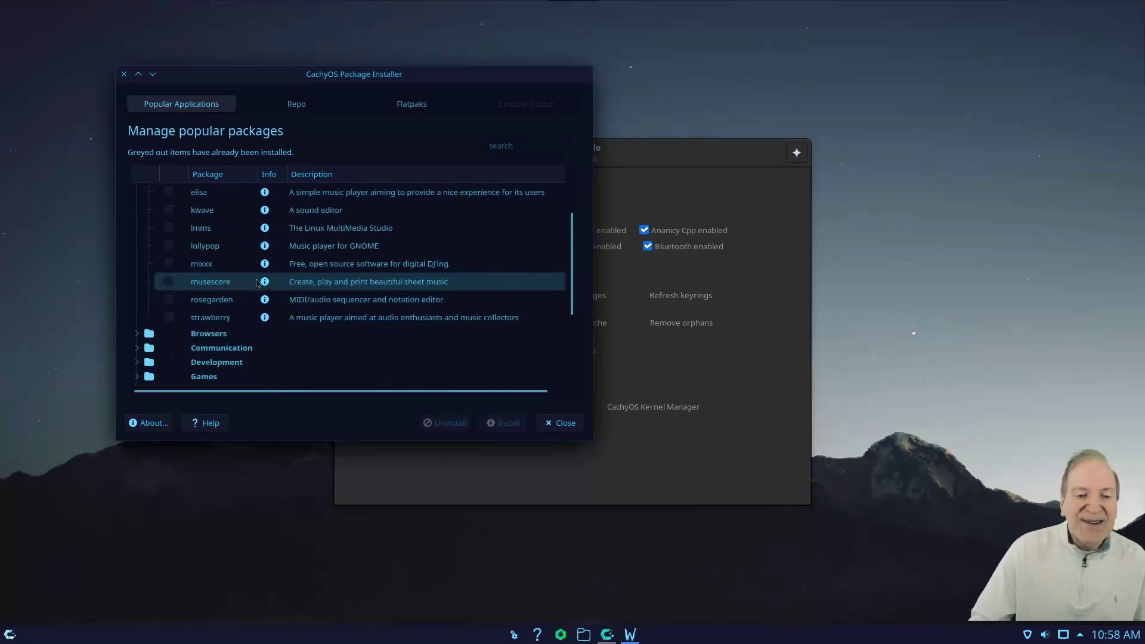
scroll(258, 280, up, 2)
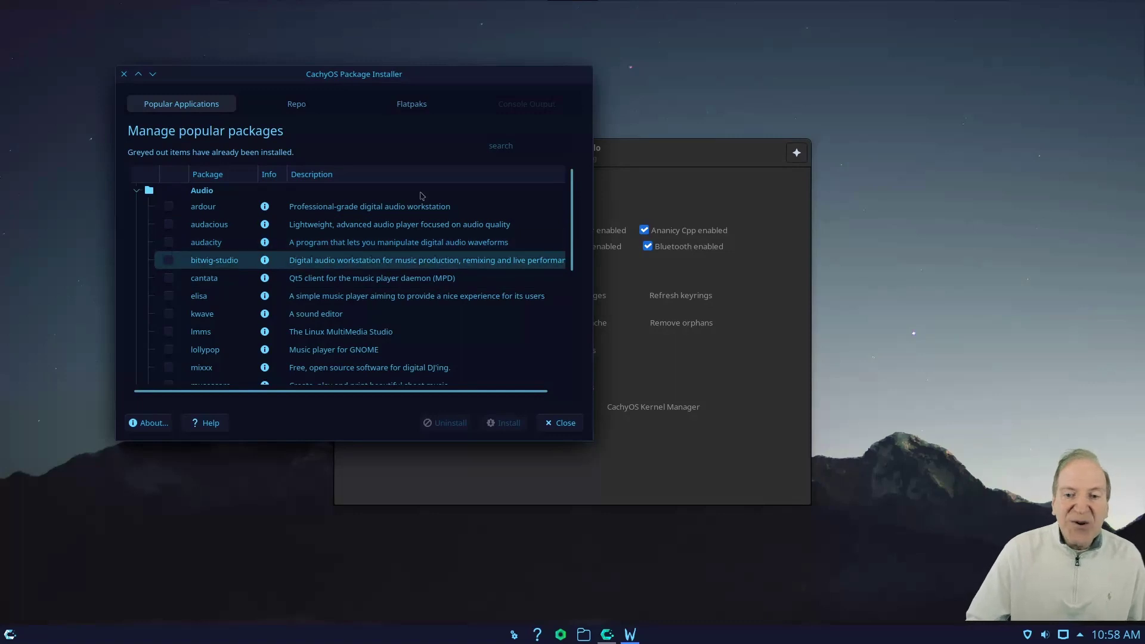
click(504, 147)
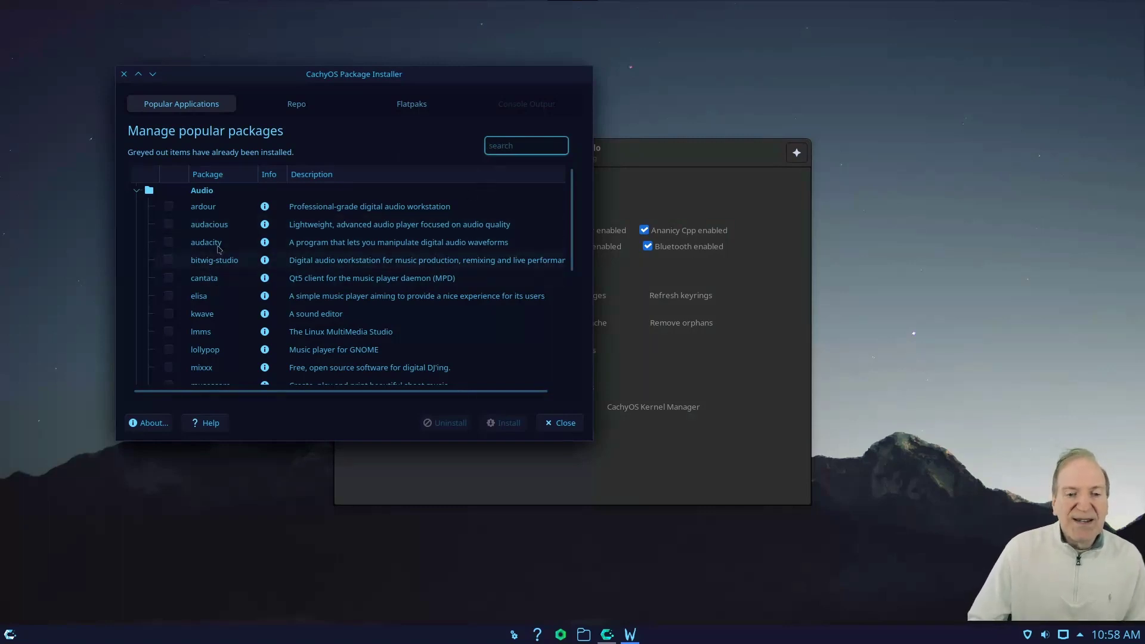
click(169, 242)
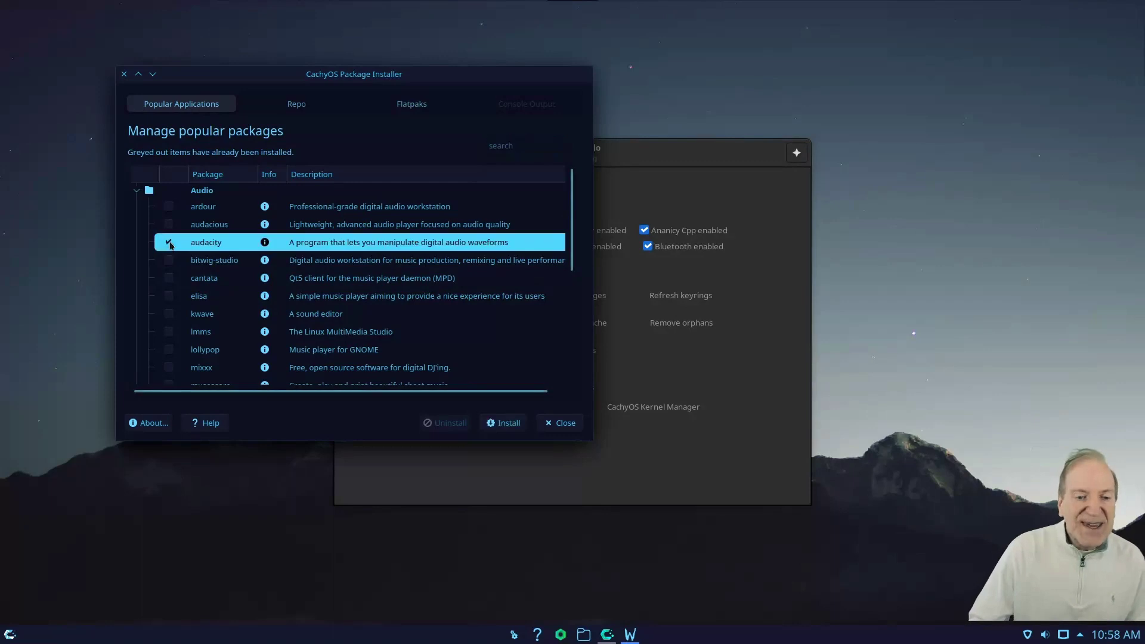
Install the marked audacity package, accept the package selection, answer y to proceed, and dismiss the completion message.
click(506, 428)
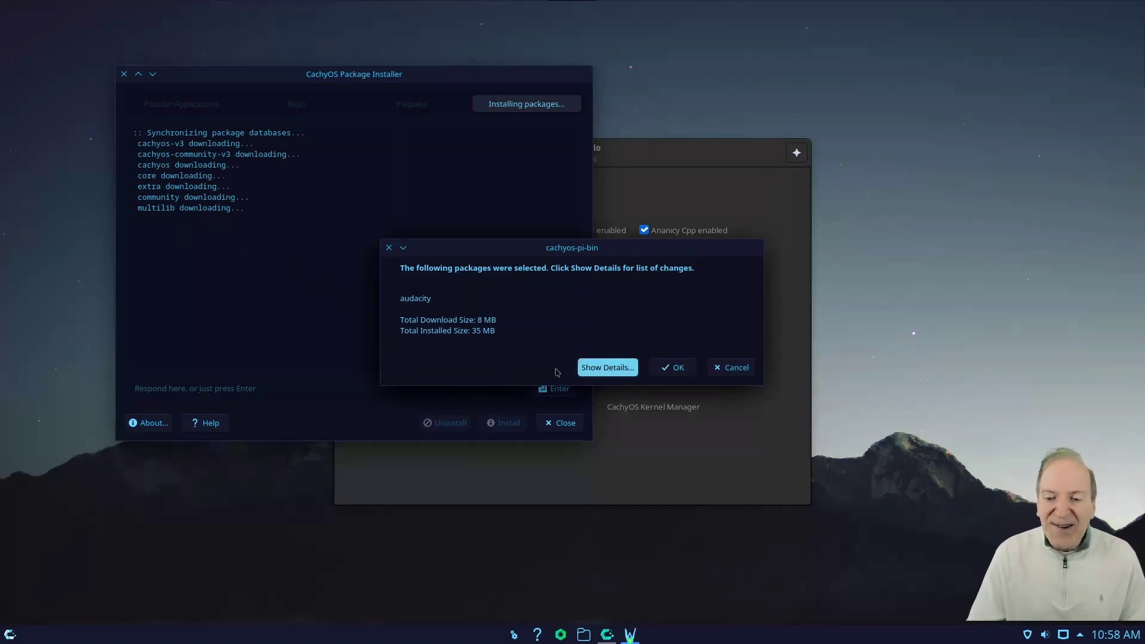
click(677, 368)
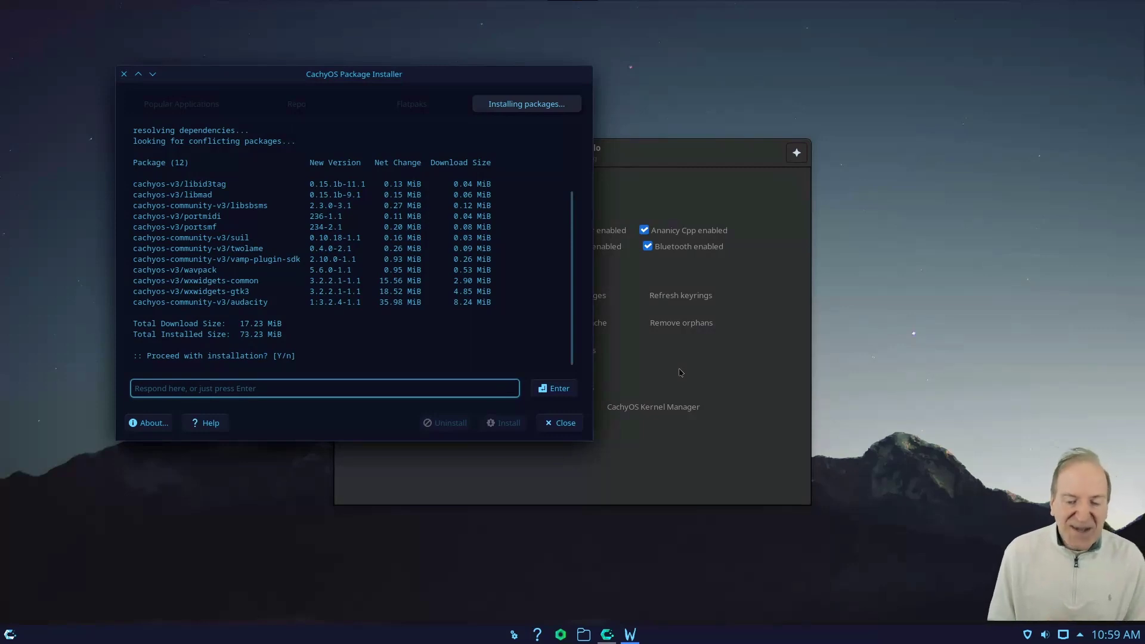
text(y)
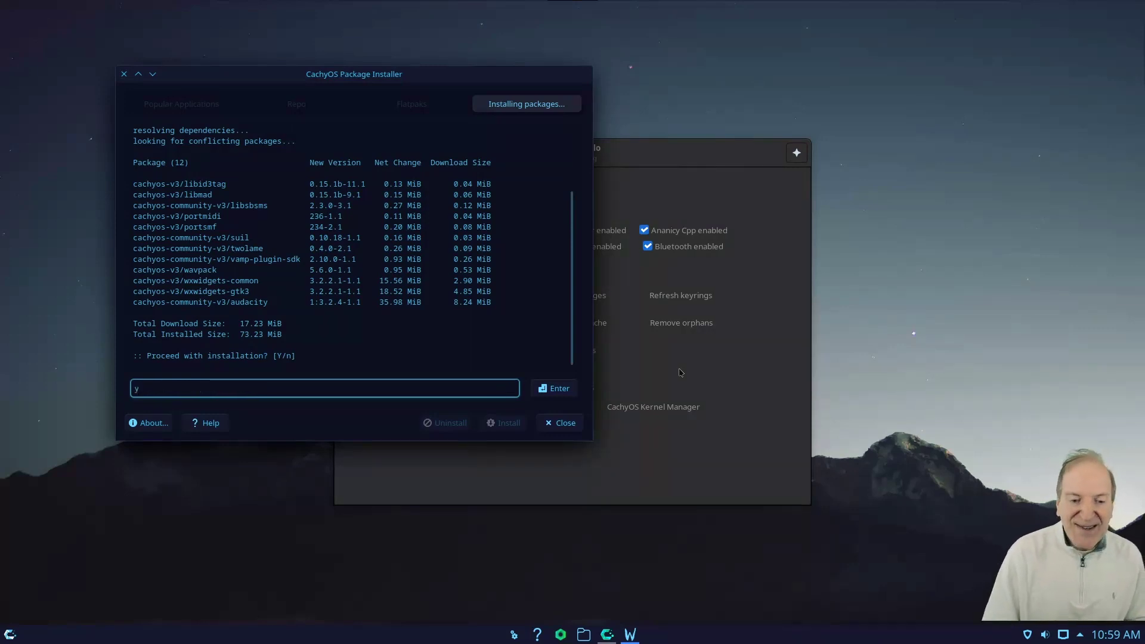
key(Return)
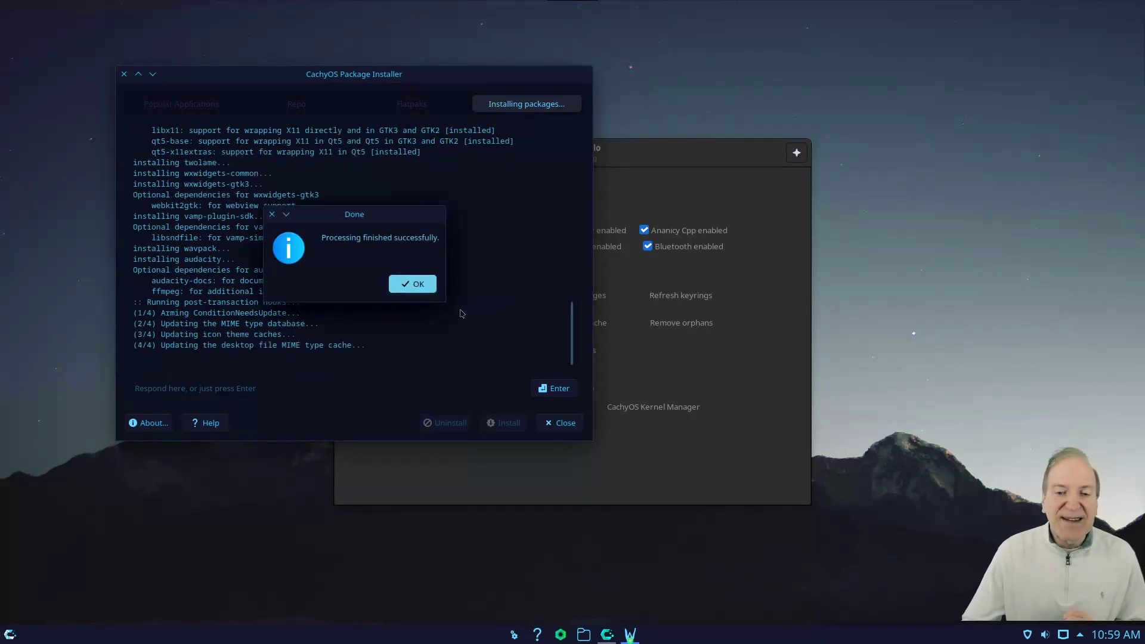
click(418, 285)
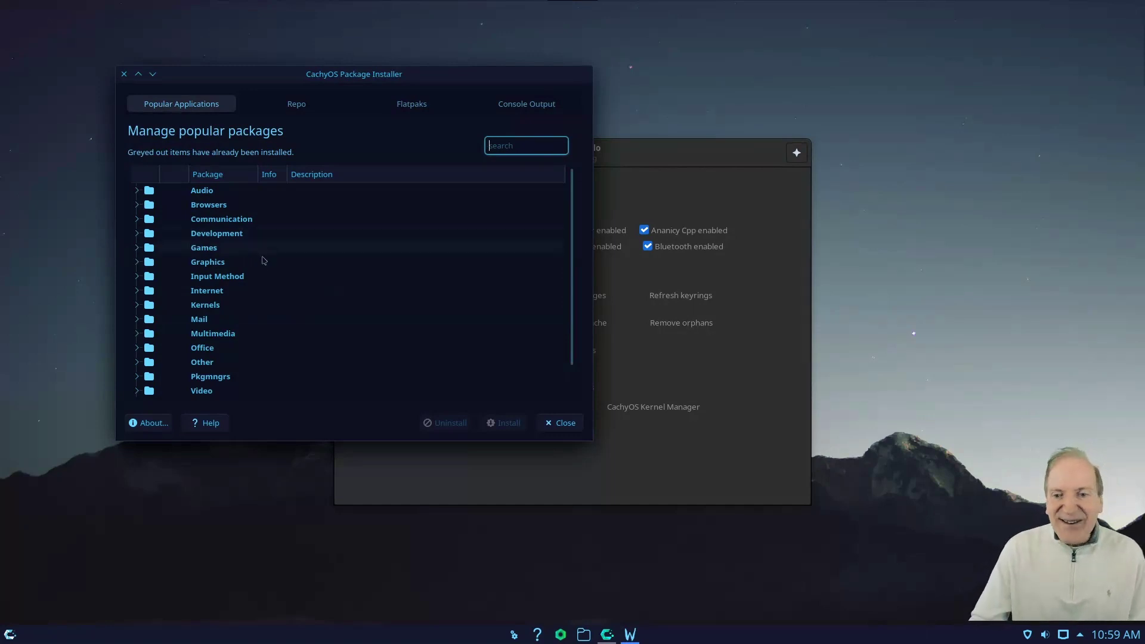
View the Repo package list, switch to Flatpaks, and install the missing flatpak package, accepting all notices.
click(297, 105)
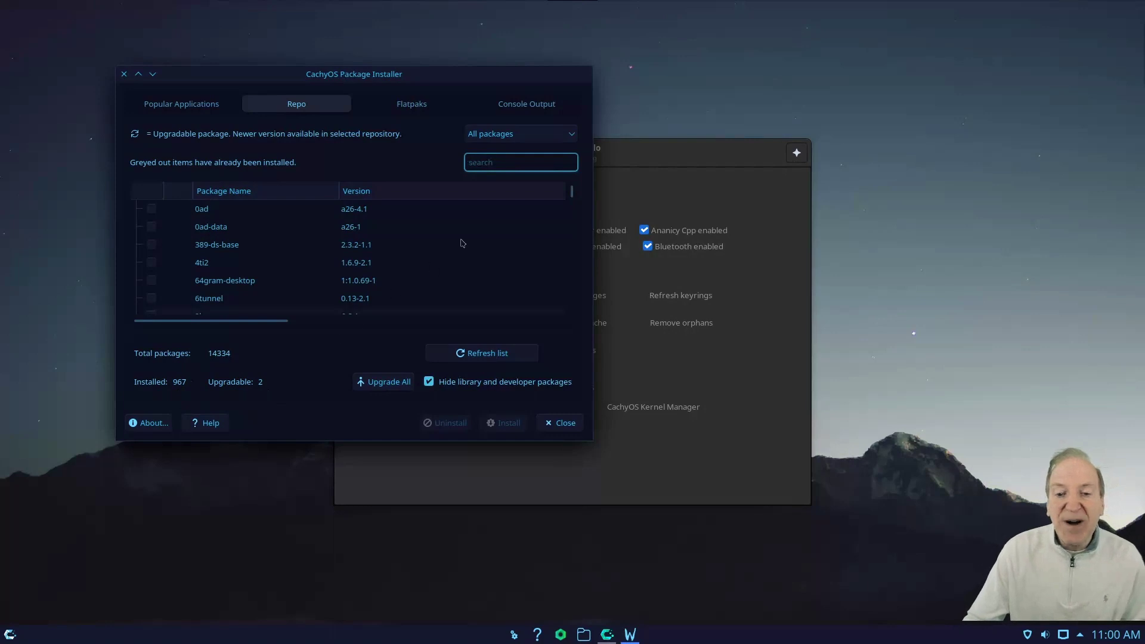
click(410, 107)
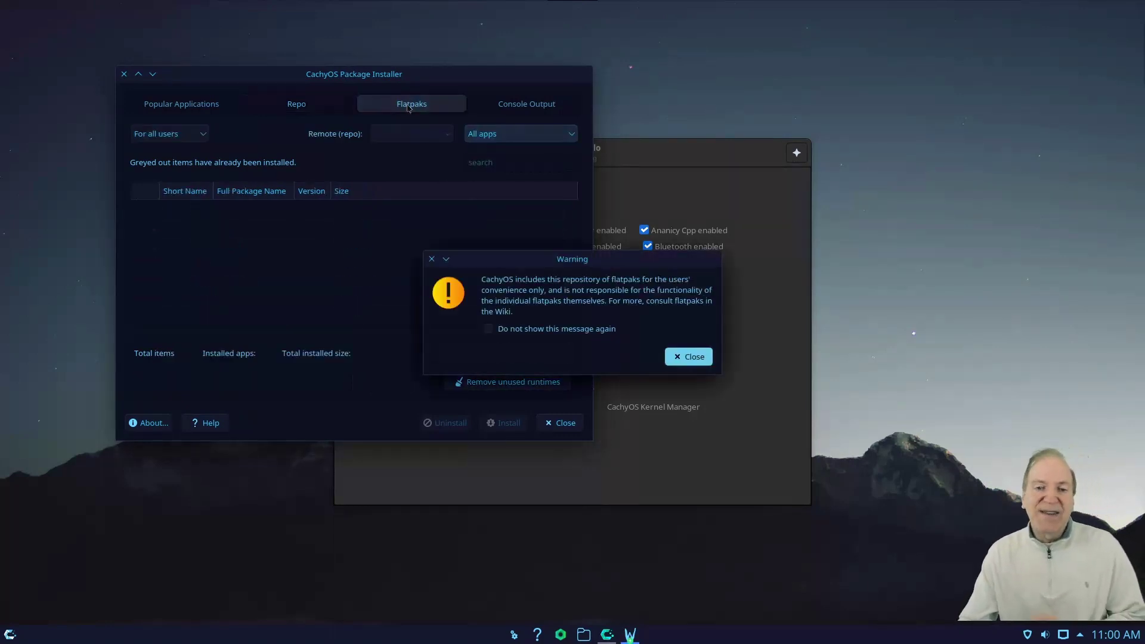
click(689, 357)
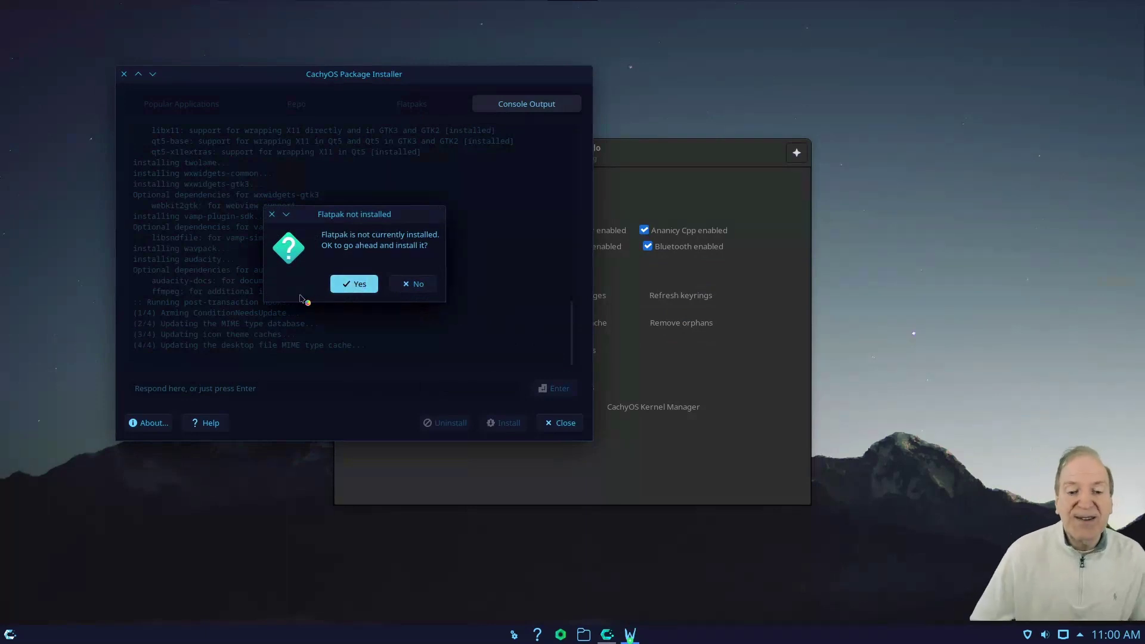
click(344, 286)
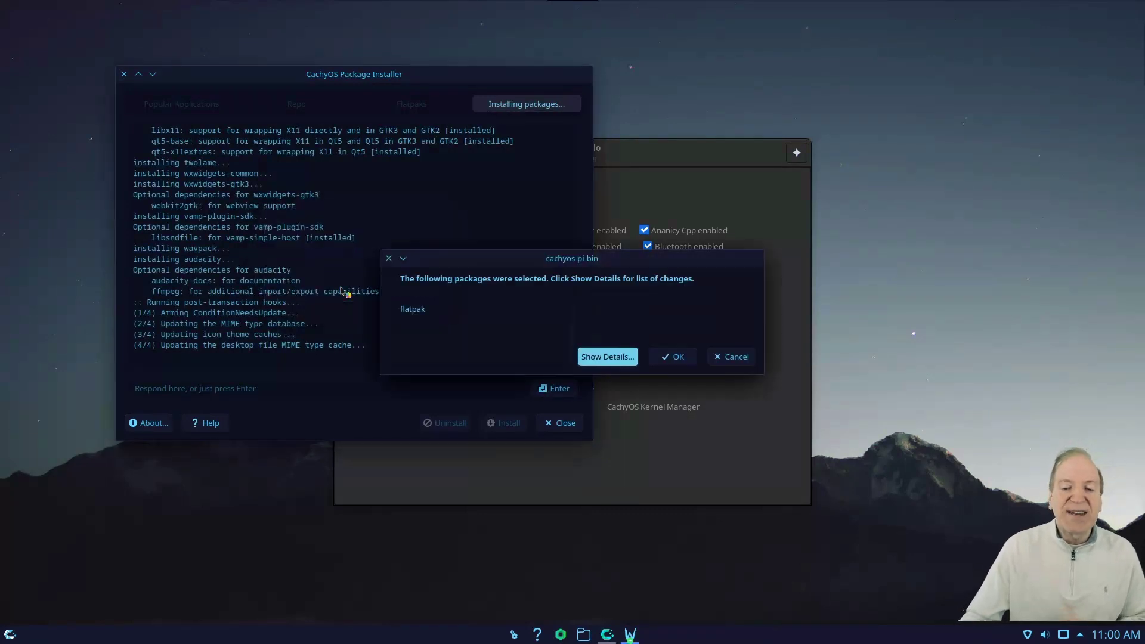
click(671, 362)
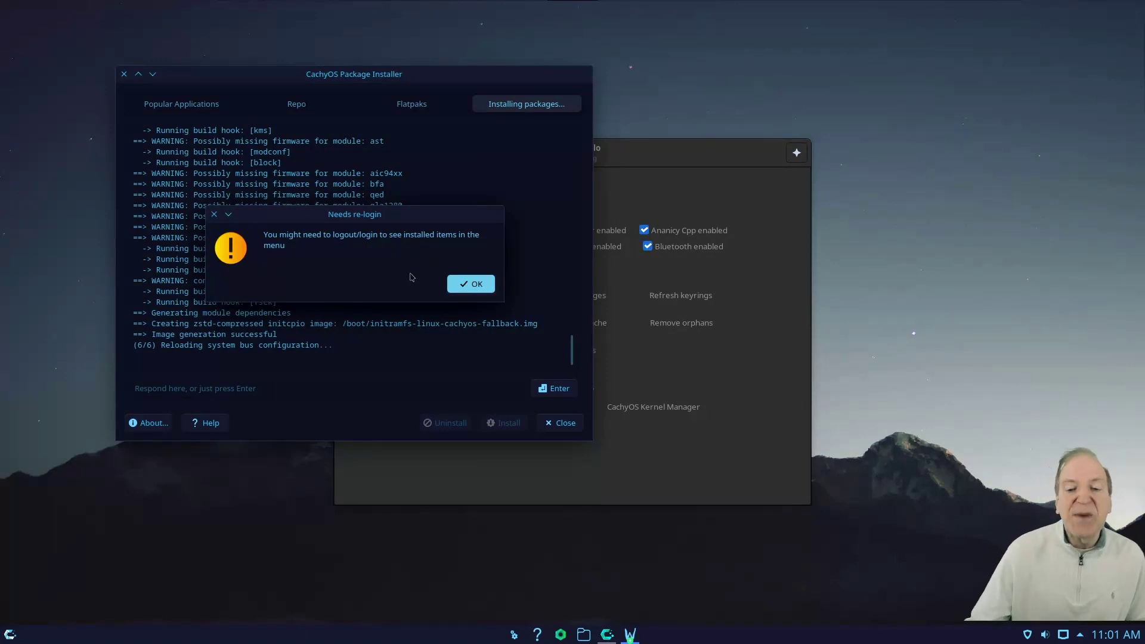
click(461, 285)
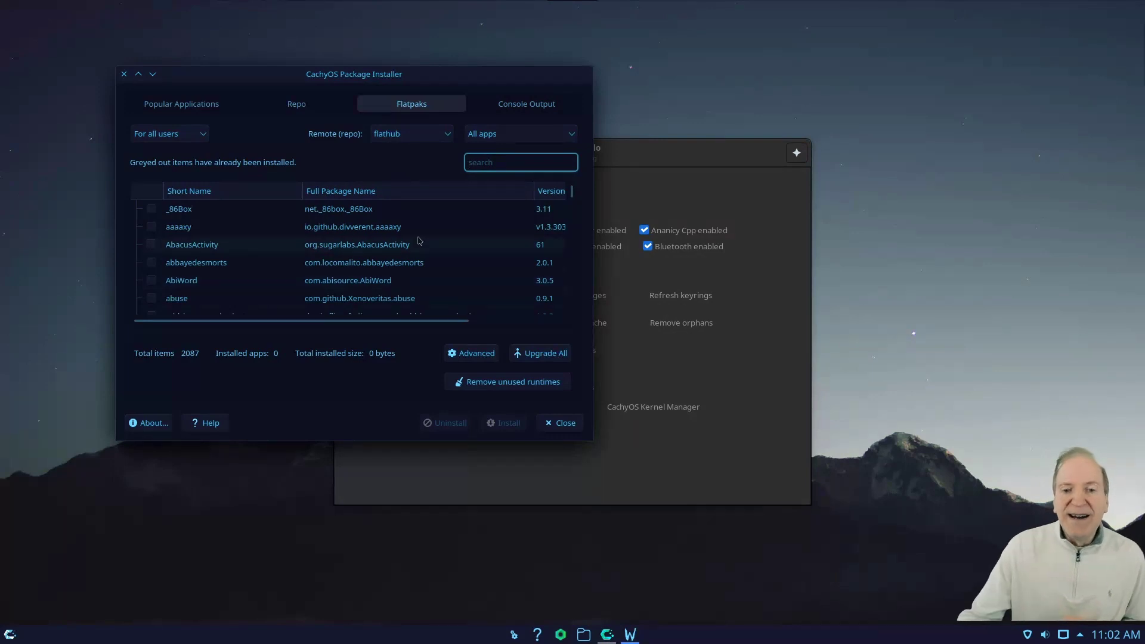
Check the Flatpaks remote repository choices and the console output, return to Popular Applications, and close the Package Installer.
click(446, 135)
click(447, 136)
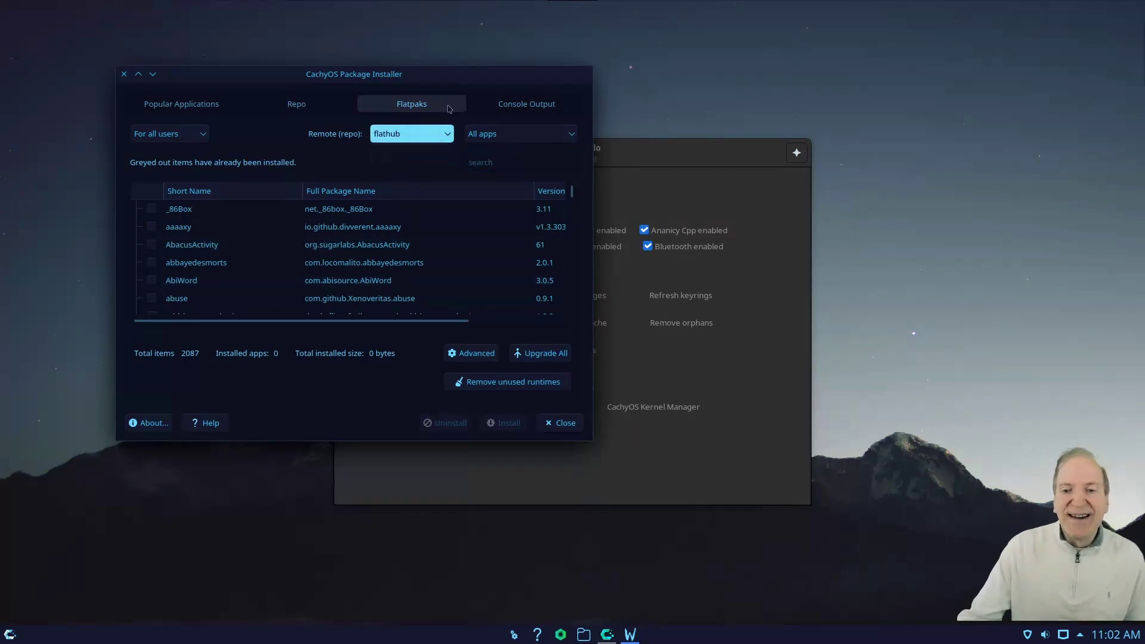
click(518, 105)
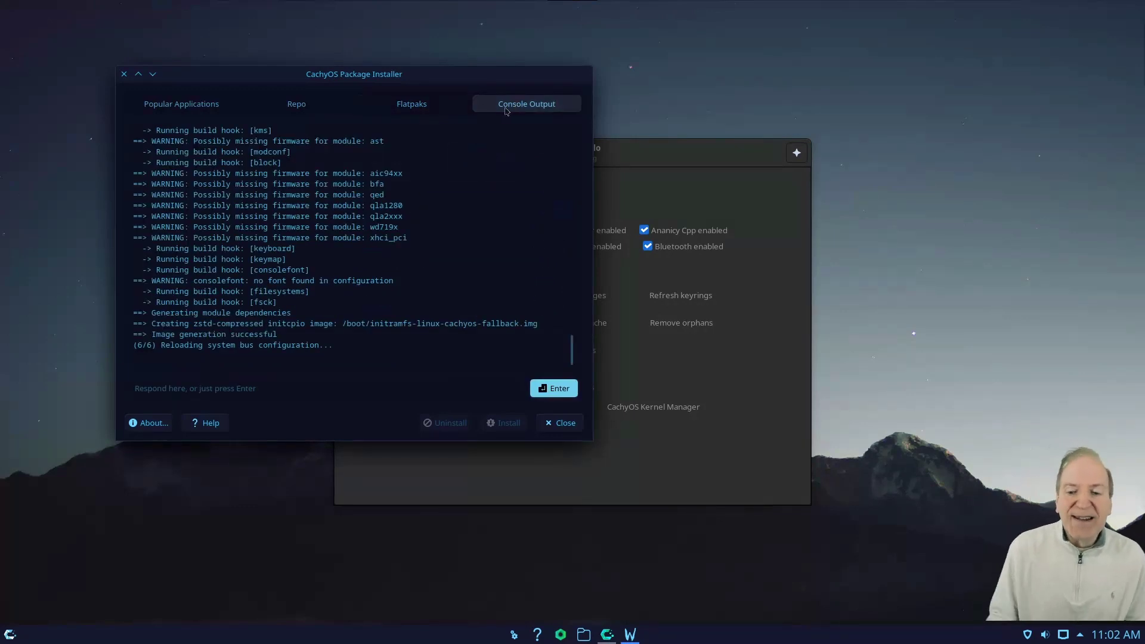
click(183, 107)
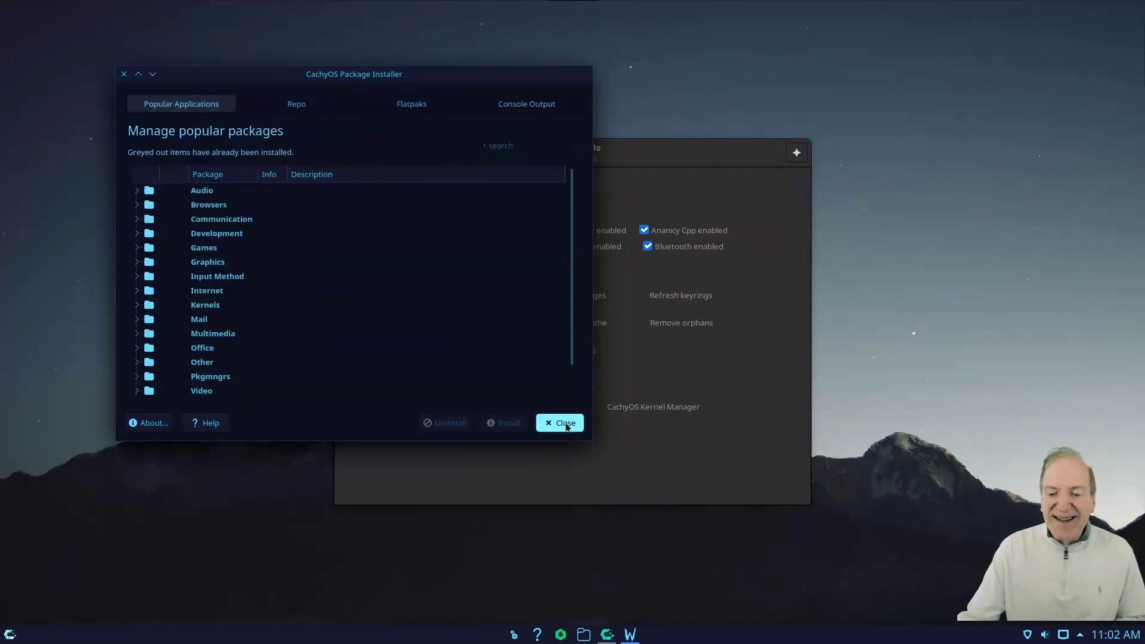
click(565, 424)
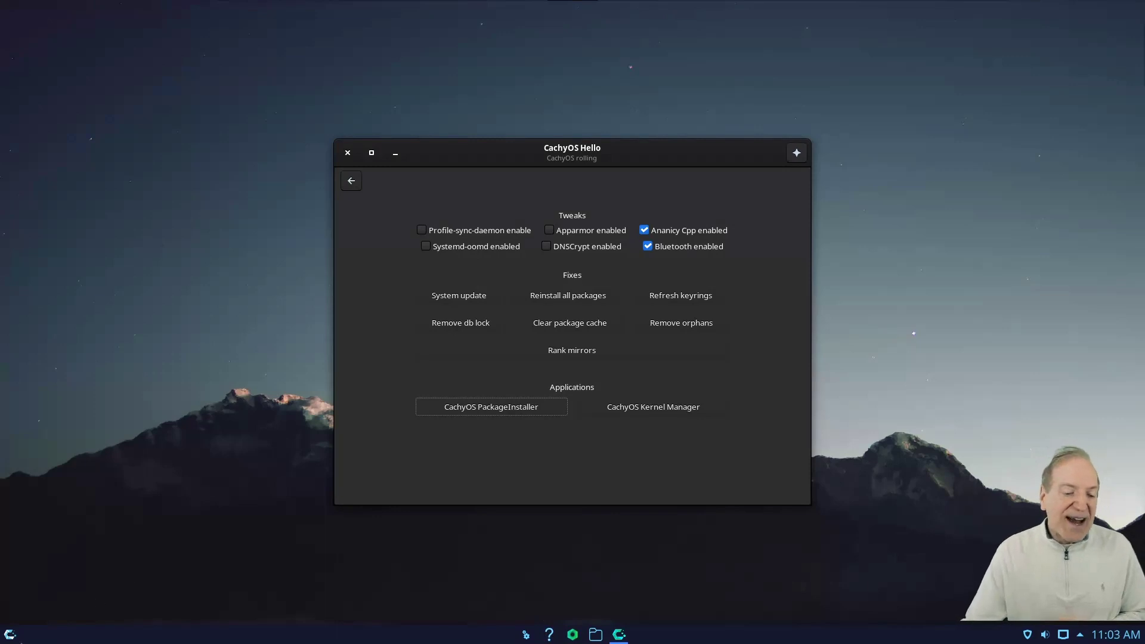
Browse the Settings and System categories of the application launcher, and unpin the question-mark help launcher from the task manager.
click(10, 634)
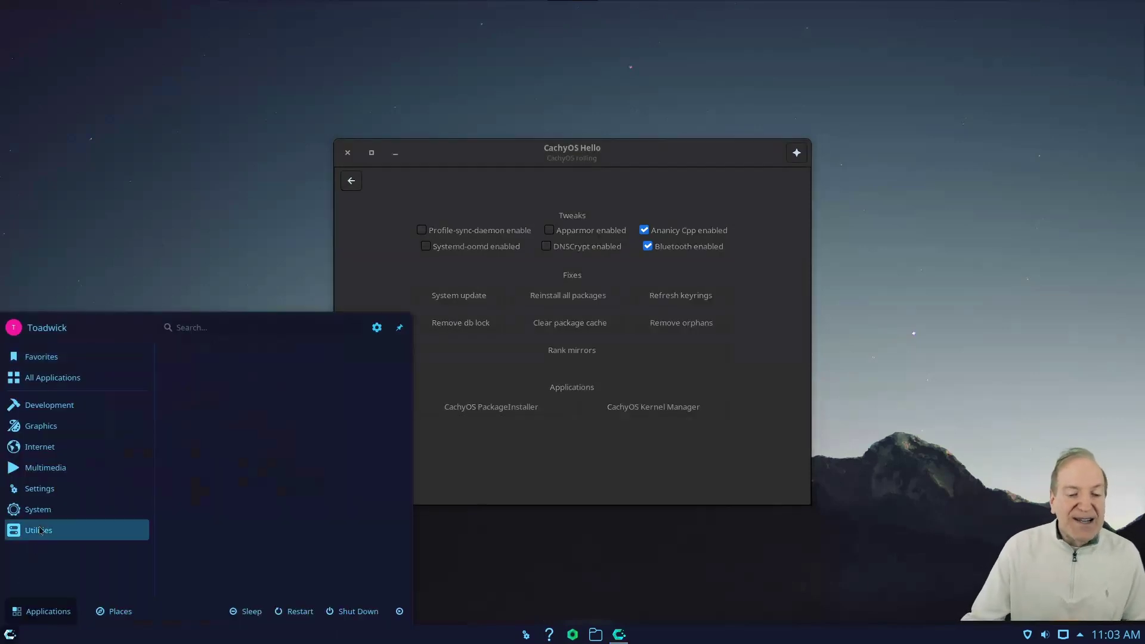
mouse_move(38, 489)
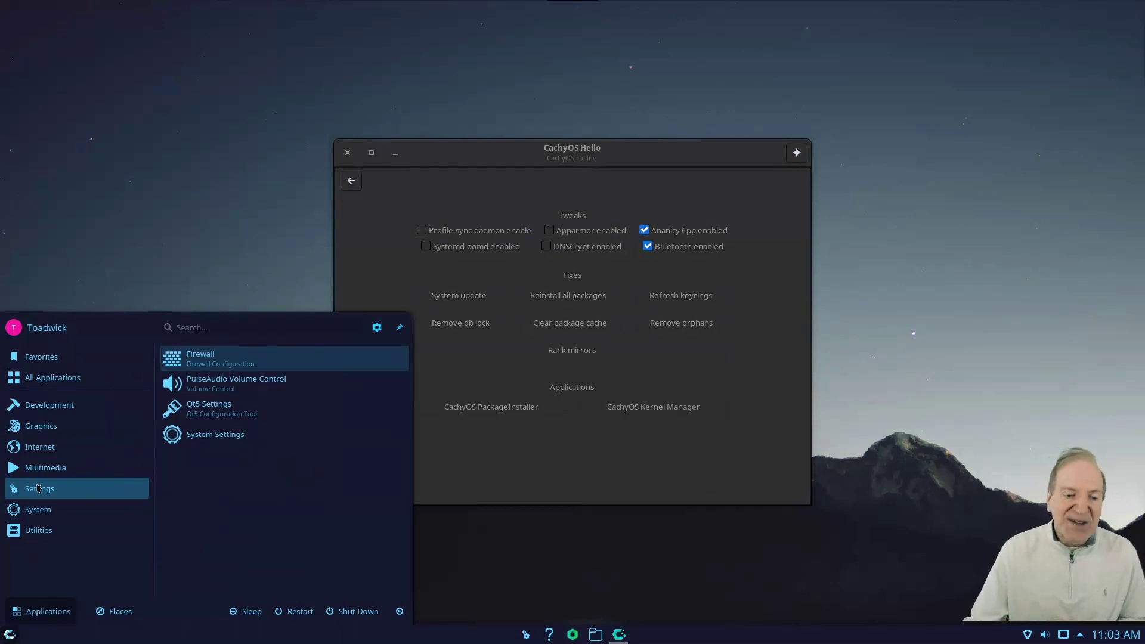
right_click(549, 636)
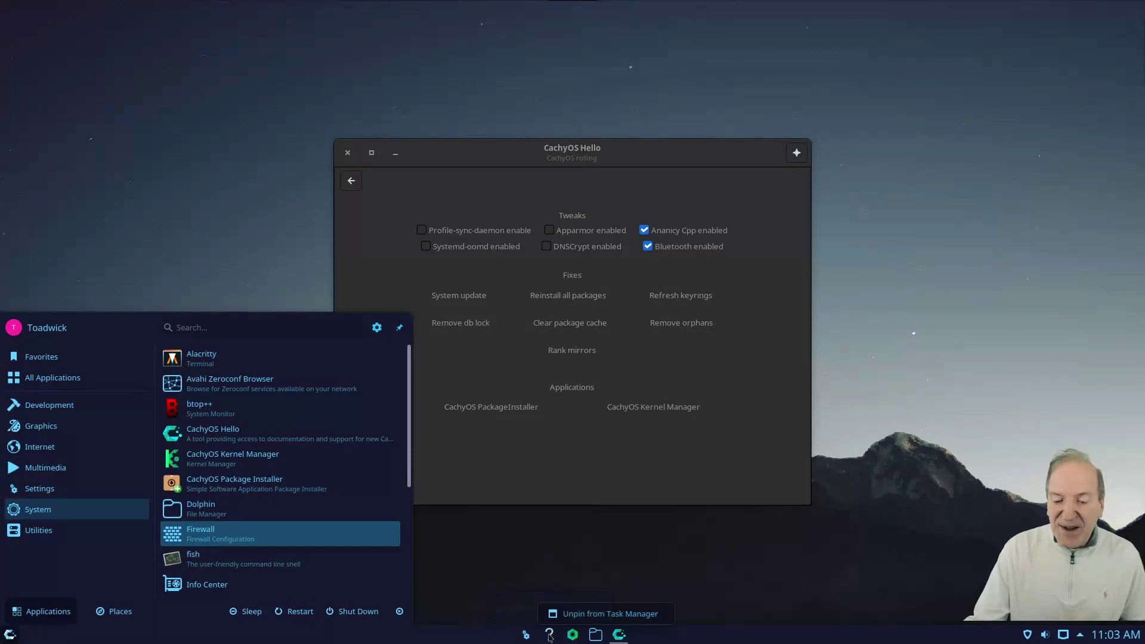
click(561, 616)
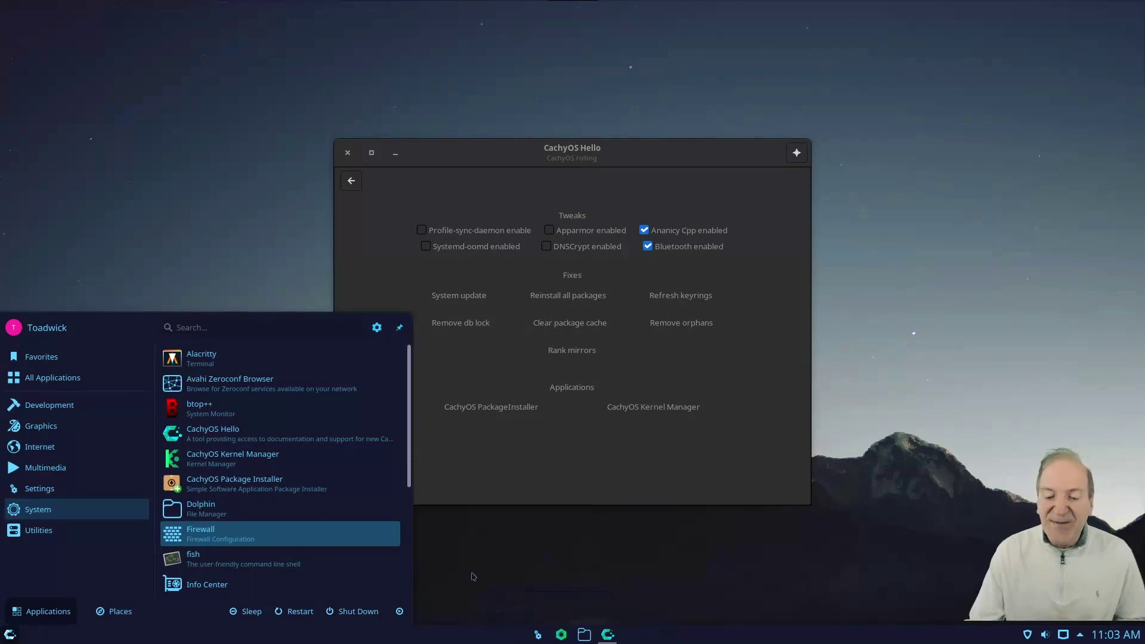
Look through the Utilities and System categories of the application launcher, and launch Octopi.
mouse_move(65, 529)
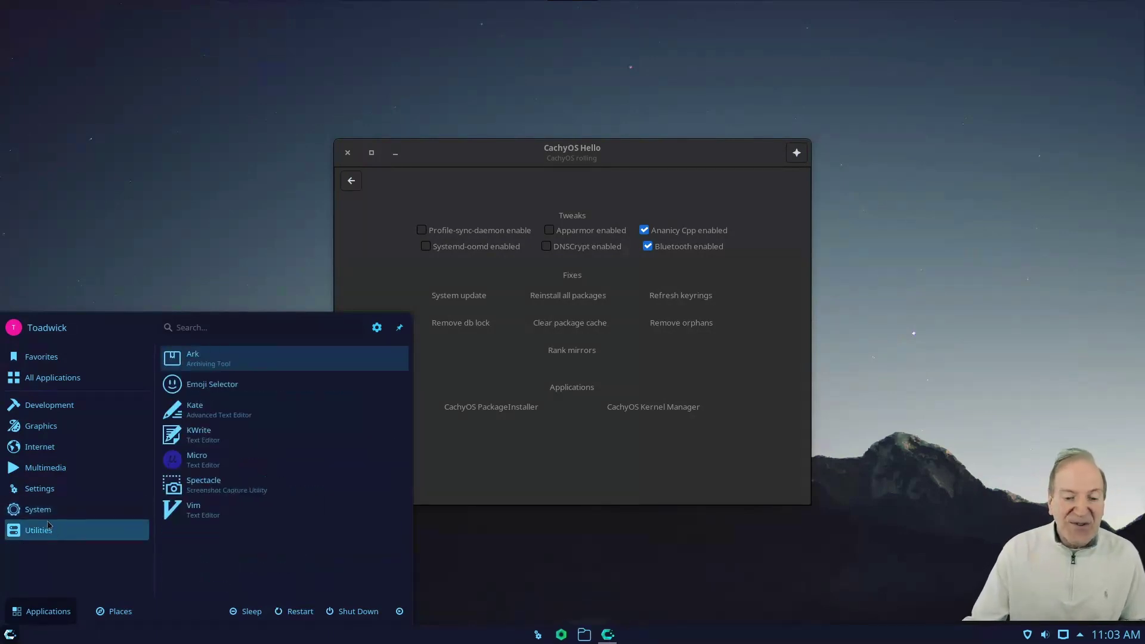
mouse_move(53, 510)
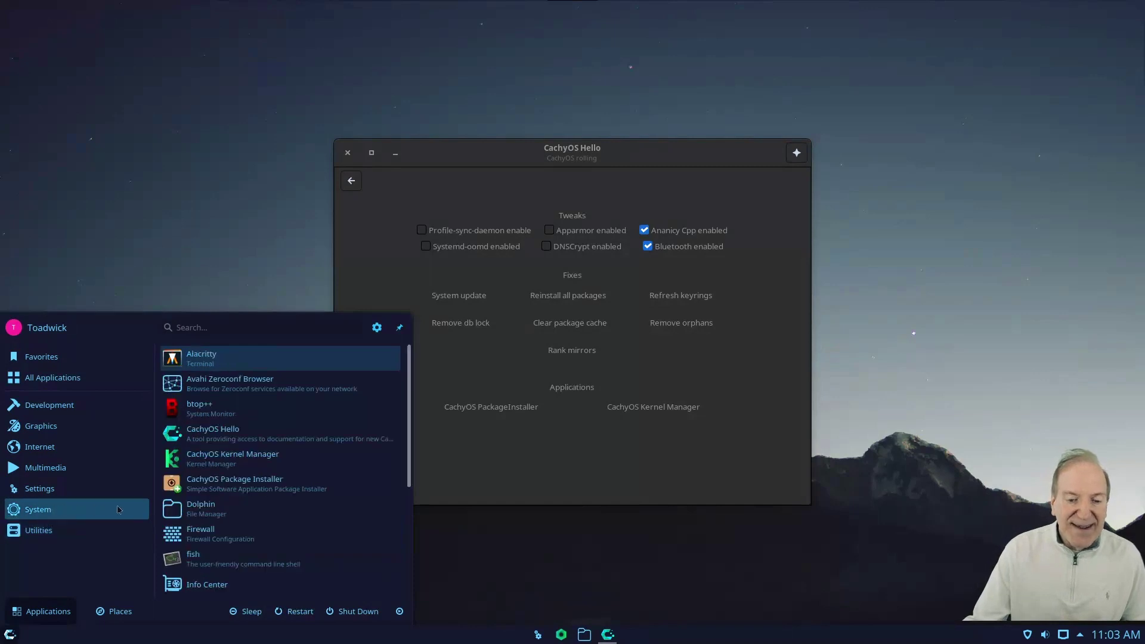
scroll(191, 506, down, 3)
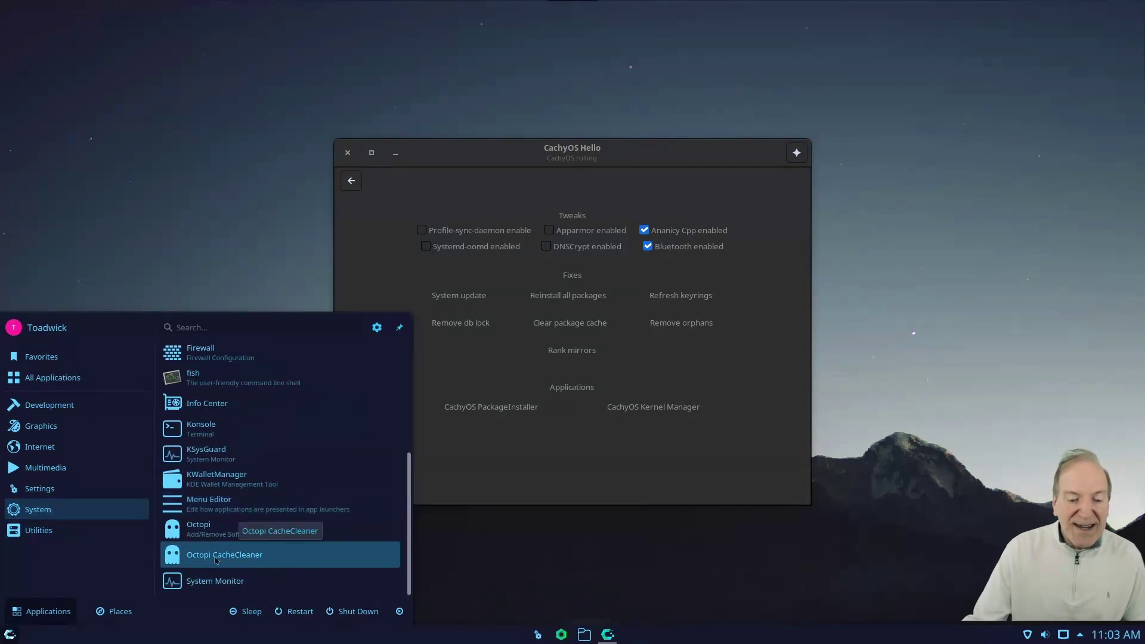
click(191, 528)
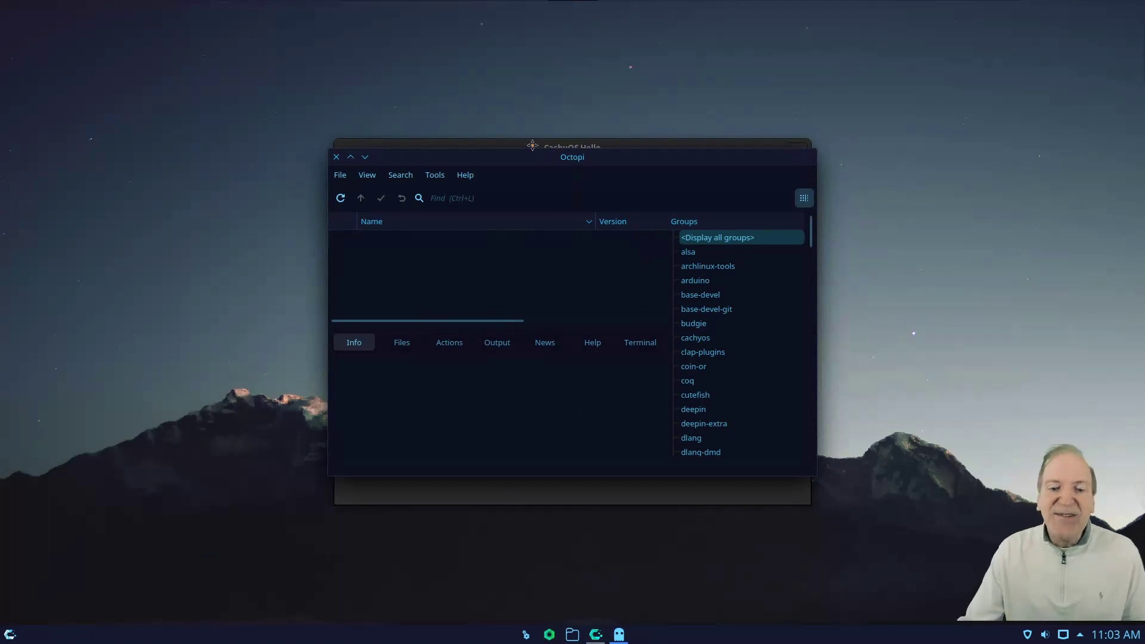
Move the Octopi window up toward the desktop's upper-left area and enlarge it from its lower-right corner.
drag(532, 146, 348, 92)
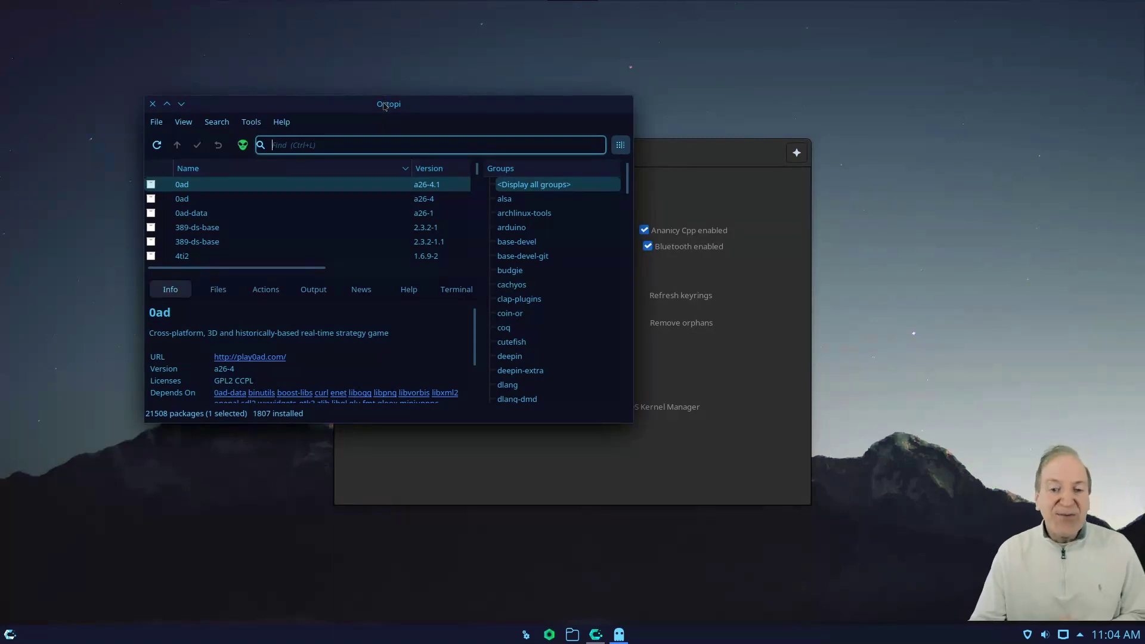
drag(384, 106, 288, 57)
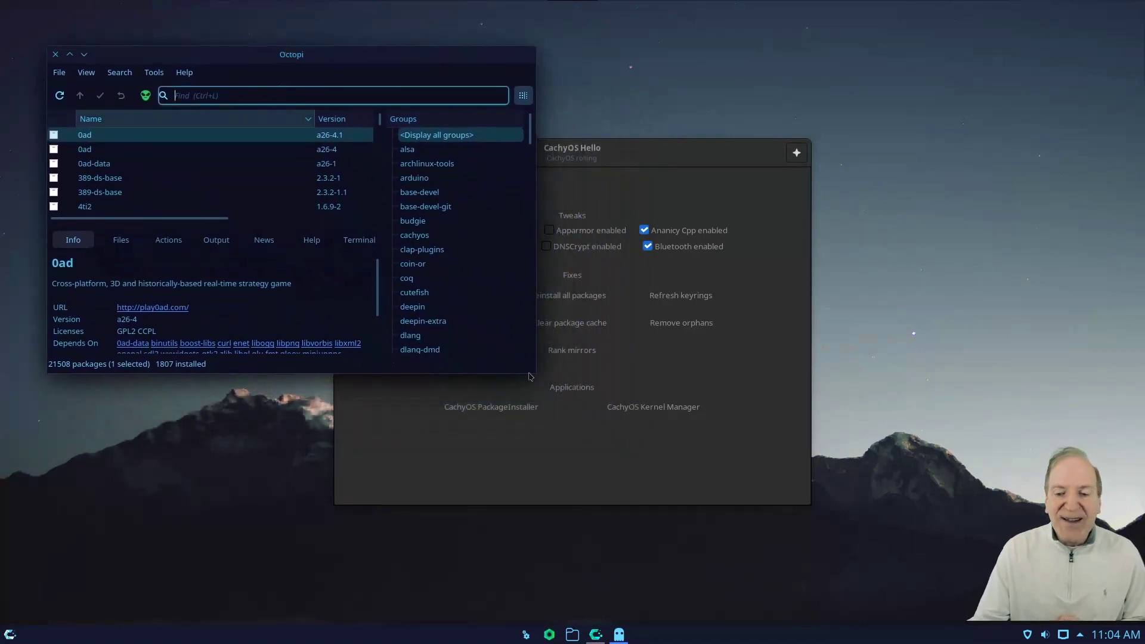
drag(533, 377, 673, 466)
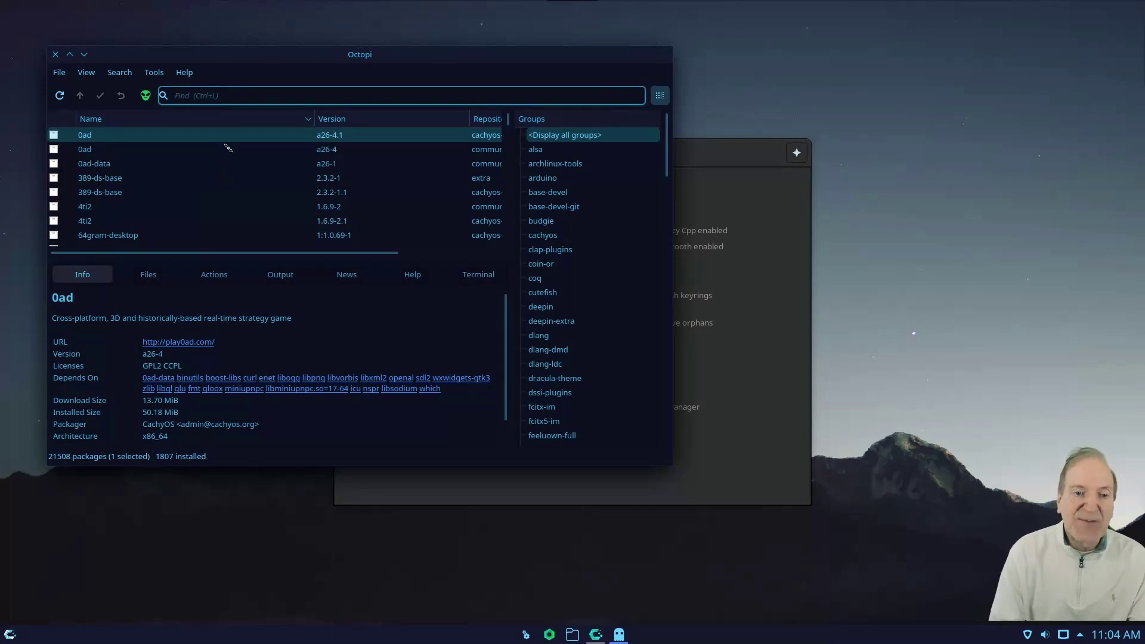
Search the packages for "inksca" and mark the inkscape package from the extra repository for installation.
text(inksca)
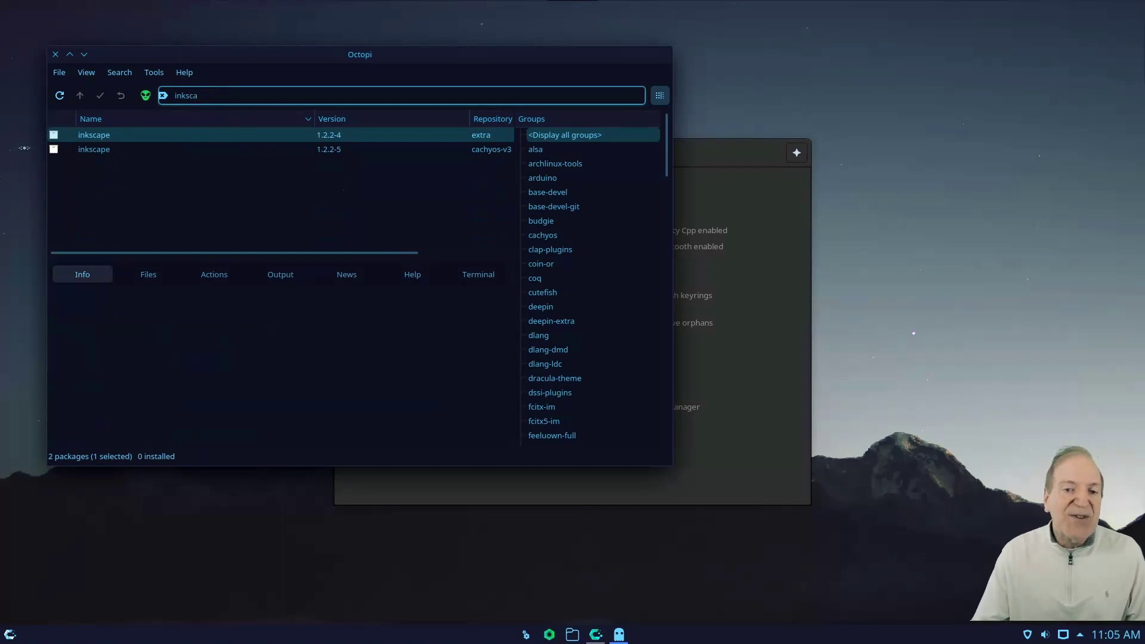
click(49, 136)
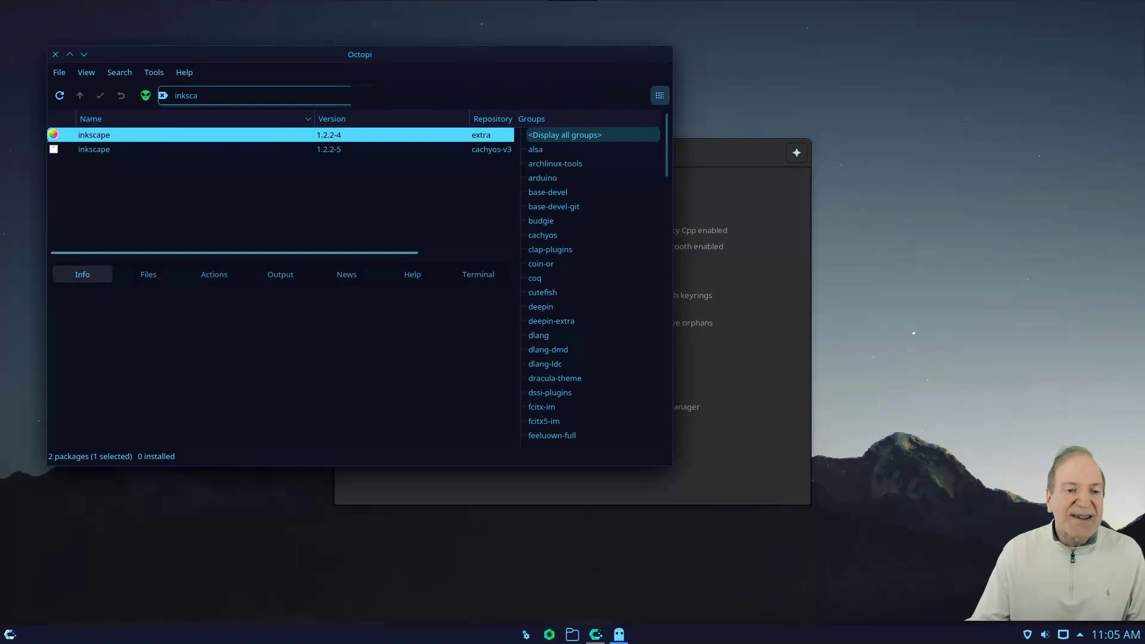
right_click(54, 139)
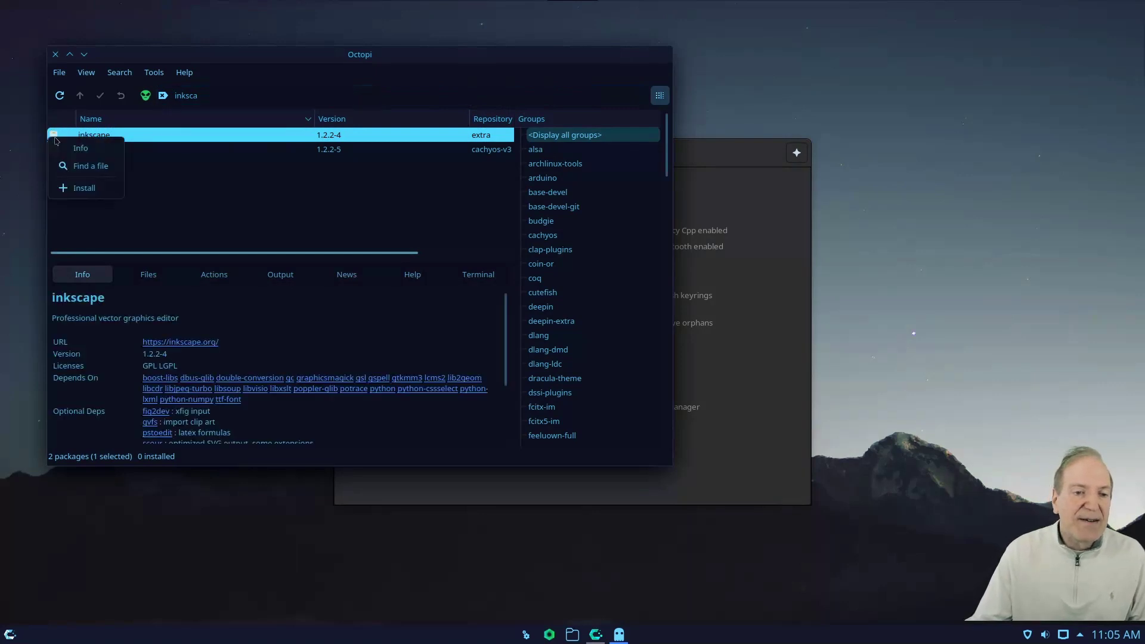
click(80, 192)
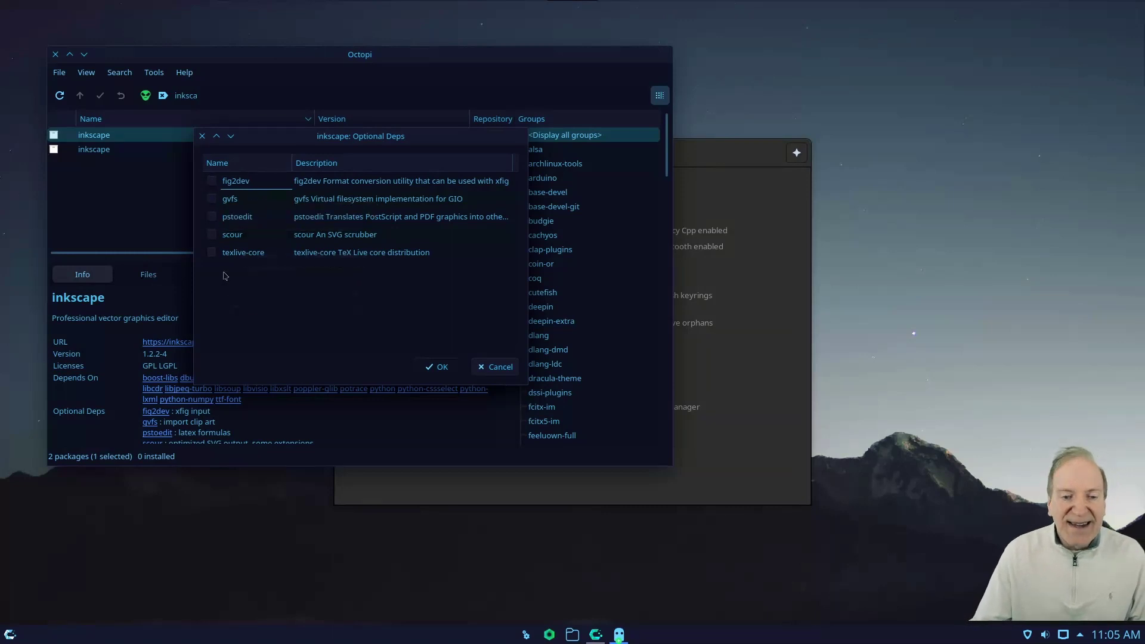
Include the optional dependencies fig2dev, gvfs, pstoedit, scour and texlive-core with inkscape and accept the selection.
click(211, 184)
click(211, 199)
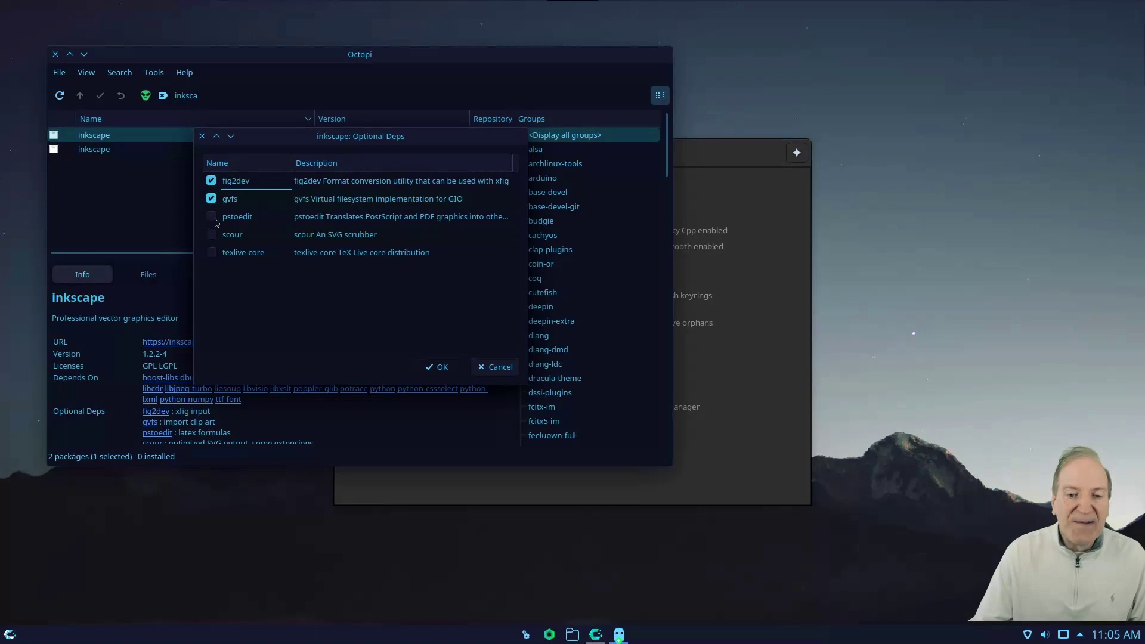
click(211, 216)
click(212, 234)
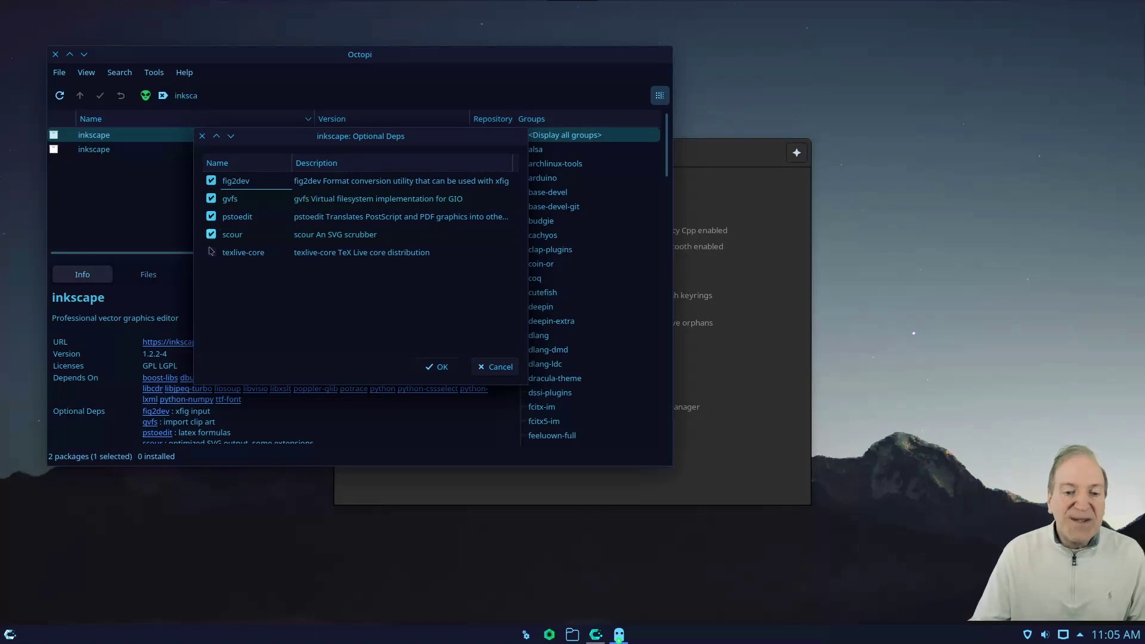
click(211, 254)
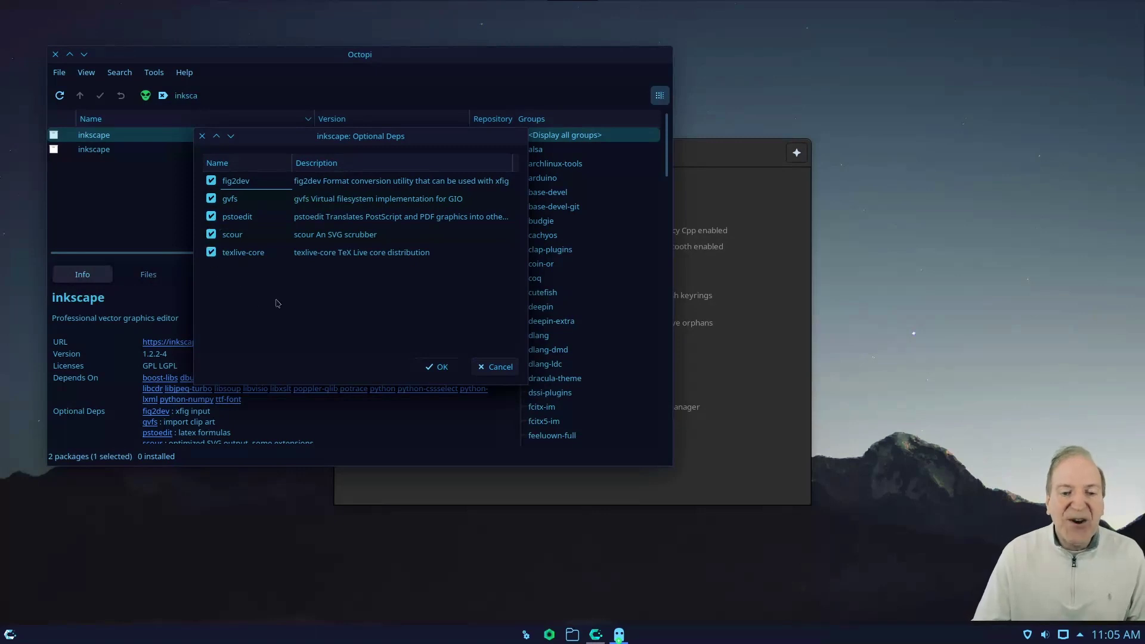
click(440, 368)
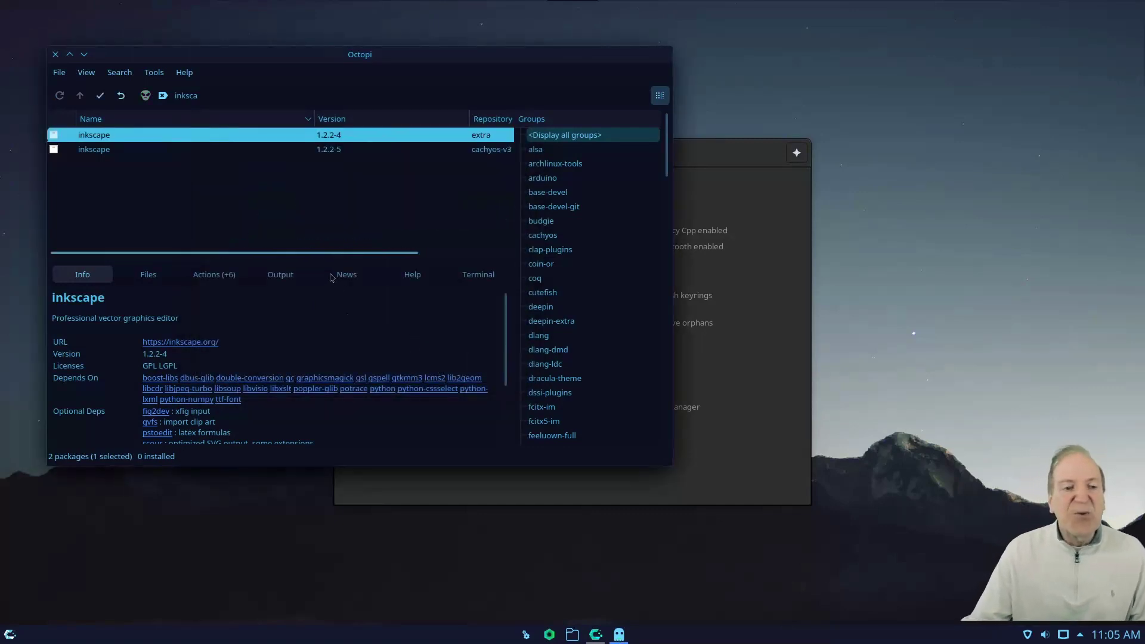
Apply the pending inkscape installation, confirm retrieving the packages, and authorize it with the administrator password.
click(99, 102)
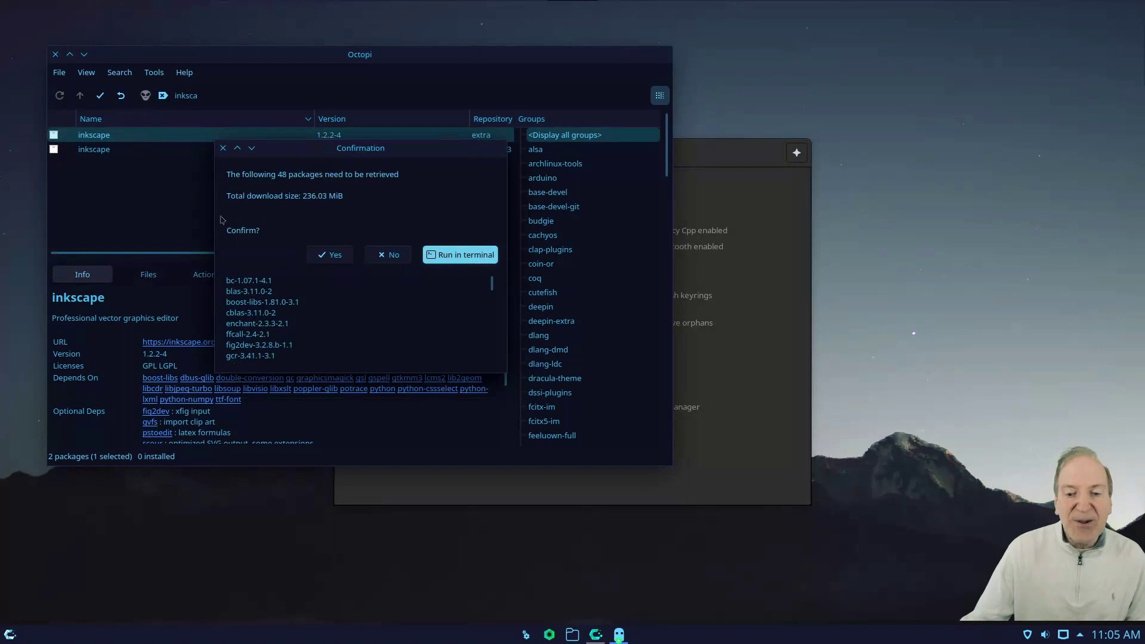
click(328, 258)
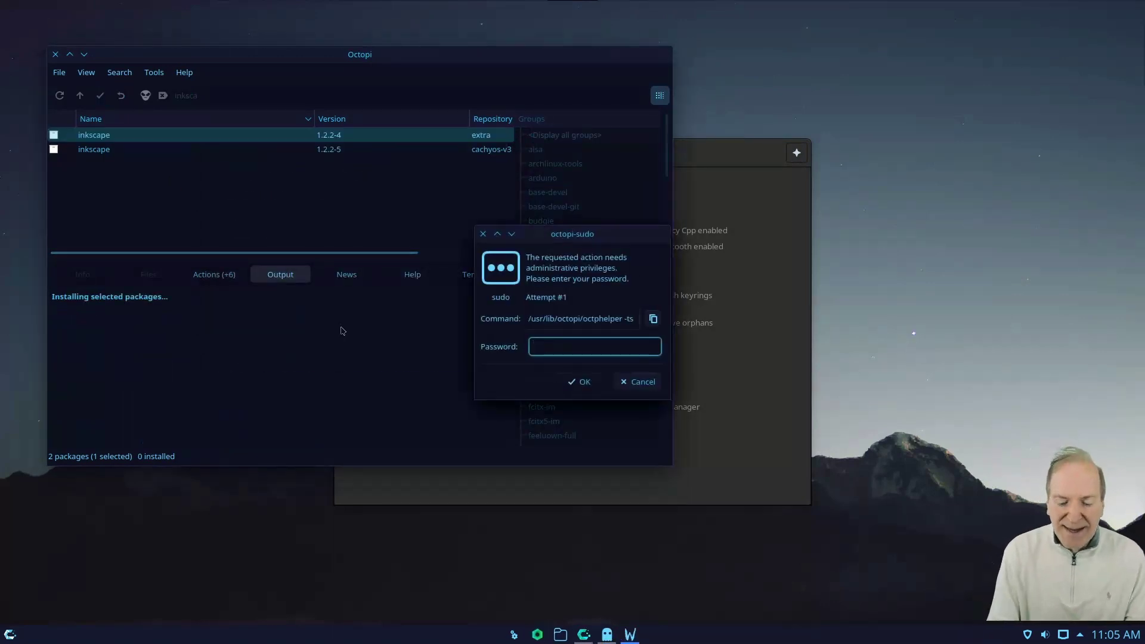
text(*******)
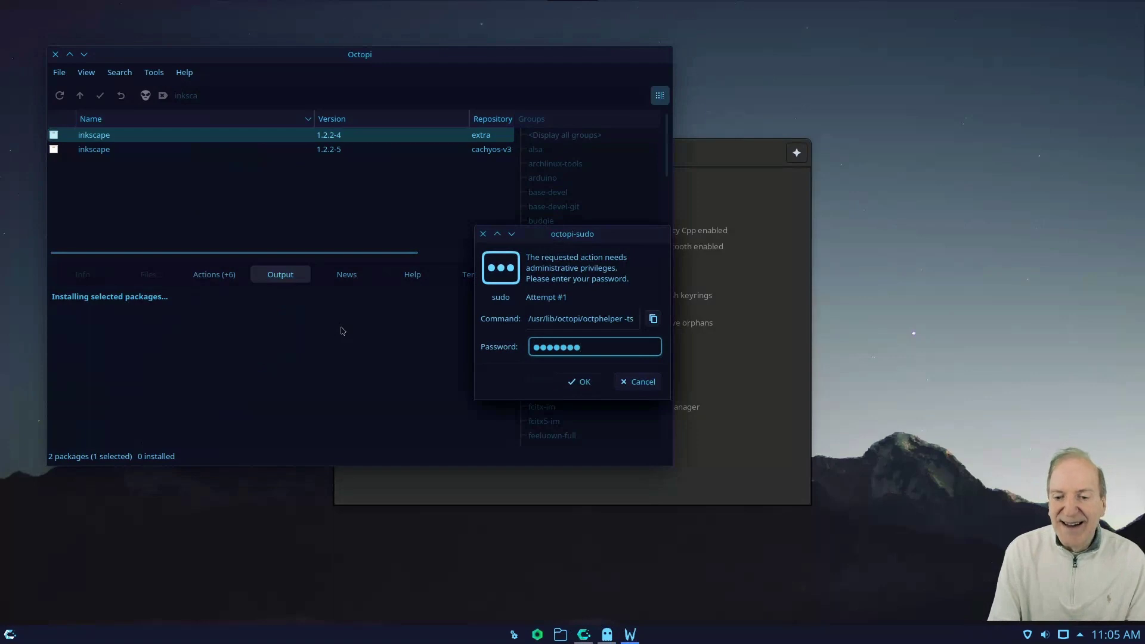
key(Return)
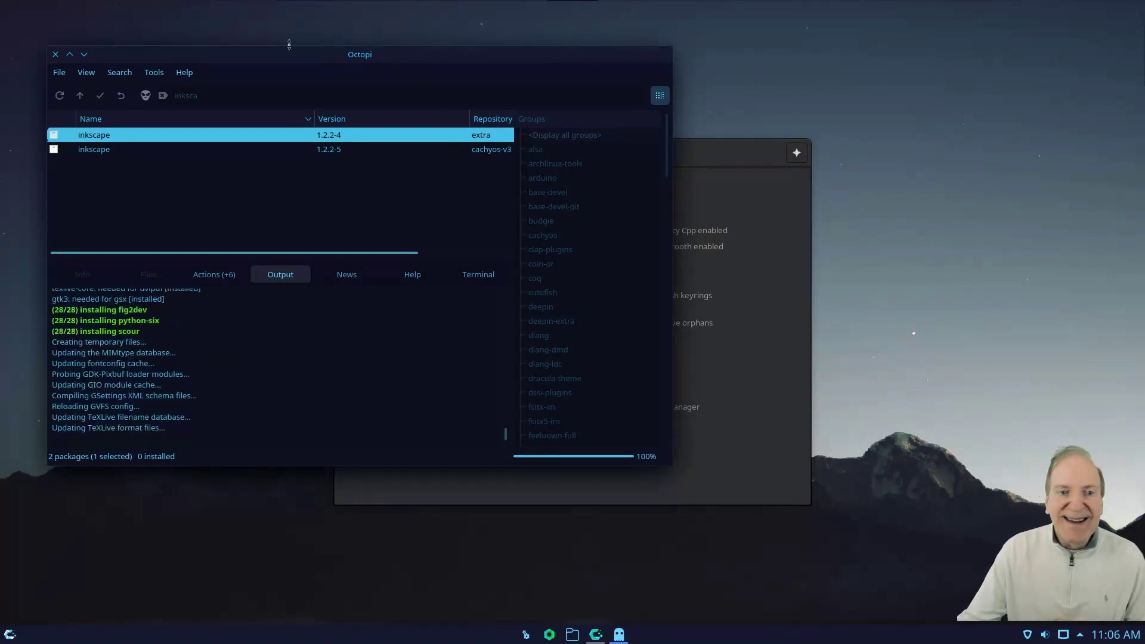
Check the Graphics category of the application launcher for the Inkscape entry.
click(10, 635)
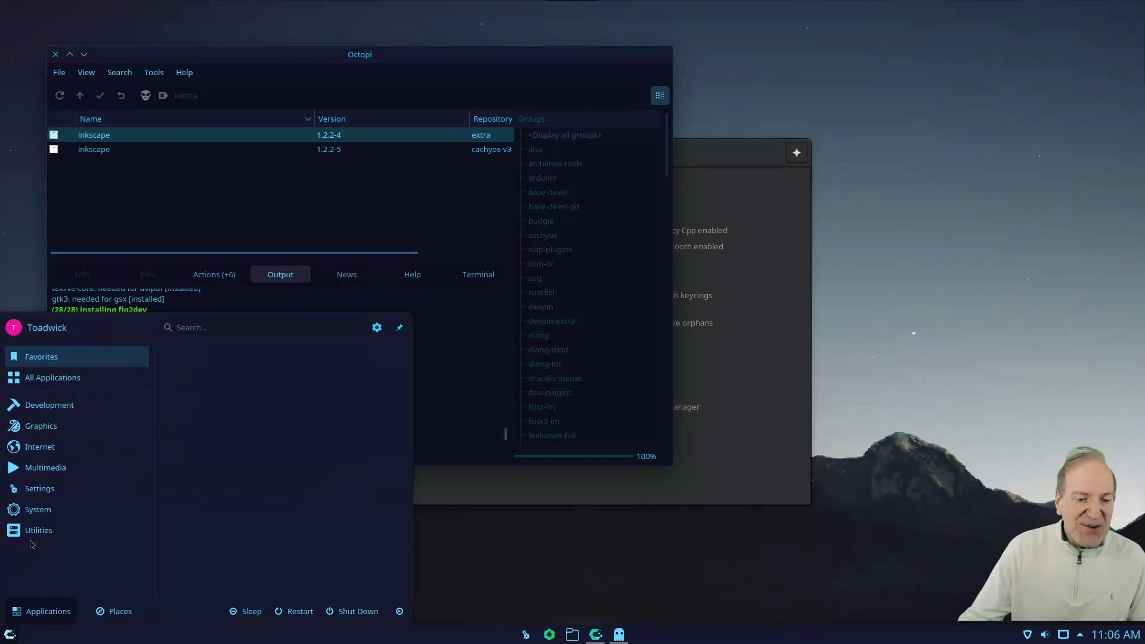
mouse_move(54, 470)
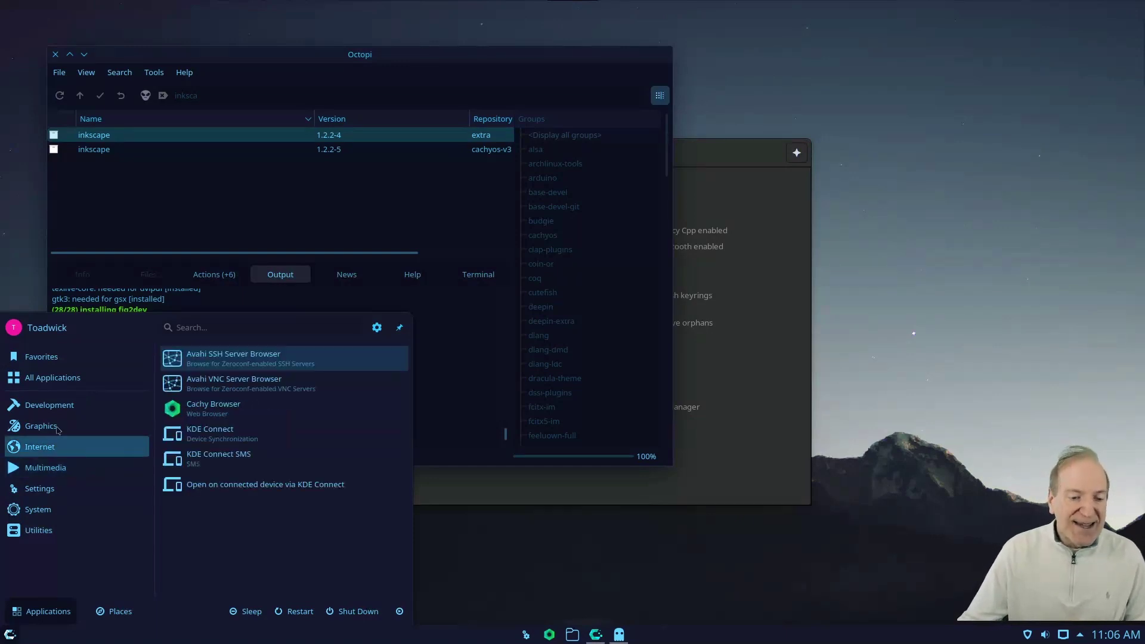
mouse_move(56, 429)
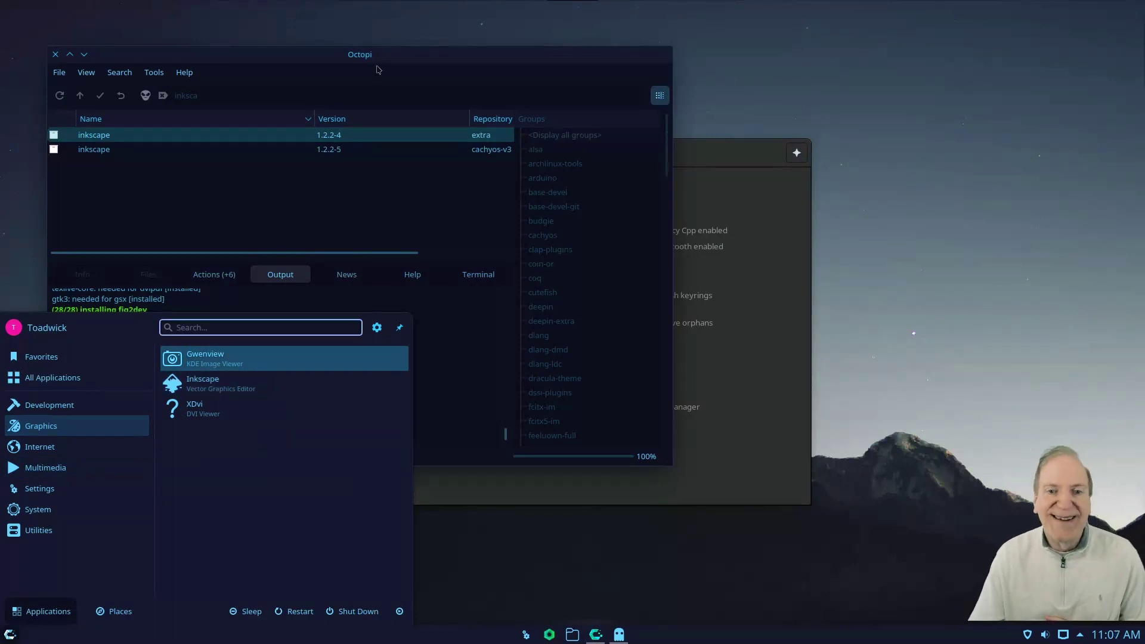
Turn on the paru AUR package search in Octopi and replace the search text with "popcorntim".
click(145, 98)
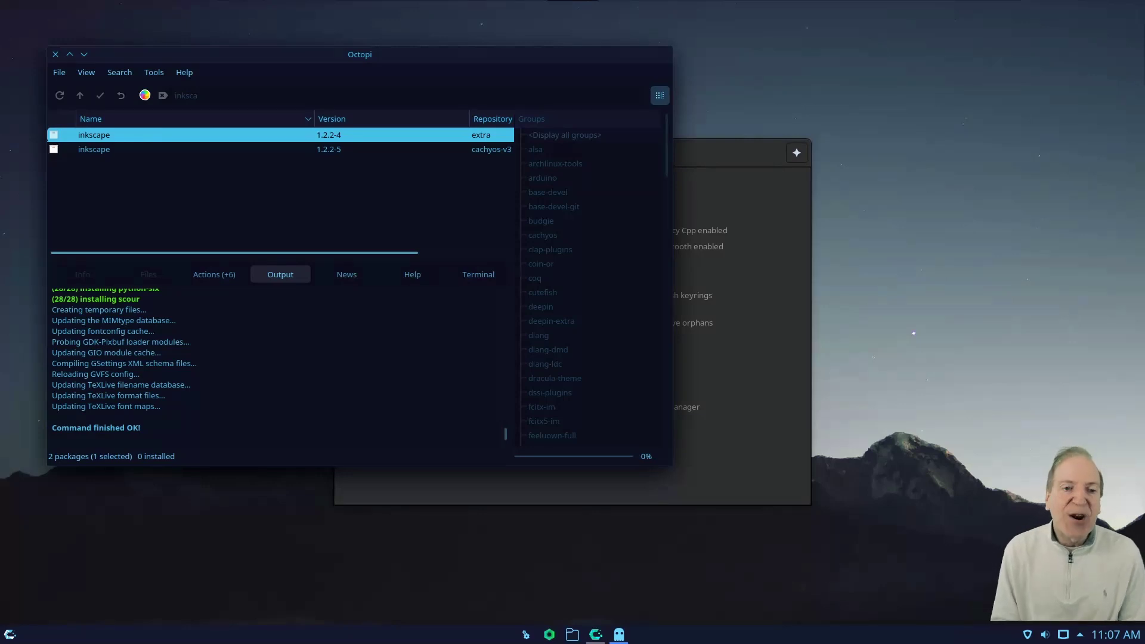
click(145, 97)
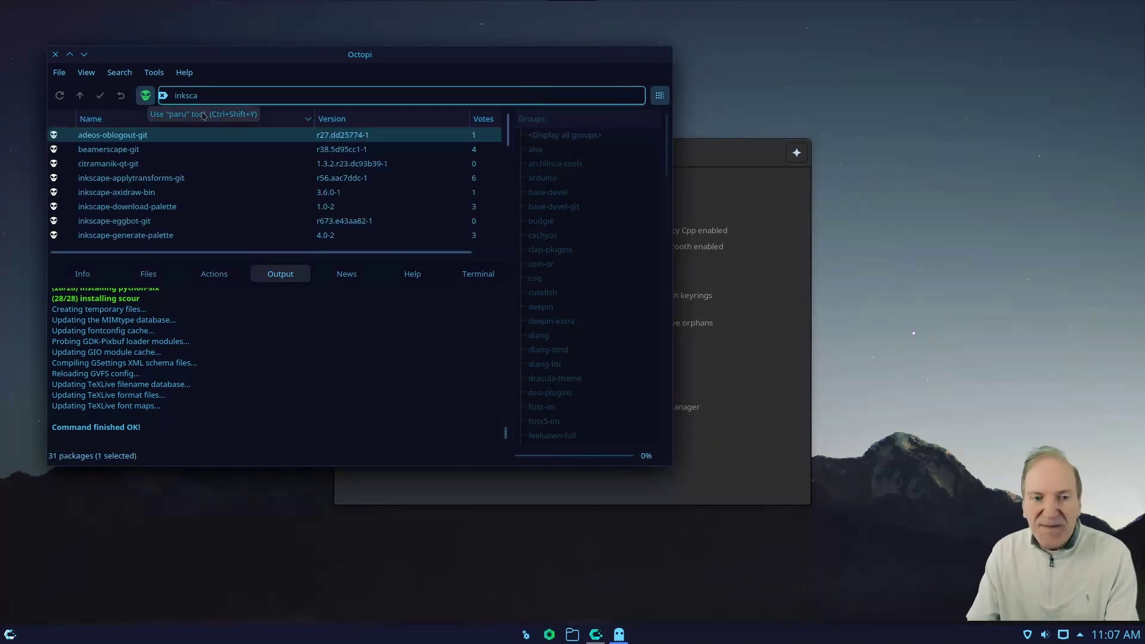
key(BackSpace)
key(BackSpace)
key(BackSpace)
key(BackSpace)
key(BackSpace)
key(BackSpace)
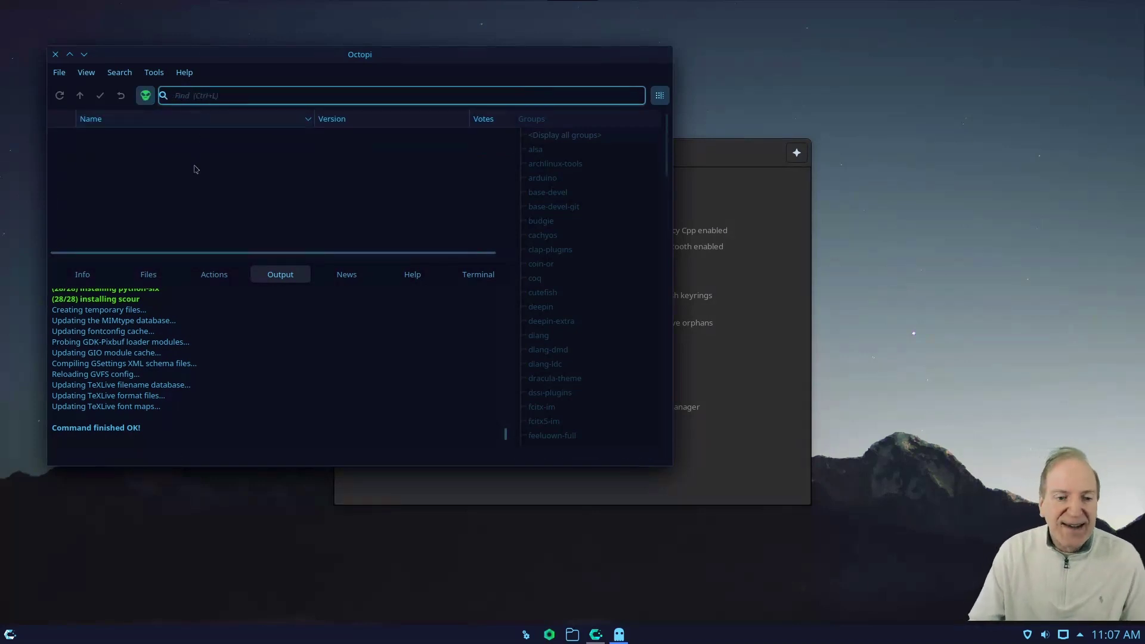
text(popcorntim)
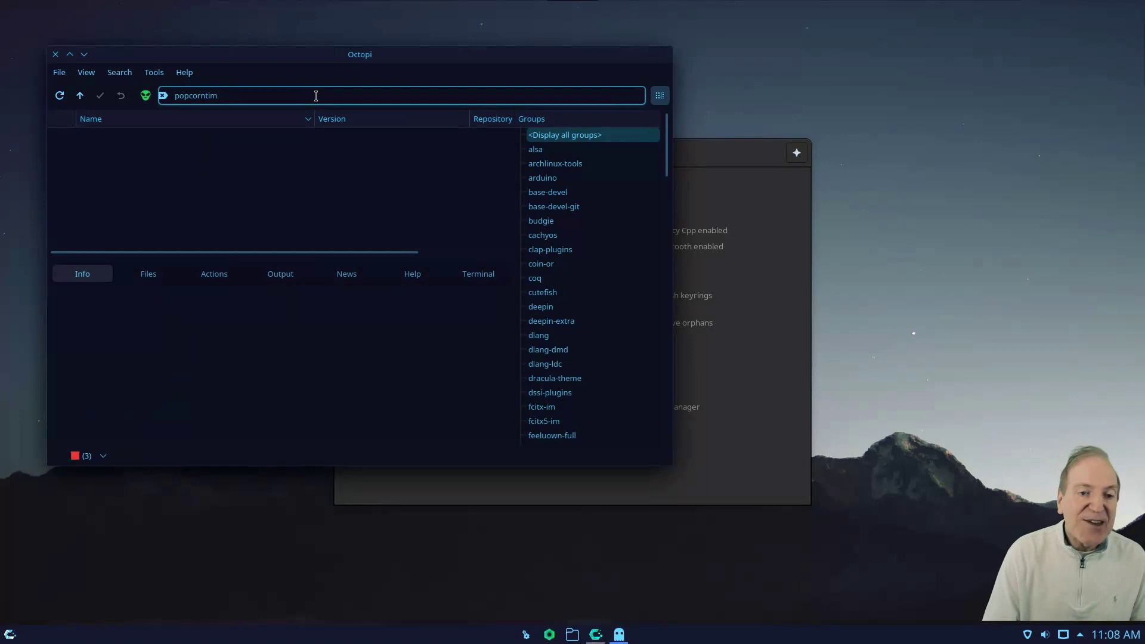
Clear the "popcorntim" search text to list all repository packages again.
key(BackSpace)
key(BackSpace)
key(BackSpace)
key(BackSpace)
key(BackSpace)
key(BackSpace)
key(BackSpace)
key(BackSpace)
key(BackSpace)
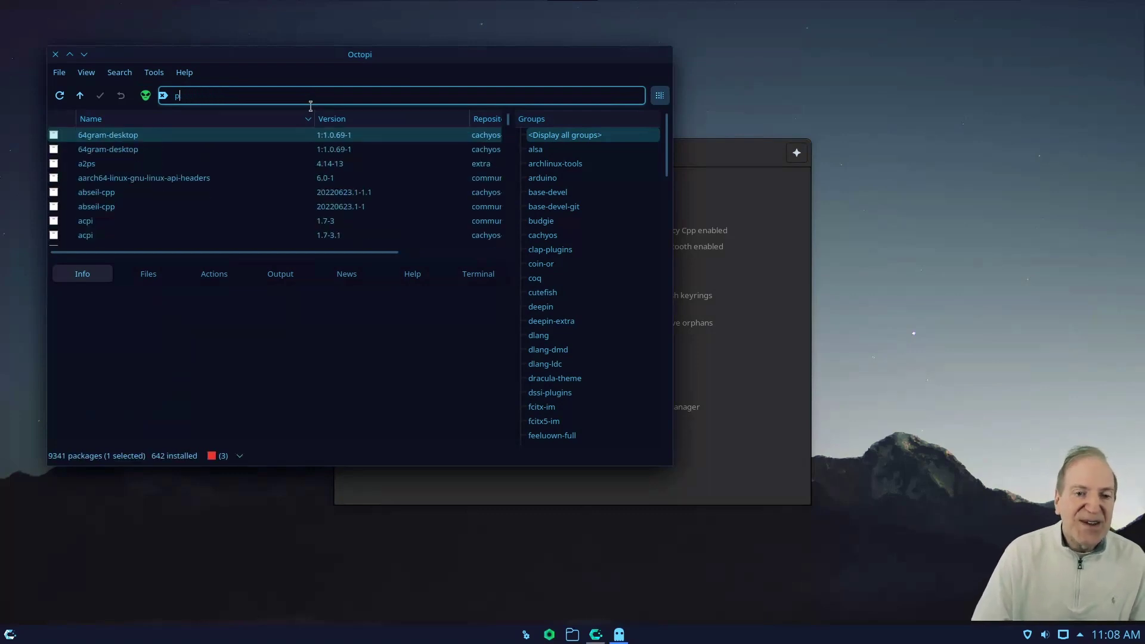
key(BackSpace)
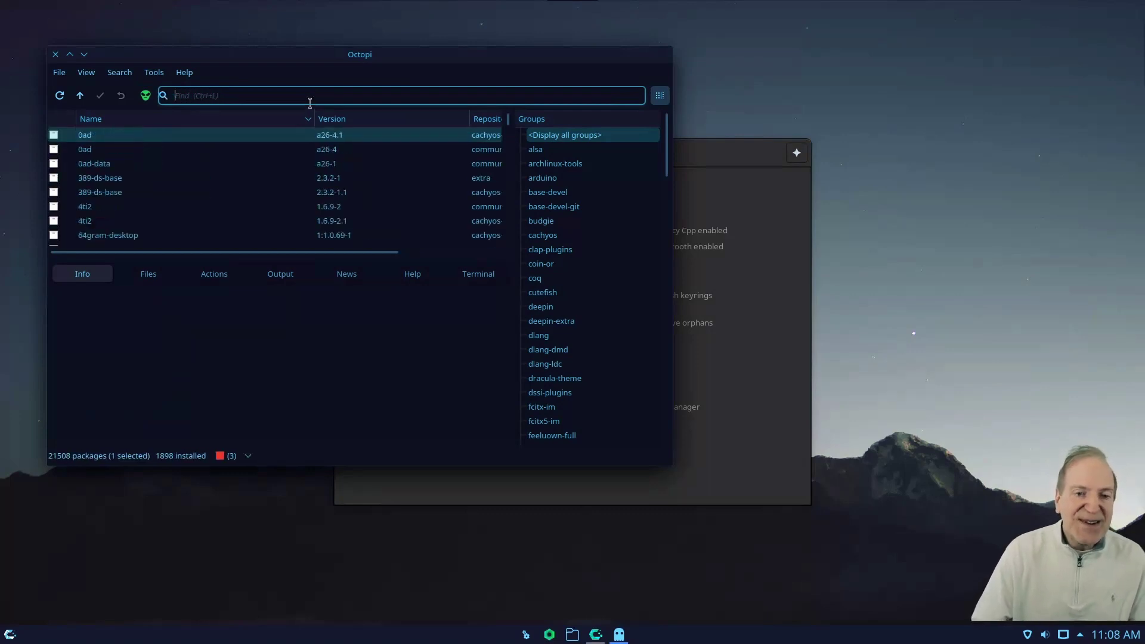
Review the general and AUR settings in Octopi's options, enlarging the dialog, and close it without changes.
click(152, 77)
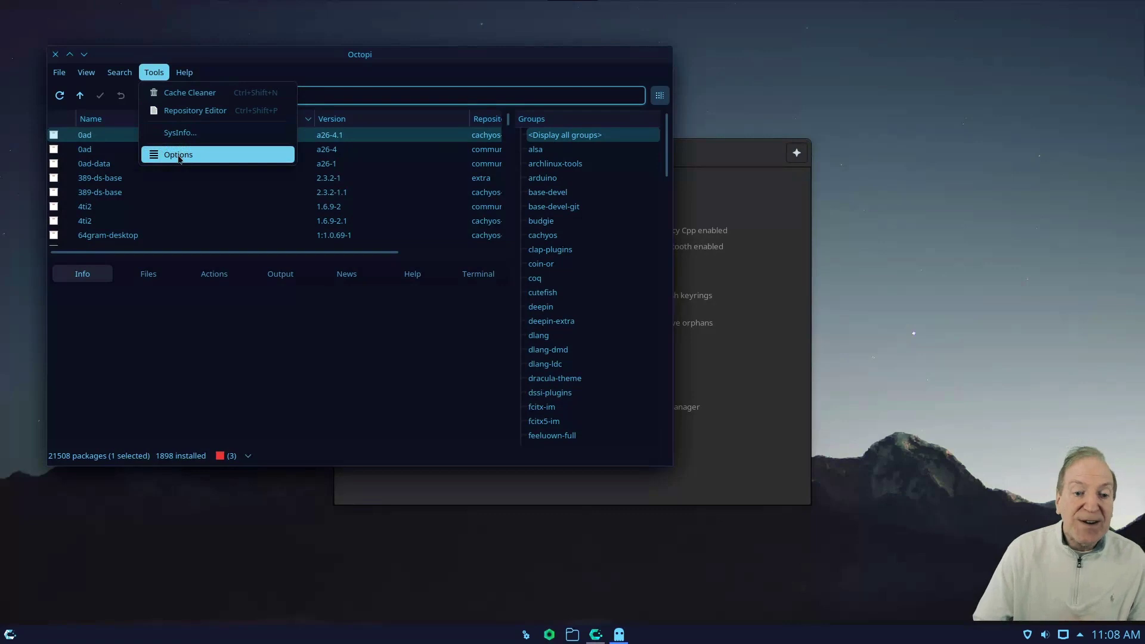
click(179, 156)
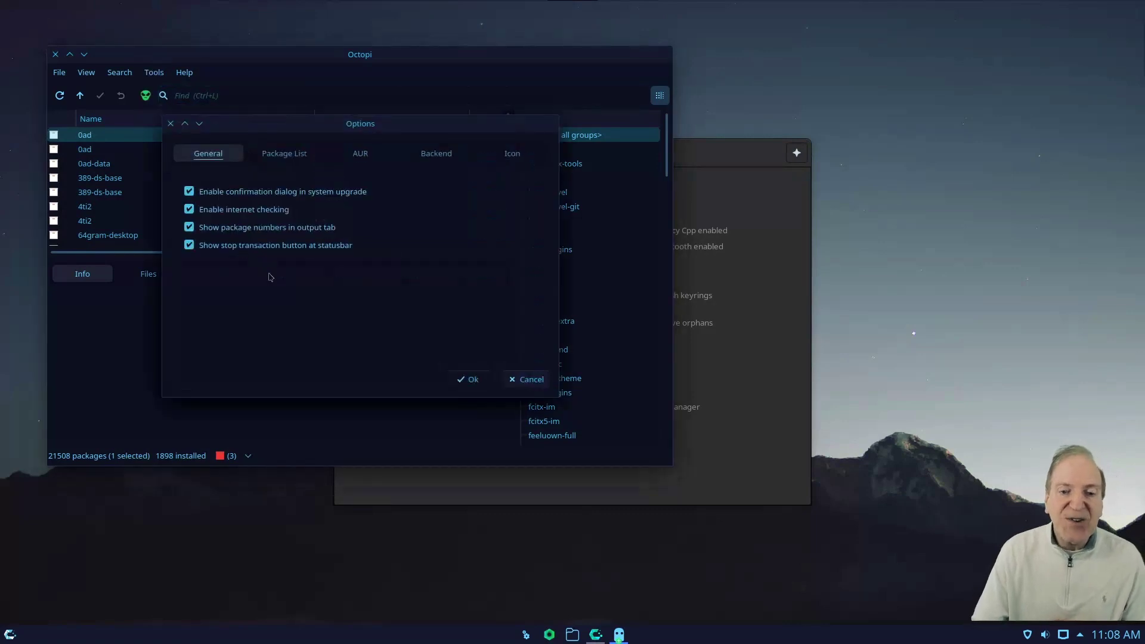
click(362, 156)
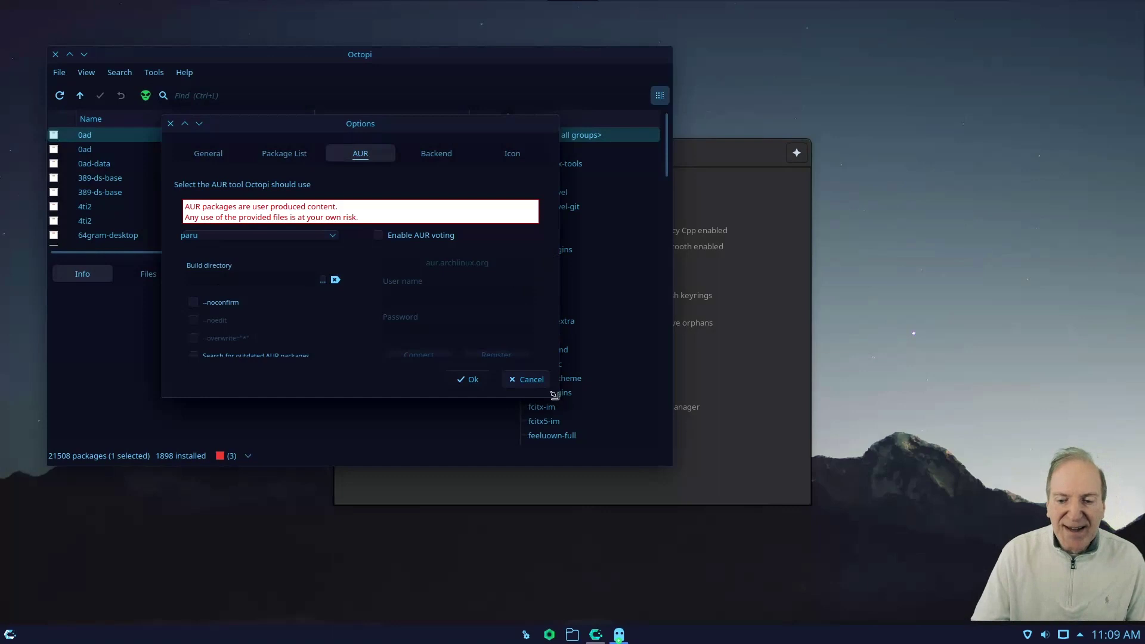
drag(558, 398, 571, 432)
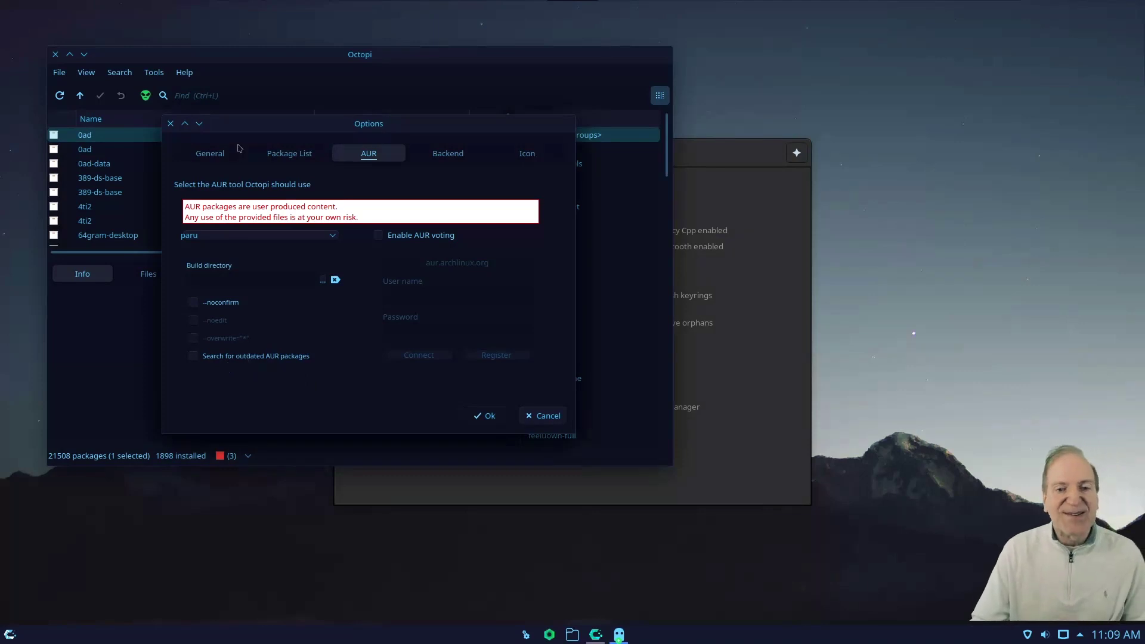
key(Escape)
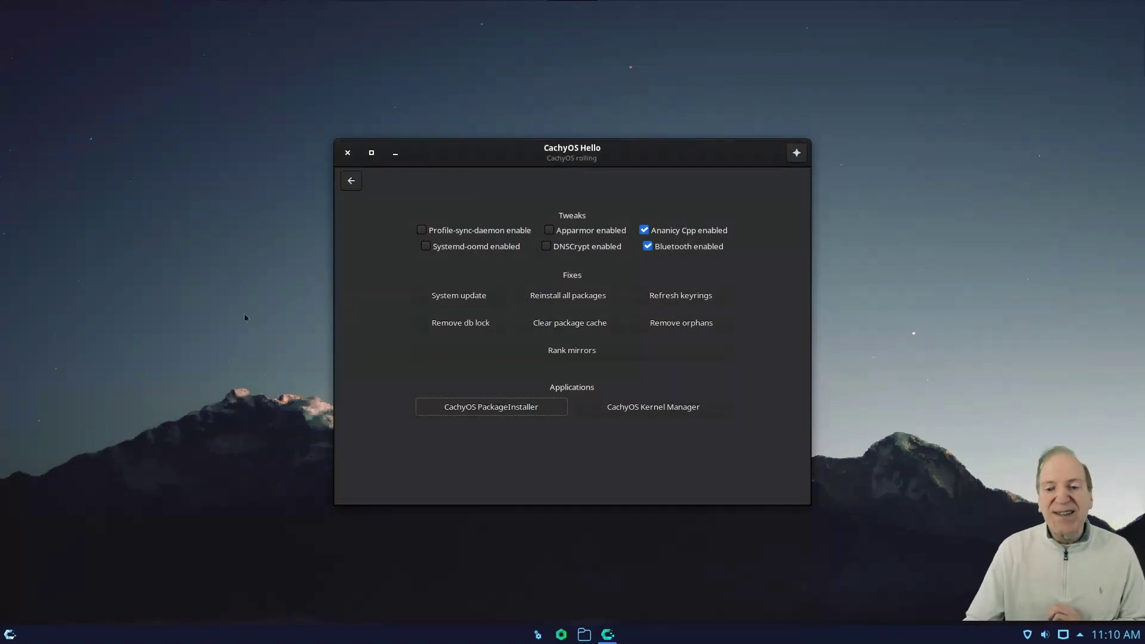
Close the CachyOS Hello window and open the home folder in the Dolphin file manager.
click(346, 154)
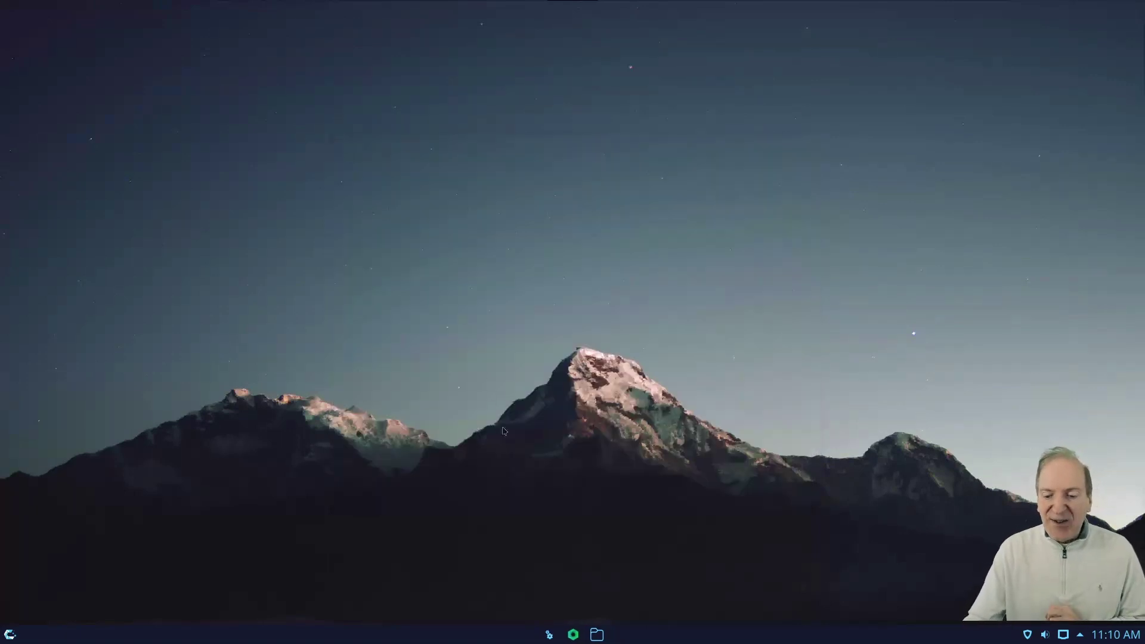
click(597, 635)
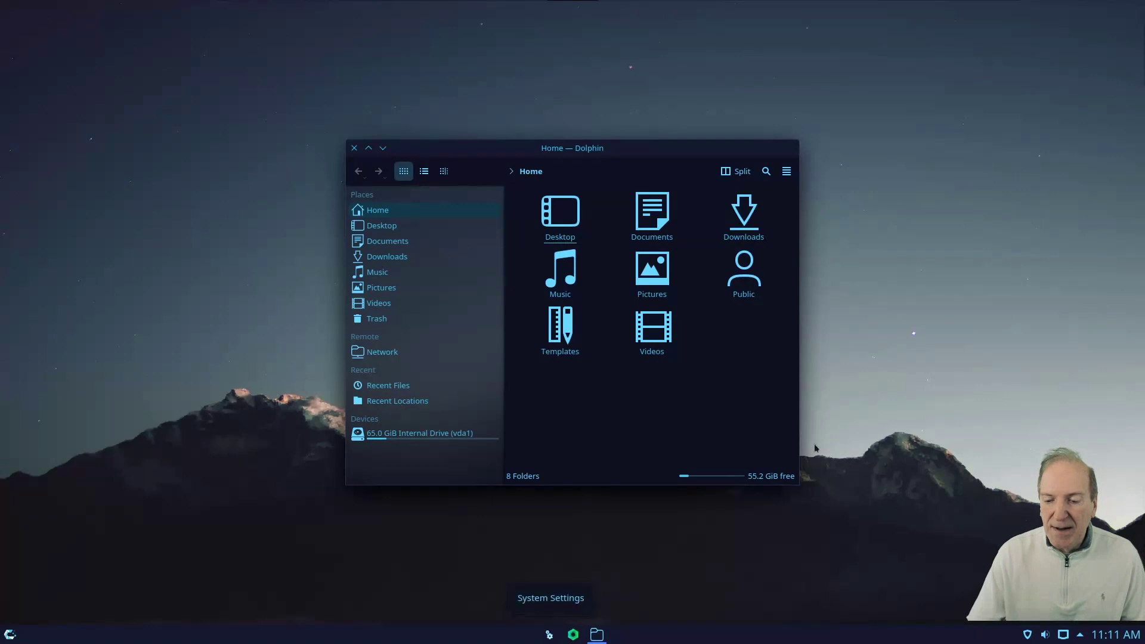
Open the desktop and wallpaper configuration and move its window toward the desktop's upper-left area.
right_click(908, 269)
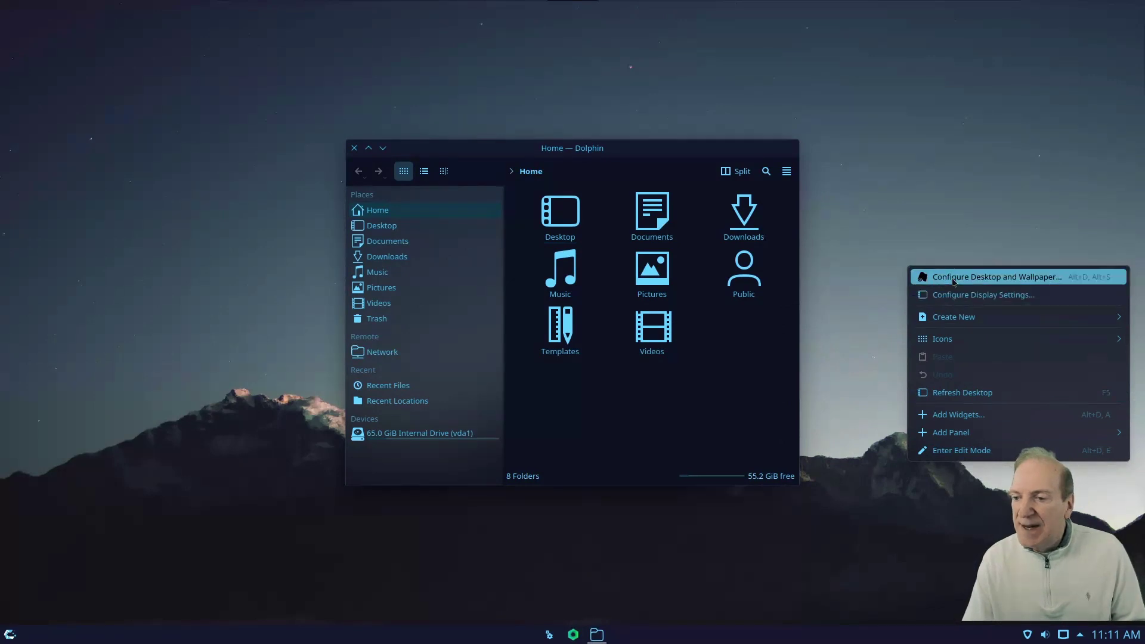
click(906, 291)
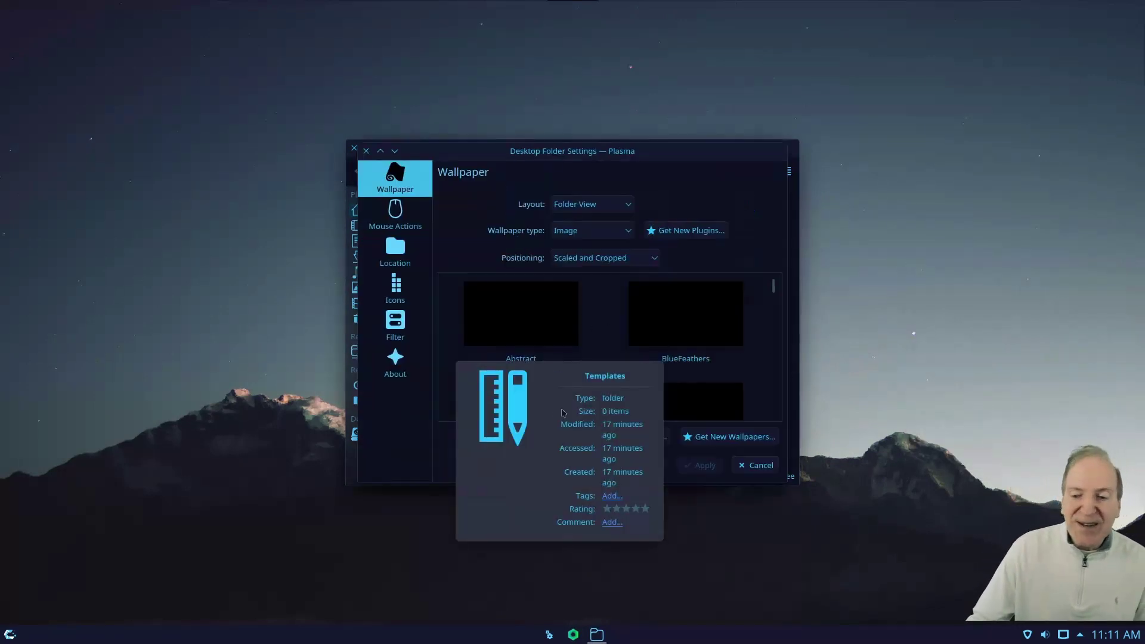
drag(600, 155, 303, 66)
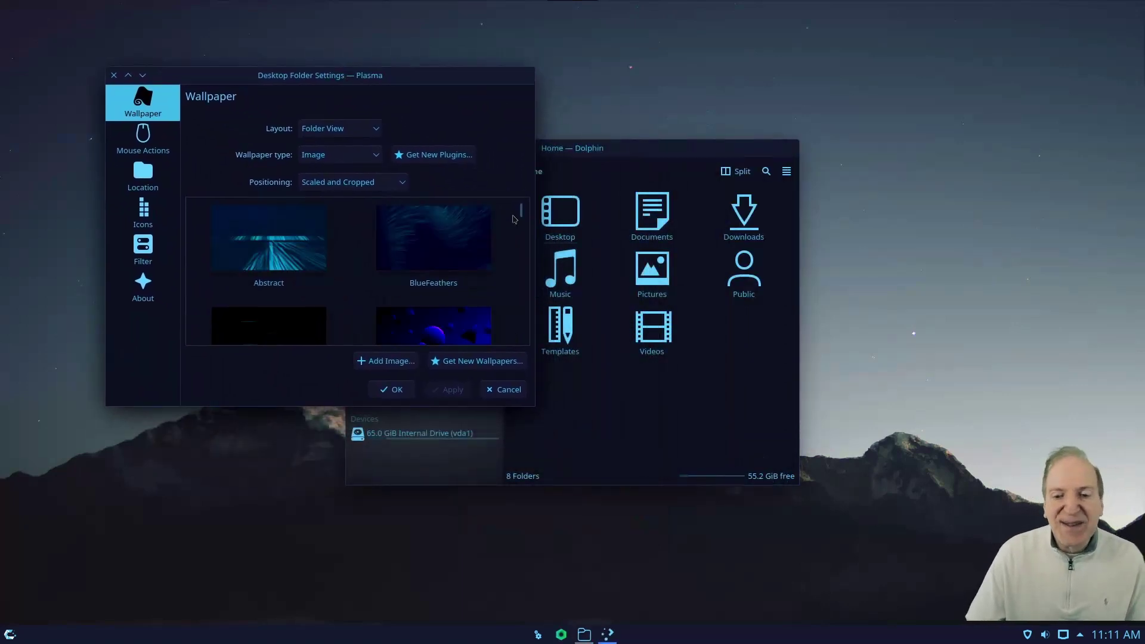
Browse the wallpapers, select PinkLady, and move the settings window to the other side of the desktop to see the preview.
mouse_move(525, 227)
mouse_down()
mouse_move(528, 337)
mouse_move(531, 265)
mouse_up()
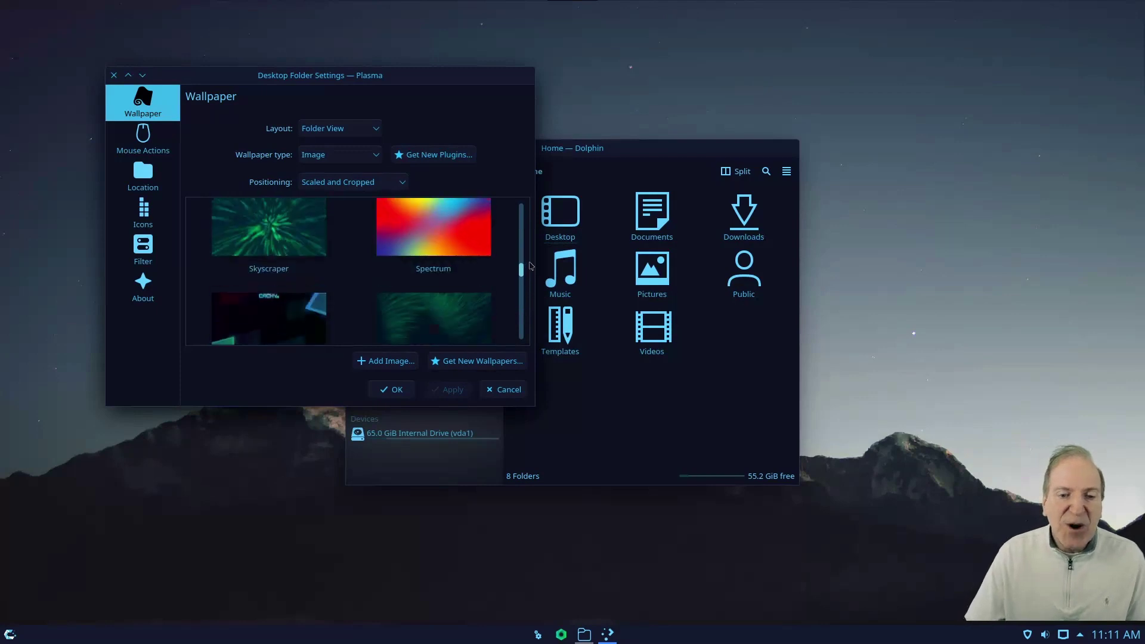
scroll(531, 266, up, 2)
scroll(531, 266, up, 1)
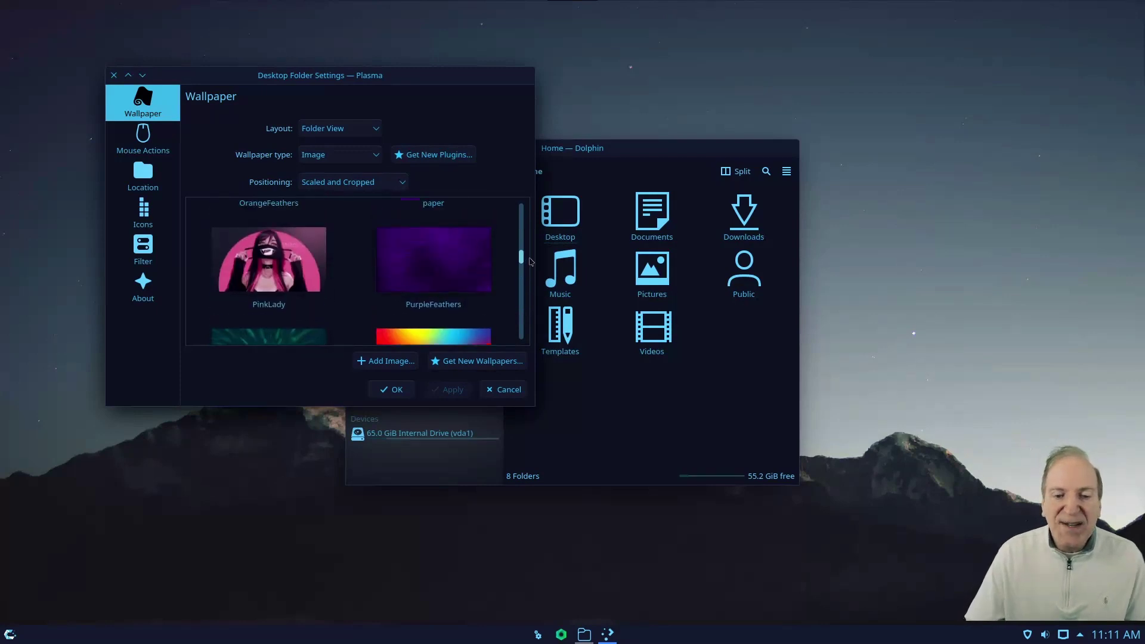
click(264, 280)
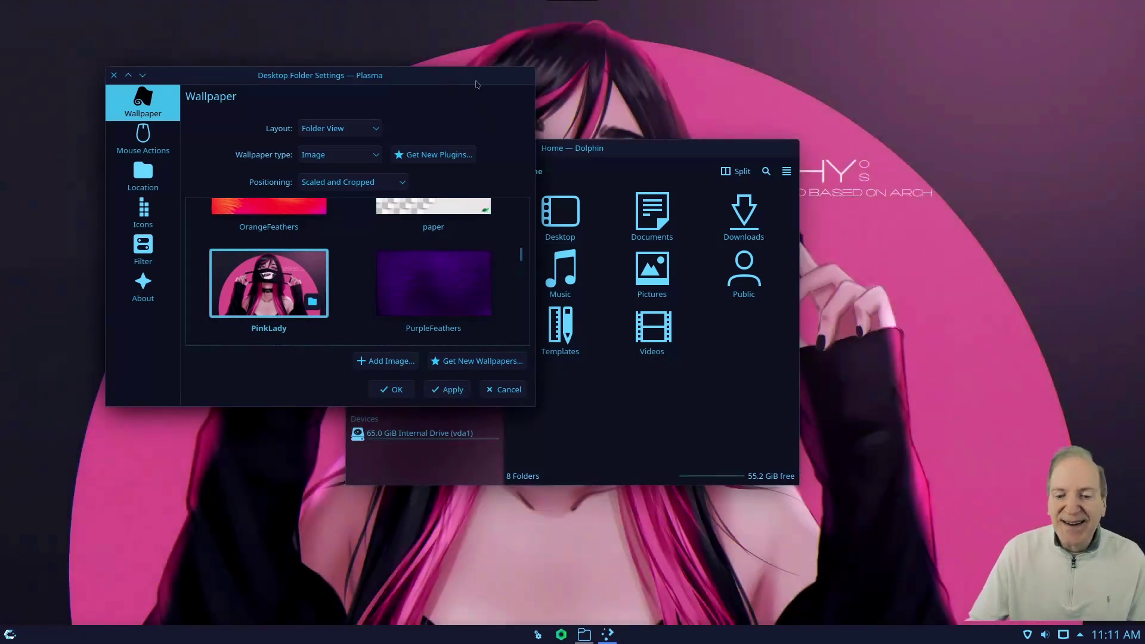
drag(476, 84, 1019, 123)
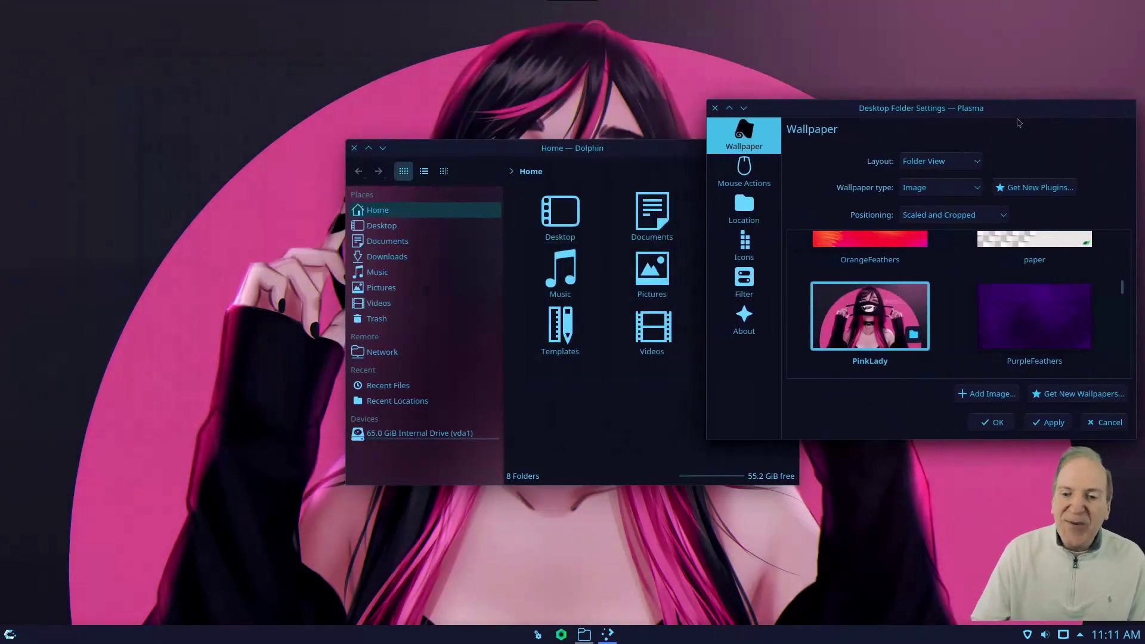
Move the Dolphin window toward the desktop's upper-left area and preview the paper and OrangeFeathers wallpapers behind it.
drag(547, 146, 425, 52)
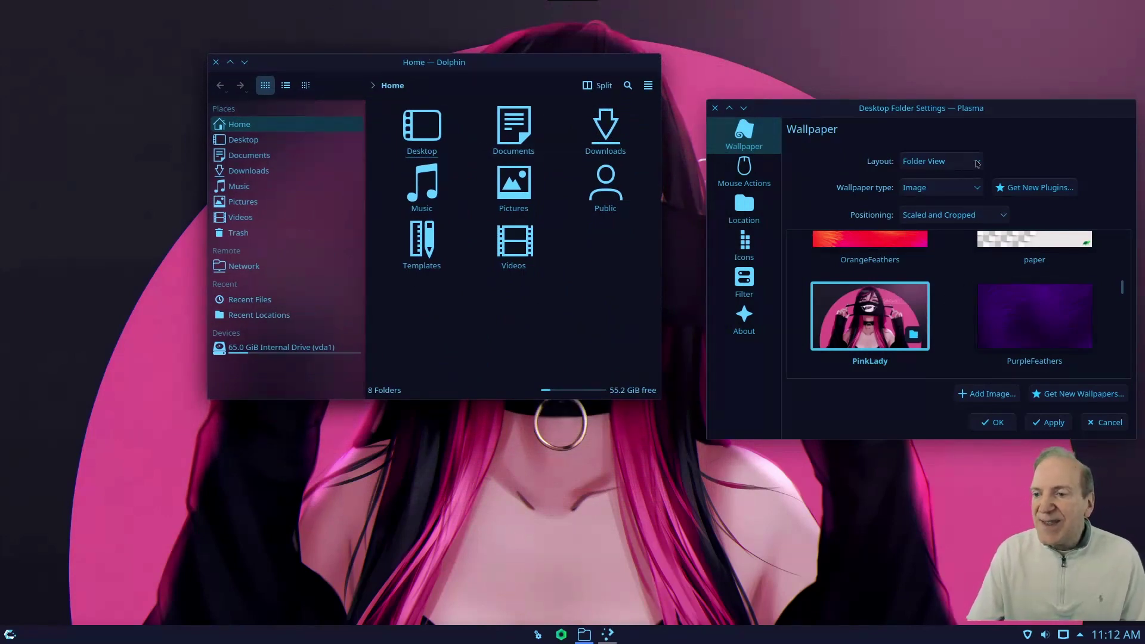
scroll(1024, 344, up, 2)
click(1024, 344)
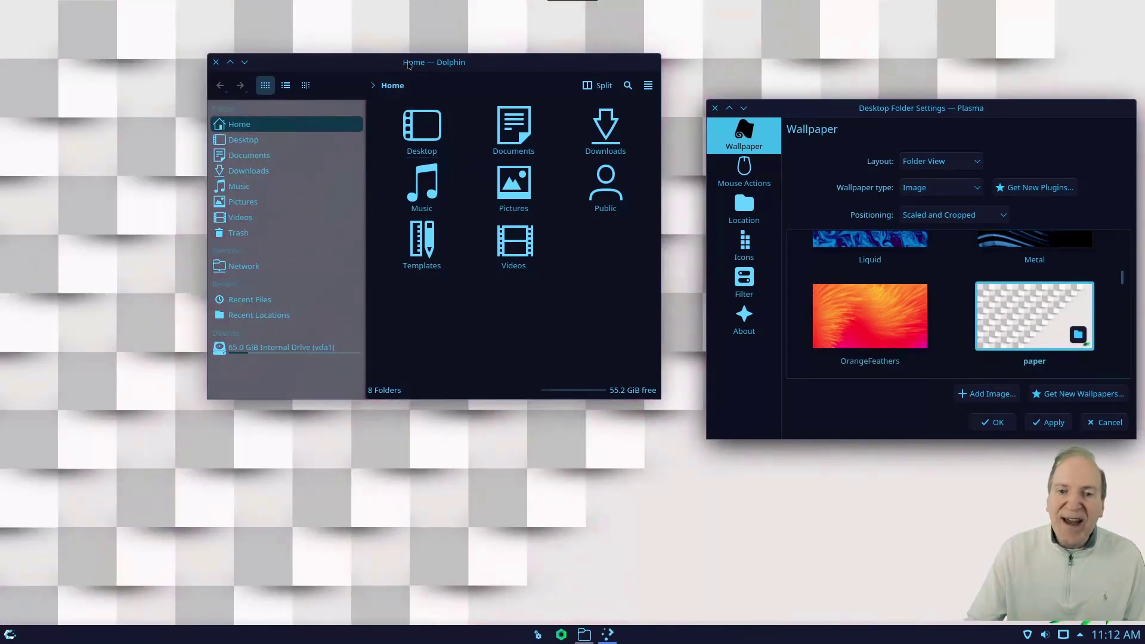
drag(411, 66, 450, 57)
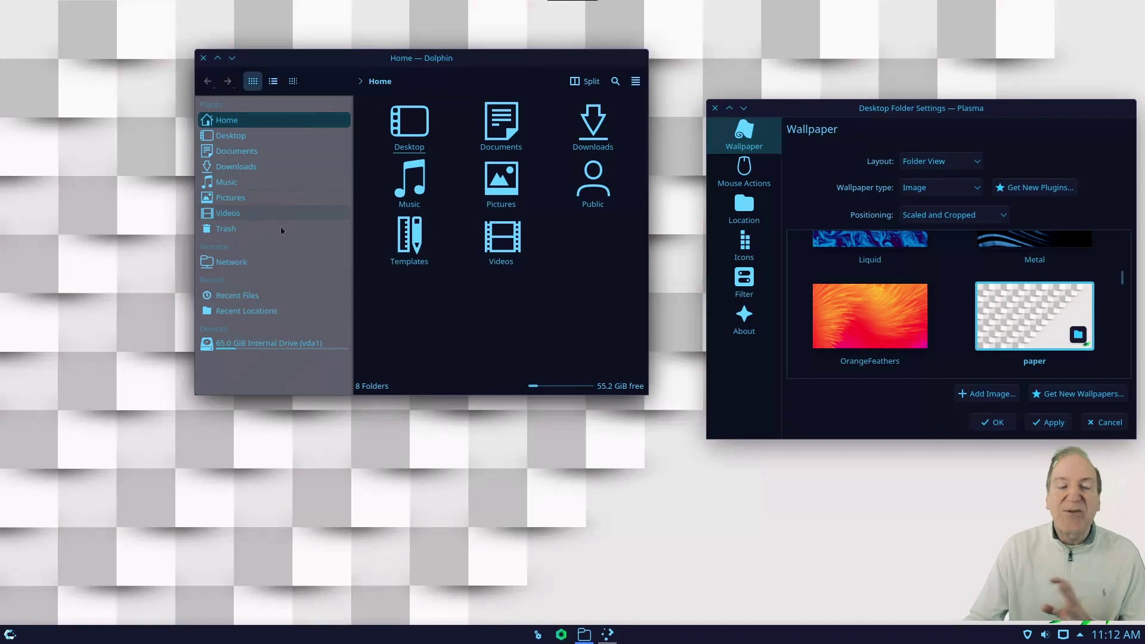
click(845, 321)
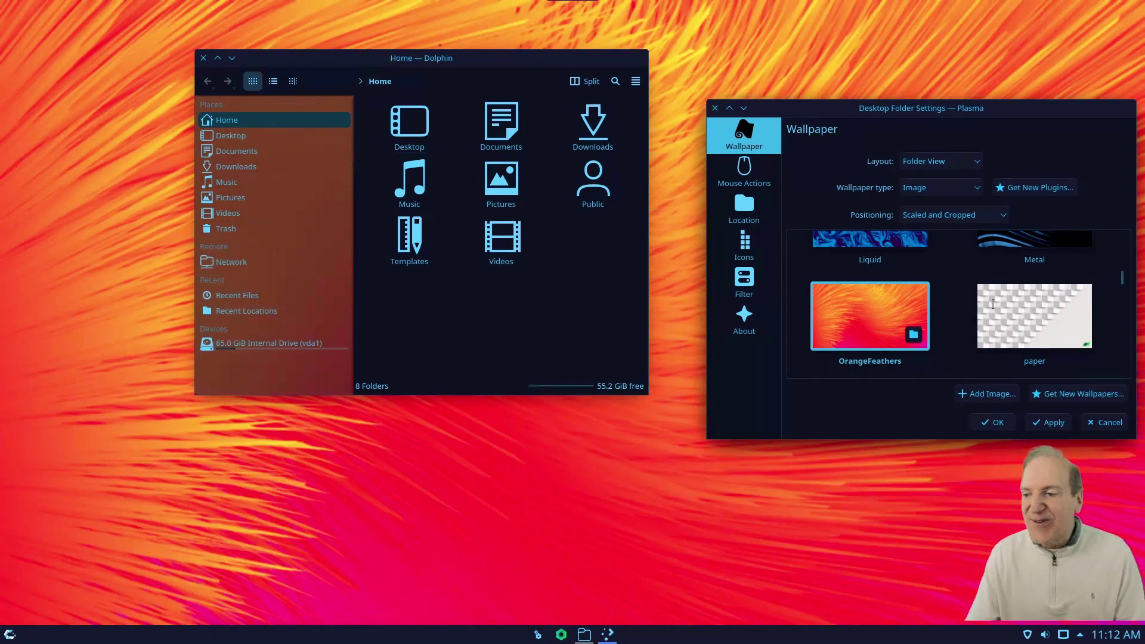
Browse back to the PinkLady wallpaper, move the Dolphin window clear of the picture, and apply the wallpaper while switching to Mouse Actions.
scroll(1125, 284, down, 1)
drag(1124, 284, 1124, 348)
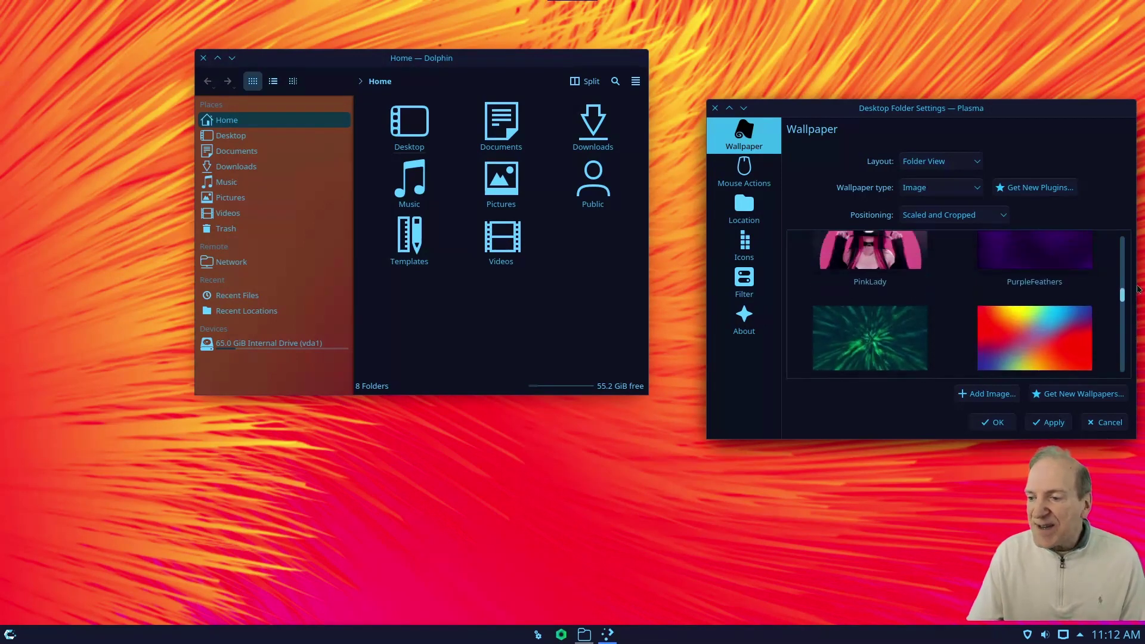
drag(1139, 285, 1140, 253)
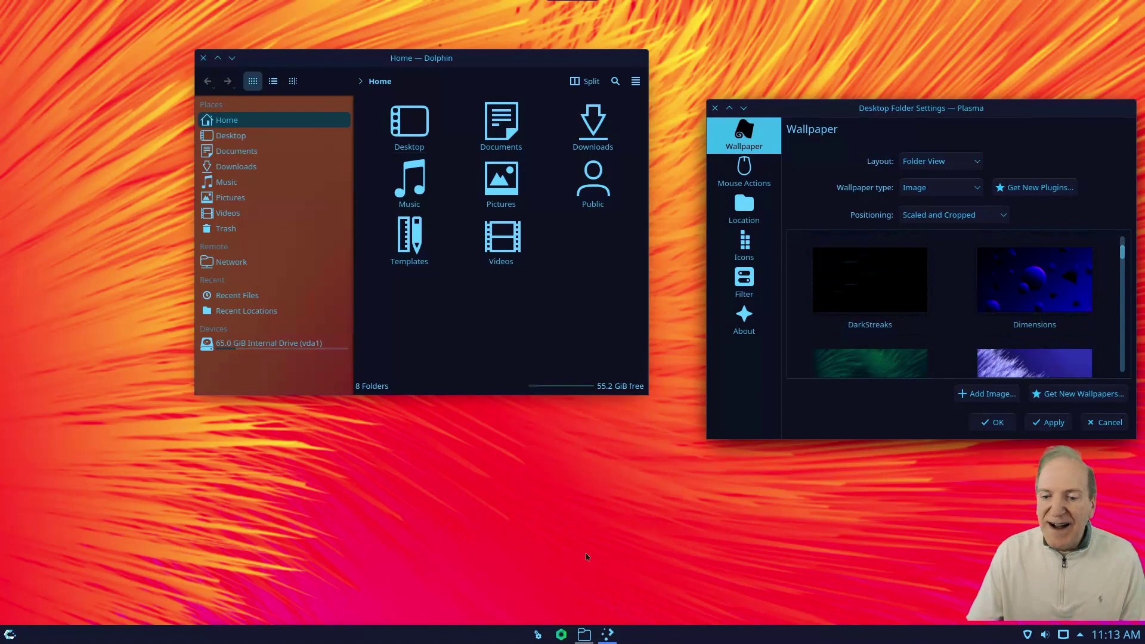
scroll(1044, 338, down, 5)
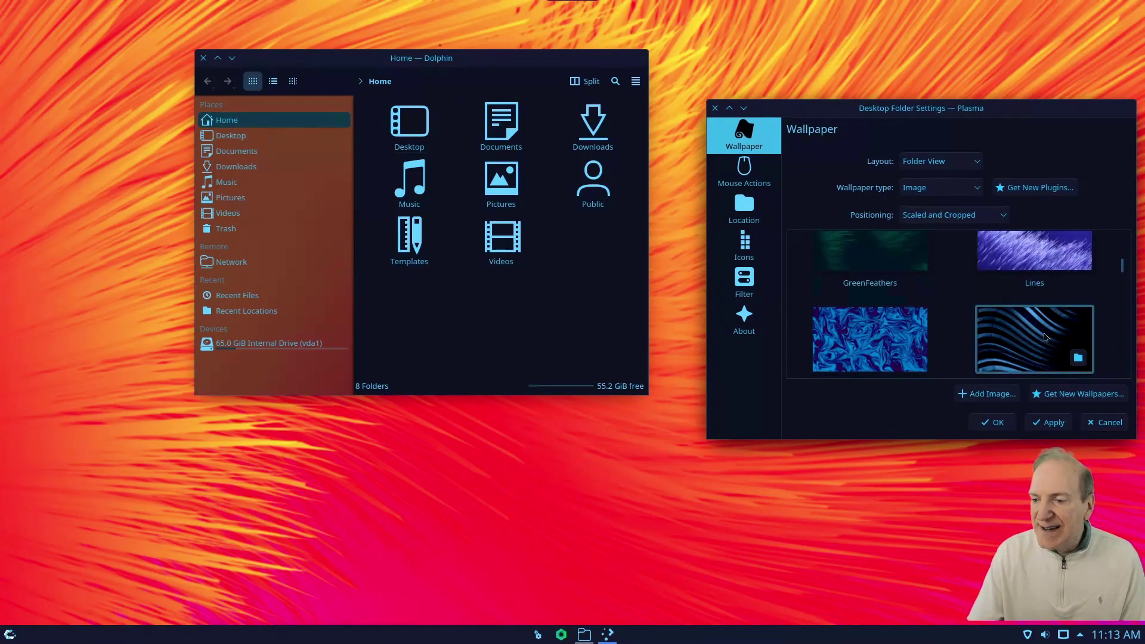
scroll(1044, 338, down, 2)
click(925, 336)
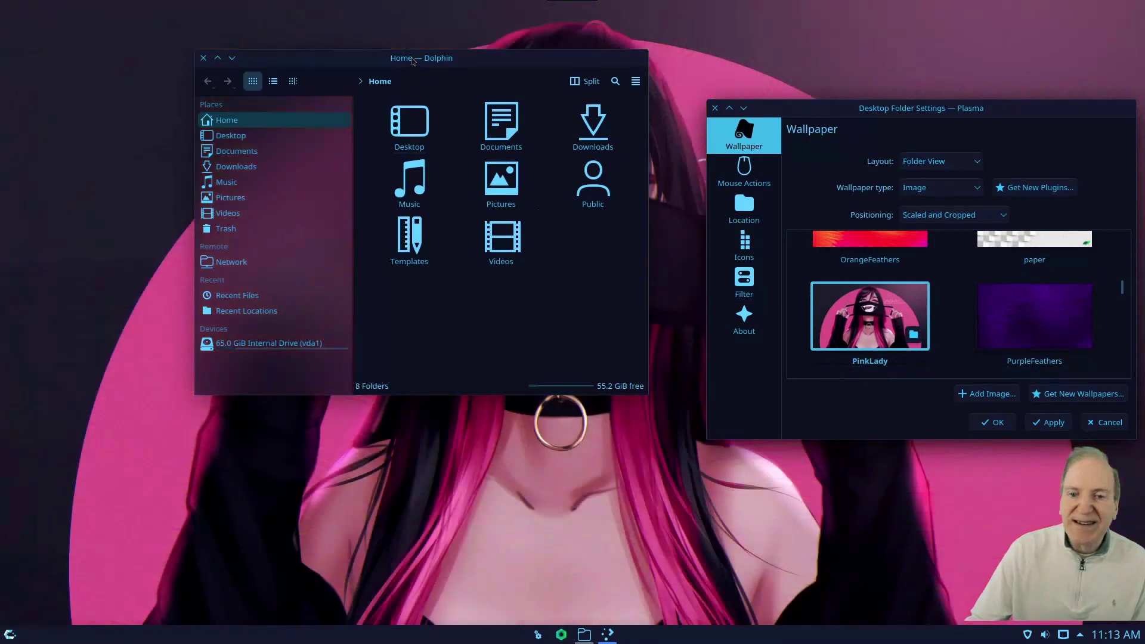
drag(418, 57, 211, 80)
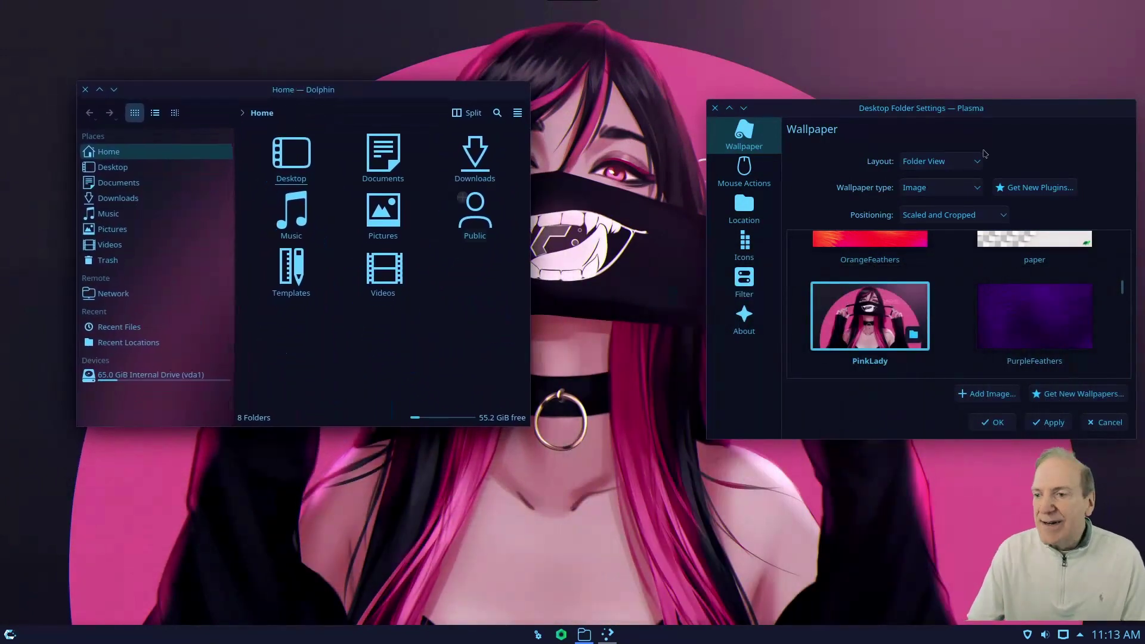
click(746, 180)
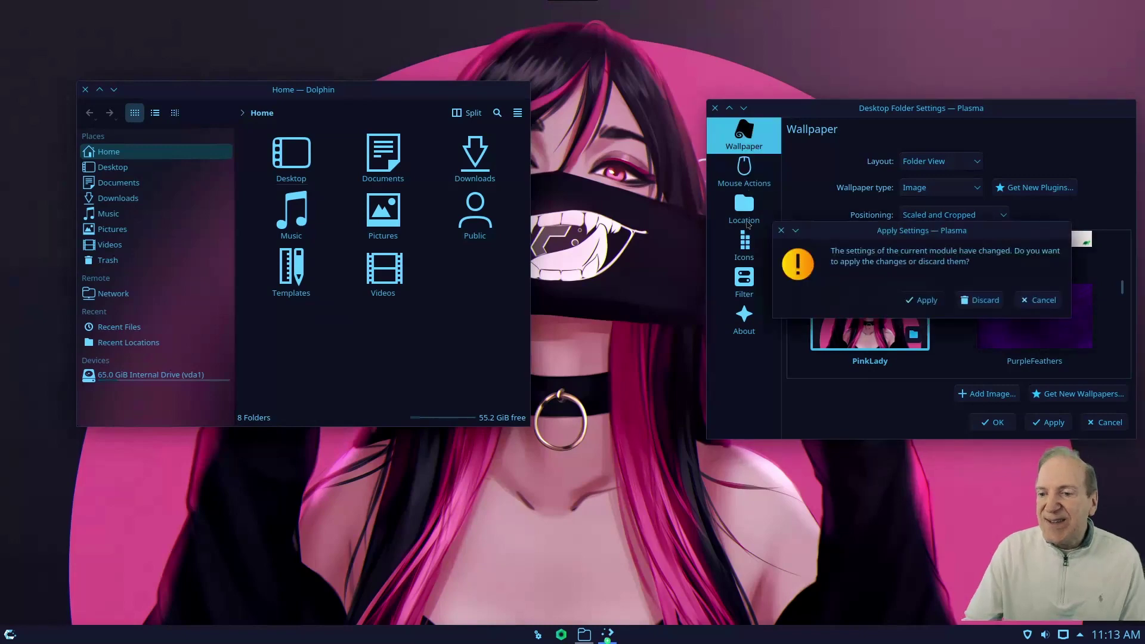
click(924, 302)
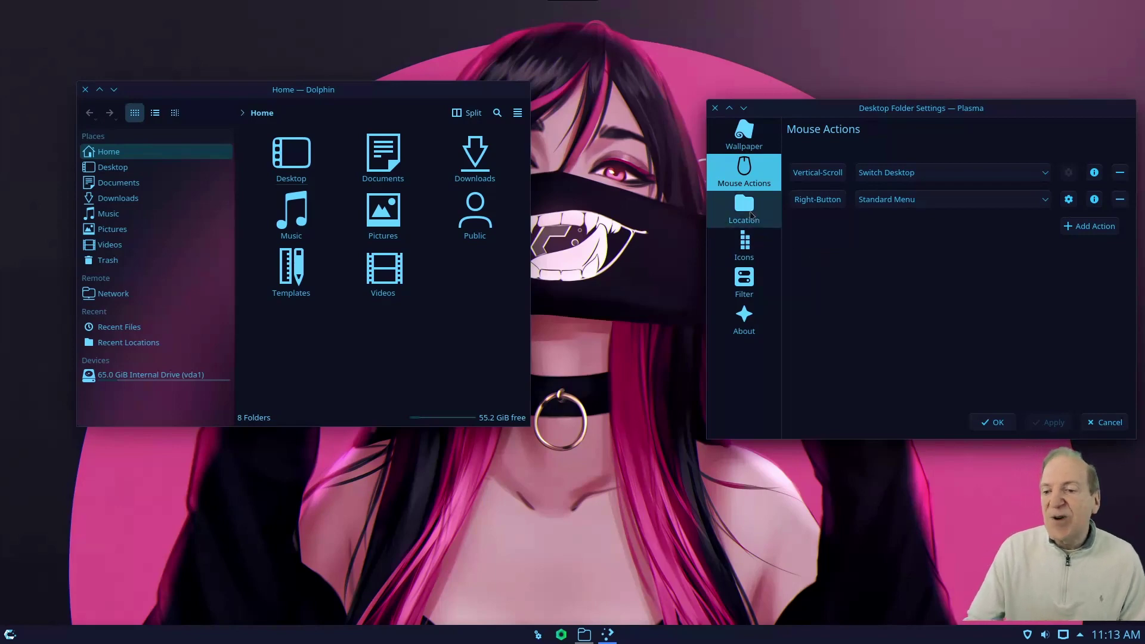
Review the desktop folder's location settings and the arrangement and alignment choices for its icons, leaving them as they are.
click(751, 215)
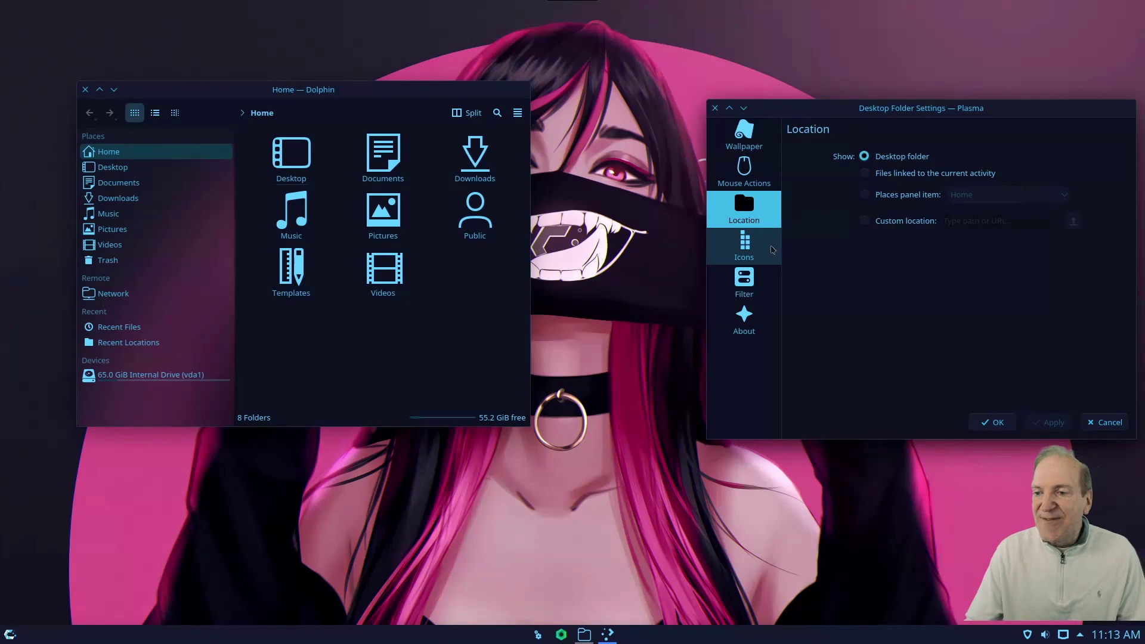
click(771, 249)
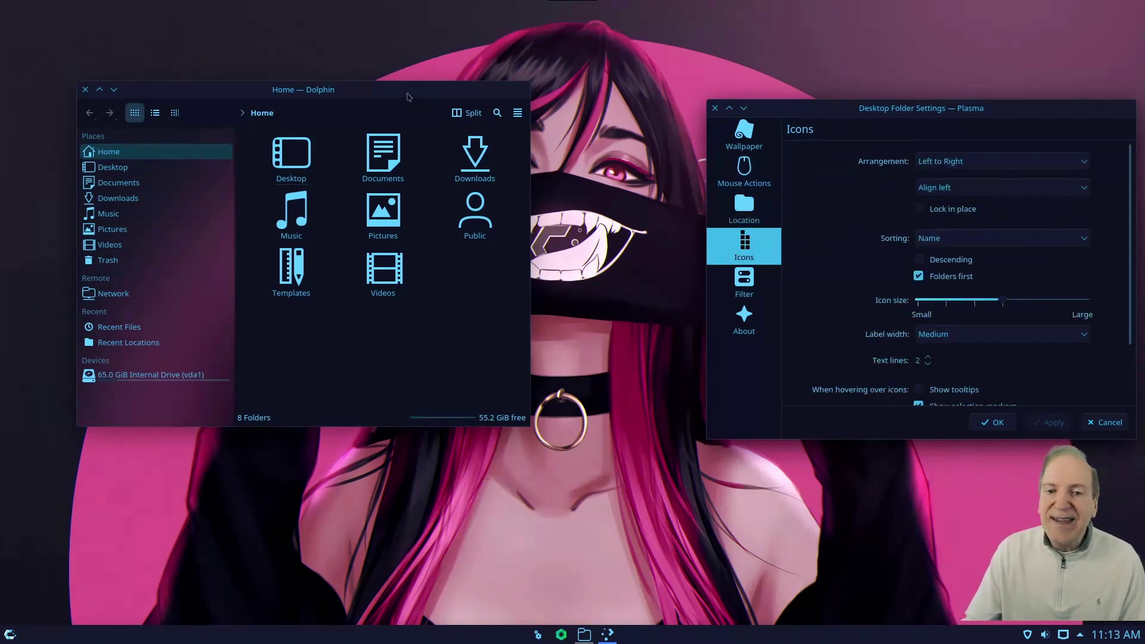
drag(410, 97, 645, 178)
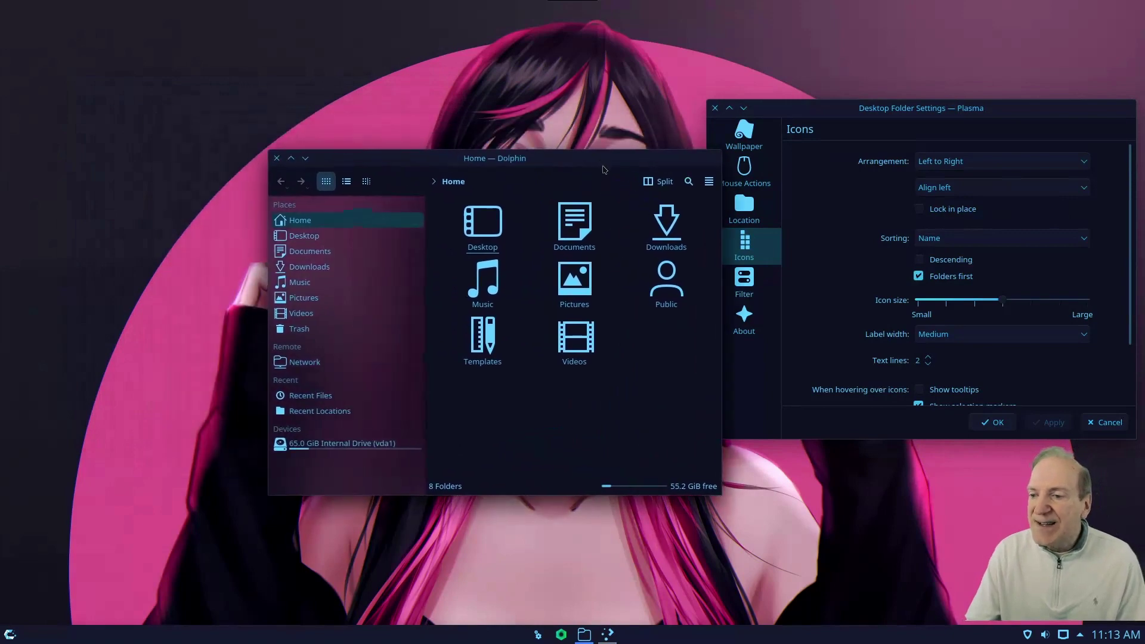
click(990, 166)
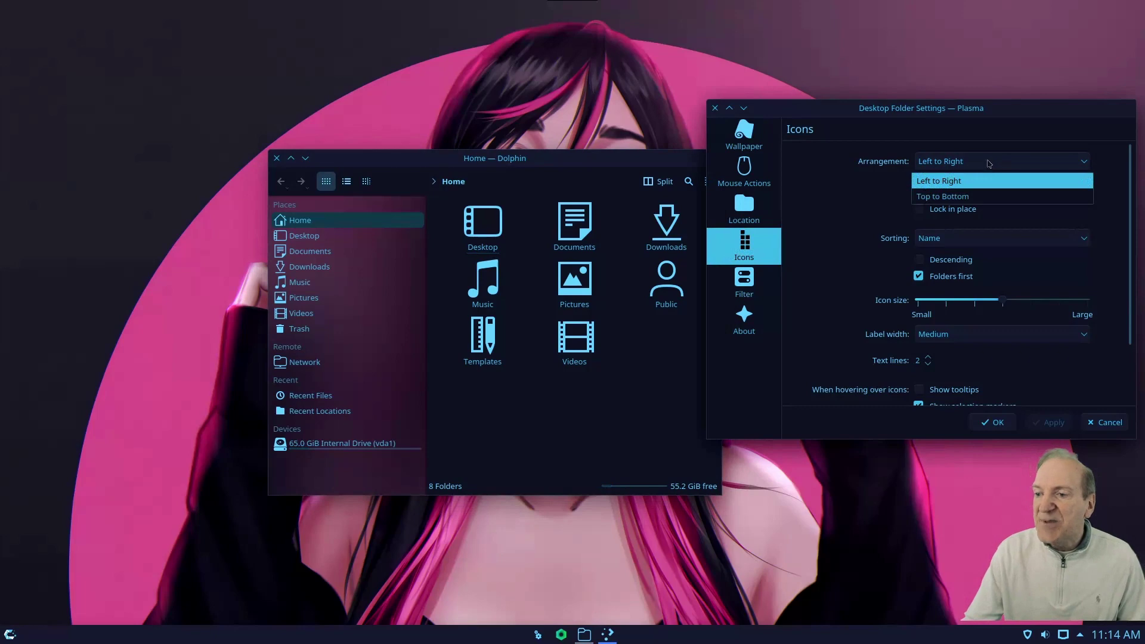
click(989, 163)
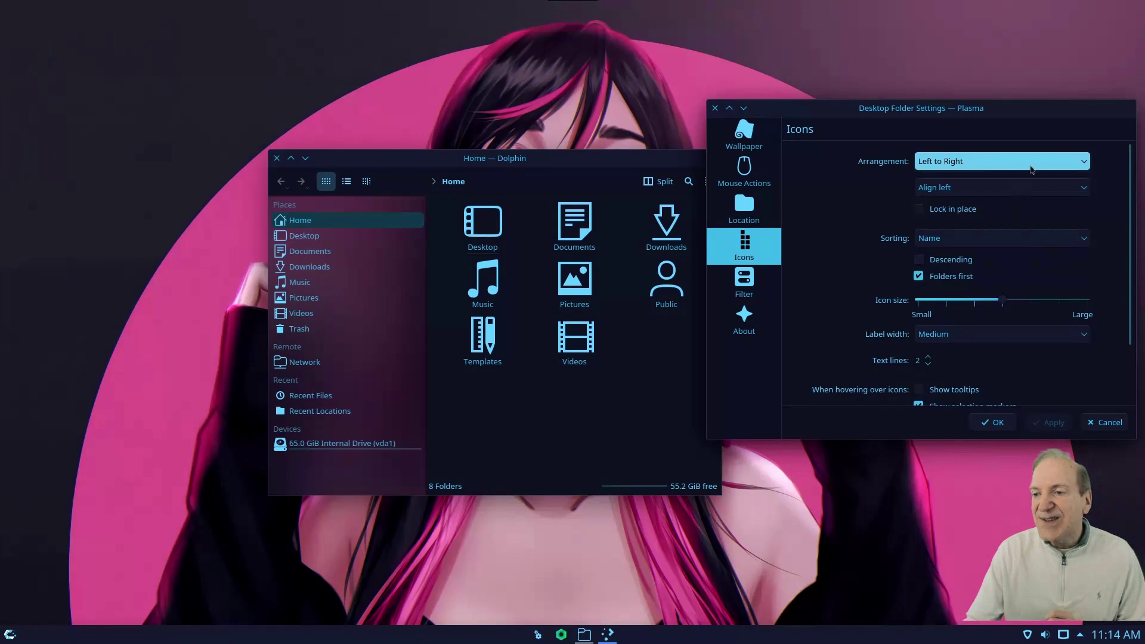
click(1083, 191)
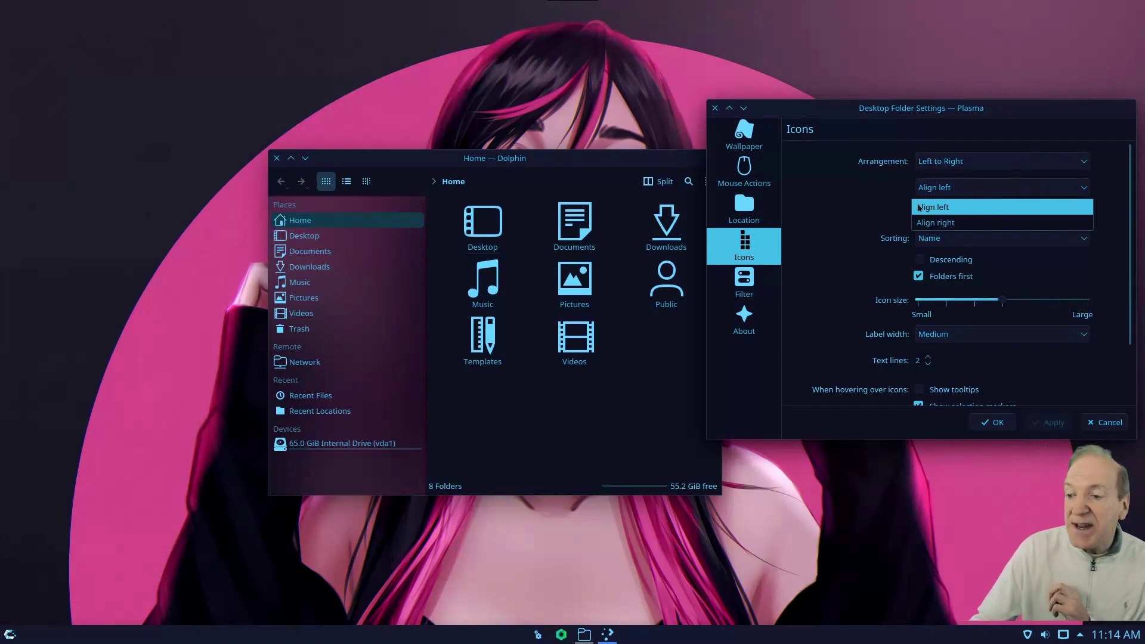
click(805, 187)
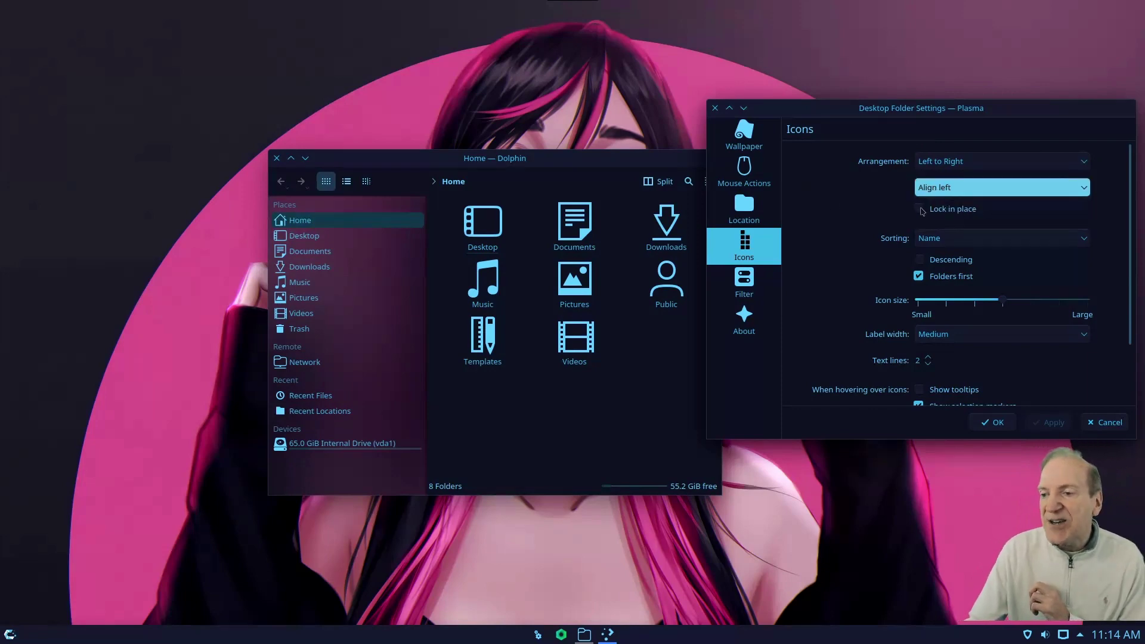
Switch the icons' Lock in place option on and off again, review the remaining icon options, and close the settings applying the changes.
click(919, 210)
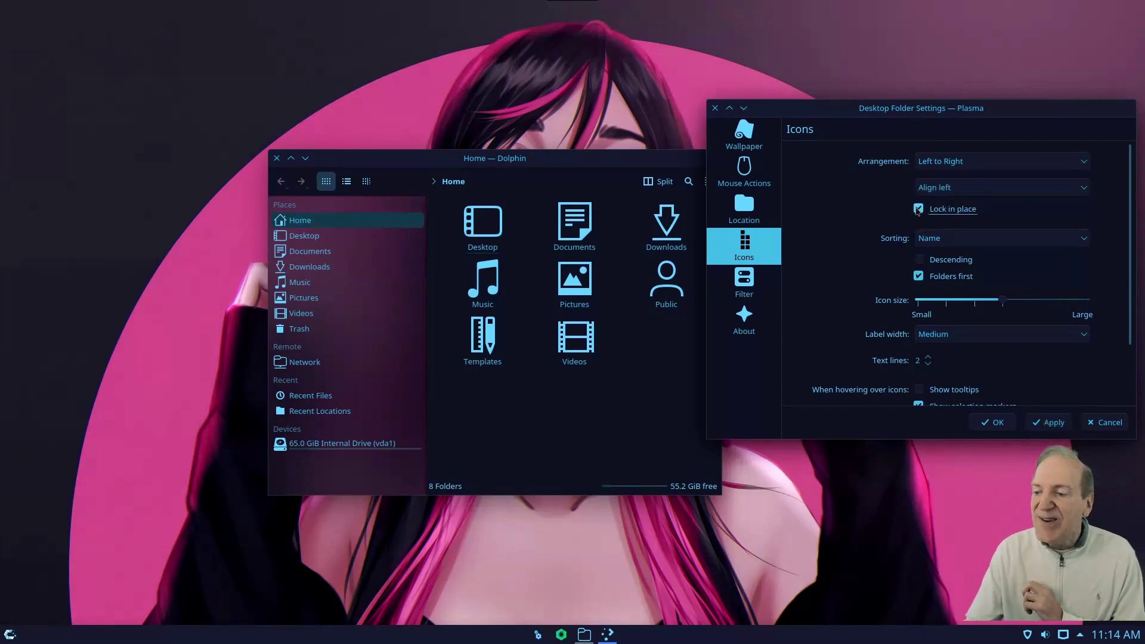
click(918, 209)
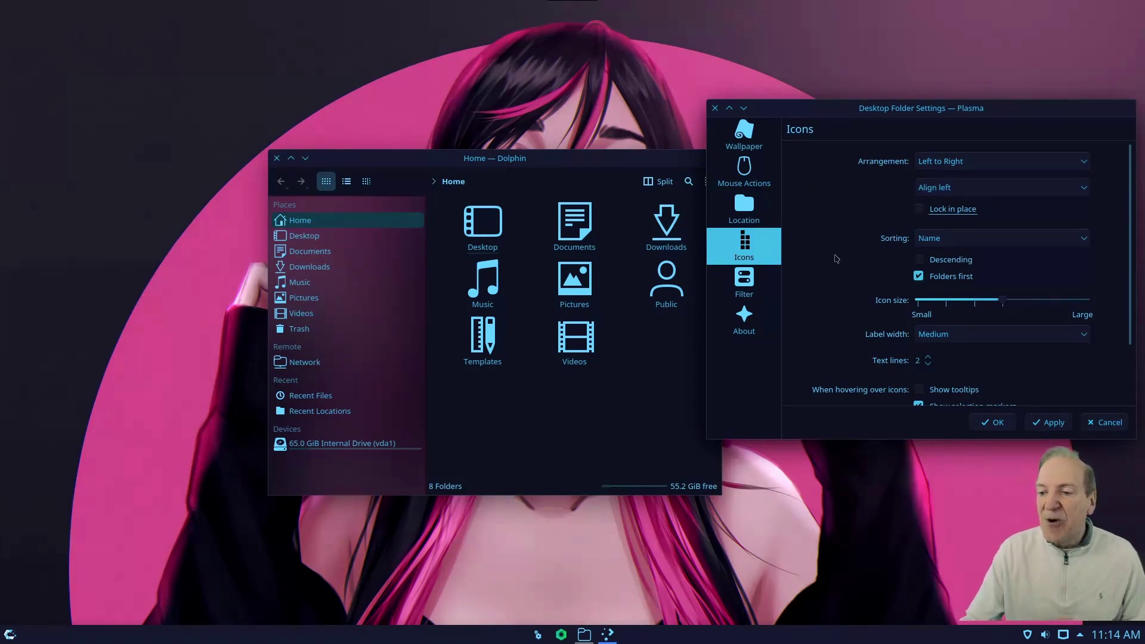
scroll(836, 259, down, 3)
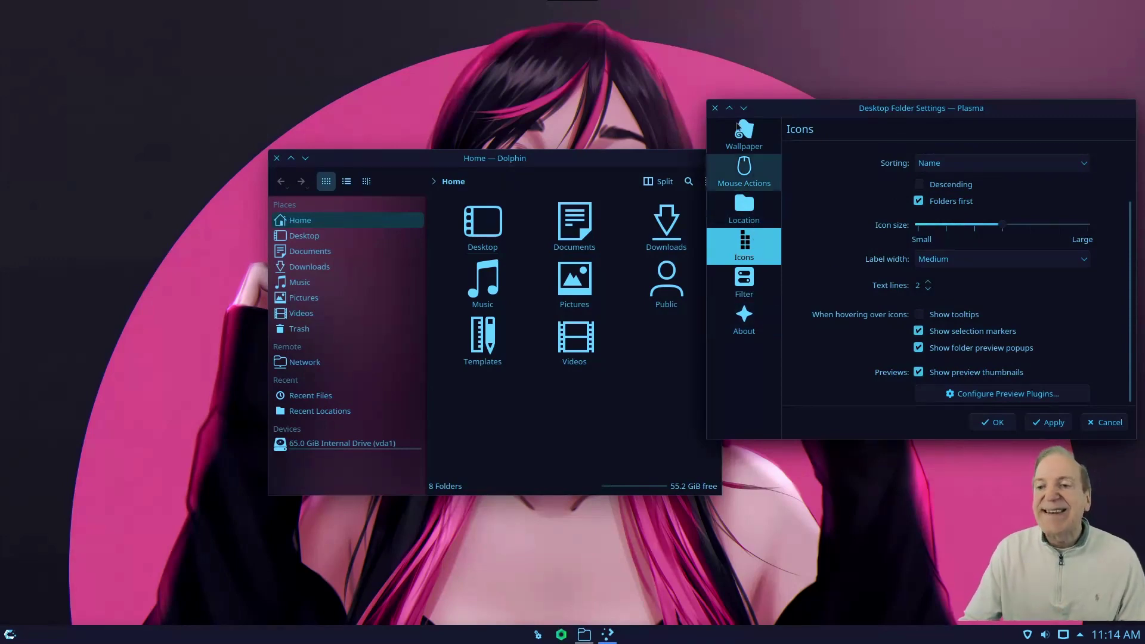
click(715, 108)
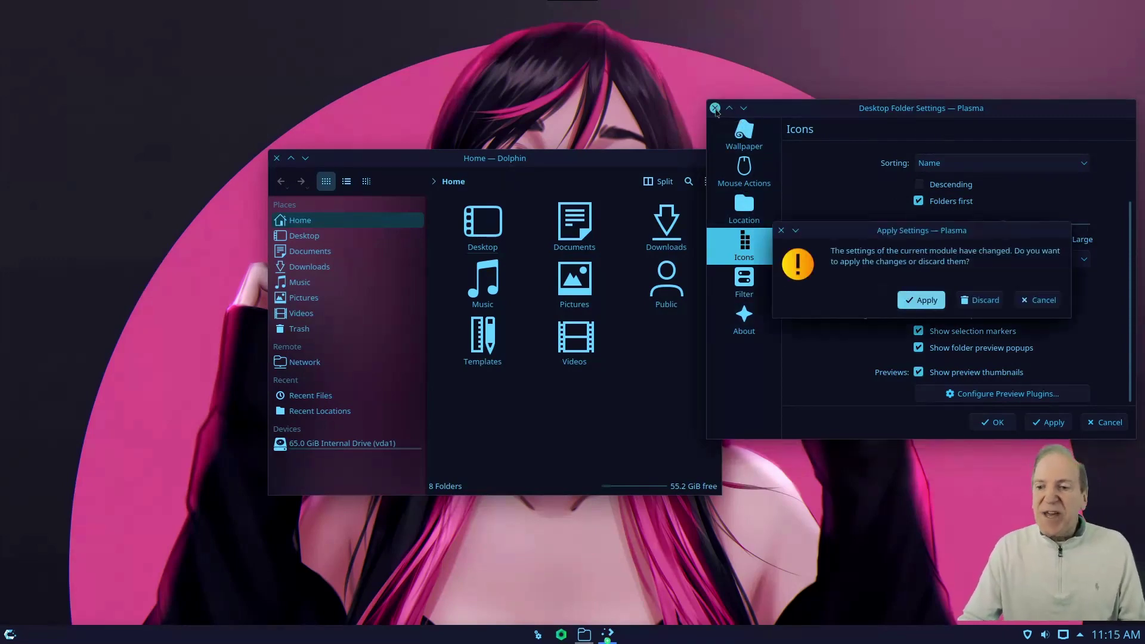
click(912, 294)
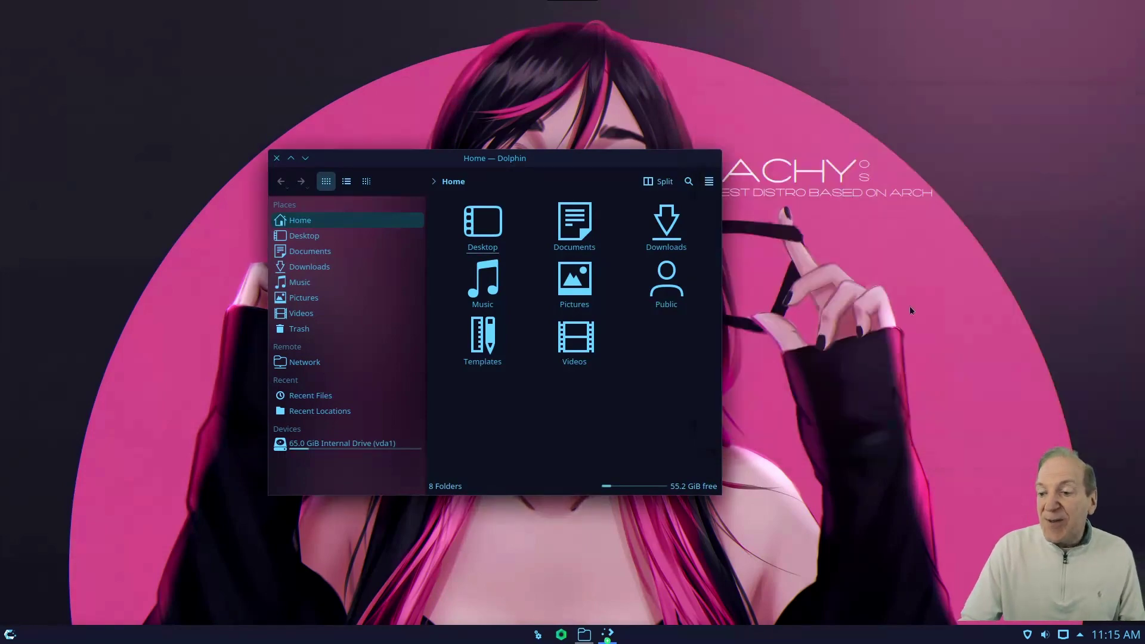
Open System Settings and move its window toward the top of the desktop.
click(10, 633)
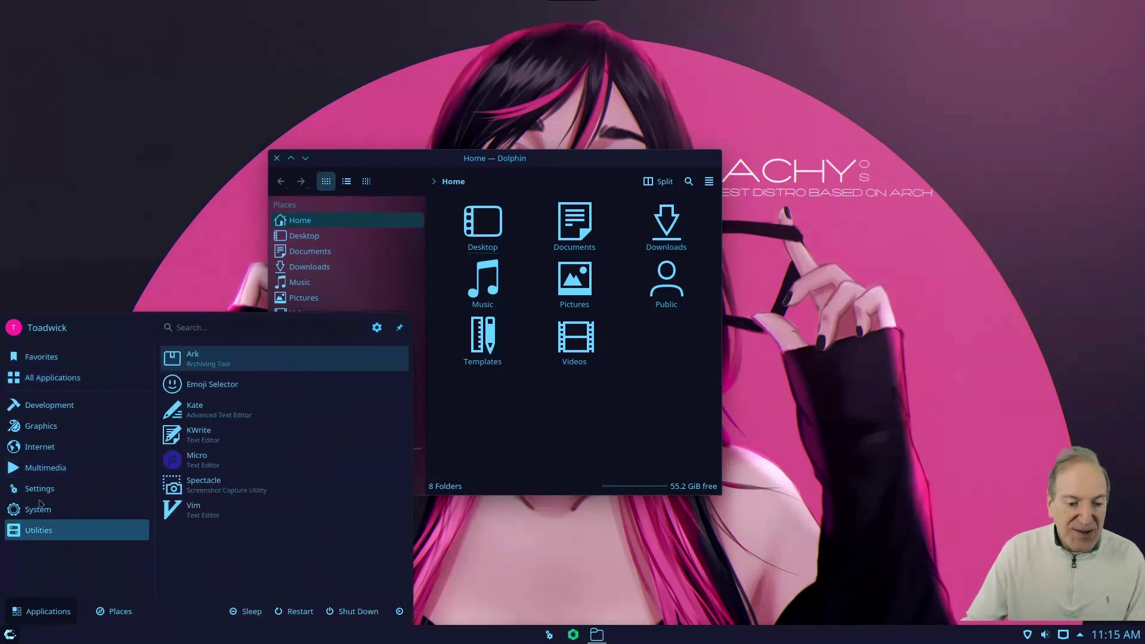
mouse_move(33, 495)
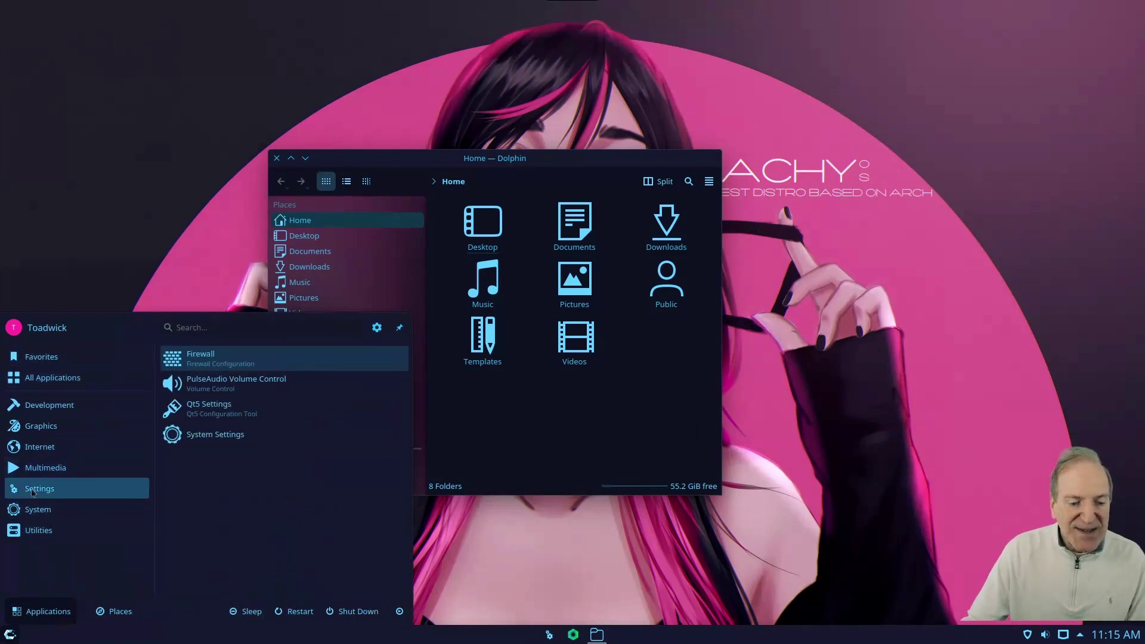
click(206, 442)
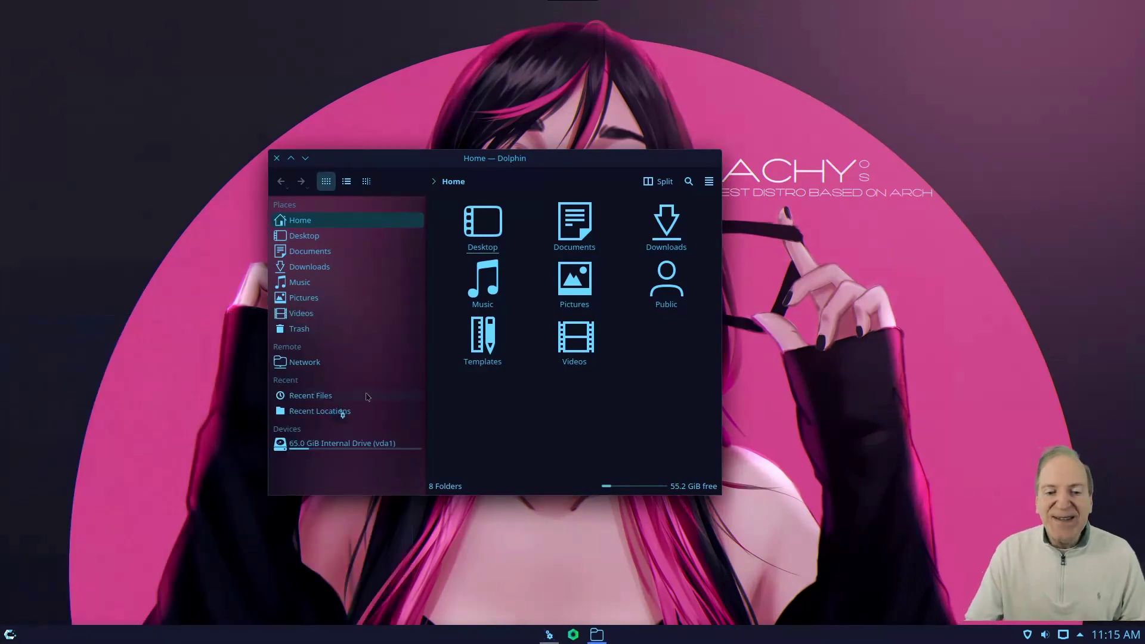
drag(530, 175, 572, 56)
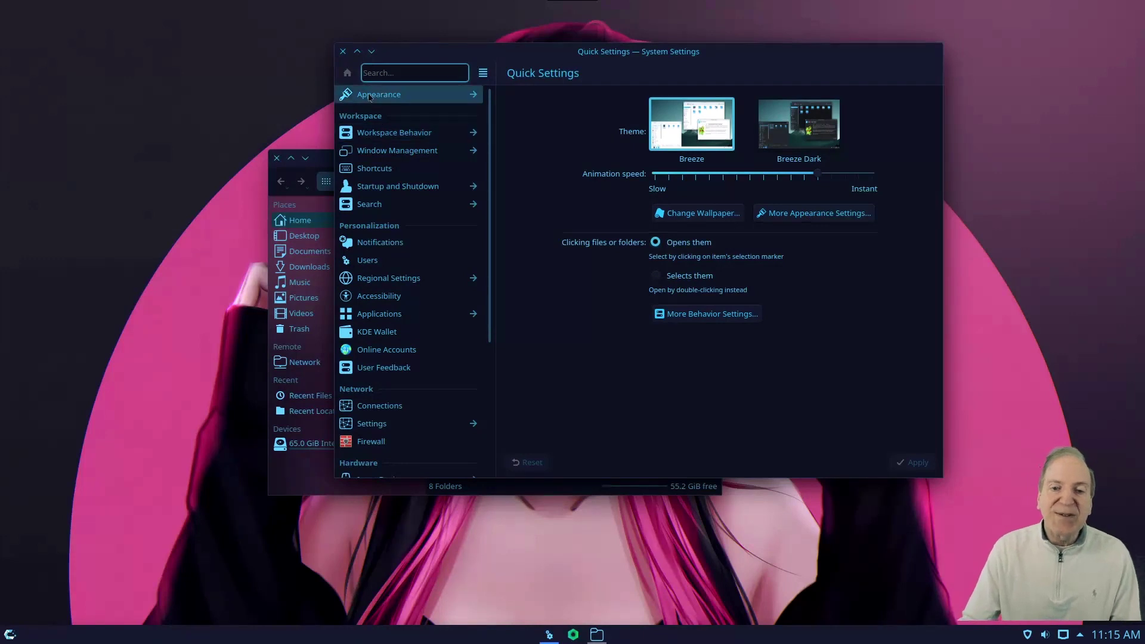
Look over the available global themes in the appearance settings and return to Quick Settings.
click(762, 214)
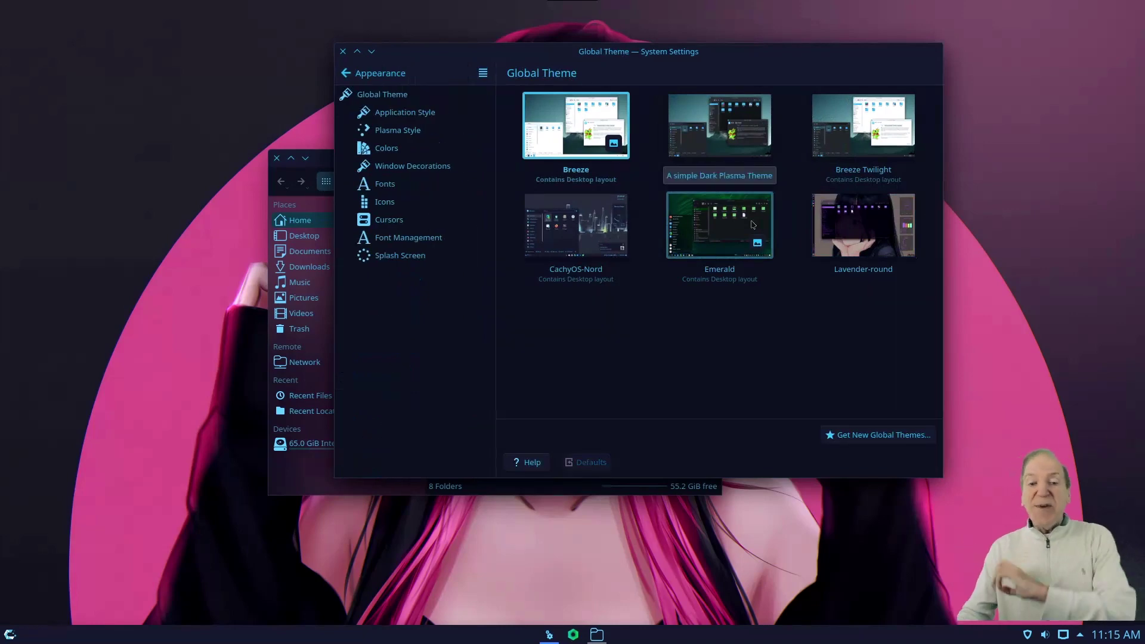
click(380, 74)
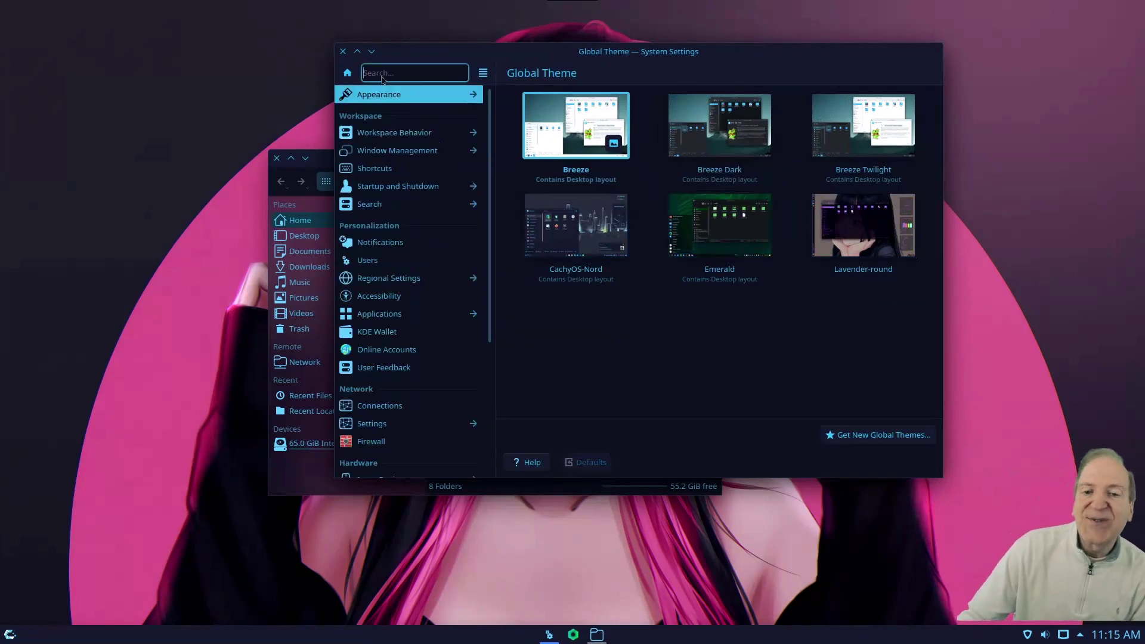
click(347, 74)
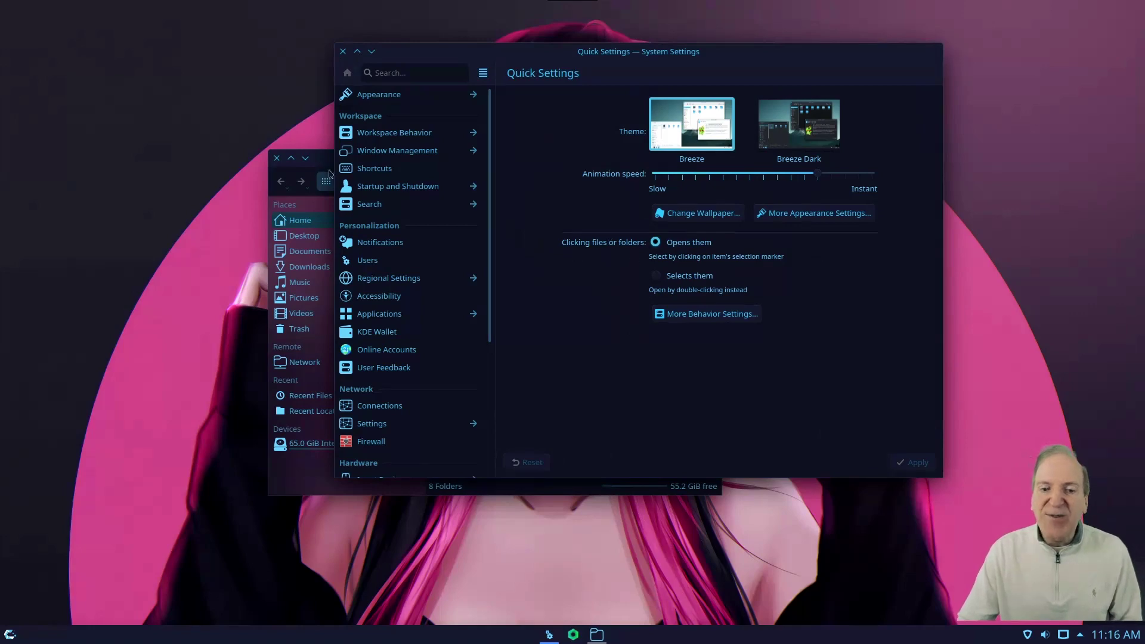
Move the Dolphin window beside the quick settings and open its Documents folder to test the single-click behavior.
drag(324, 162, 76, 199)
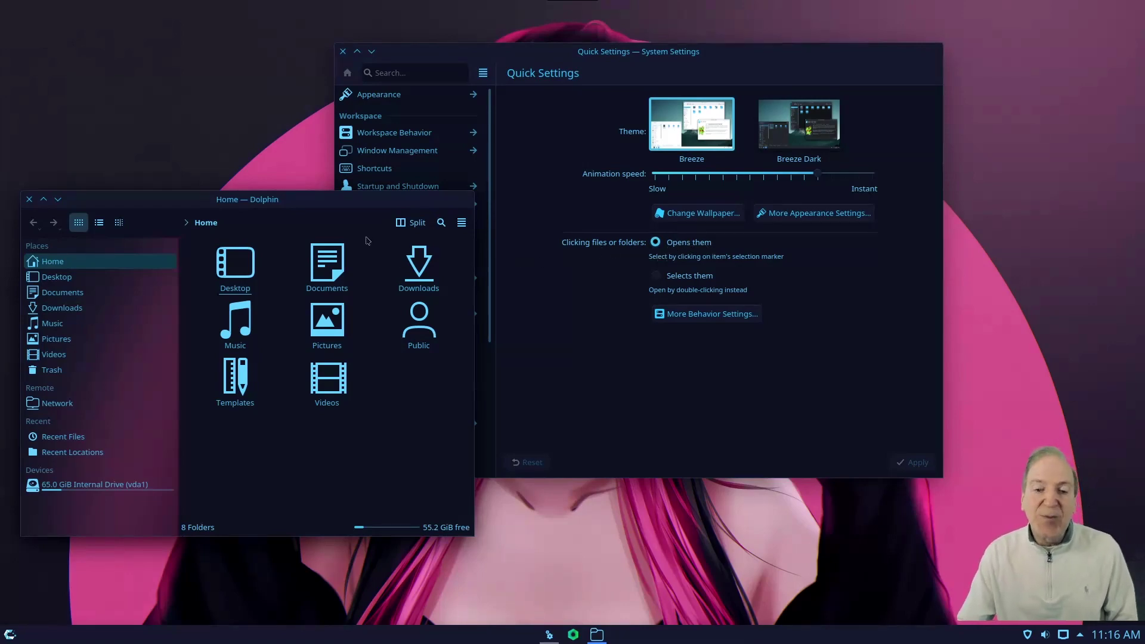
drag(339, 206, 346, 142)
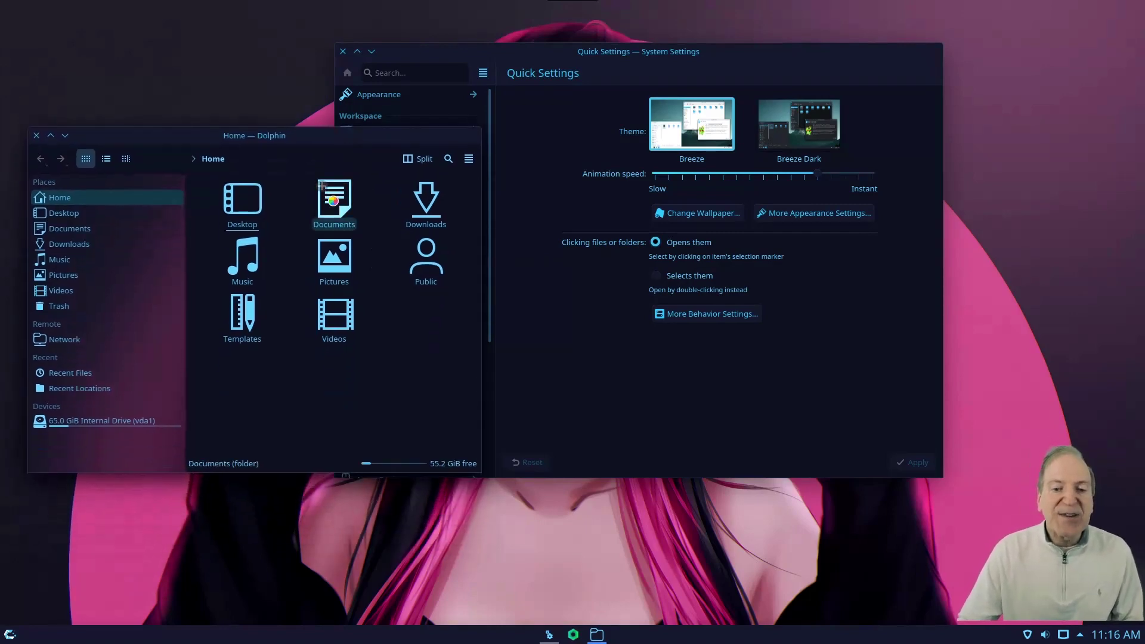
click(333, 201)
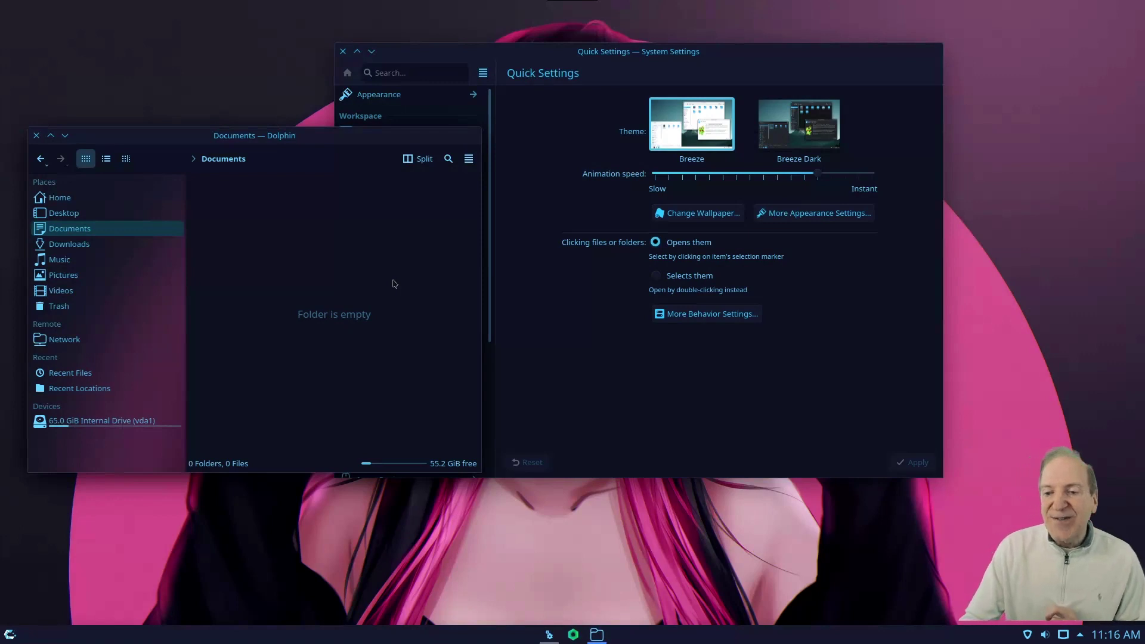
Set clicking files or folders to Selects them in Quick Settings and apply the change.
click(657, 278)
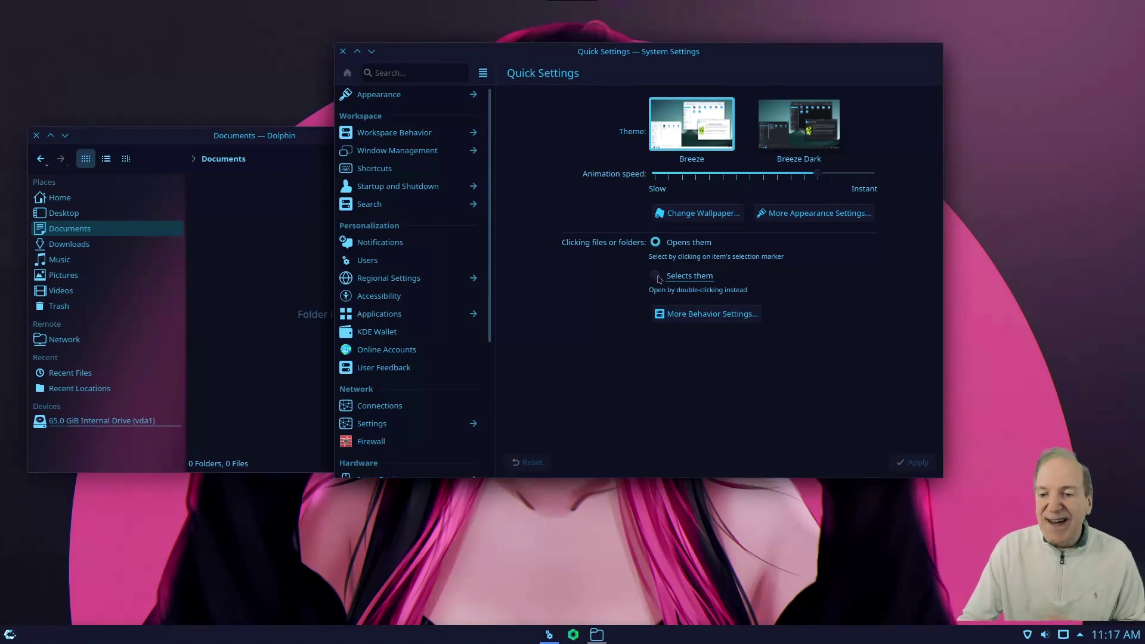
click(657, 277)
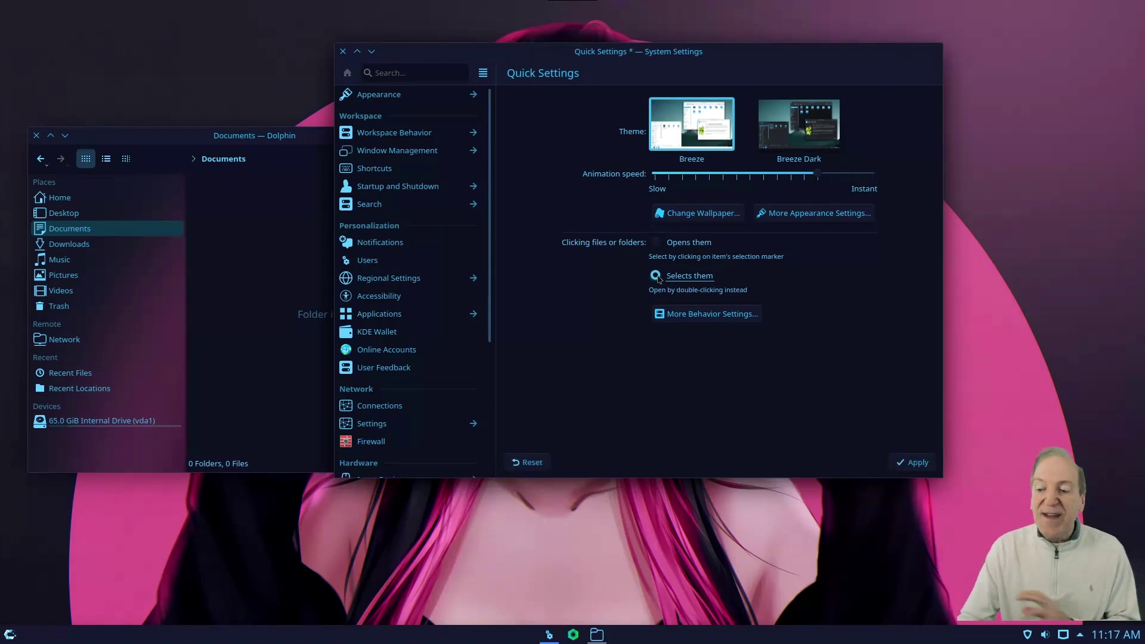
click(913, 464)
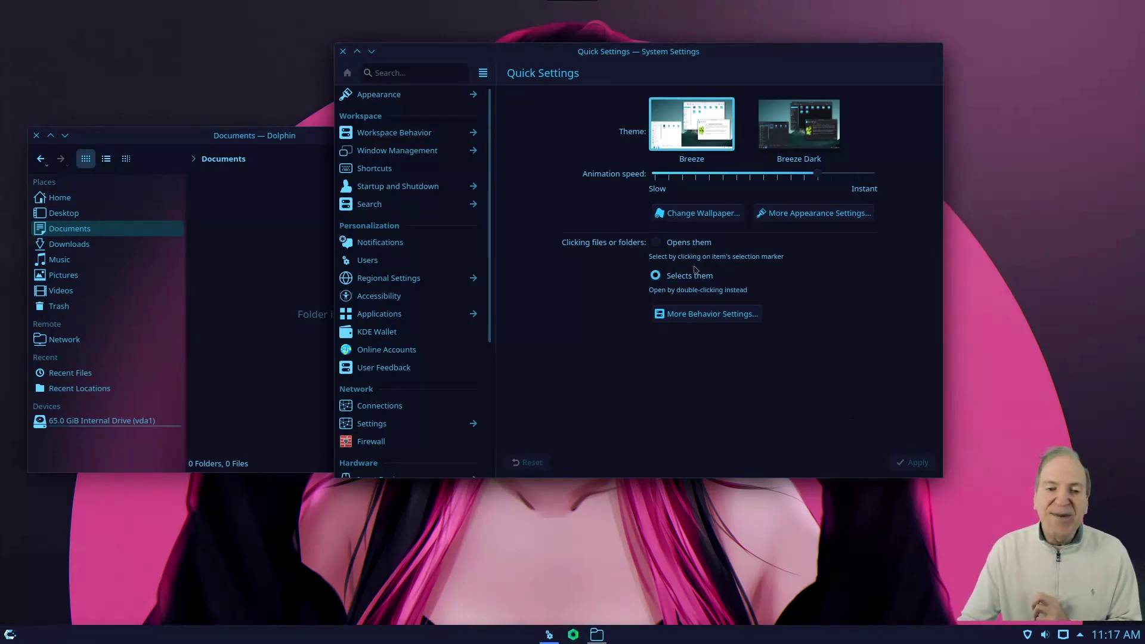
Test the new click behavior in Dolphin's Home folder by selecting several folders and opening Documents.
click(255, 139)
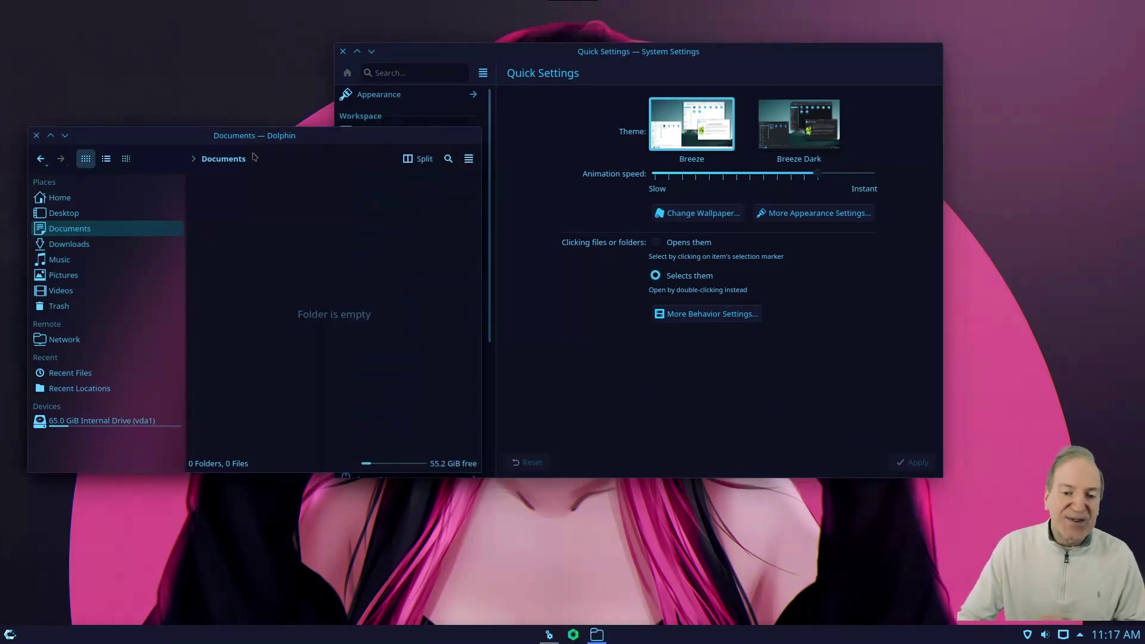
click(58, 199)
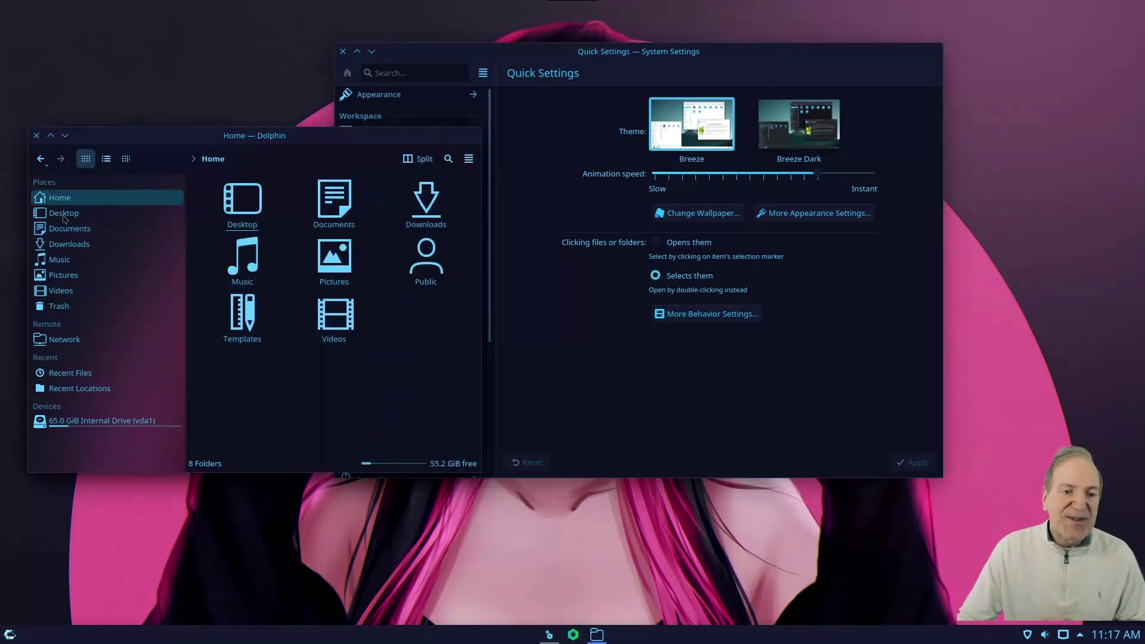
click(334, 211)
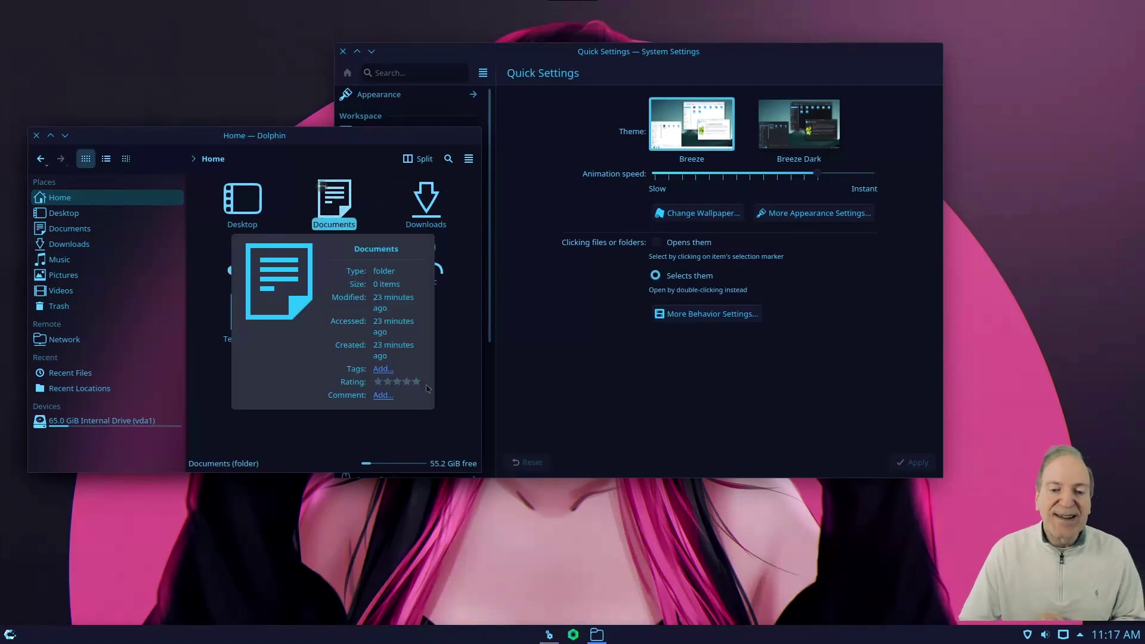
key(Down)
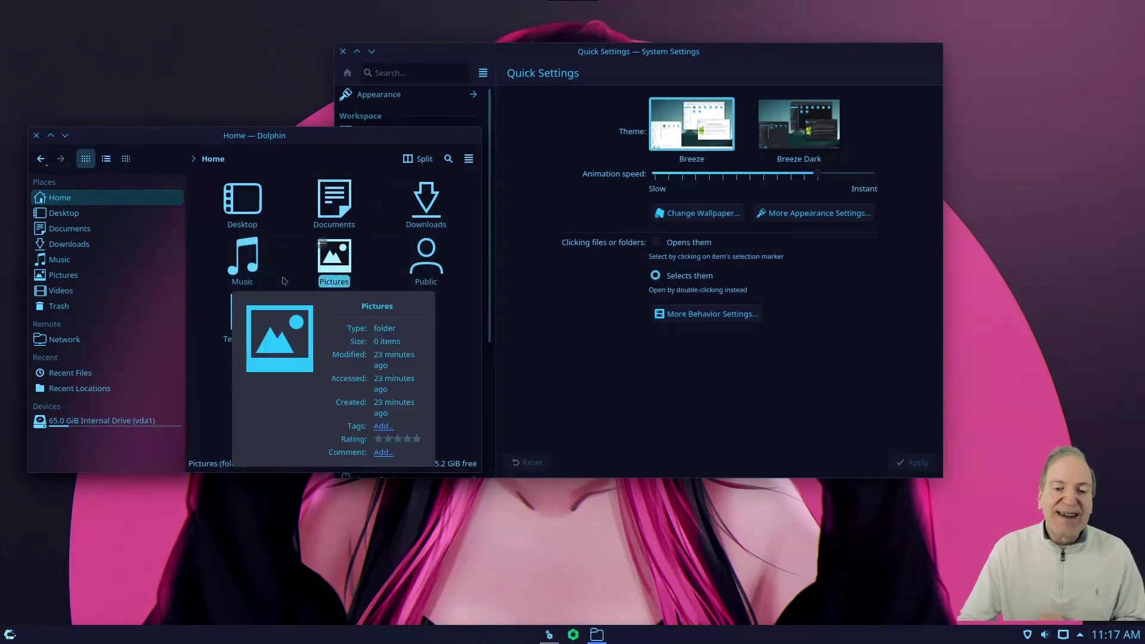
key(Left)
click(341, 316)
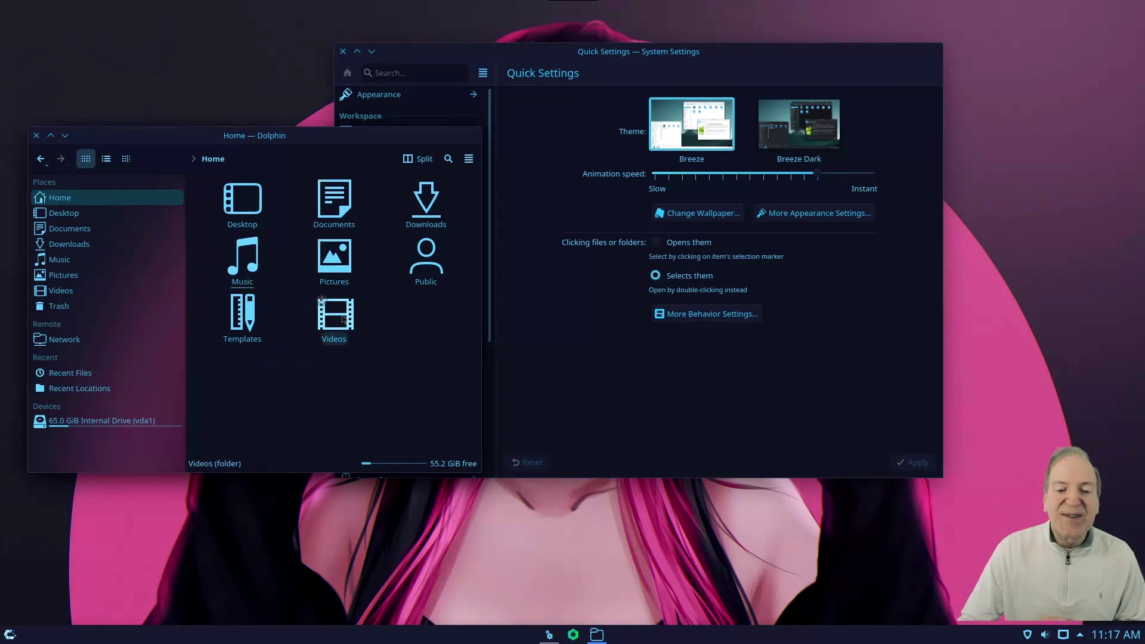
click(333, 207)
double_click(331, 207)
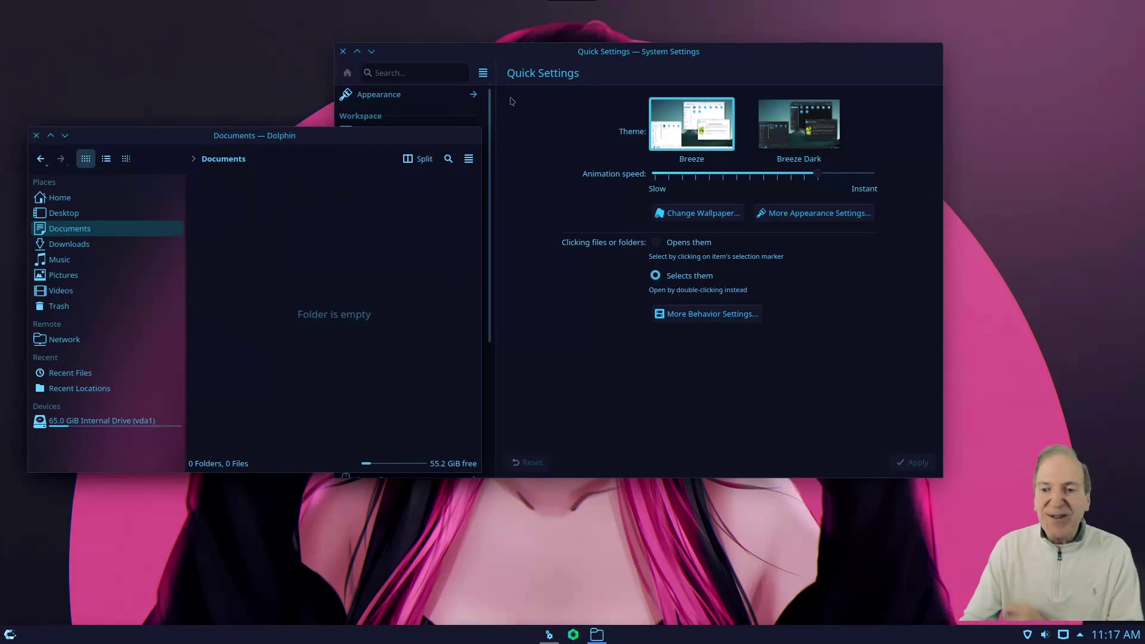
Apply the Emerald global theme's appearance settings and check how the application launcher looks with it.
click(584, 56)
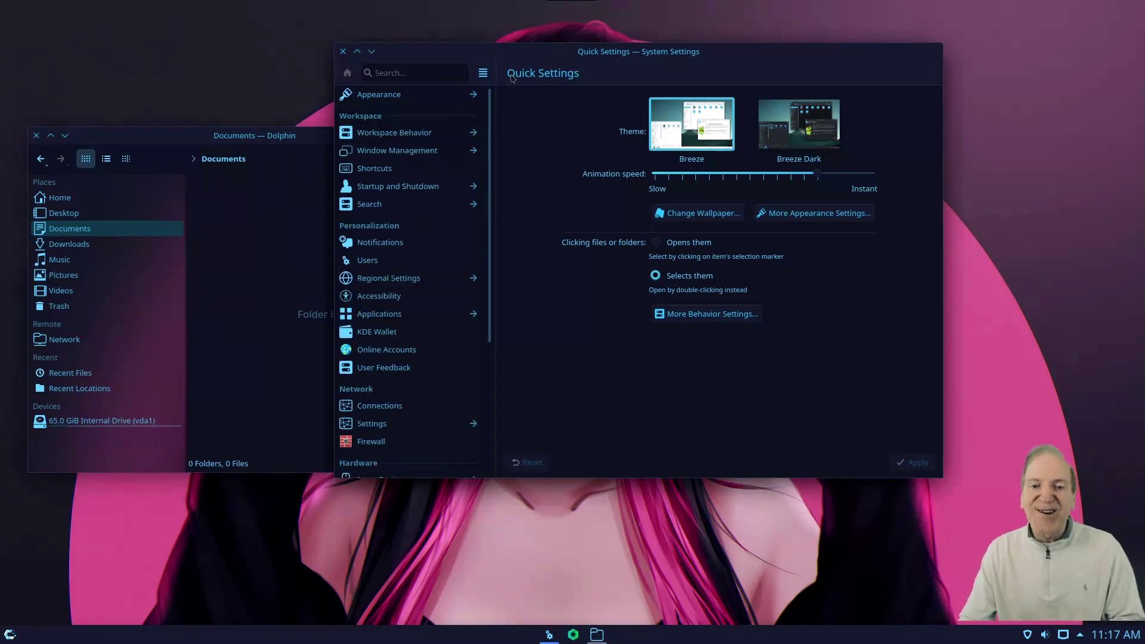
click(393, 96)
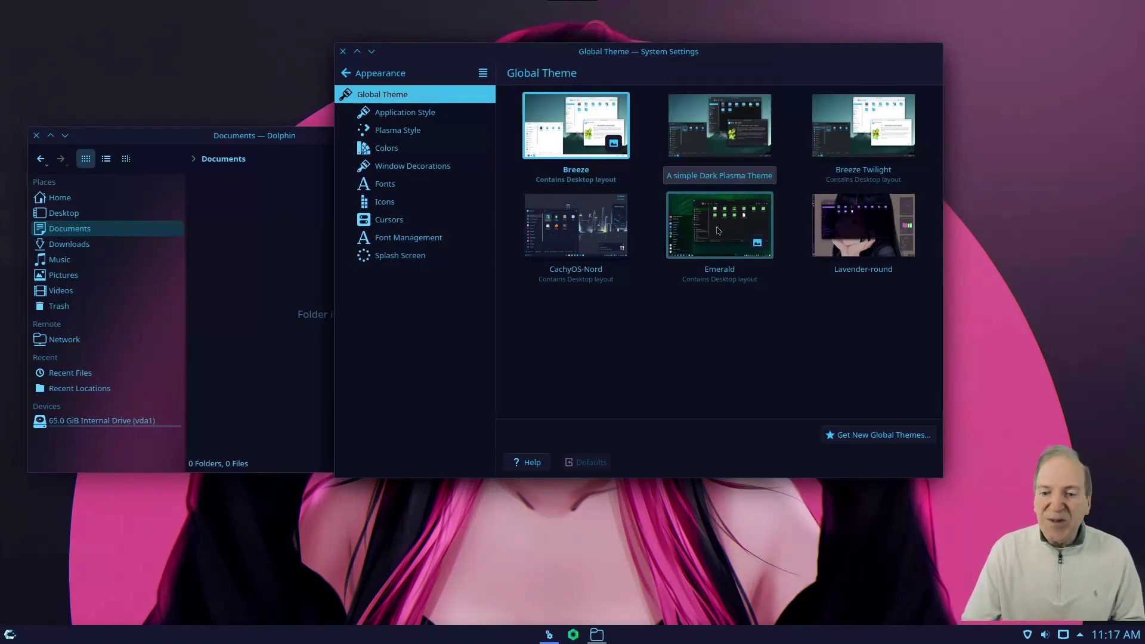
click(719, 231)
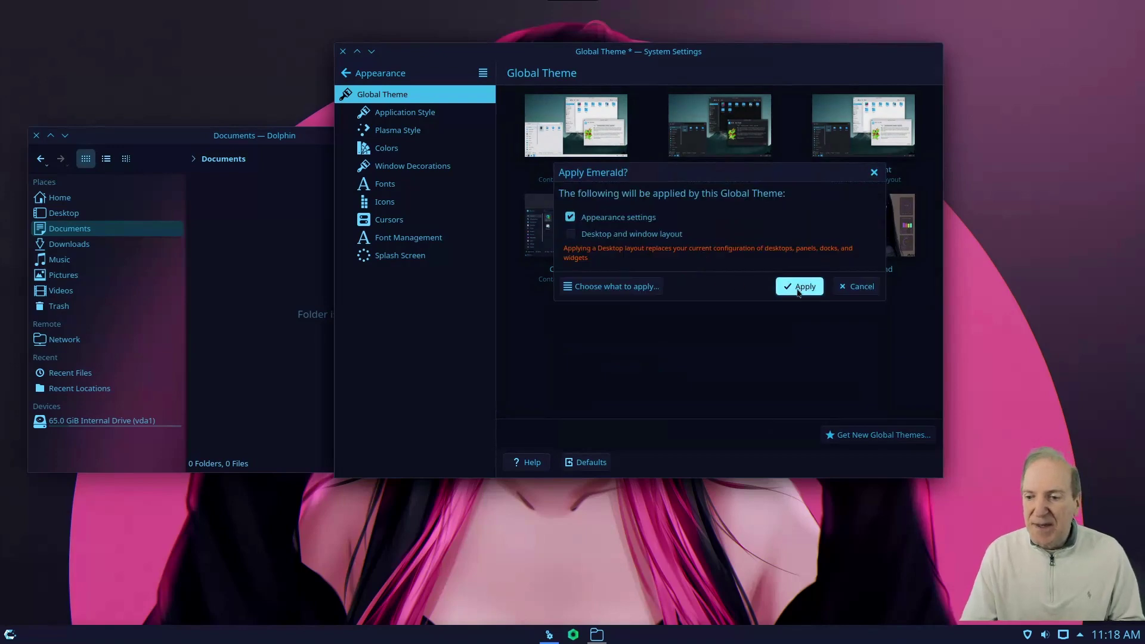
click(799, 290)
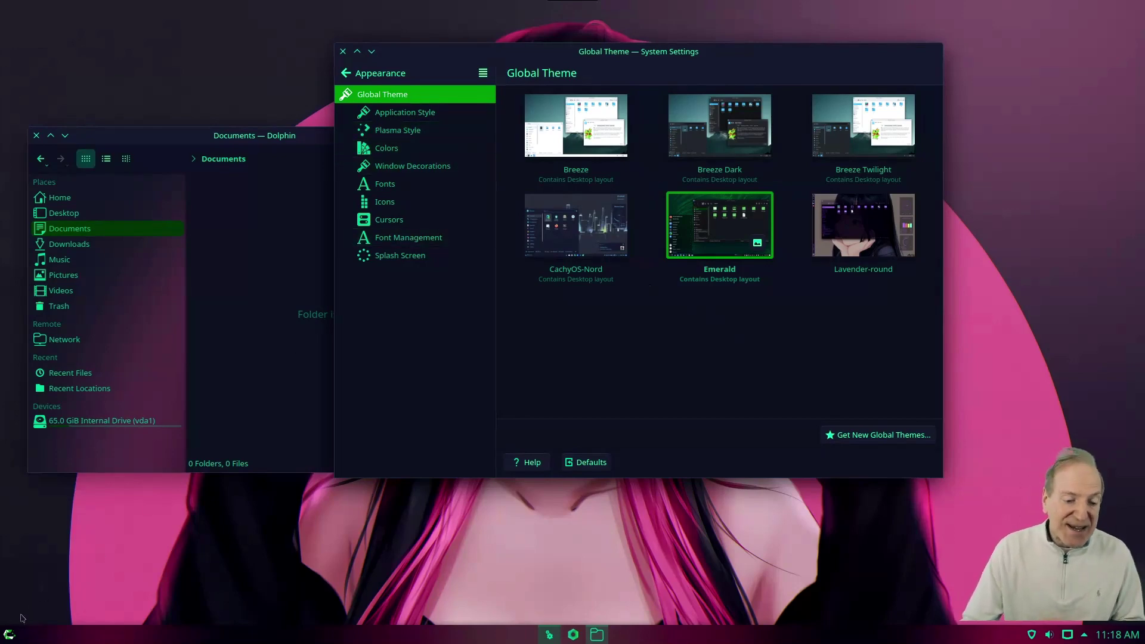
click(9, 635)
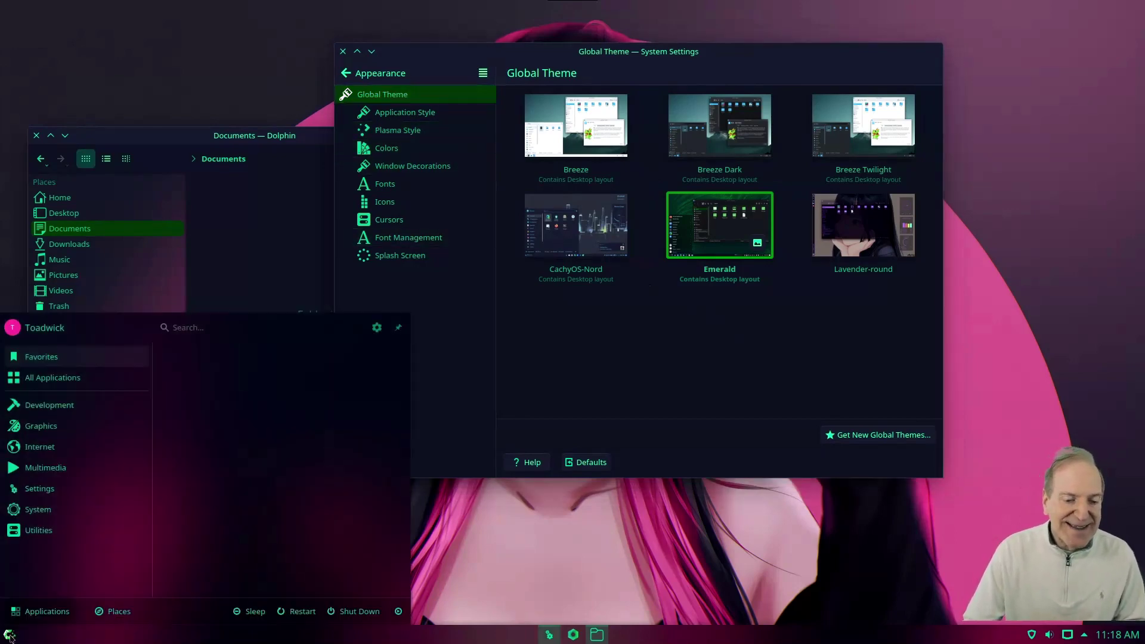
mouse_move(46, 409)
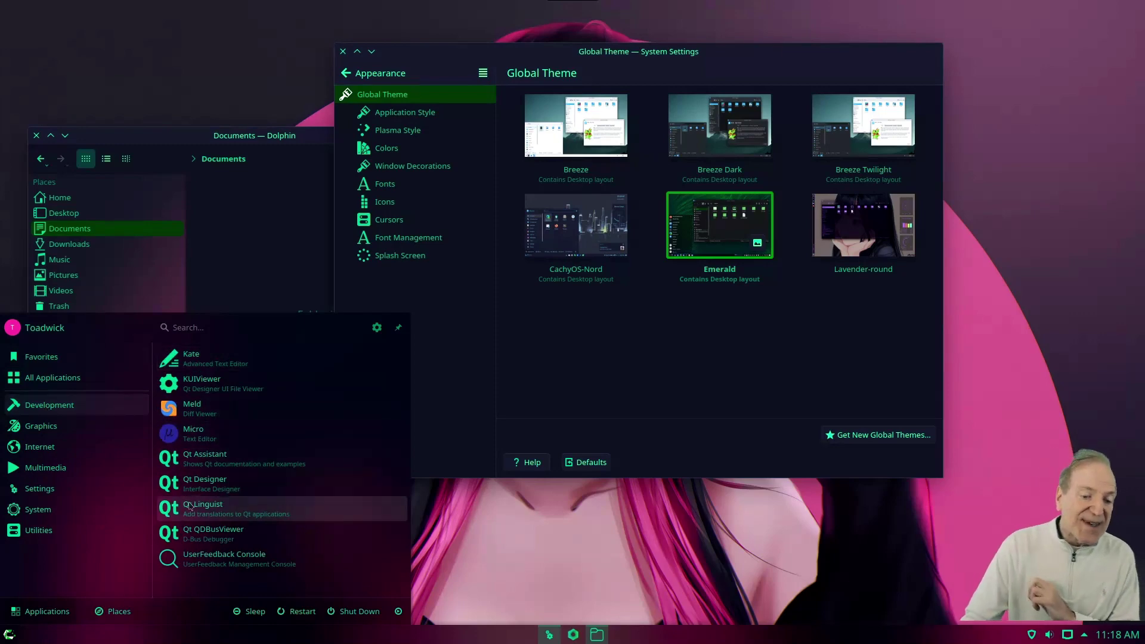
click(552, 358)
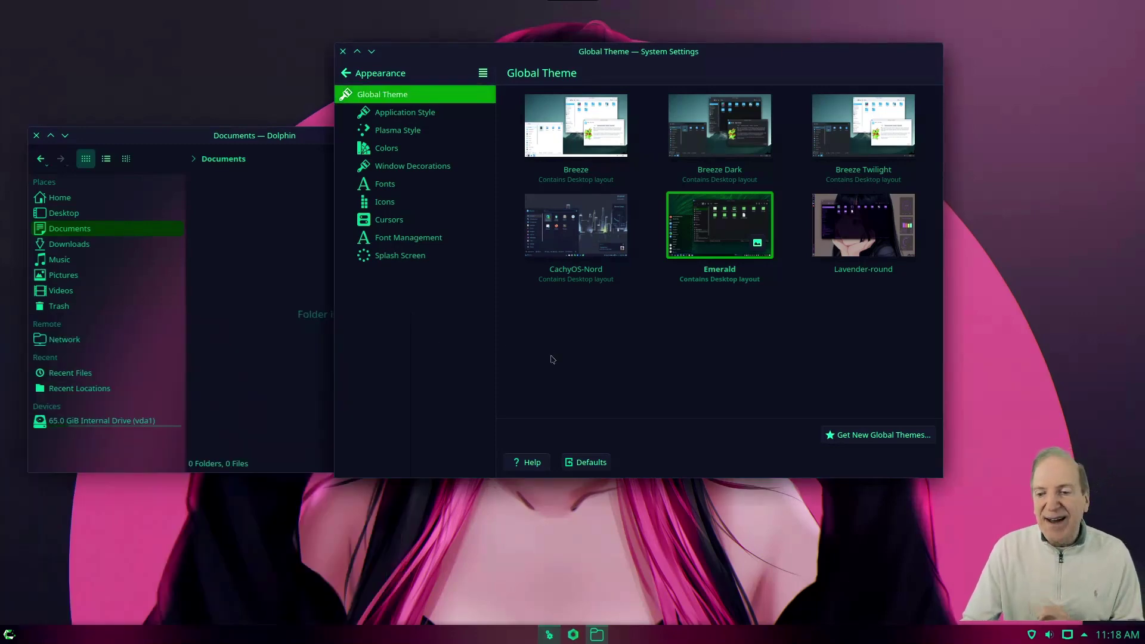
Apply the Lavender-round global theme and check the launcher's Graphics category with it.
click(856, 230)
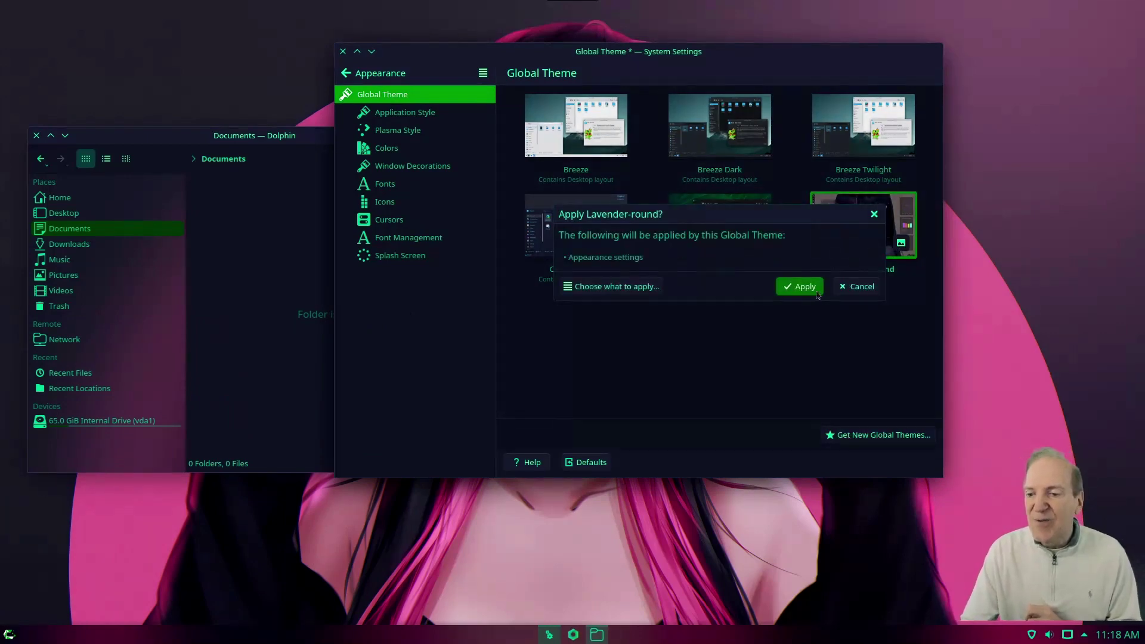
click(793, 289)
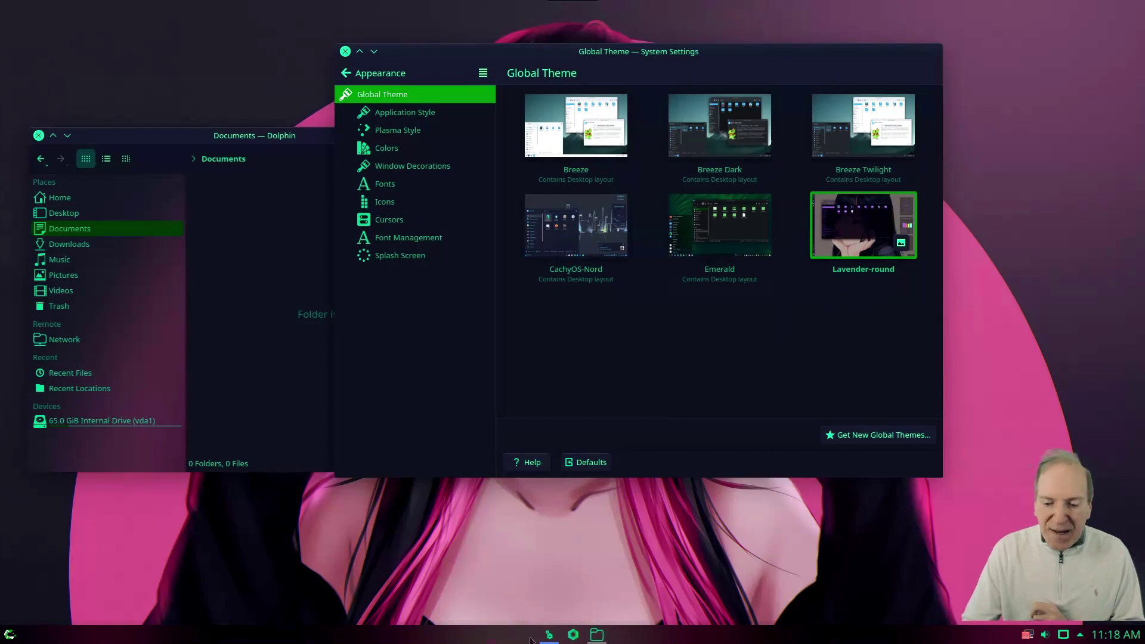
click(10, 634)
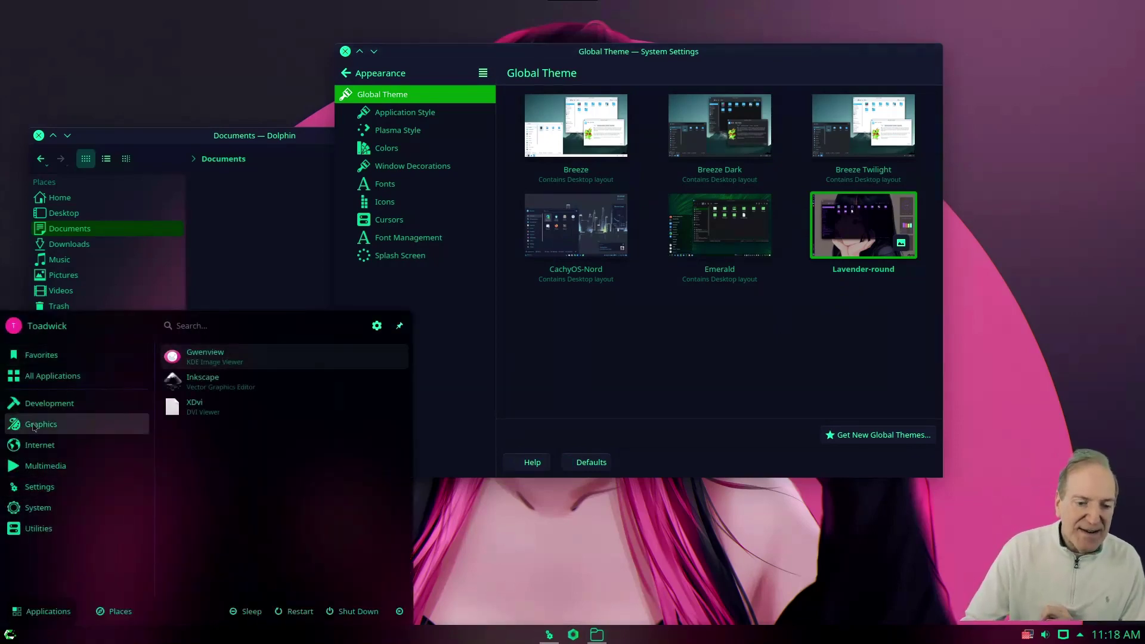
click(746, 334)
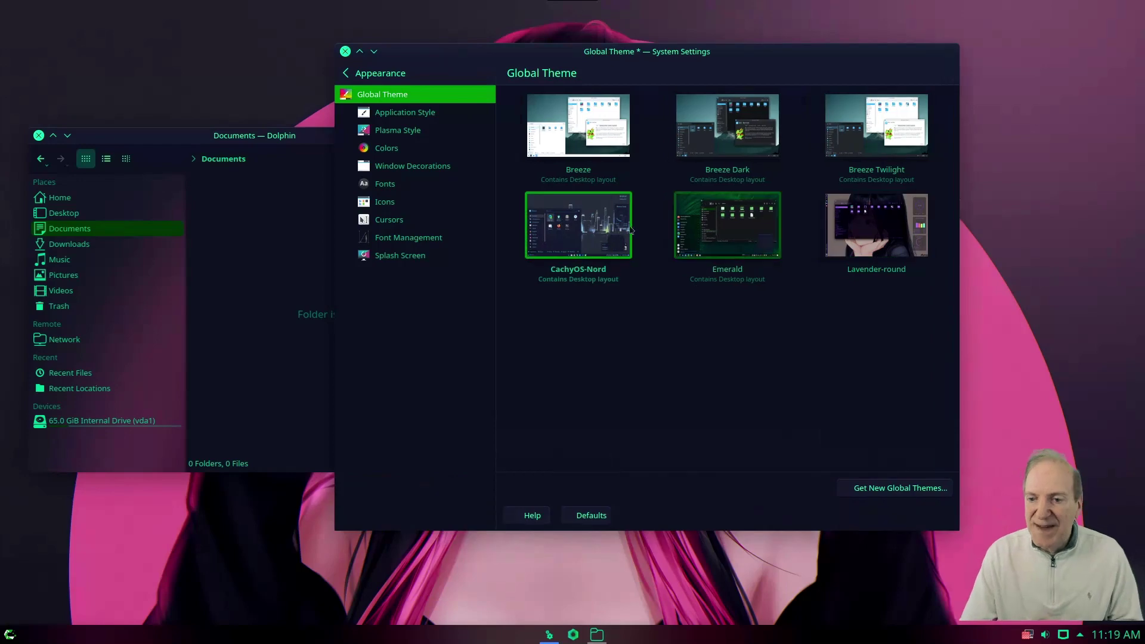
Apply the CachyOS-Nord global theme's appearance settings, put Lavender-round on top of them, and check the application launcher.
click(548, 238)
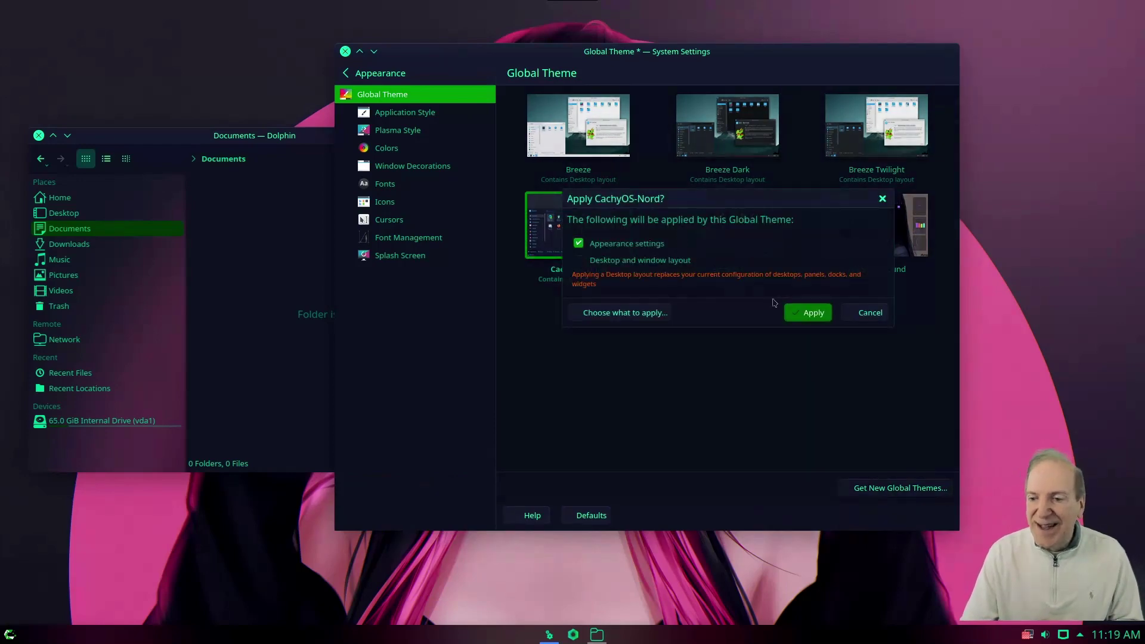
click(814, 313)
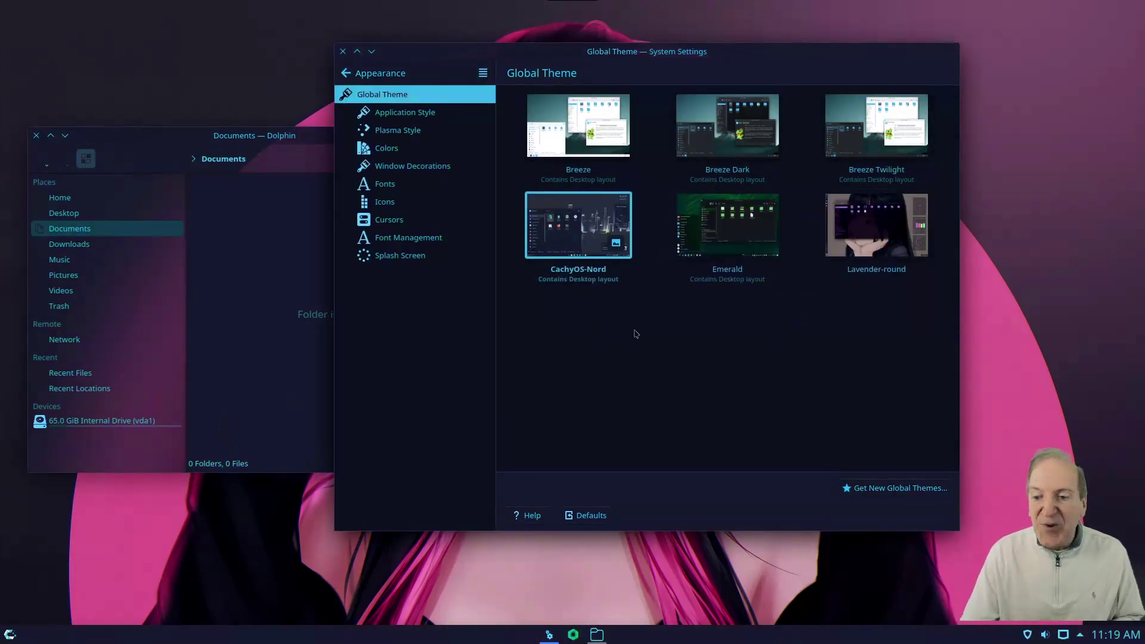
click(866, 242)
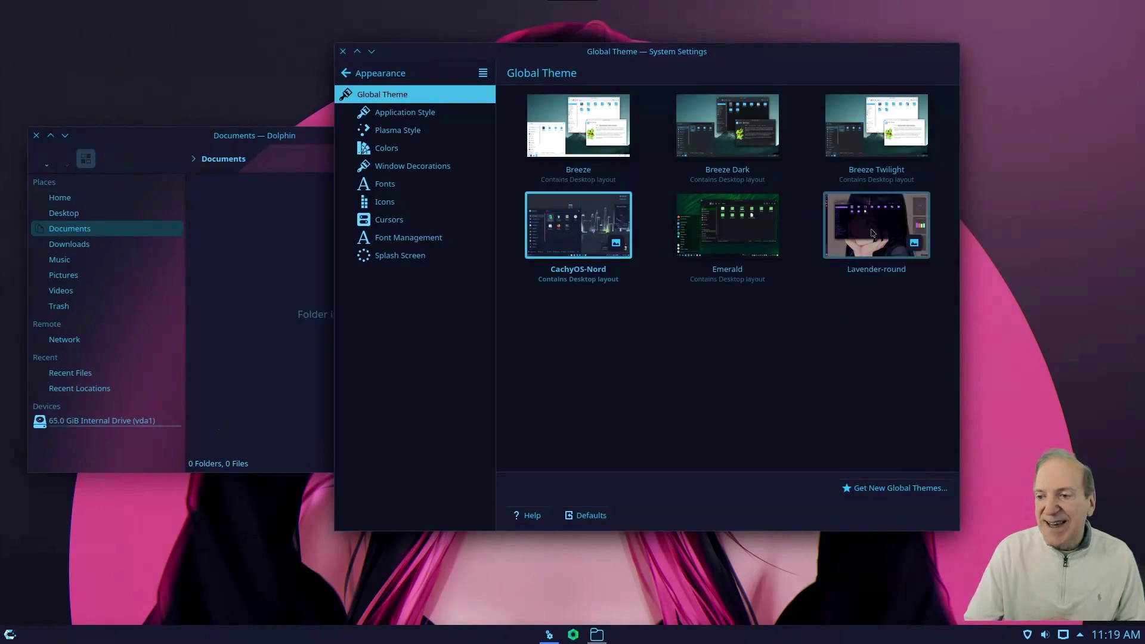
click(11, 635)
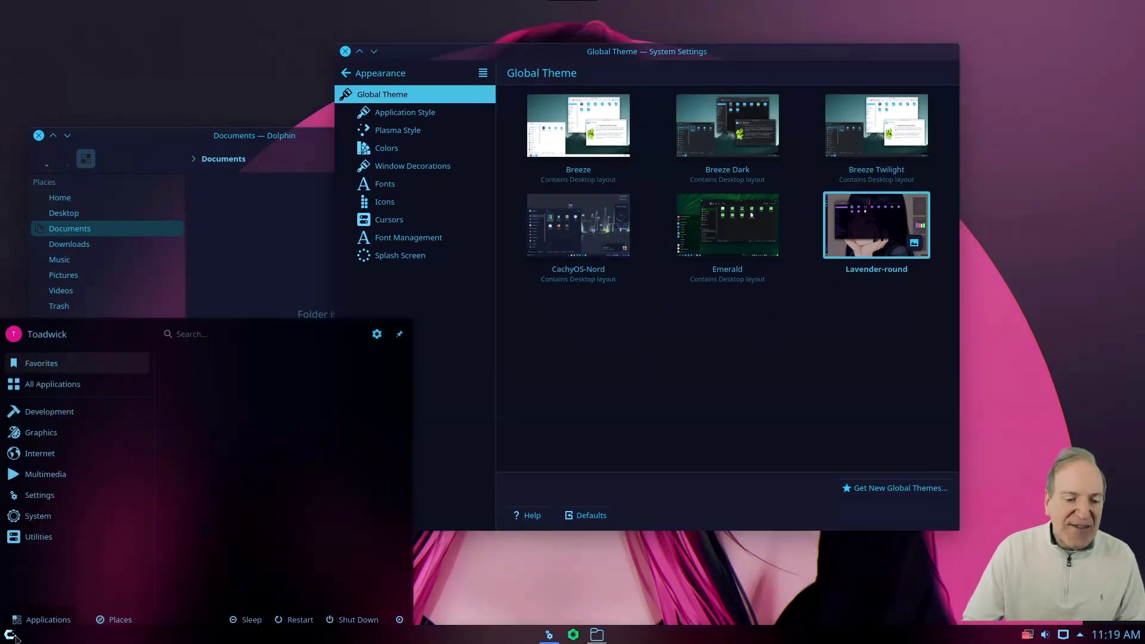
click(751, 382)
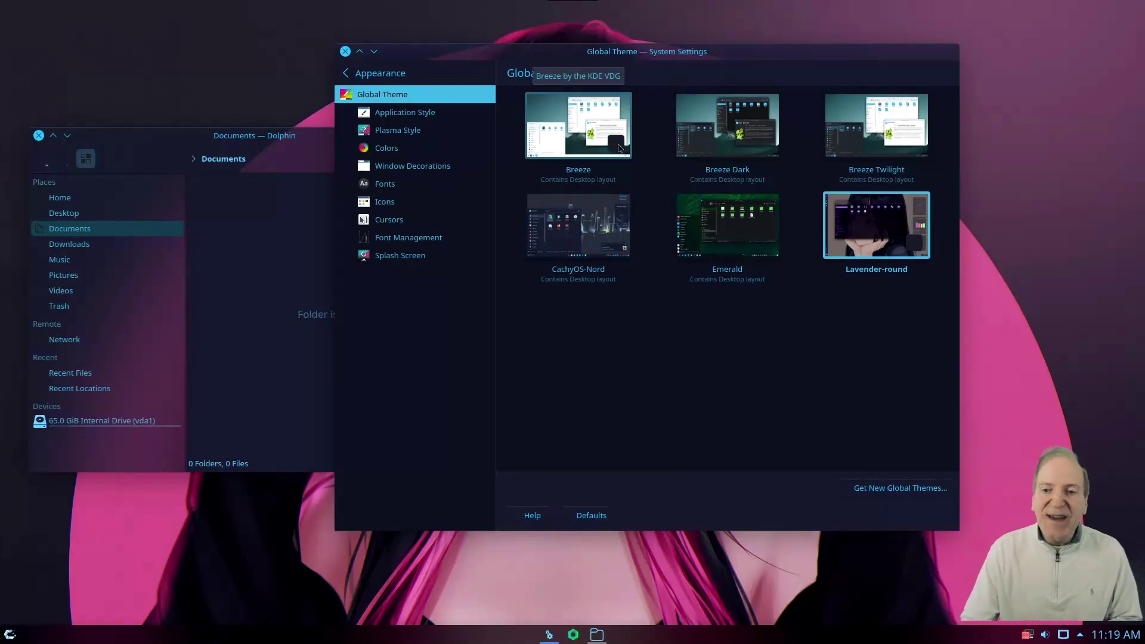
Look over the available application styles and the GTK theme choices in the GNOME/GTK Application Style settings.
click(406, 115)
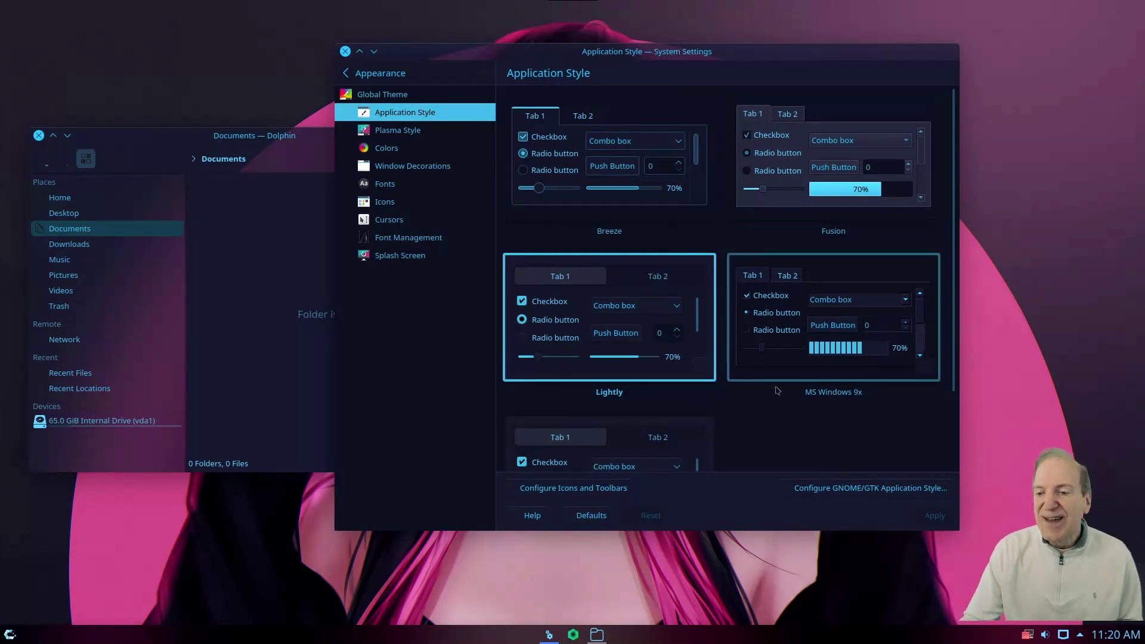
scroll(777, 391, down, 3)
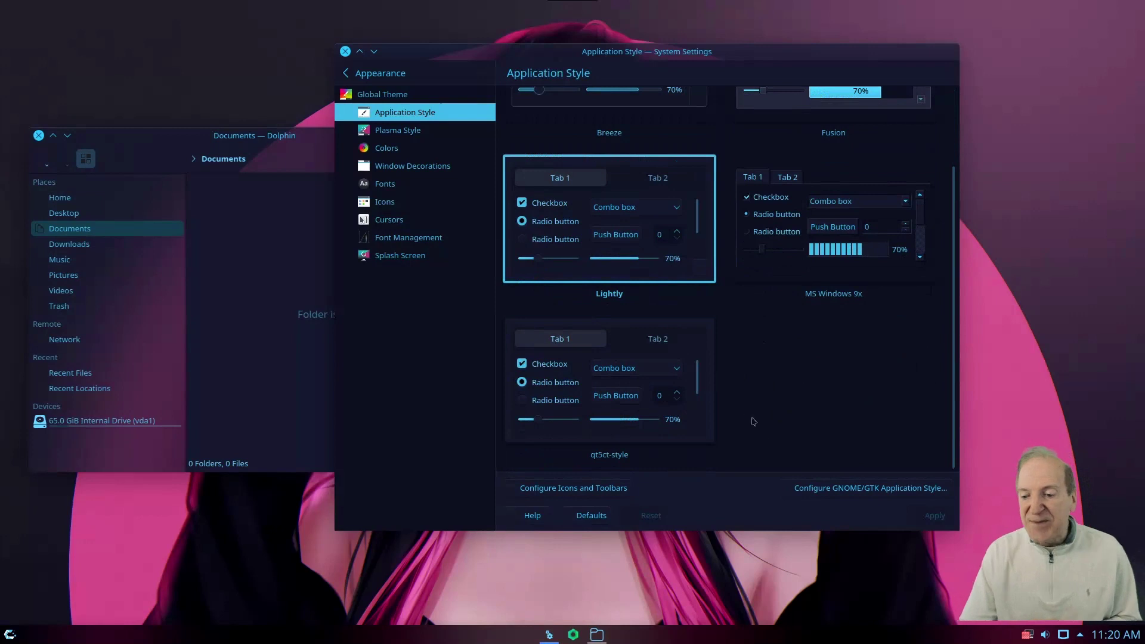
click(867, 489)
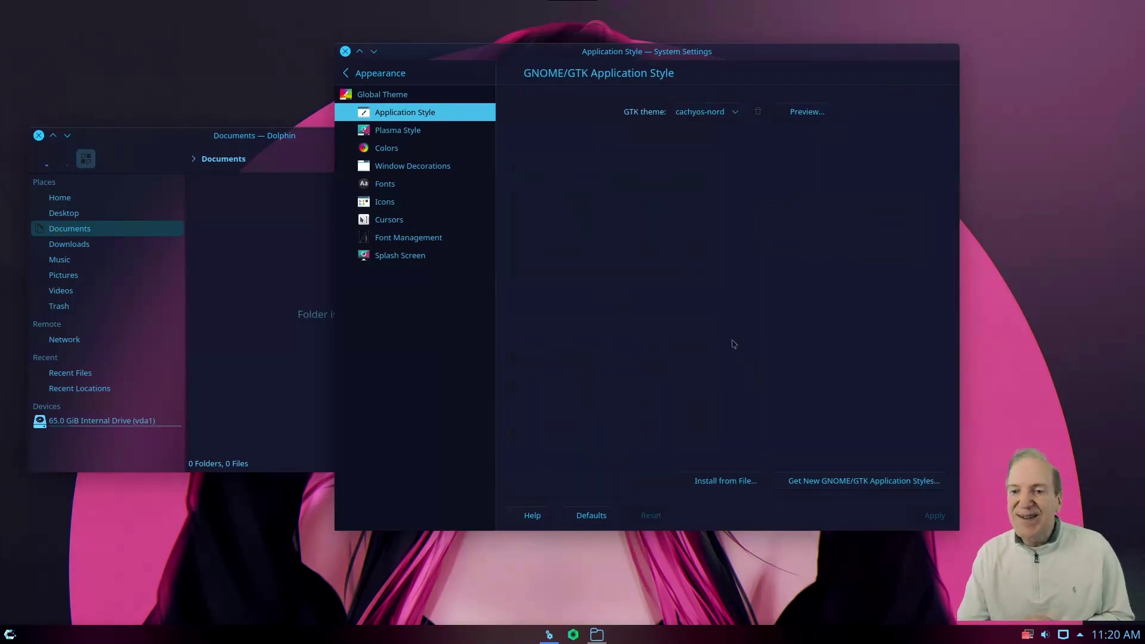
click(736, 114)
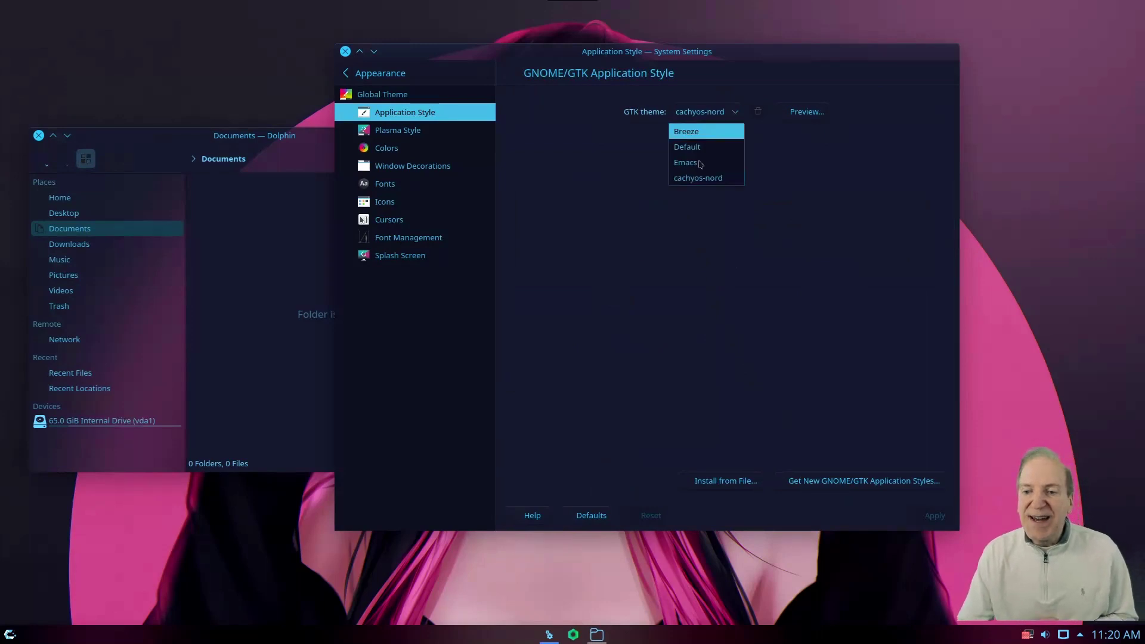
click(762, 75)
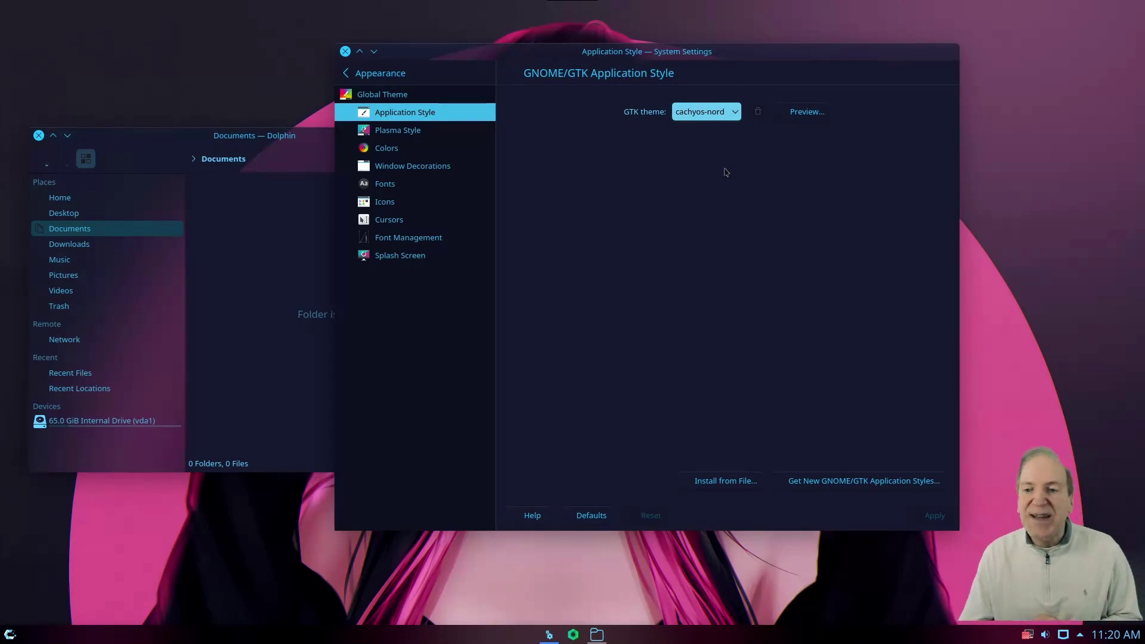
click(737, 114)
click(792, 173)
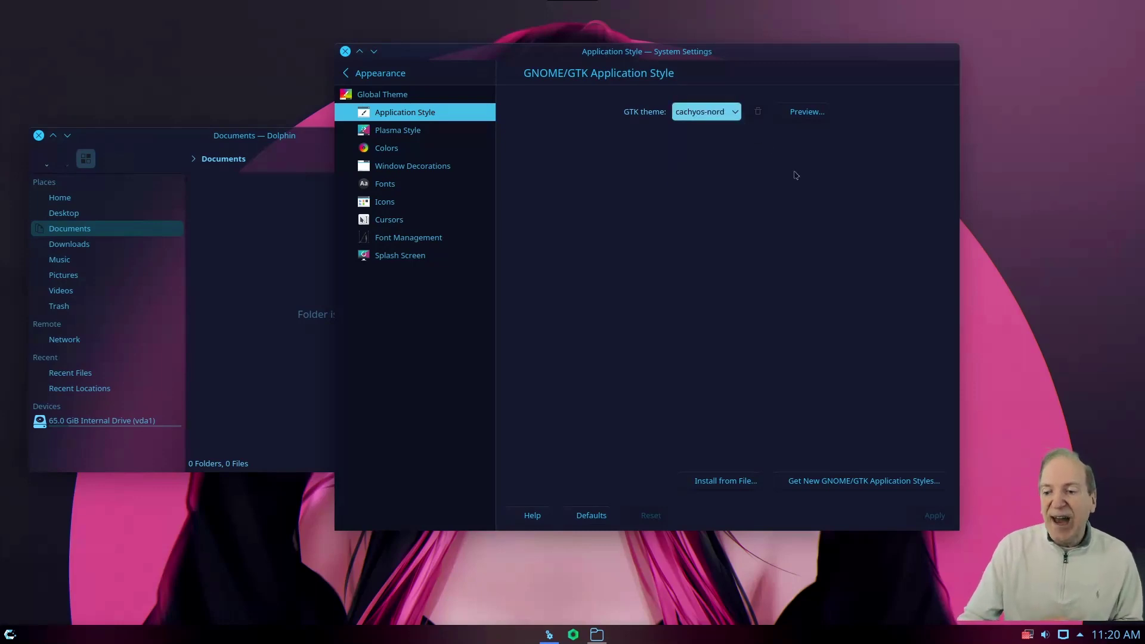
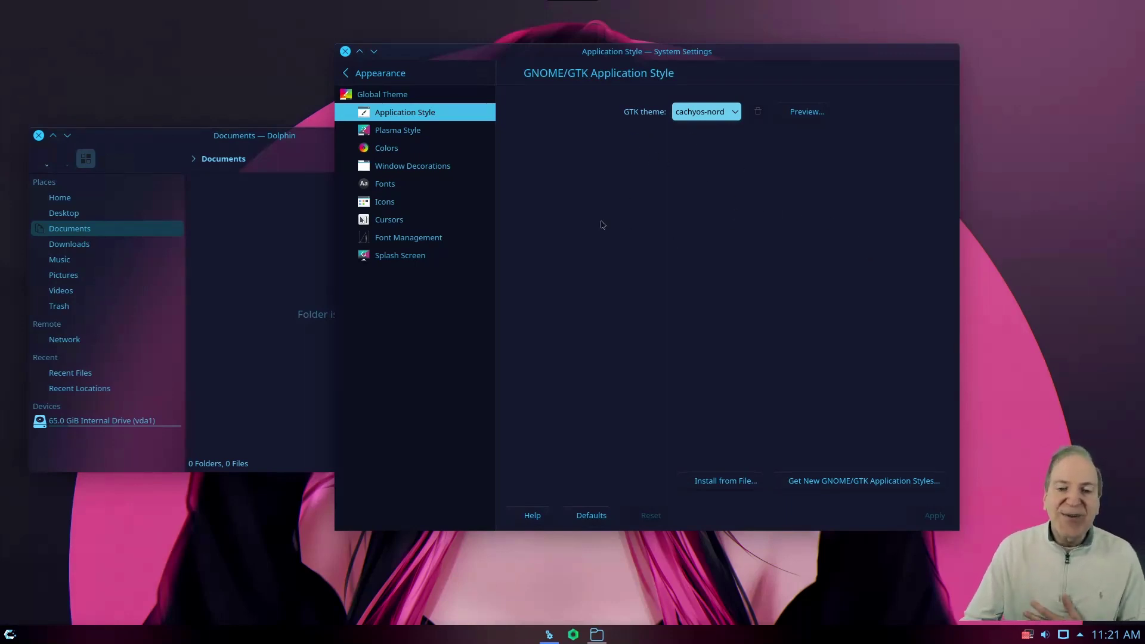
Look over the available Plasma styles and open the Colors settings.
click(410, 136)
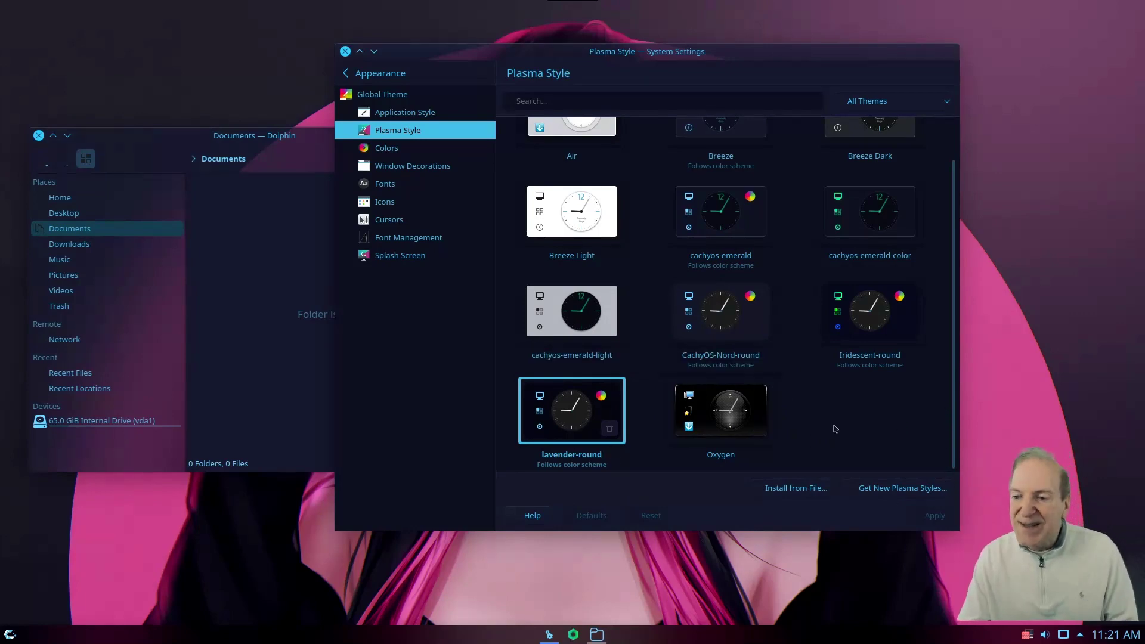
scroll(821, 412, up, 1)
scroll(825, 391, down, 1)
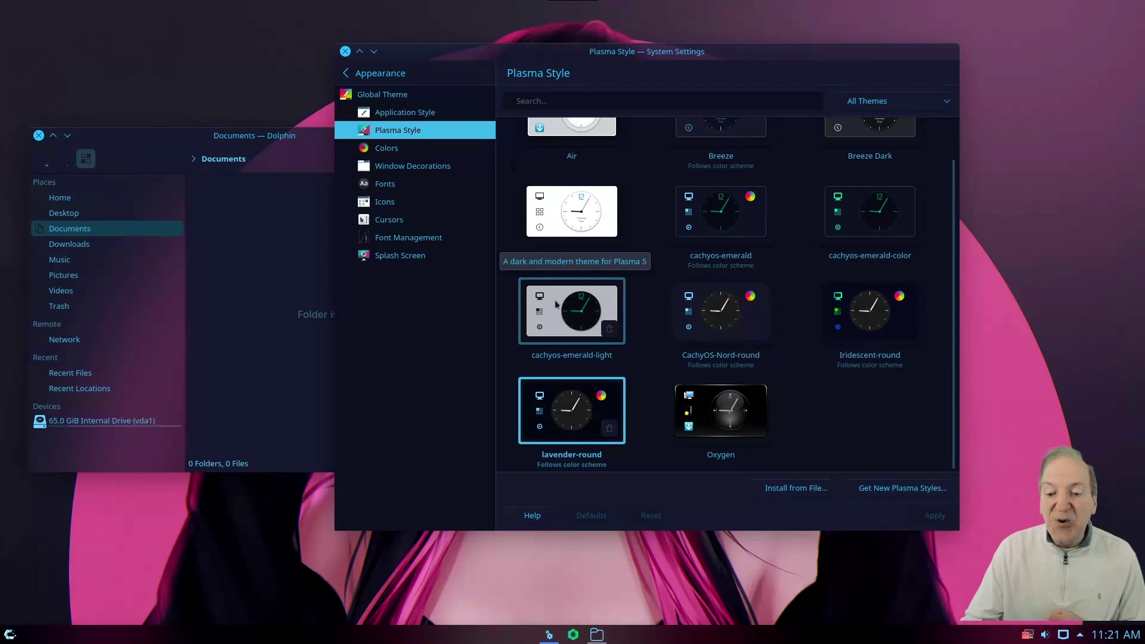
click(380, 149)
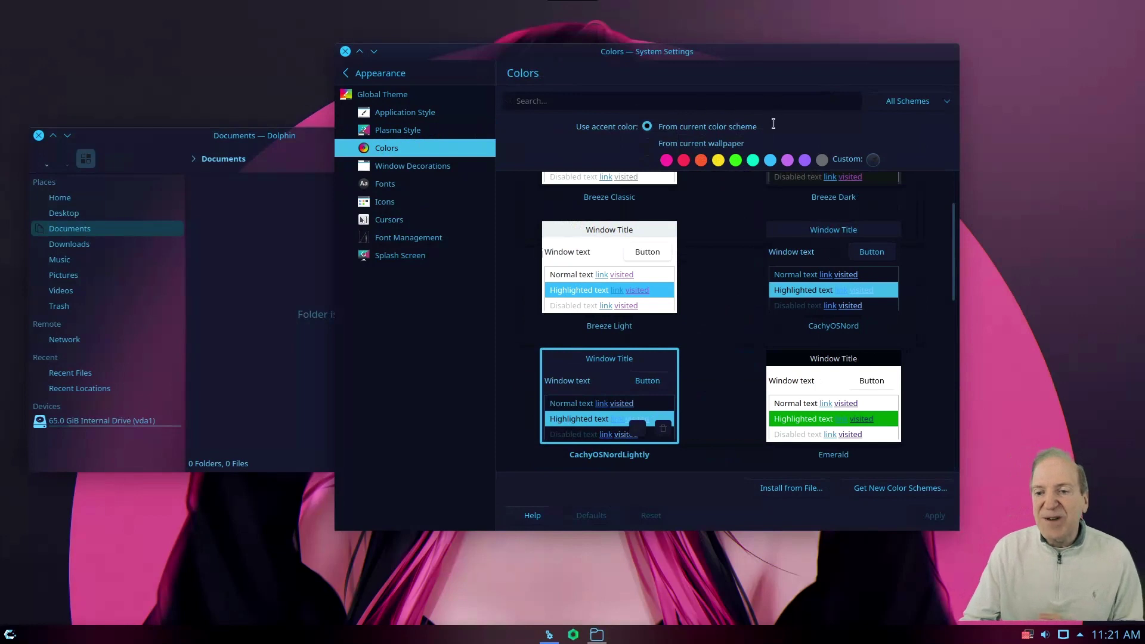
Take the accent color from the current wallpaper, apply it, and compare the application launcher's appearance beforehand.
click(7, 633)
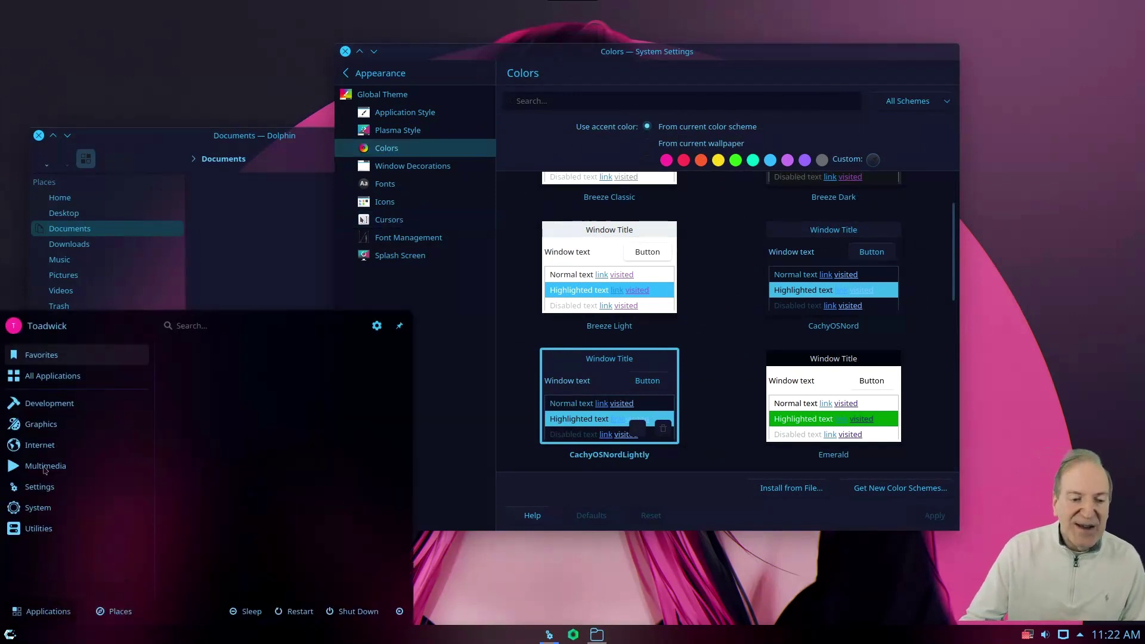
click(607, 151)
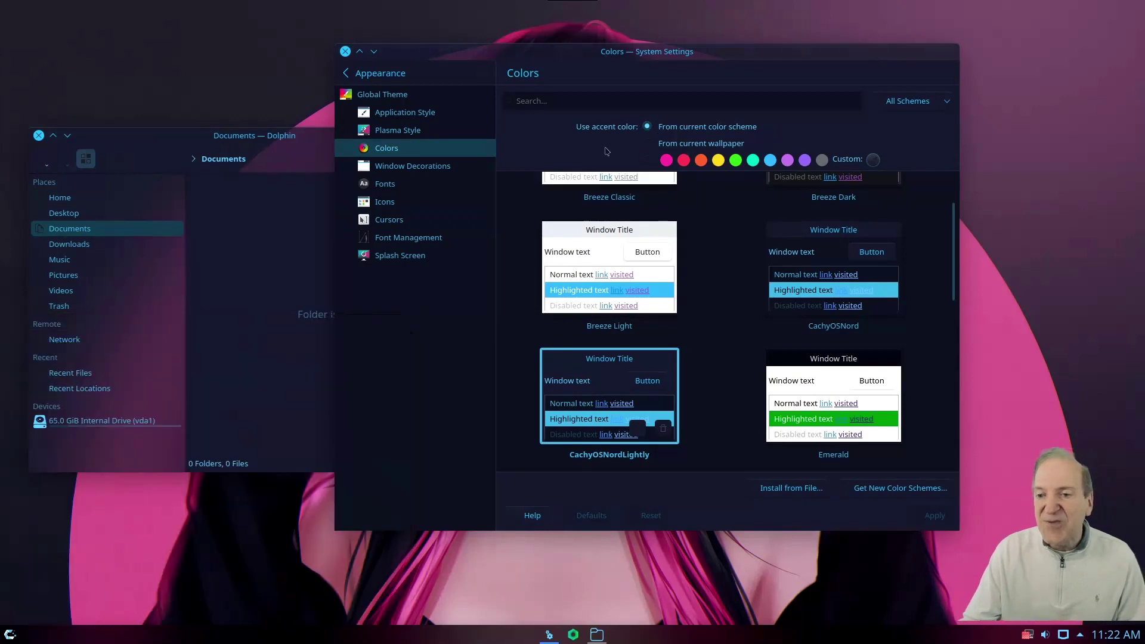
click(648, 143)
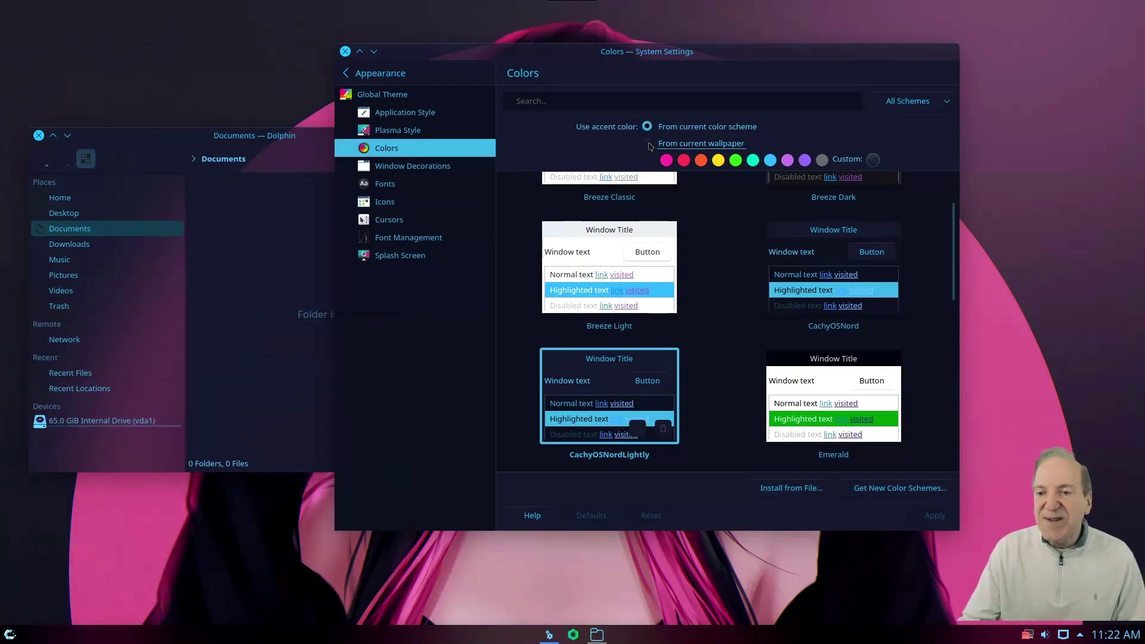
click(10, 636)
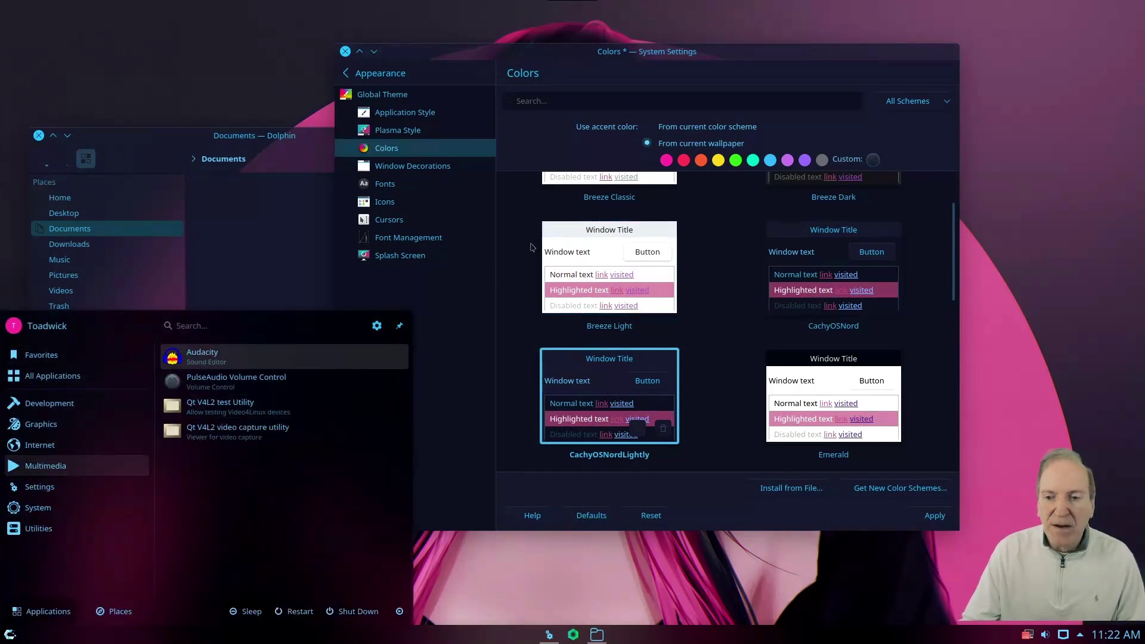
click(885, 474)
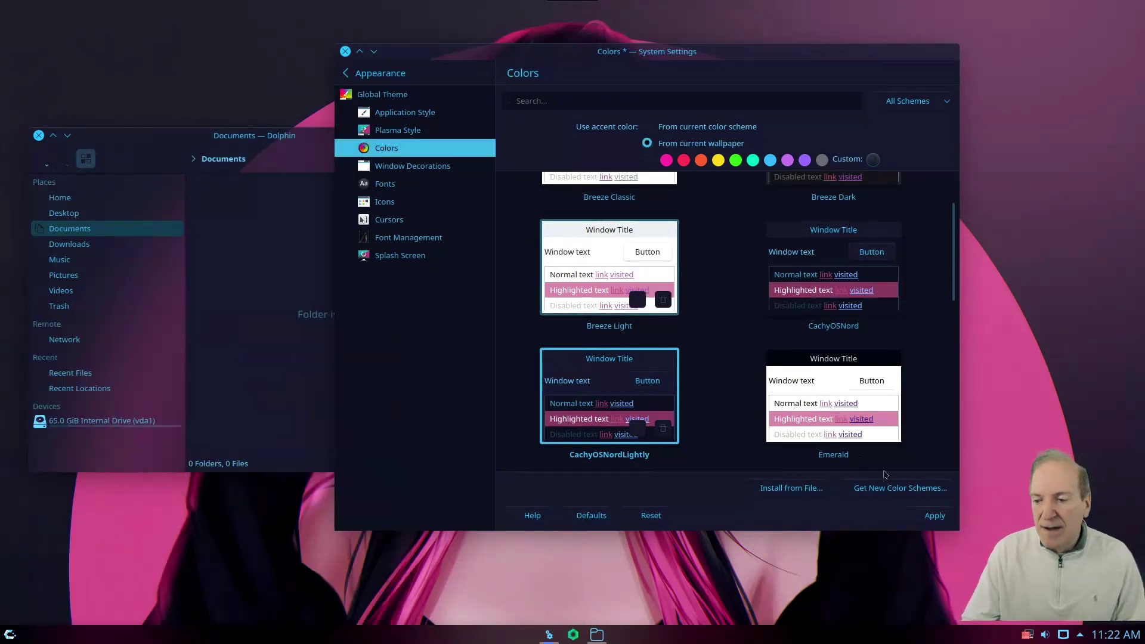
click(935, 515)
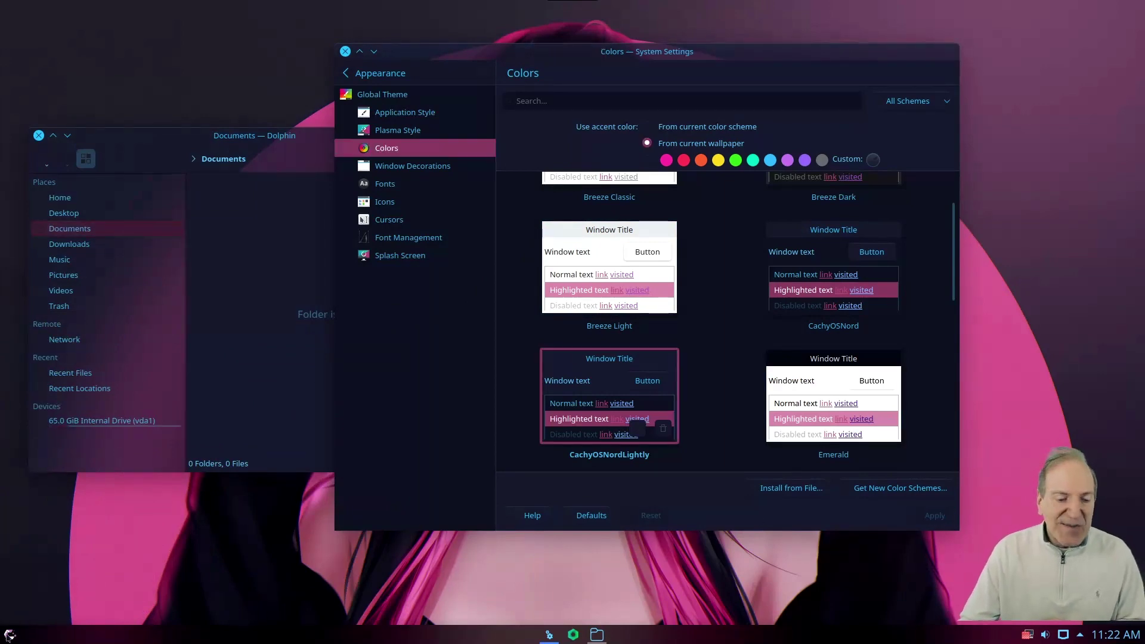
Check how the wallpaper-based accent color looks in the application launcher and the Dolphin window.
click(9, 634)
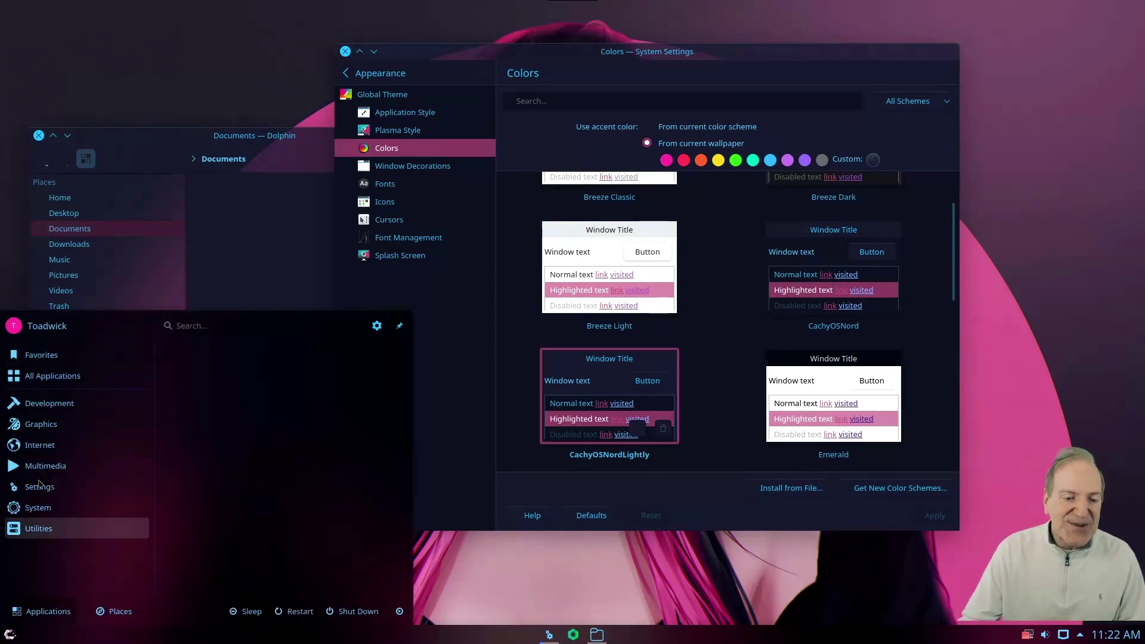
mouse_move(41, 445)
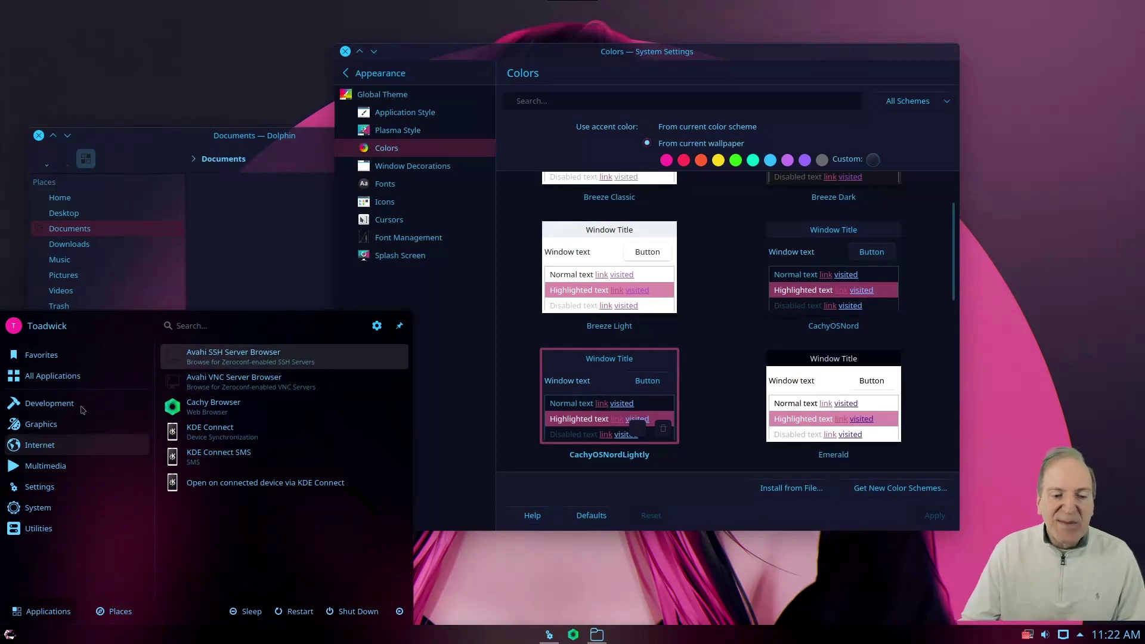
mouse_move(35, 377)
click(519, 199)
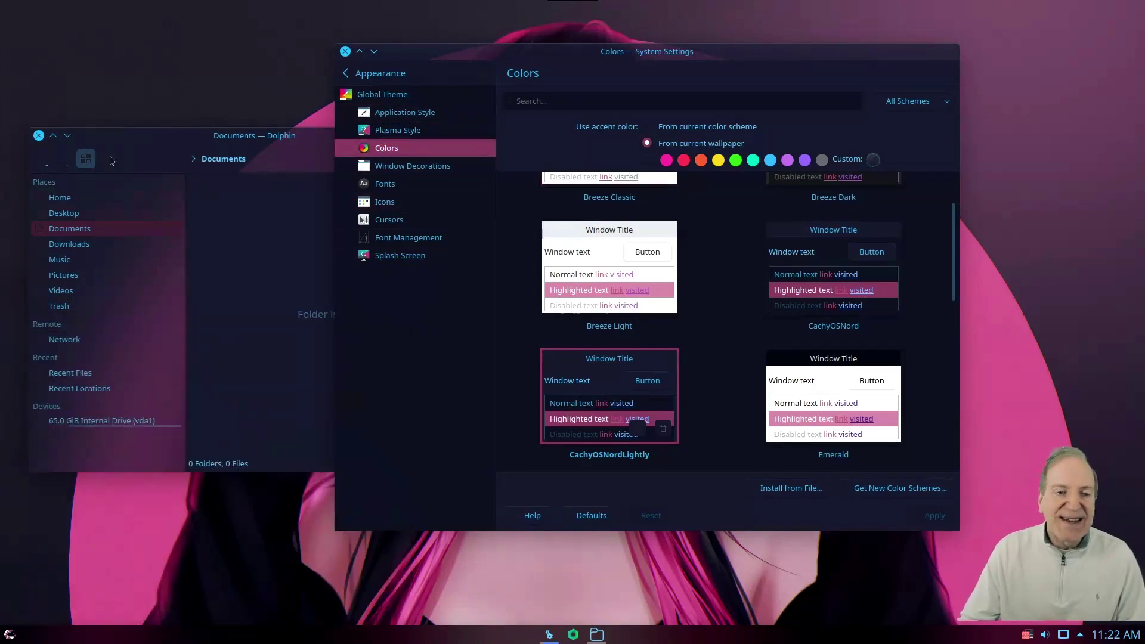
click(206, 191)
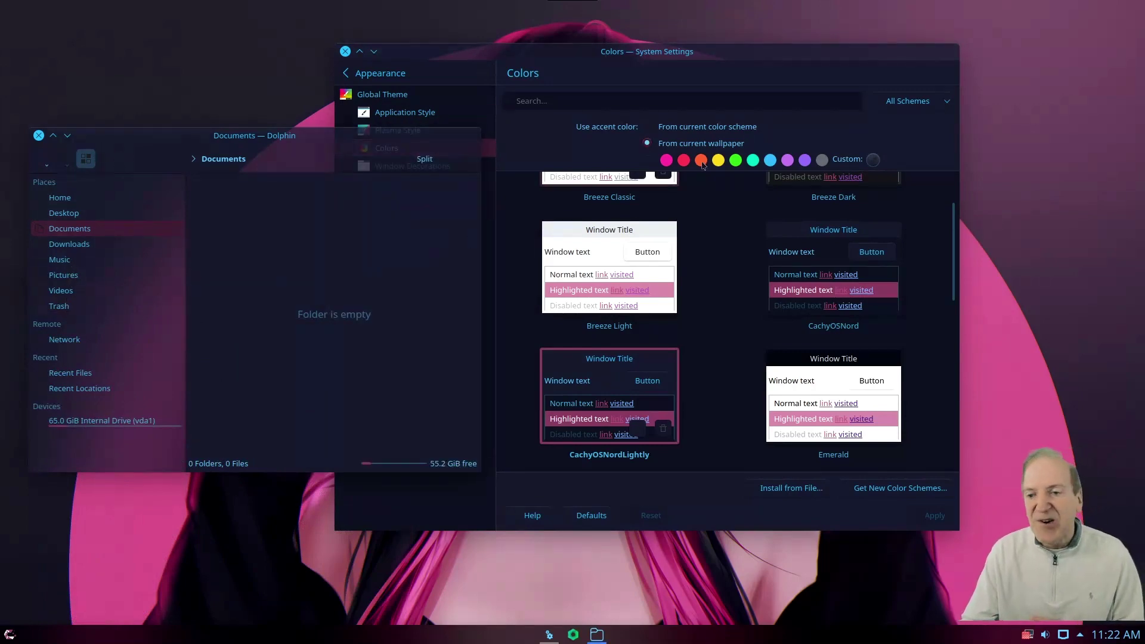
Switch the accent color back to the one from the current color scheme and apply it.
click(653, 143)
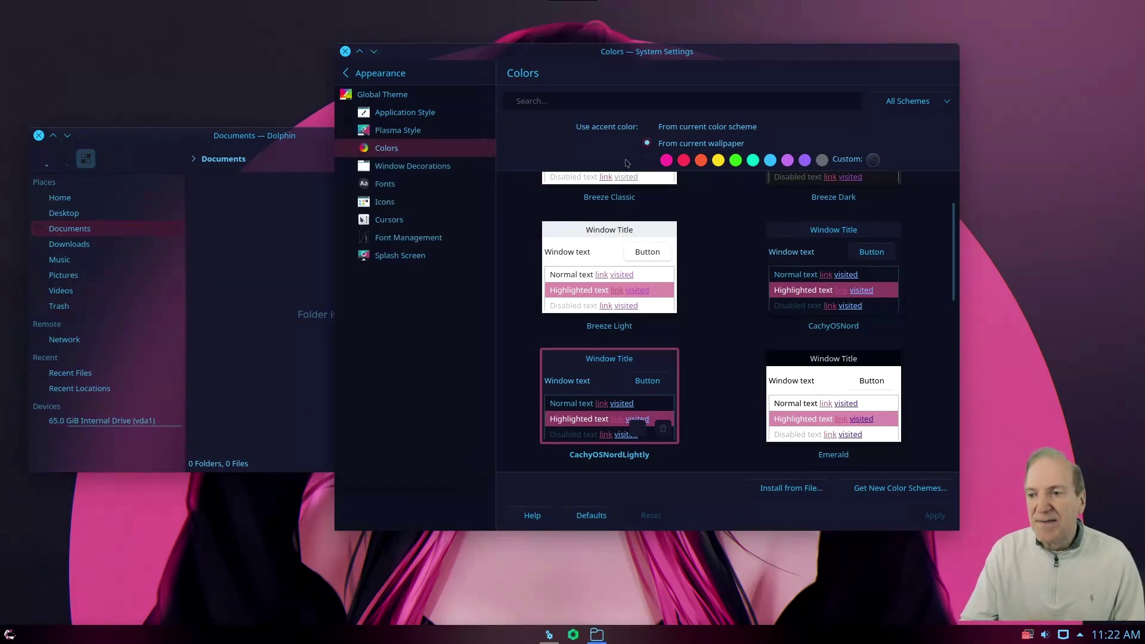
click(650, 128)
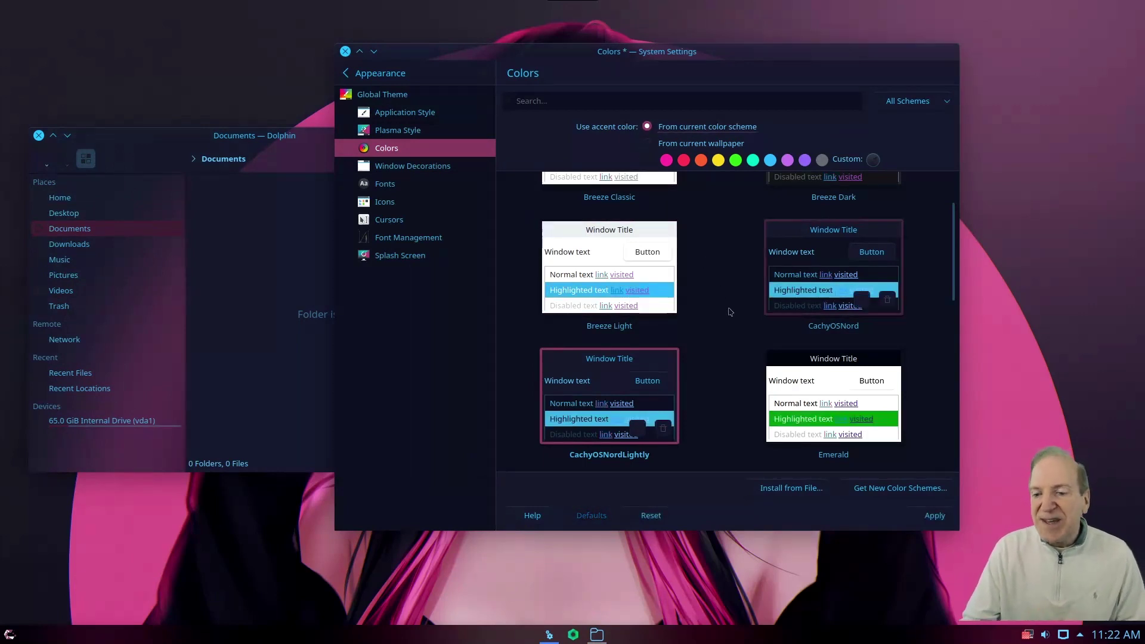
click(934, 515)
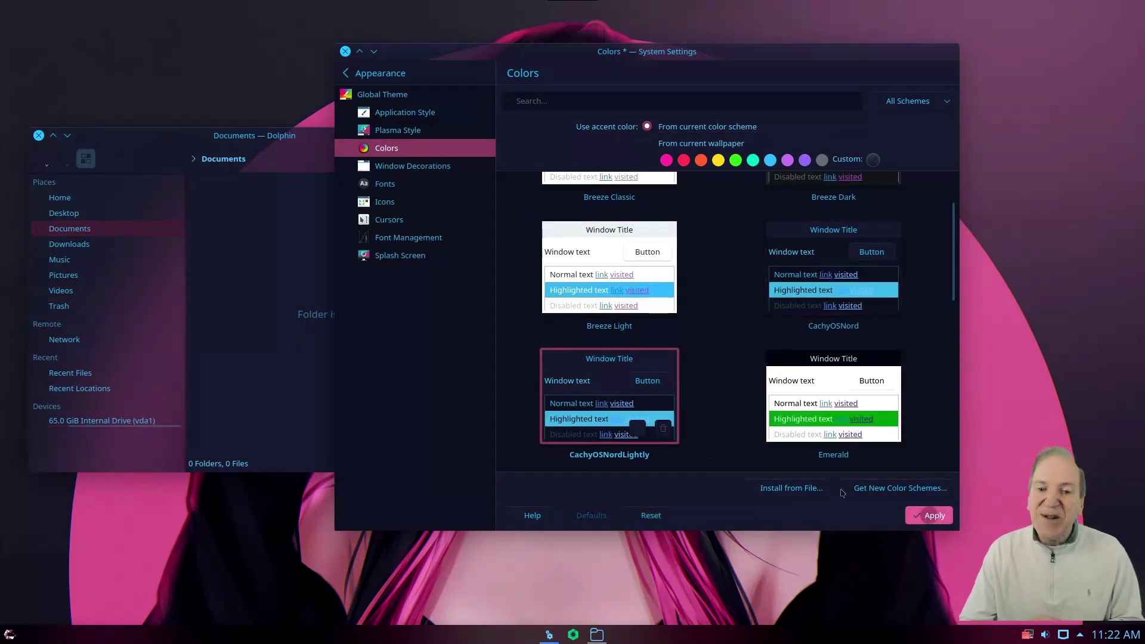
In Window Decorations, move the titlebar's close, maximize and minimize buttons to its right end, in minimize, maximize, close order, and apply.
click(421, 171)
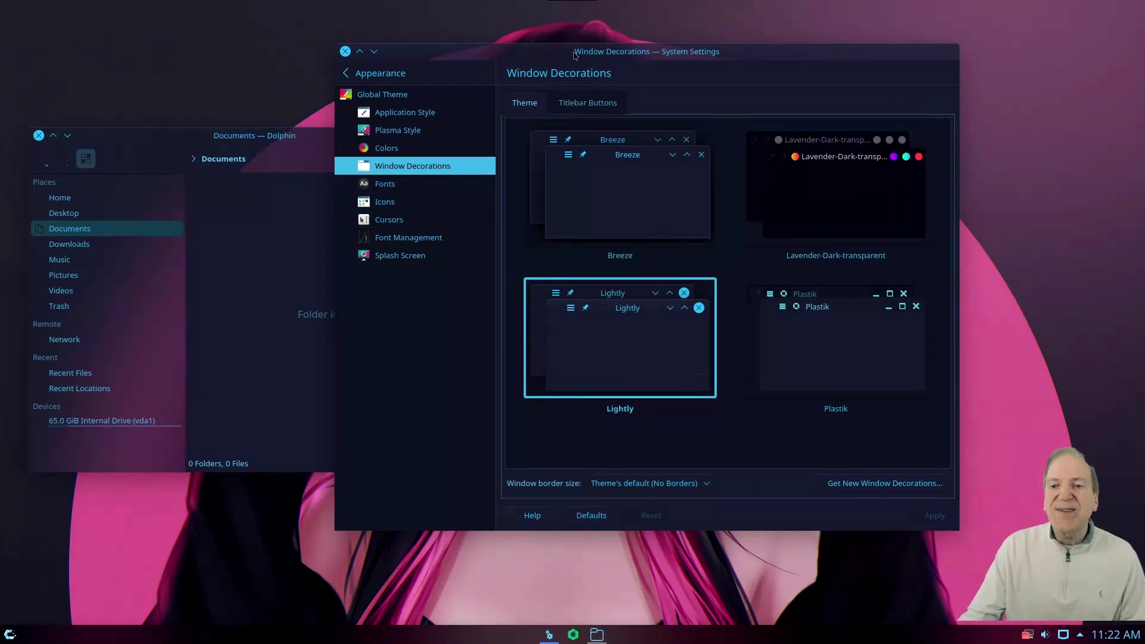
drag(571, 53, 497, 43)
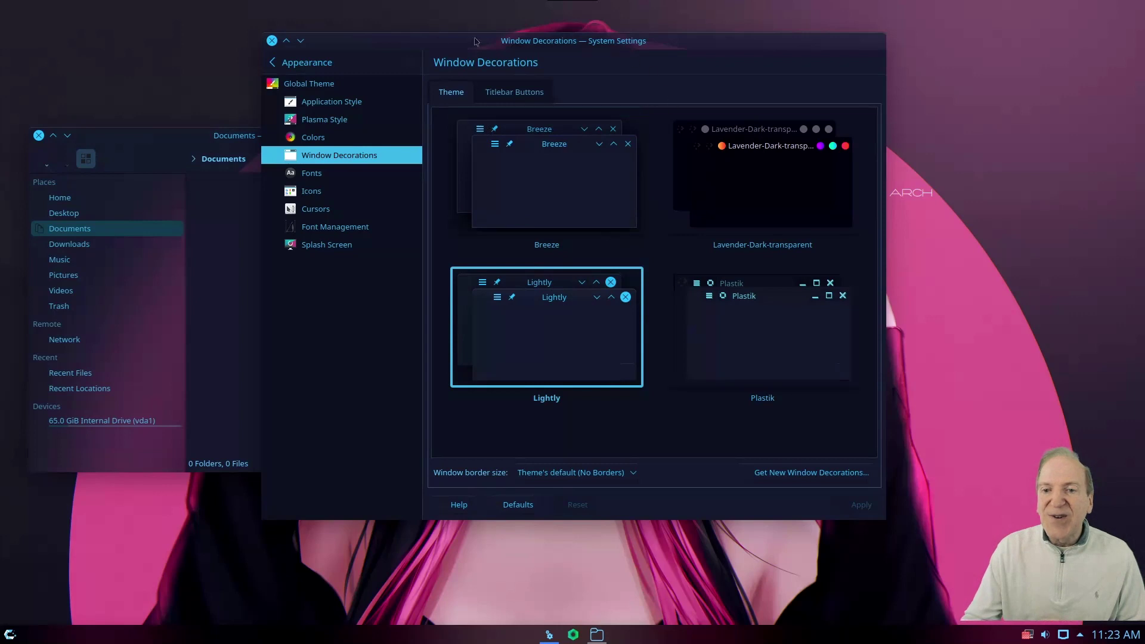
click(501, 93)
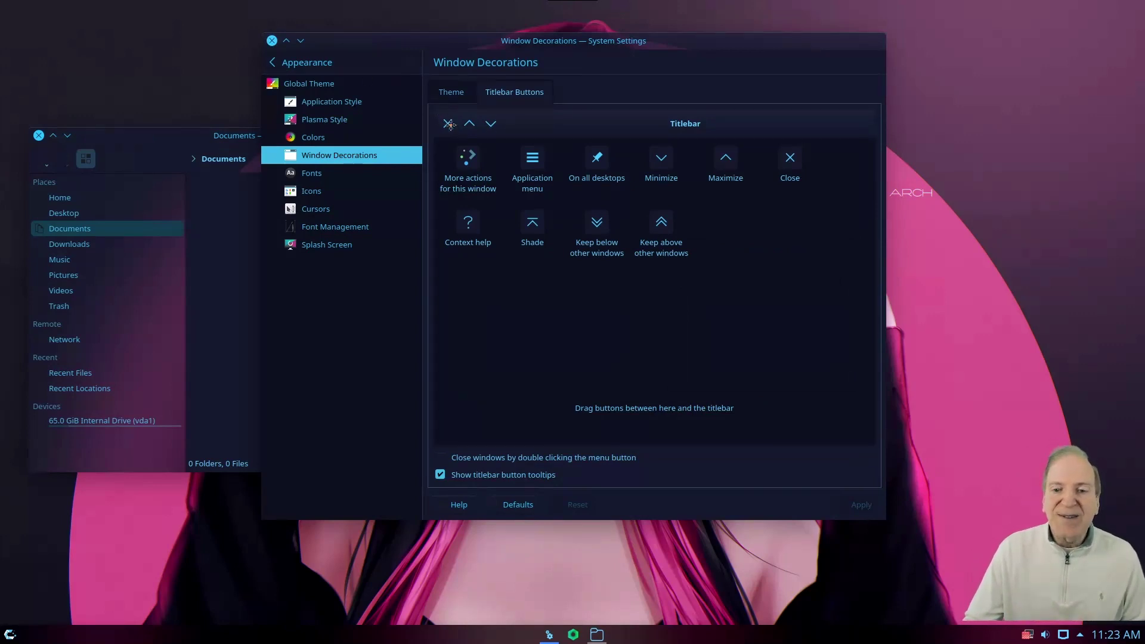
drag(449, 123, 875, 122)
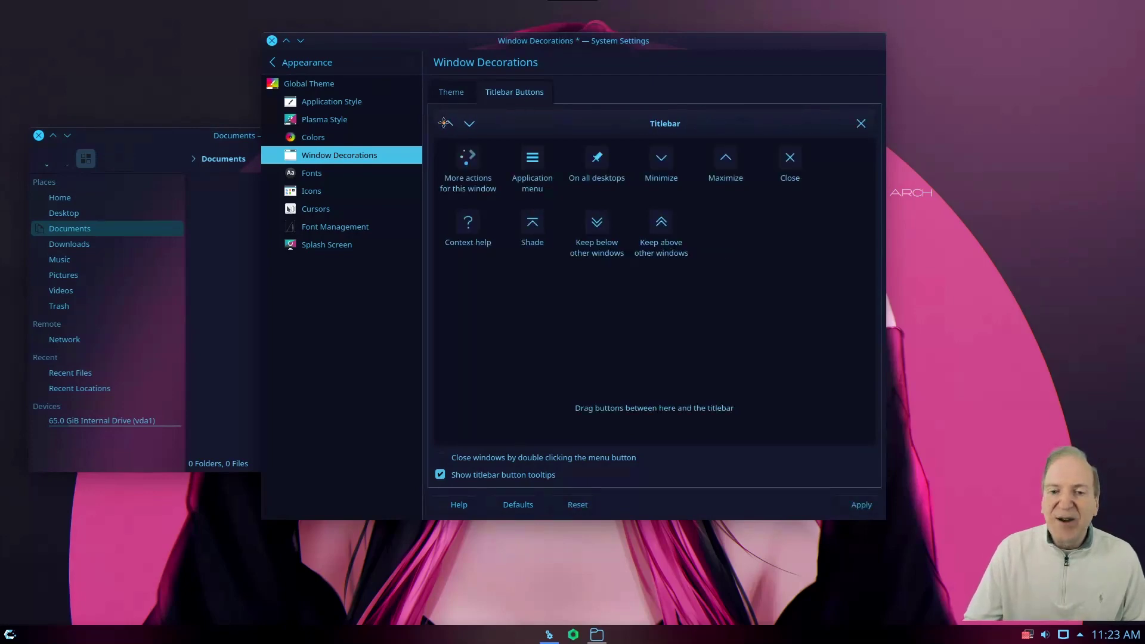
drag(444, 123, 843, 128)
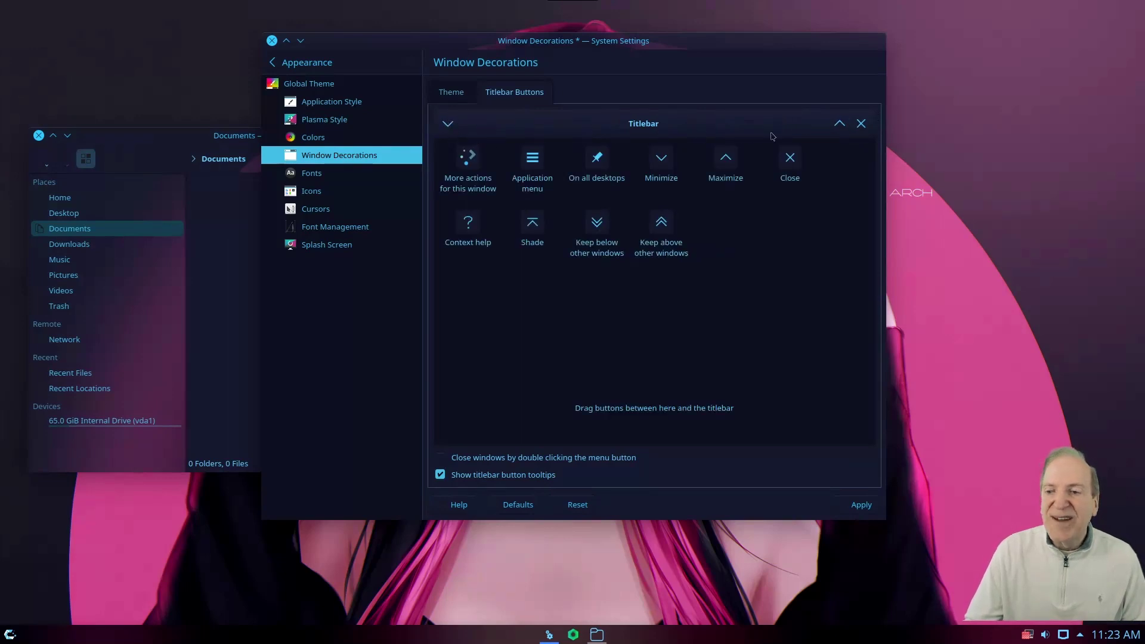
drag(773, 137, 822, 124)
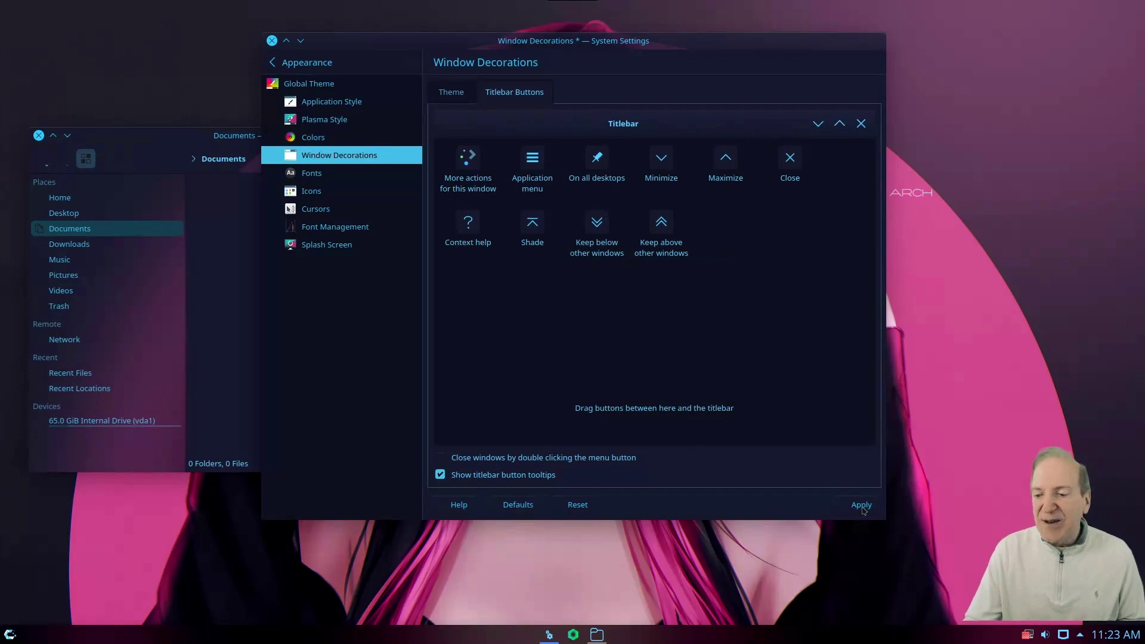
click(862, 506)
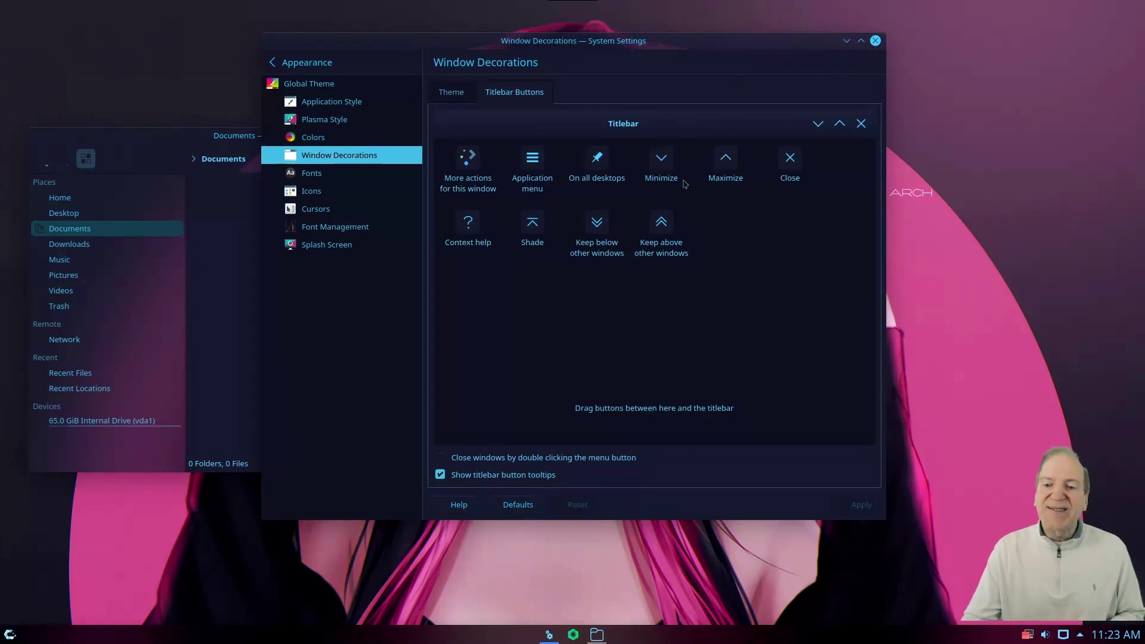
Look over the Fonts settings and the available icon themes in the Appearance settings.
click(316, 180)
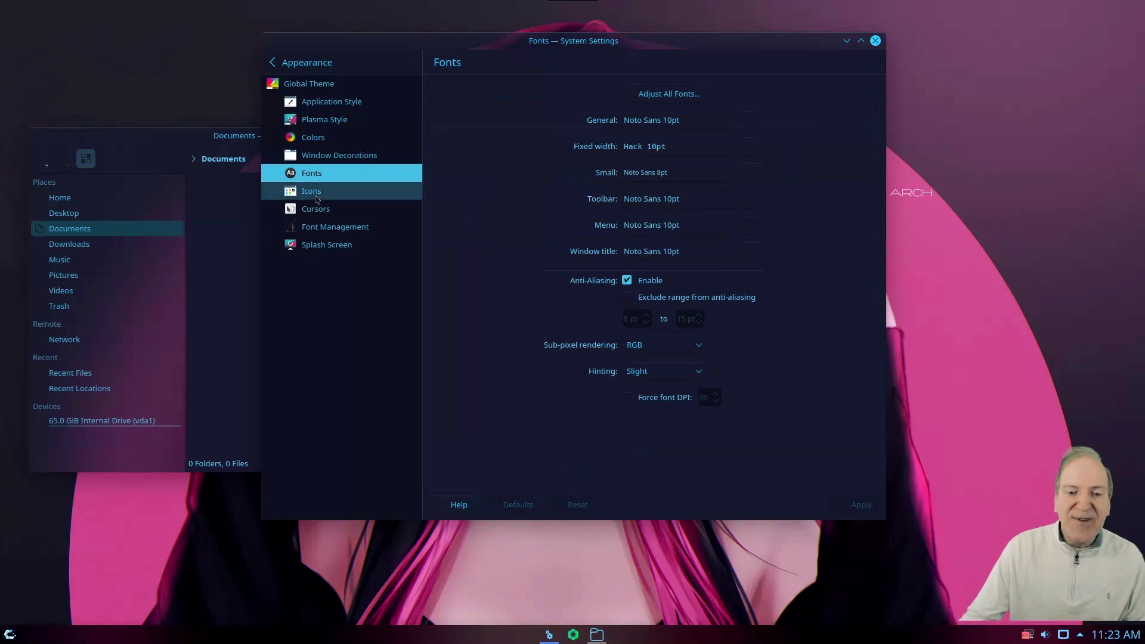
click(315, 198)
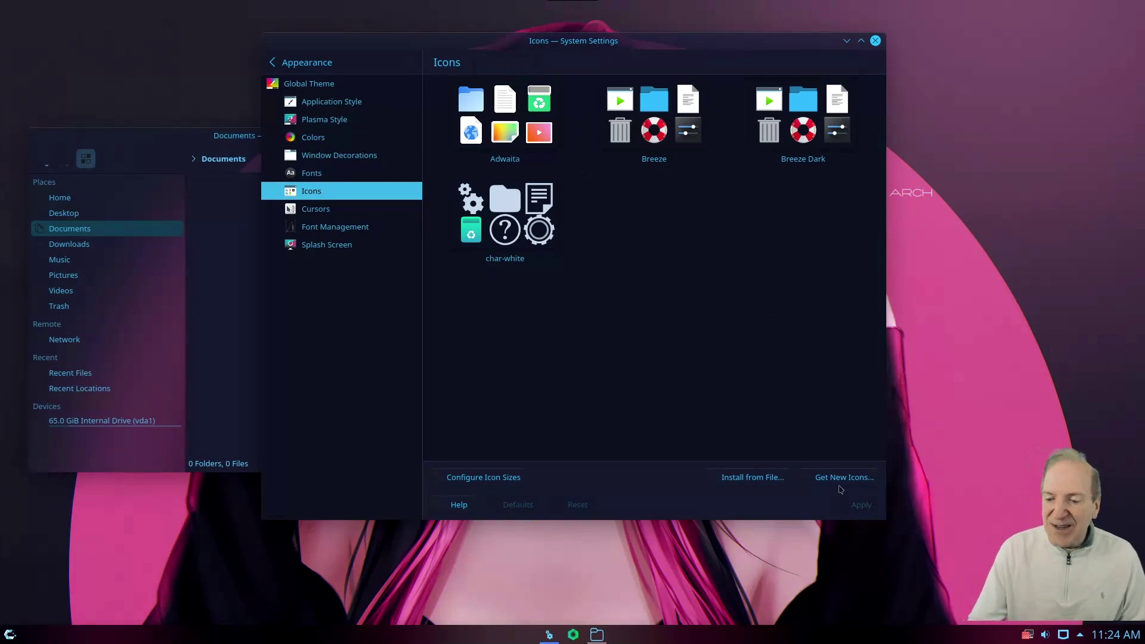
click(294, 64)
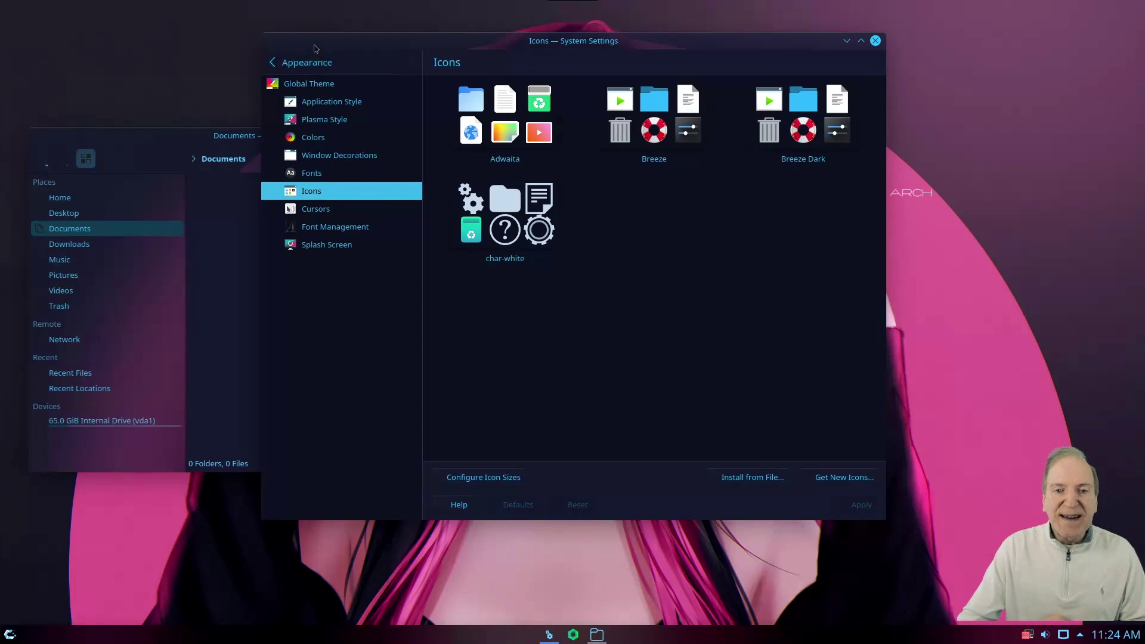
Find the Oxygen Yellow Cursor among the downloadable cursor themes by searching for "oxygen yellow", install it, and close the download window.
click(326, 210)
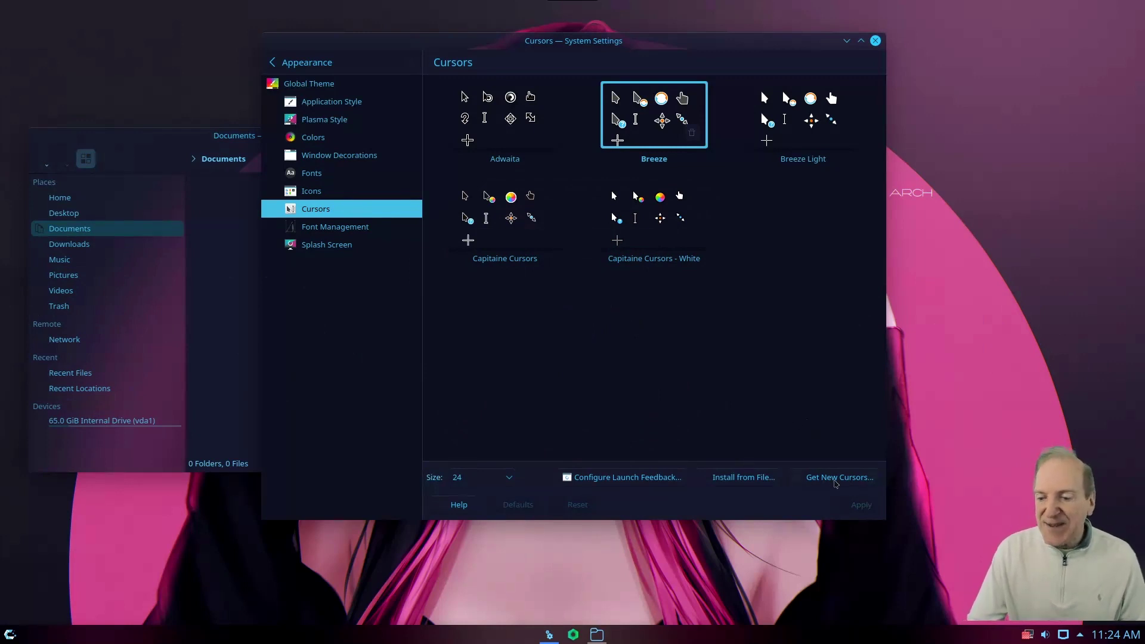
click(836, 480)
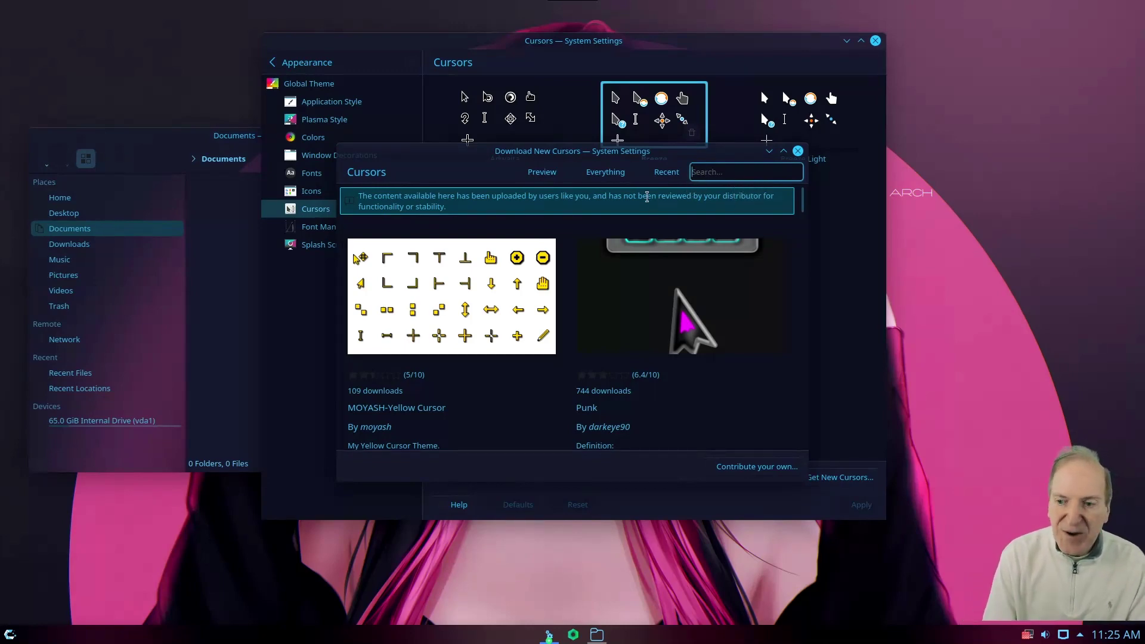
mouse_move(762, 327)
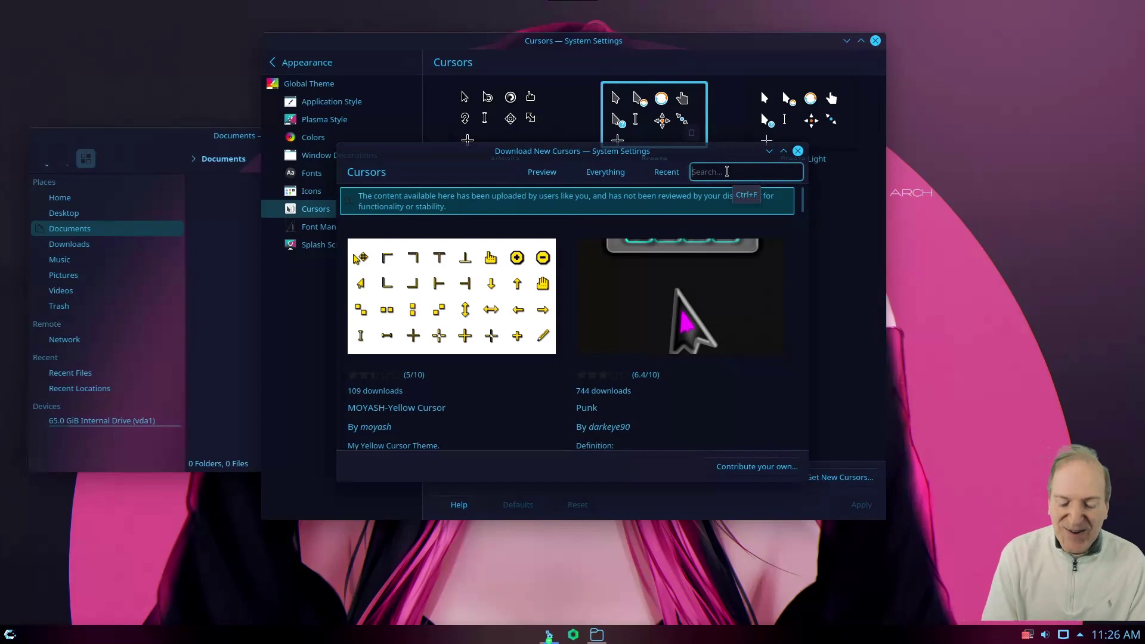
text(oxygen yellow)
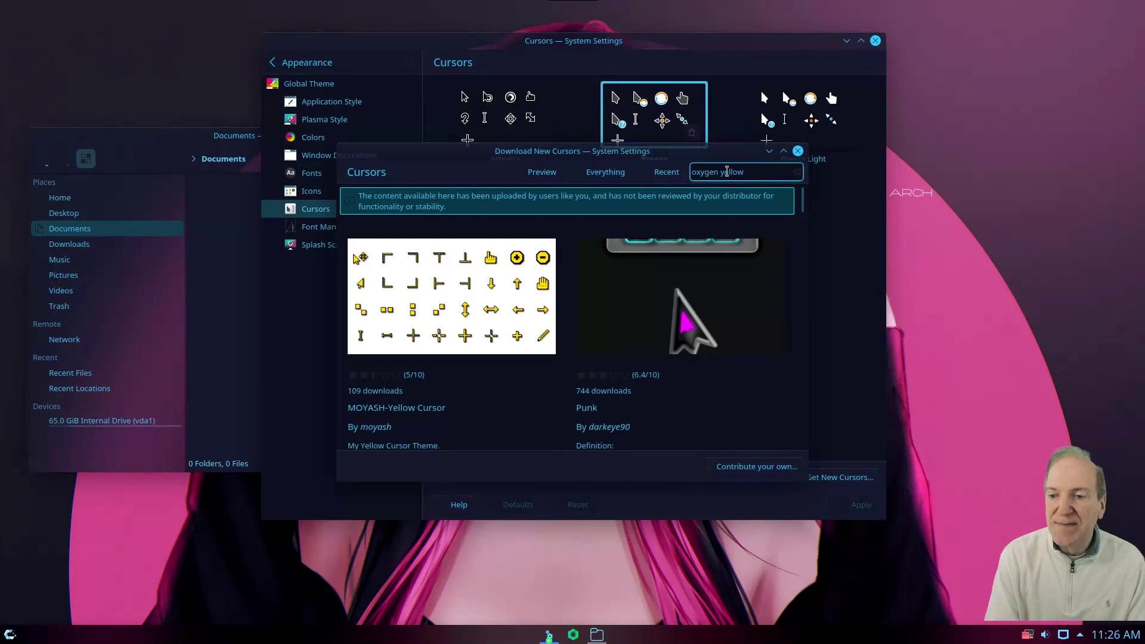
key(Return)
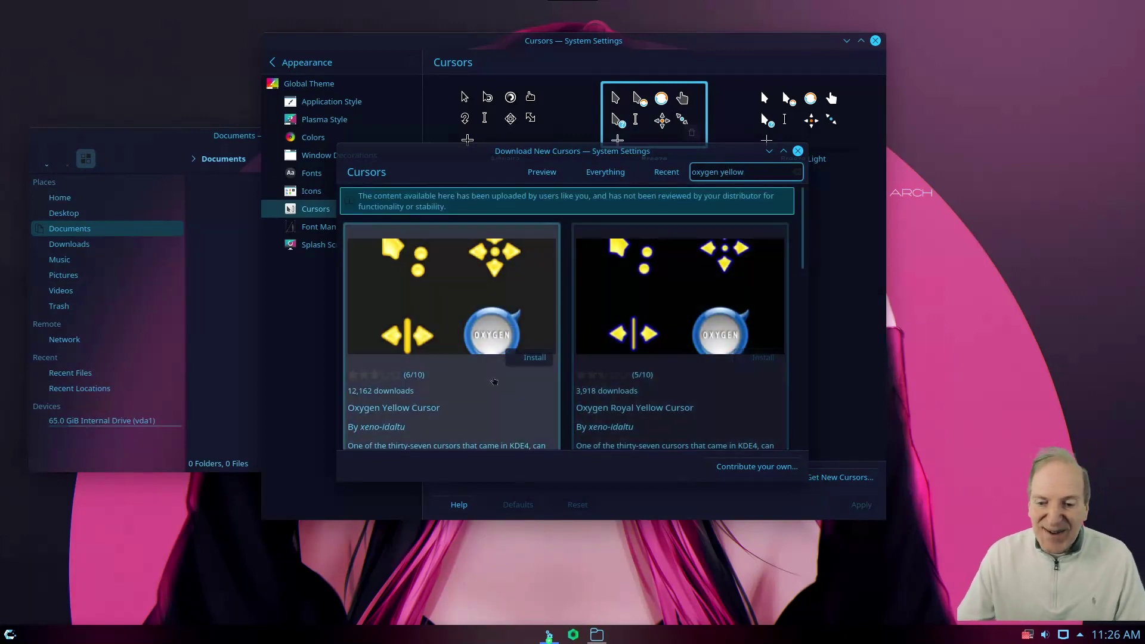
click(533, 358)
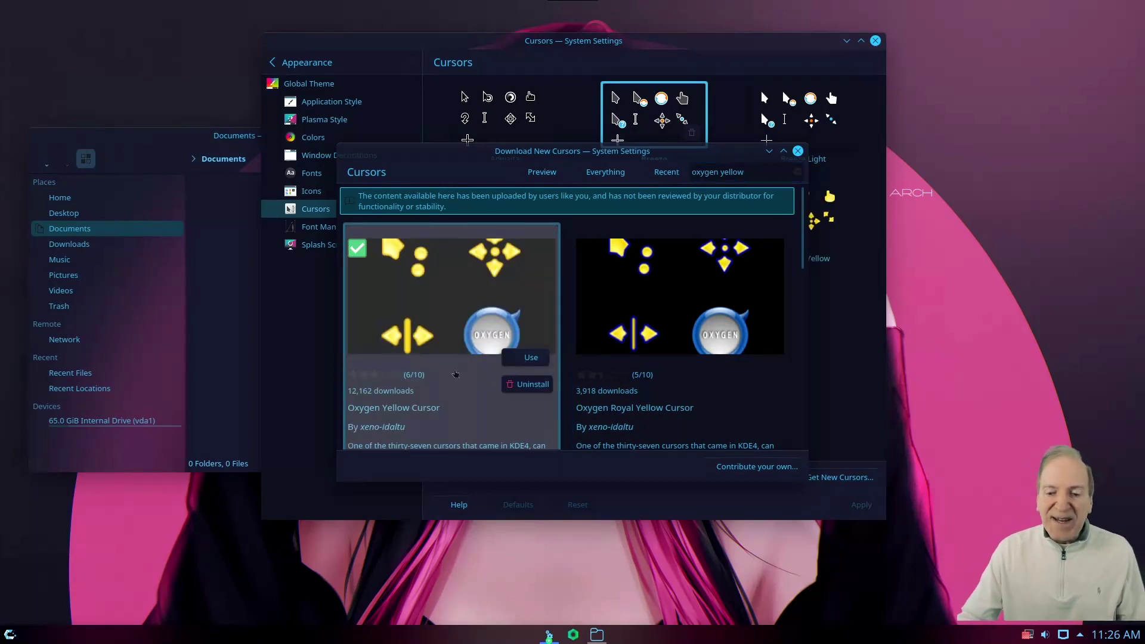
click(525, 357)
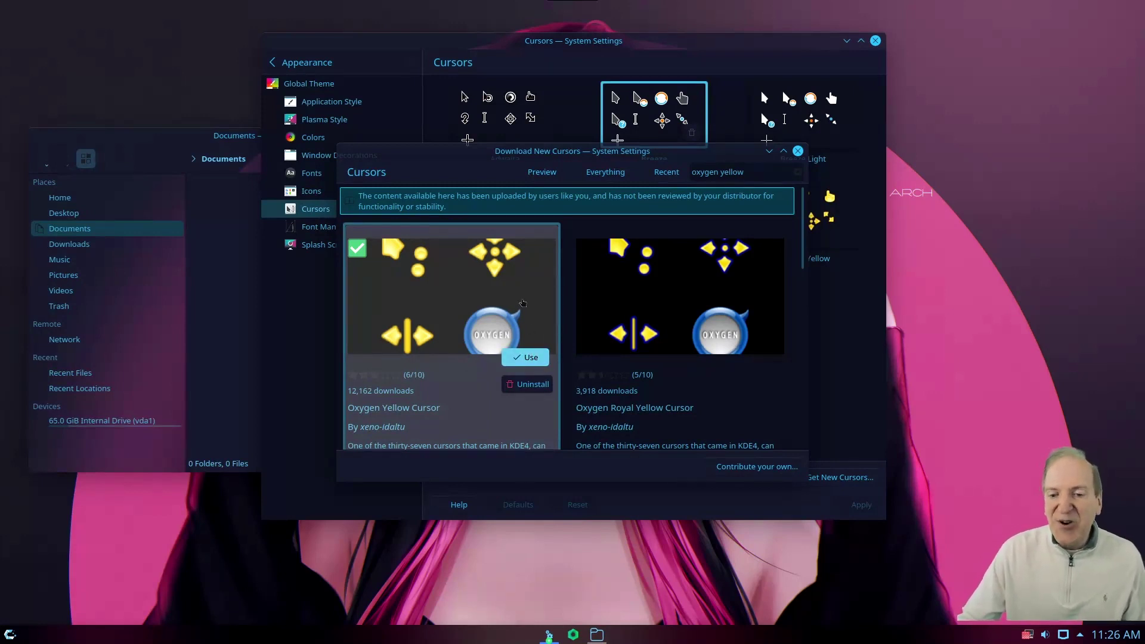
click(798, 152)
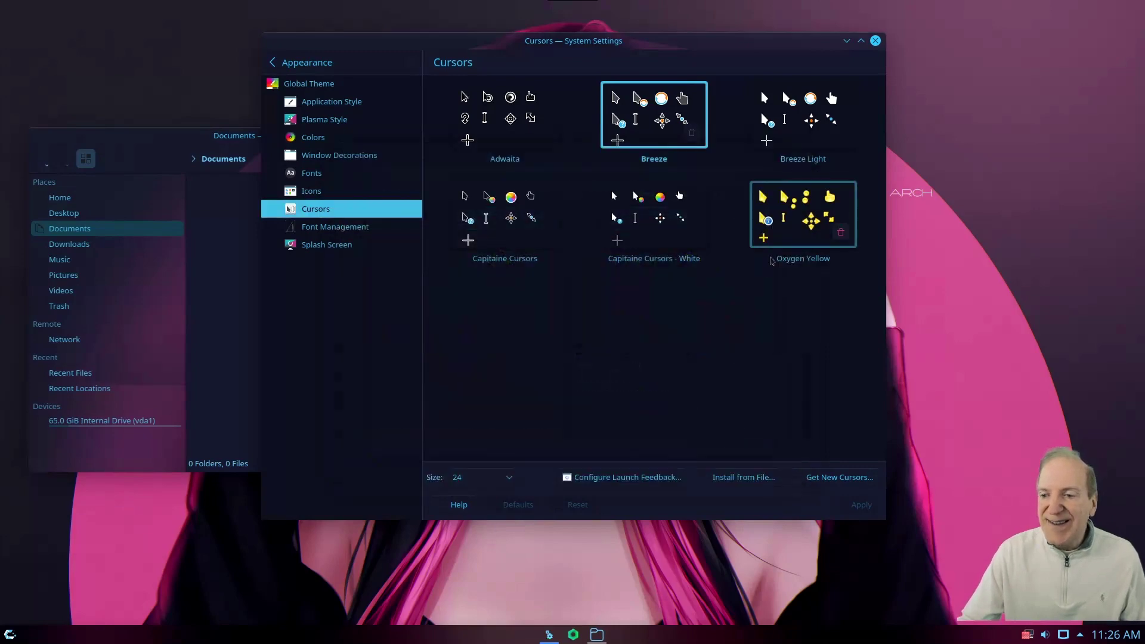
Select the Oxygen Yellow cursor theme, set its size to 48, and apply the change.
click(795, 225)
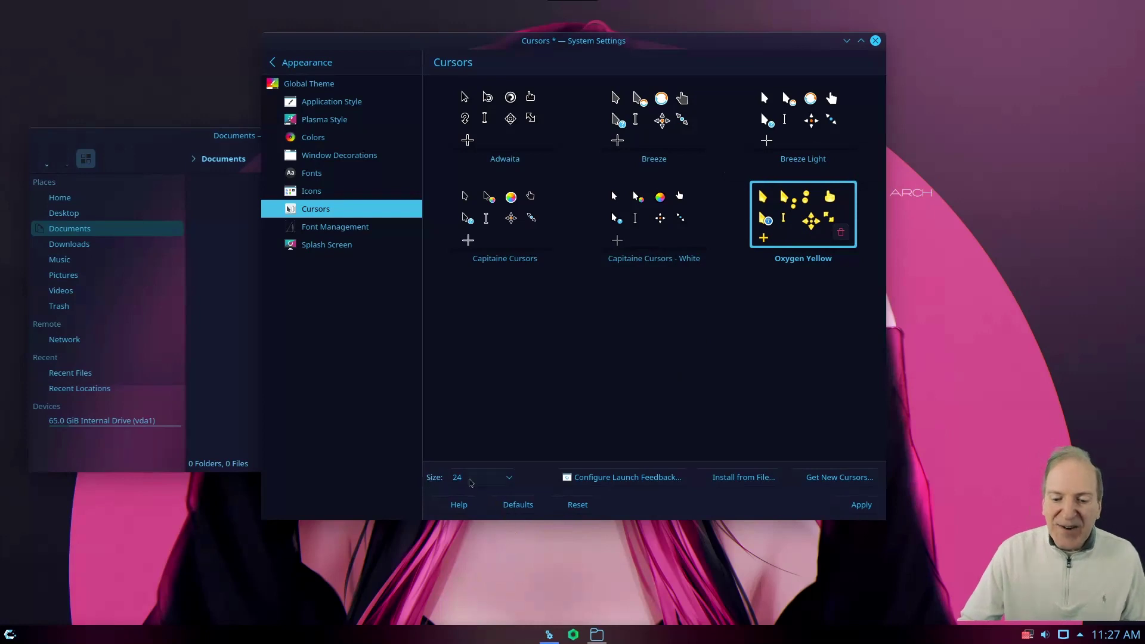
click(512, 483)
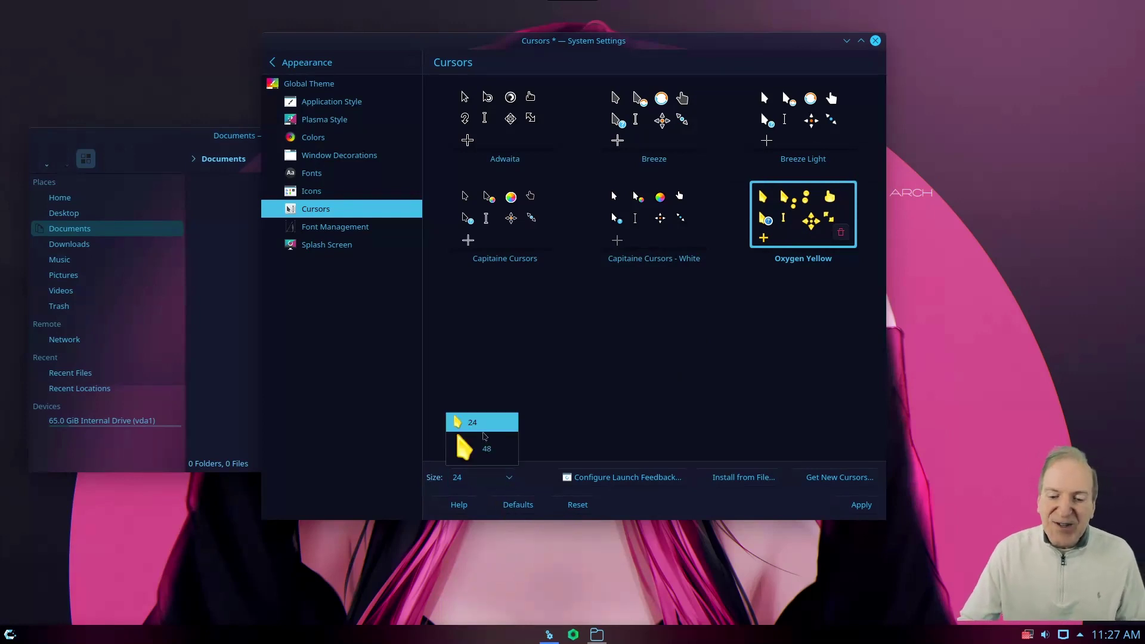
click(486, 453)
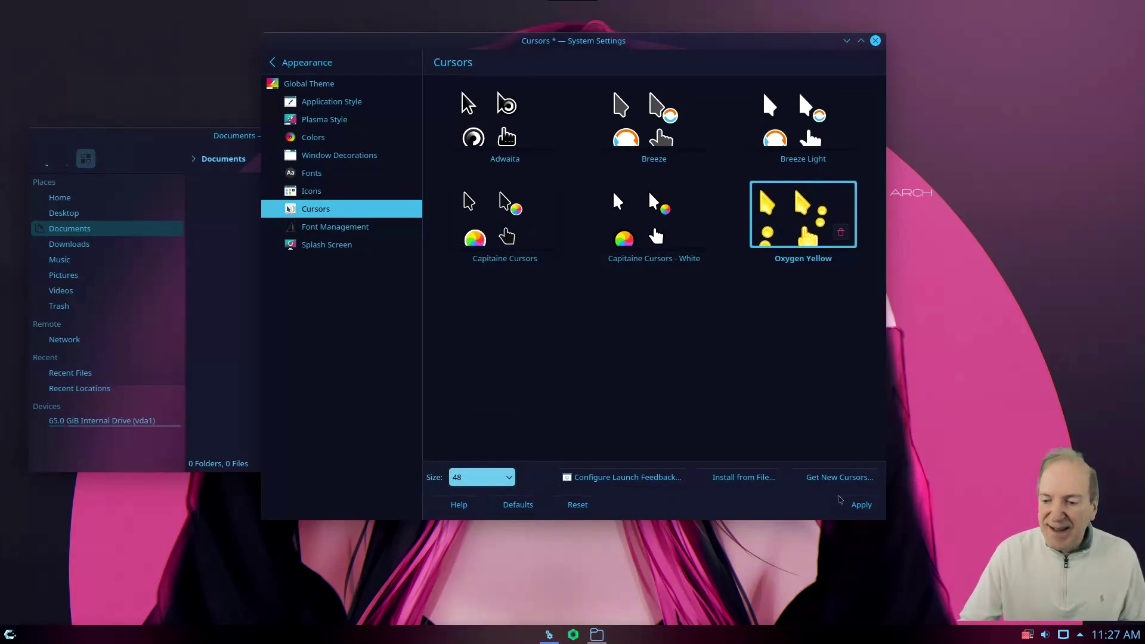
click(860, 505)
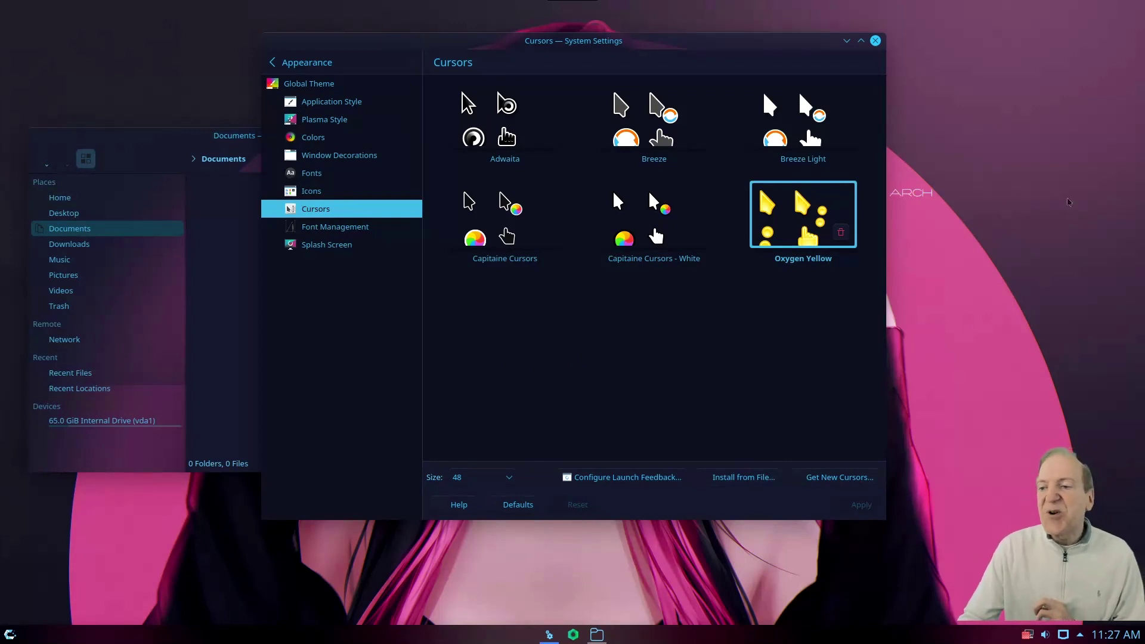
click(1024, 147)
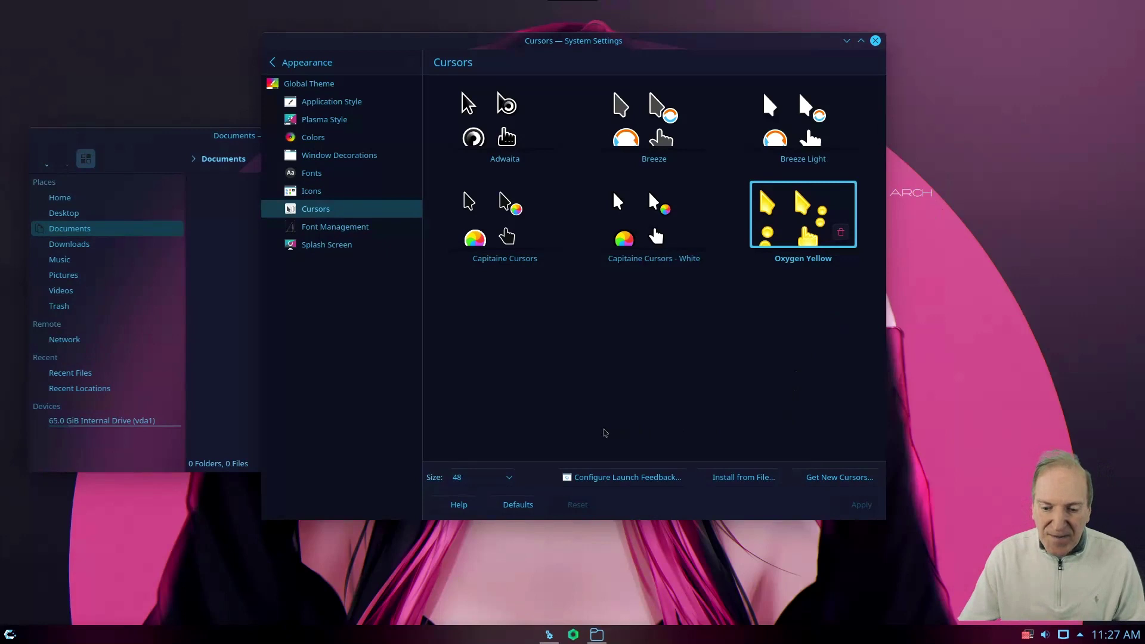
click(224, 392)
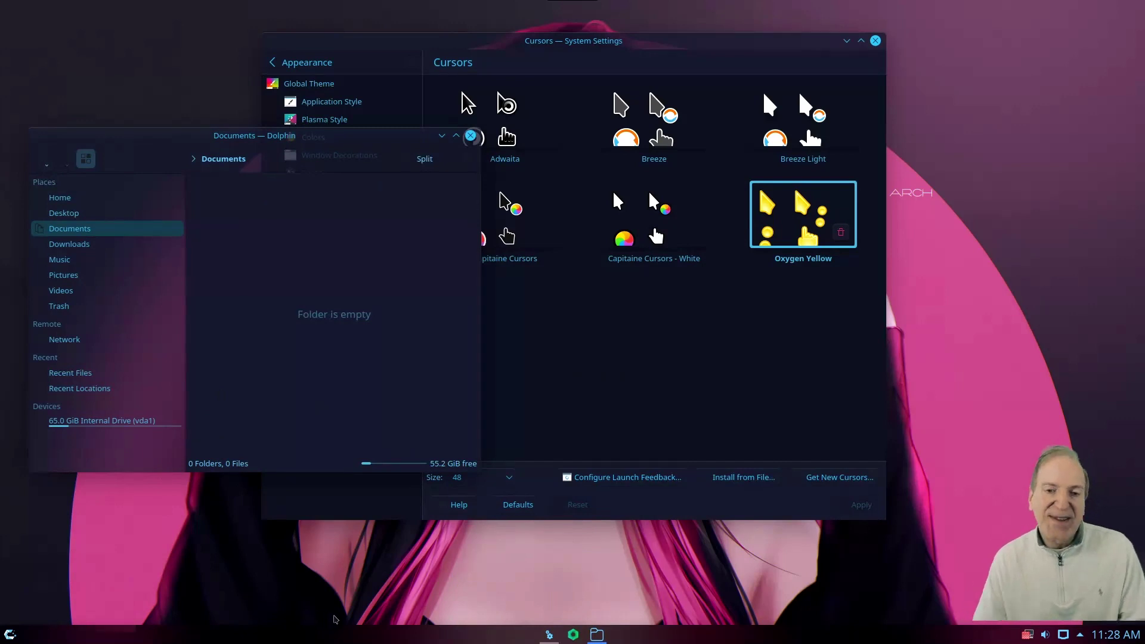
Launch the Konsole terminal, enlarge its text and maximize its window.
key(alt+space)
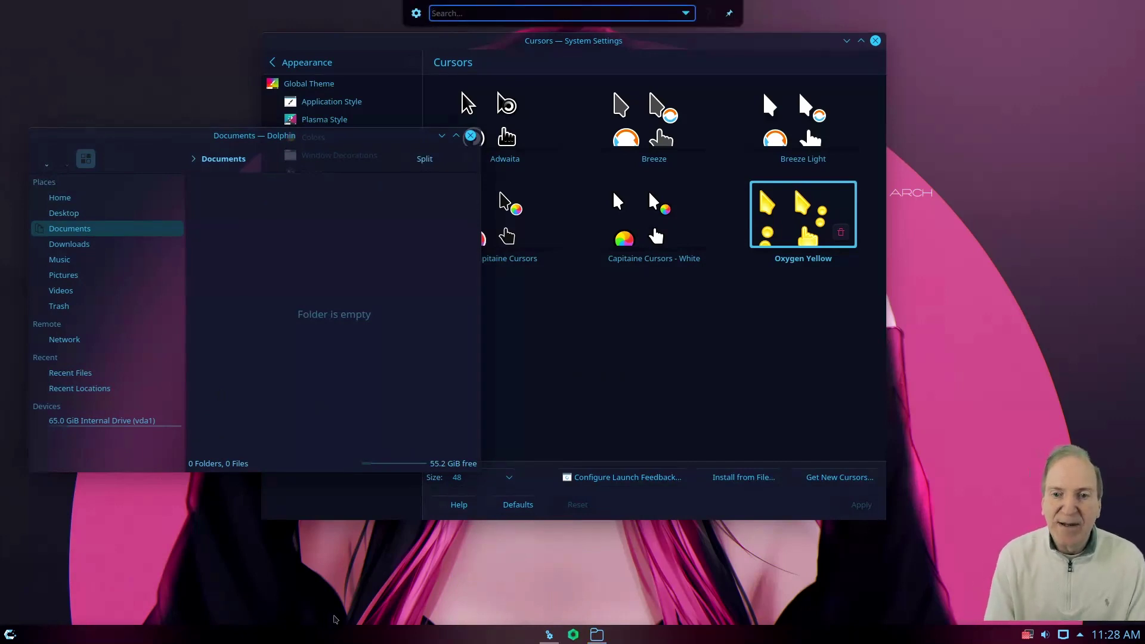
text(konsole)
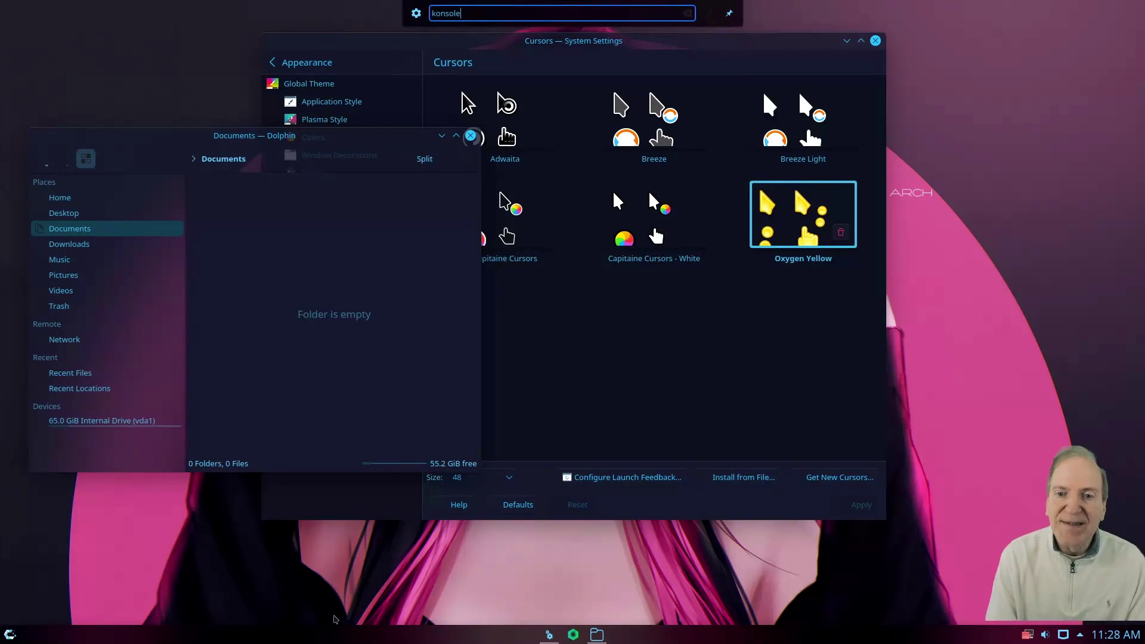
key(Return)
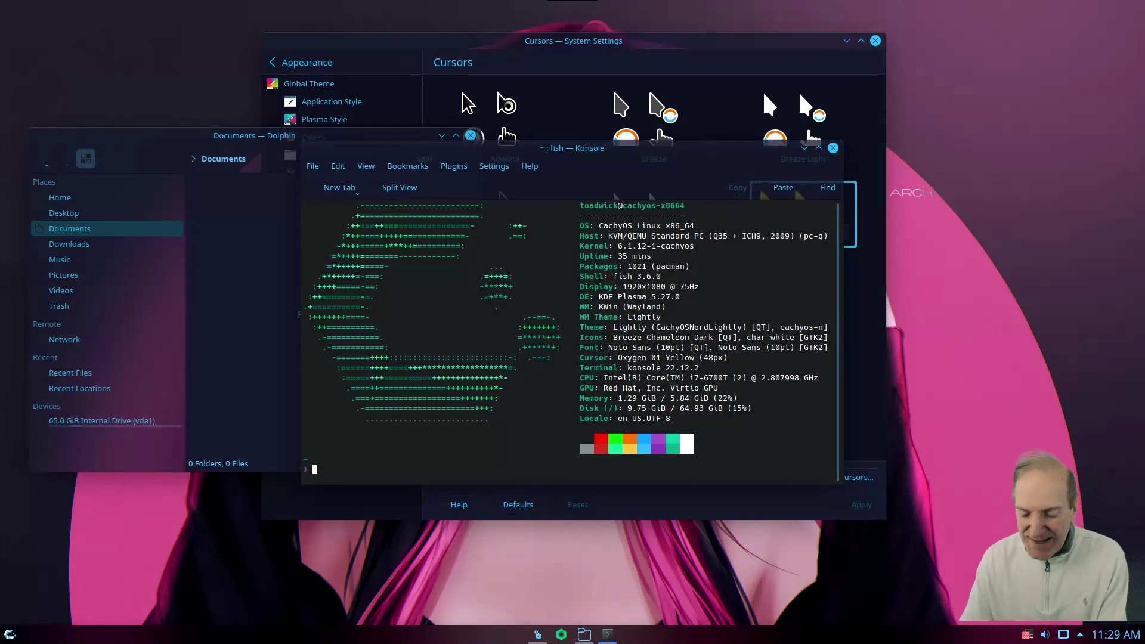
scroll(523, 362, up, 2)
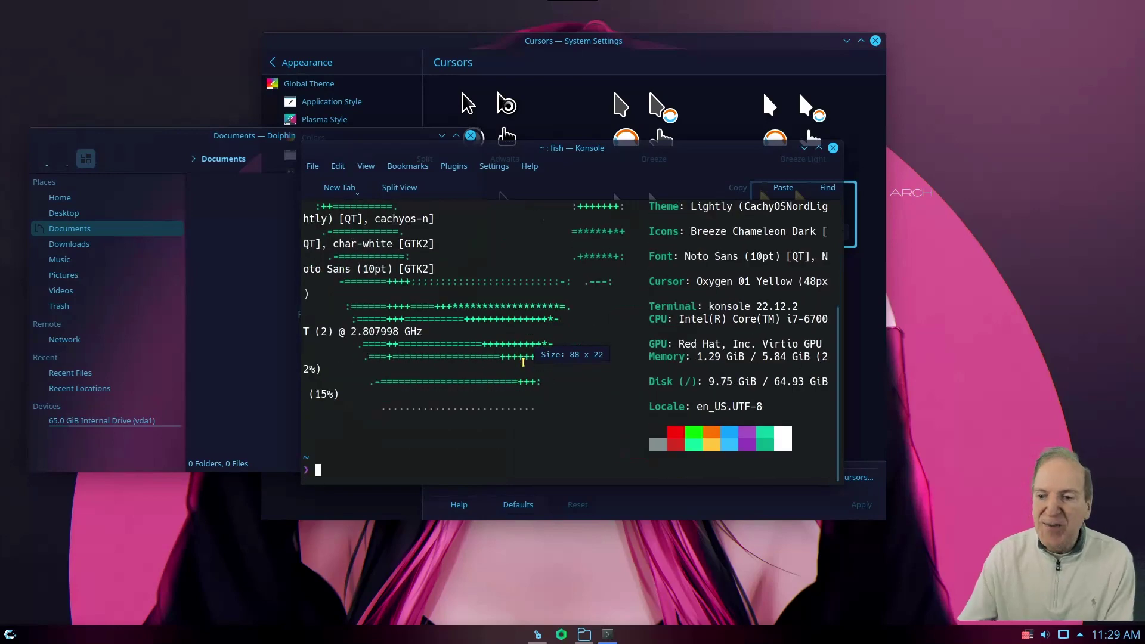
click(819, 148)
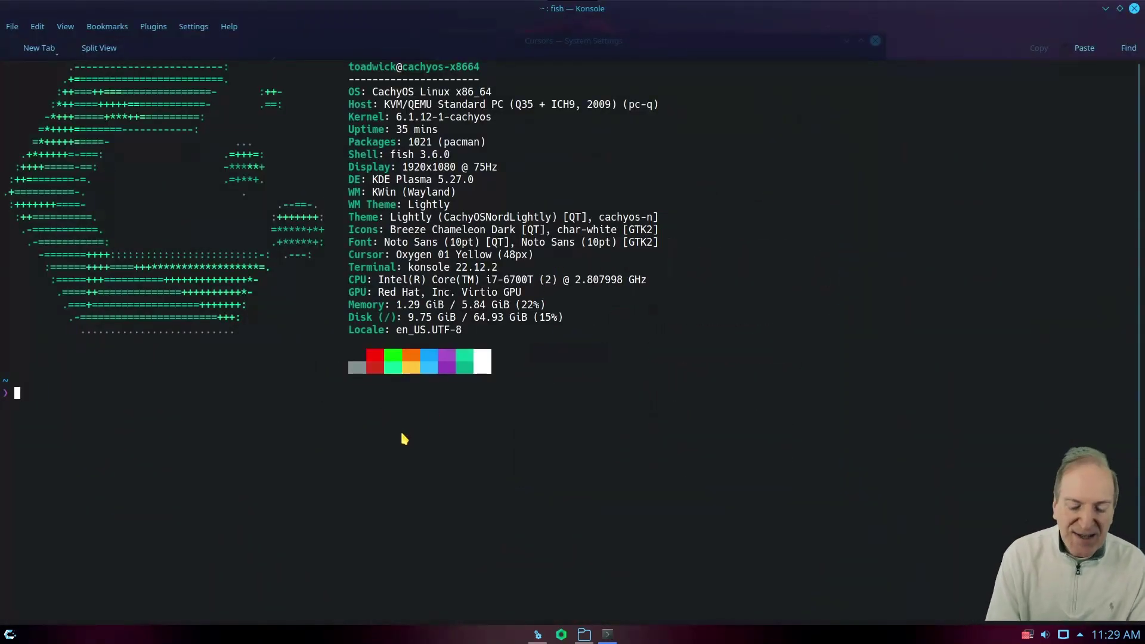
Open /usr/share/icons/default/index.theme in nano with sudo rights, entering the account password.
text(sudo no)
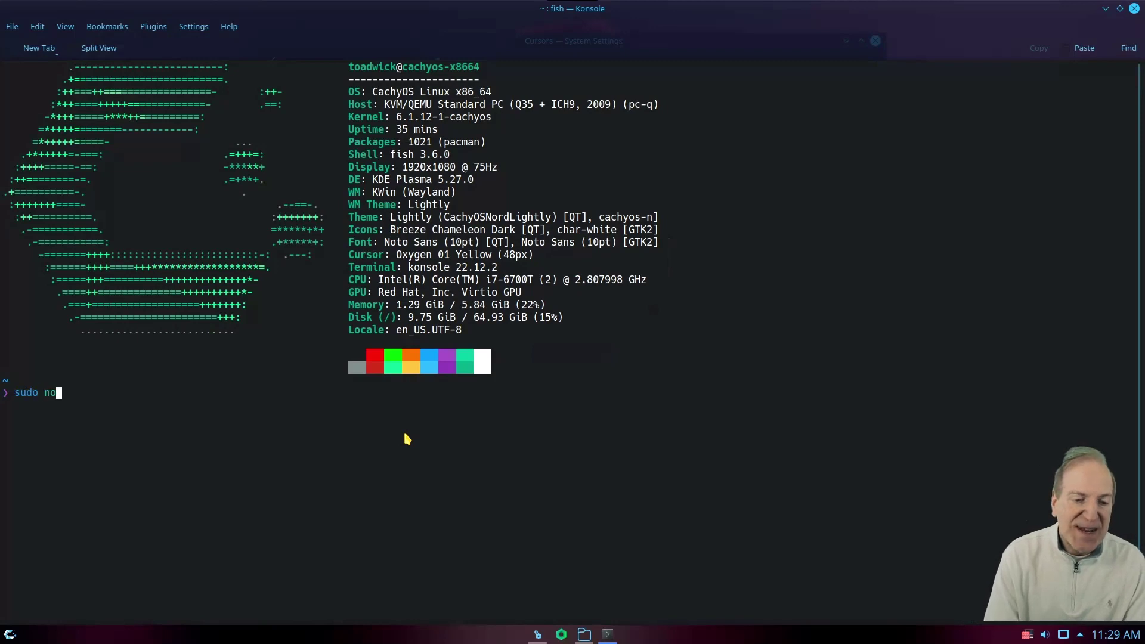
key(BackSpace)
text(ano)
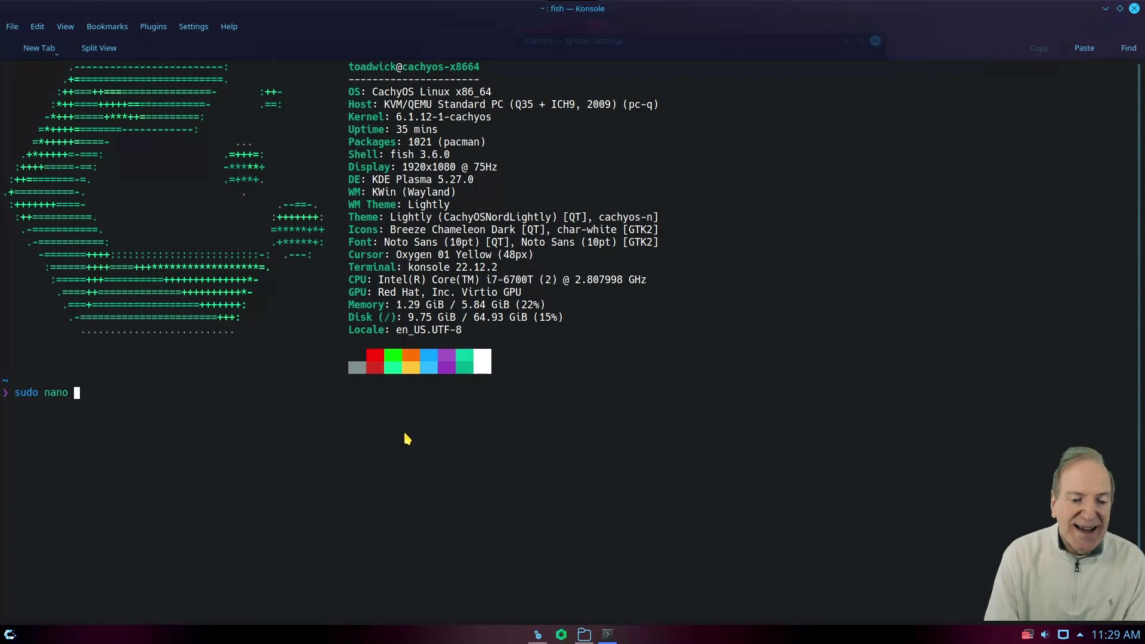
text( /)
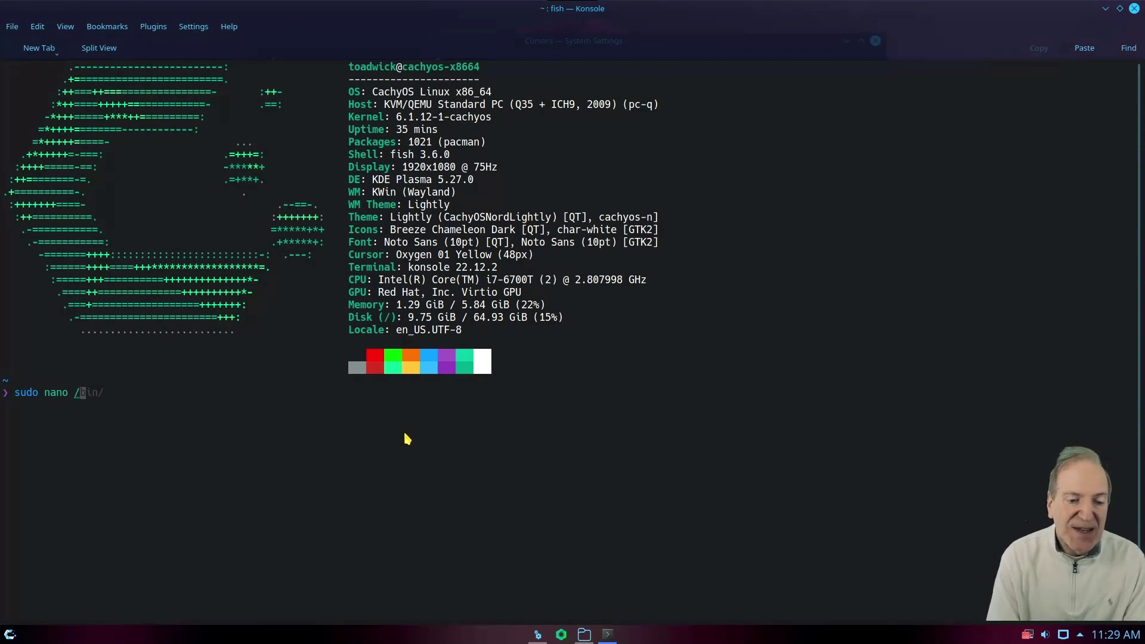
text(usr/)
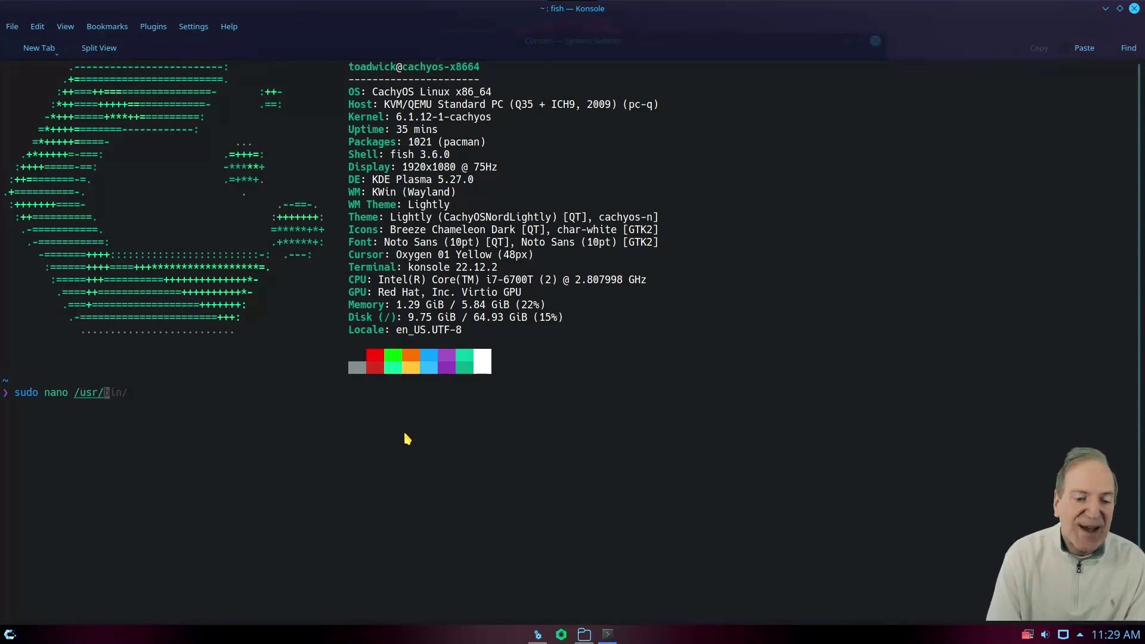
text(share/)
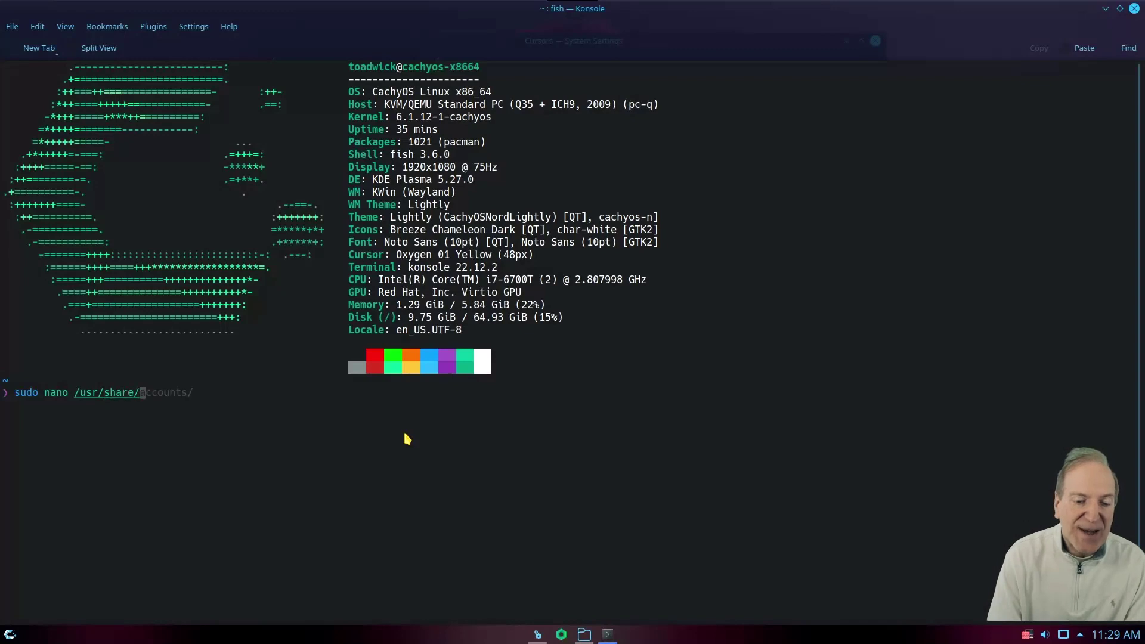
text(icons/)
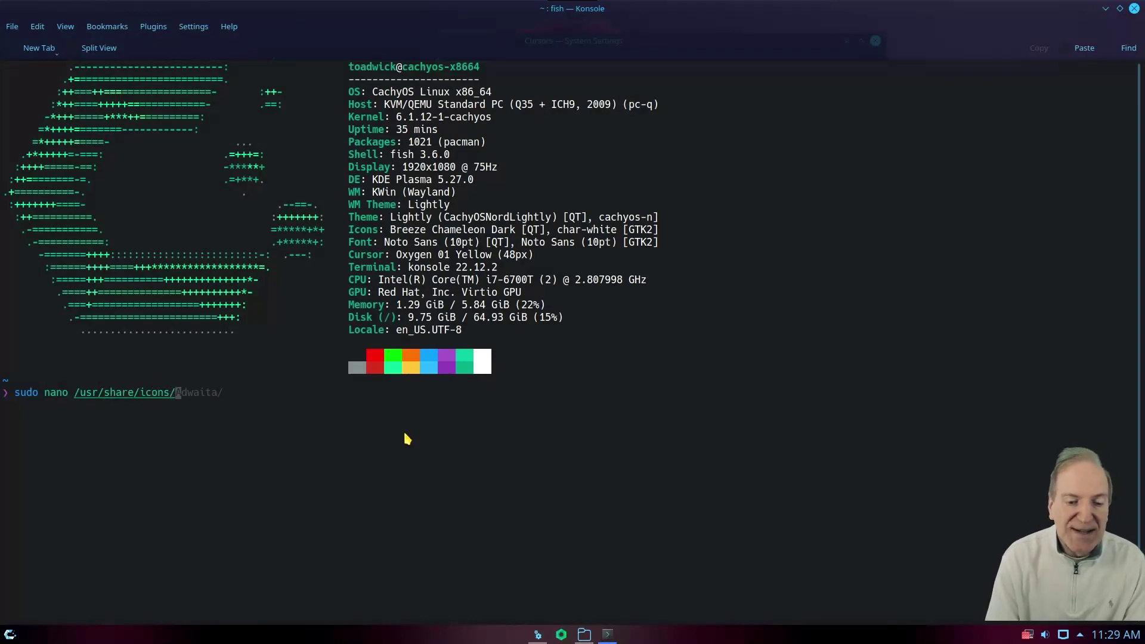
text(default/)
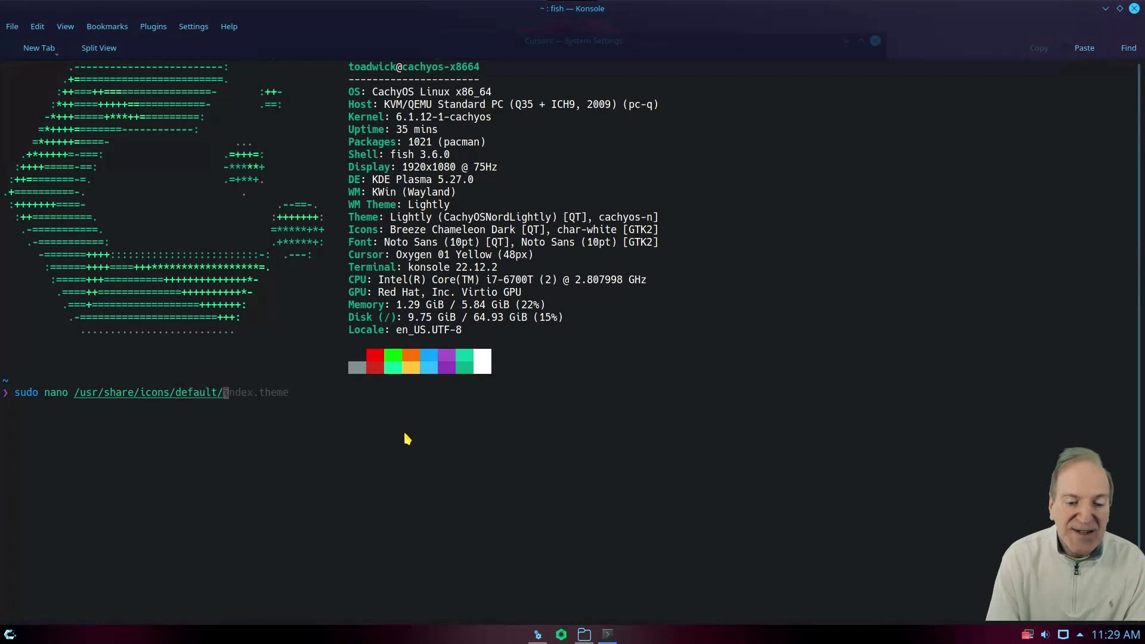
text(index)
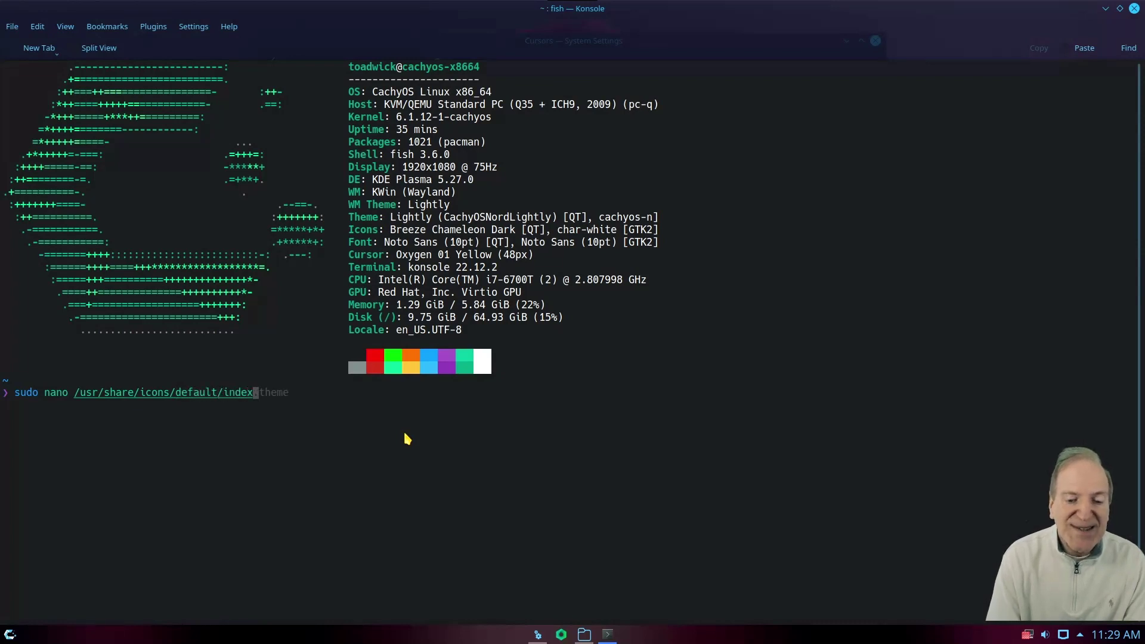
text(.the)
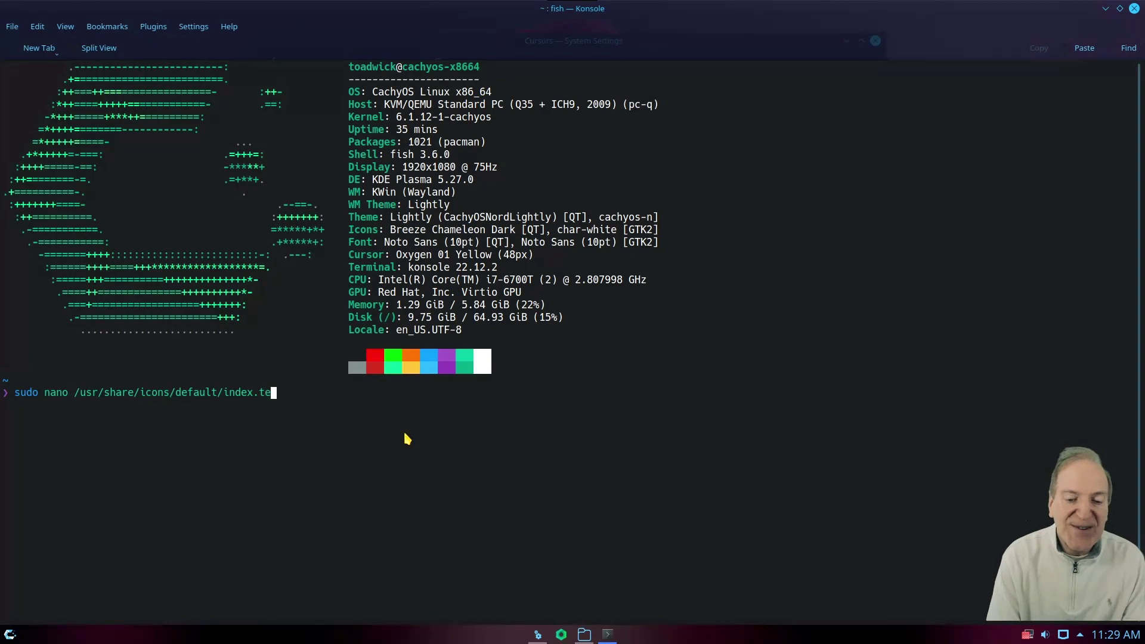
text(me)
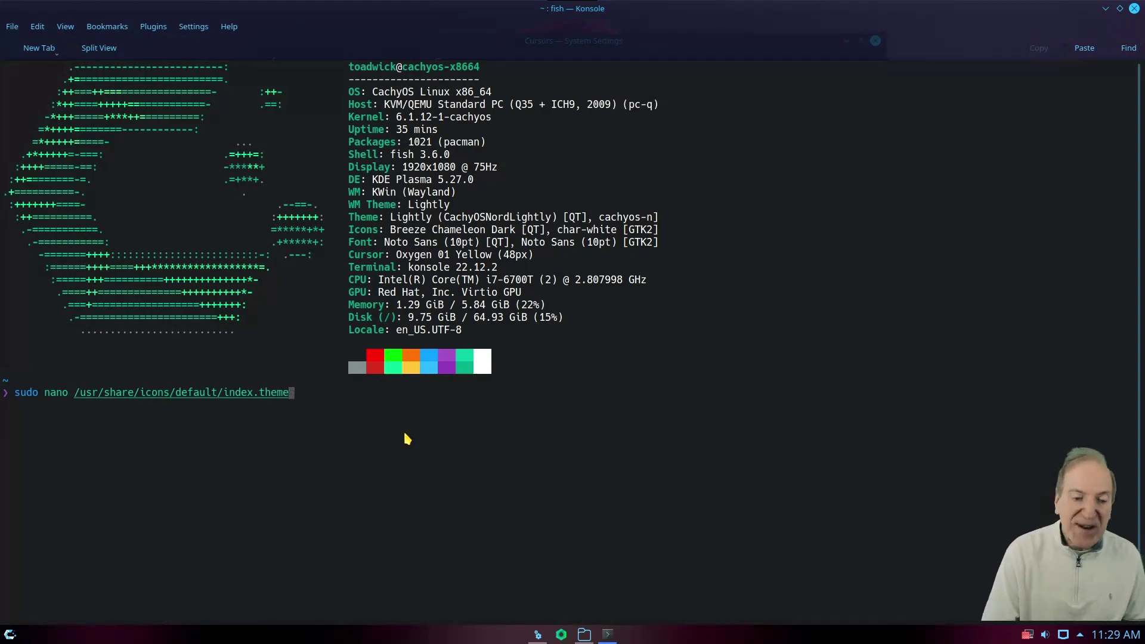
key(Return)
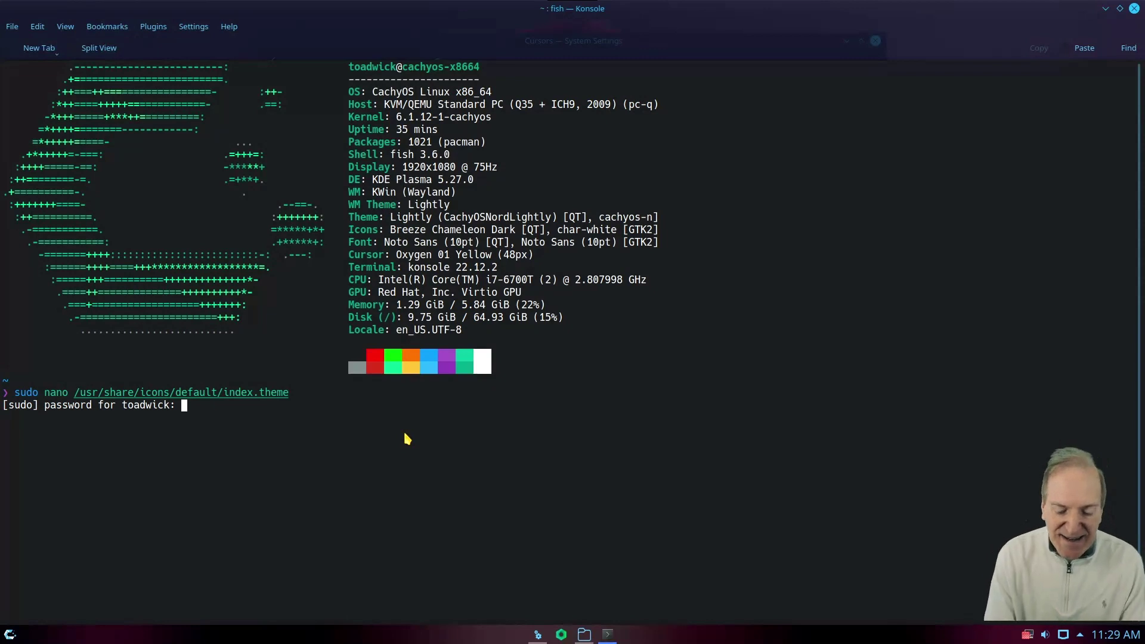
key(Return)
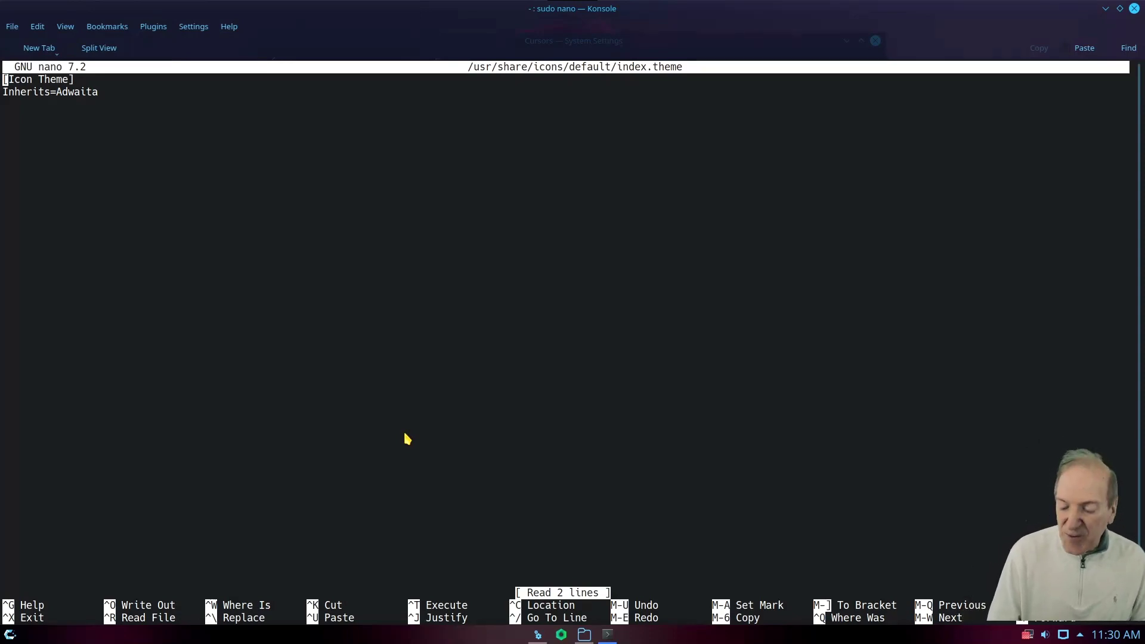
Set the Inherits value in index.theme to Oxygen_Yellow, save the file and exit nano.
key(Down)
key(Right)
key(Right)
key(Right)
key(Right)
key(Right)
key(Right)
key(Right)
key(Right)
key(Right)
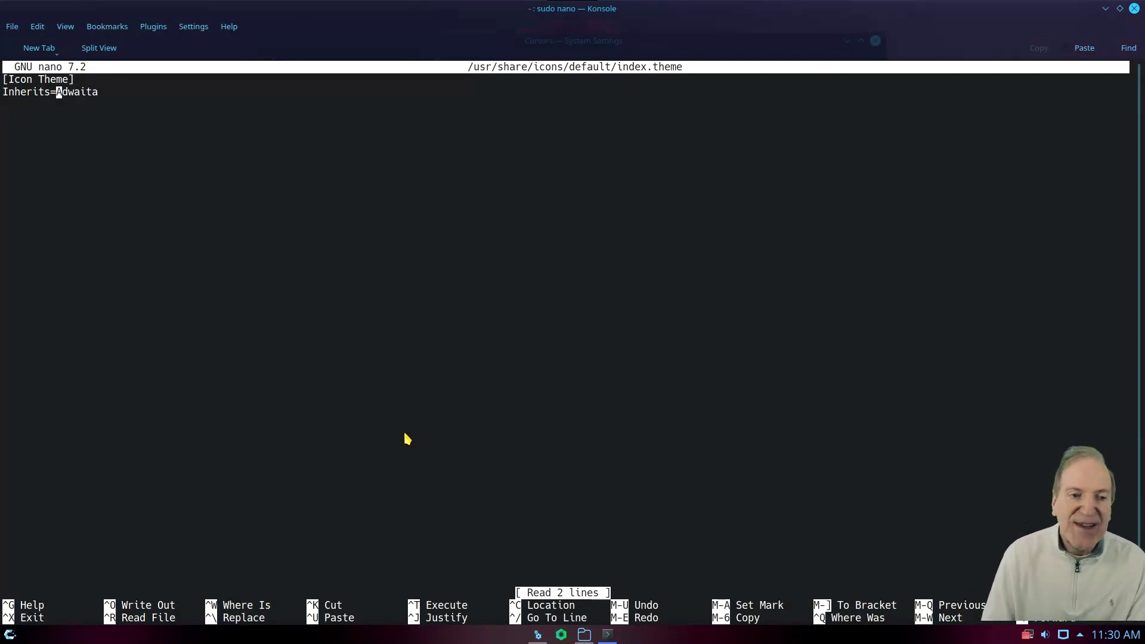
key(Delete)
key(Delete)
key(Delete)
key(Delete)
key(Delete)
key(Delete)
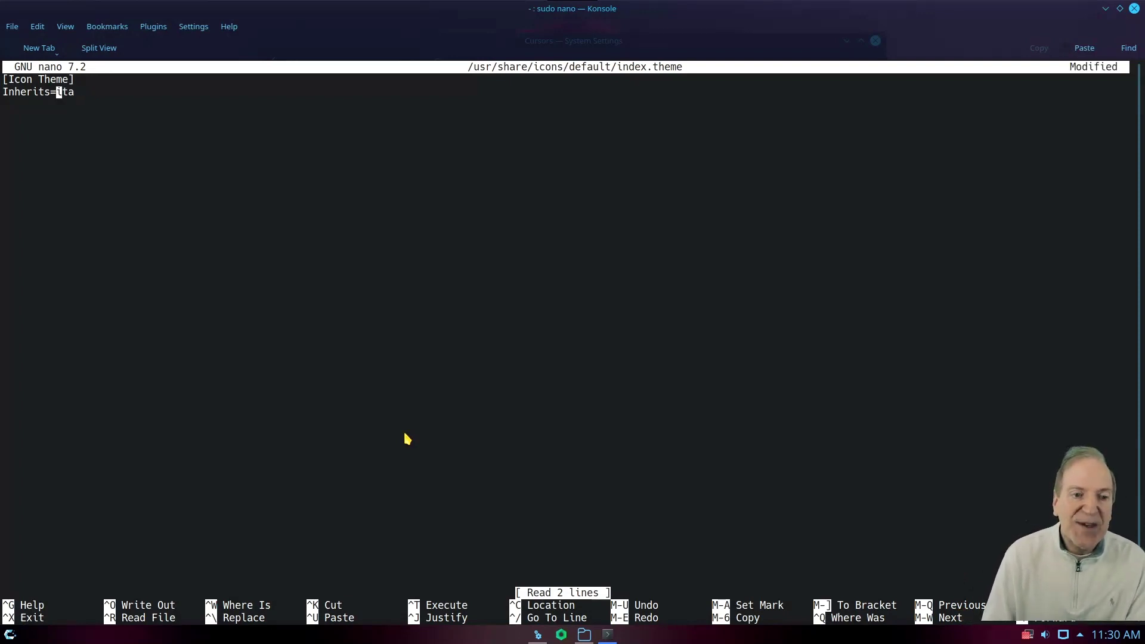
key(Delete)
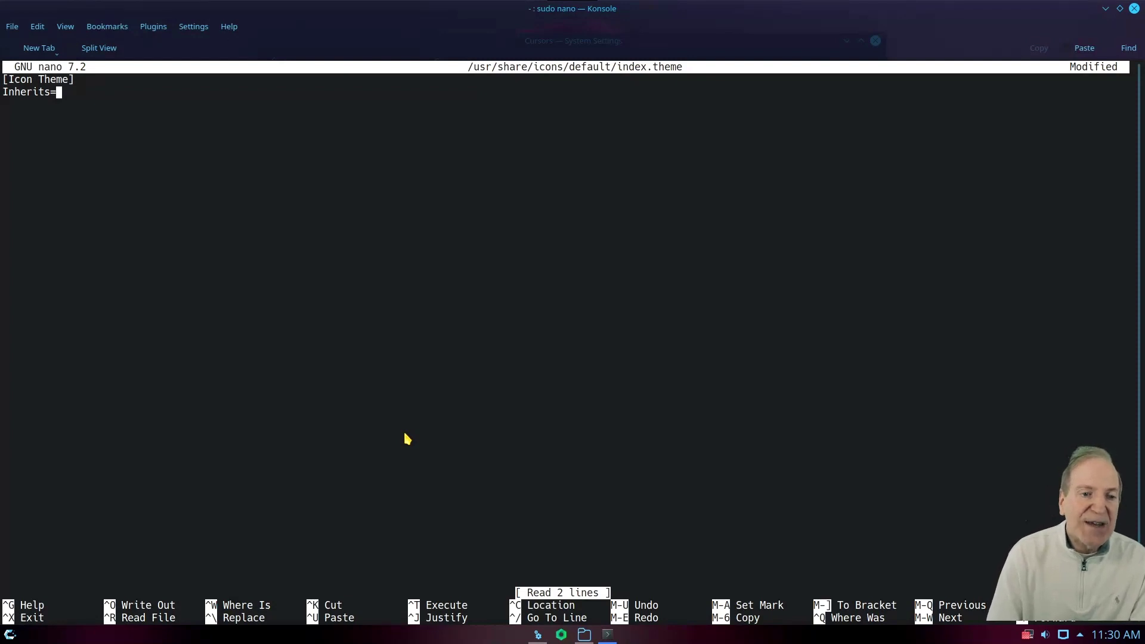
text(Oxygen)
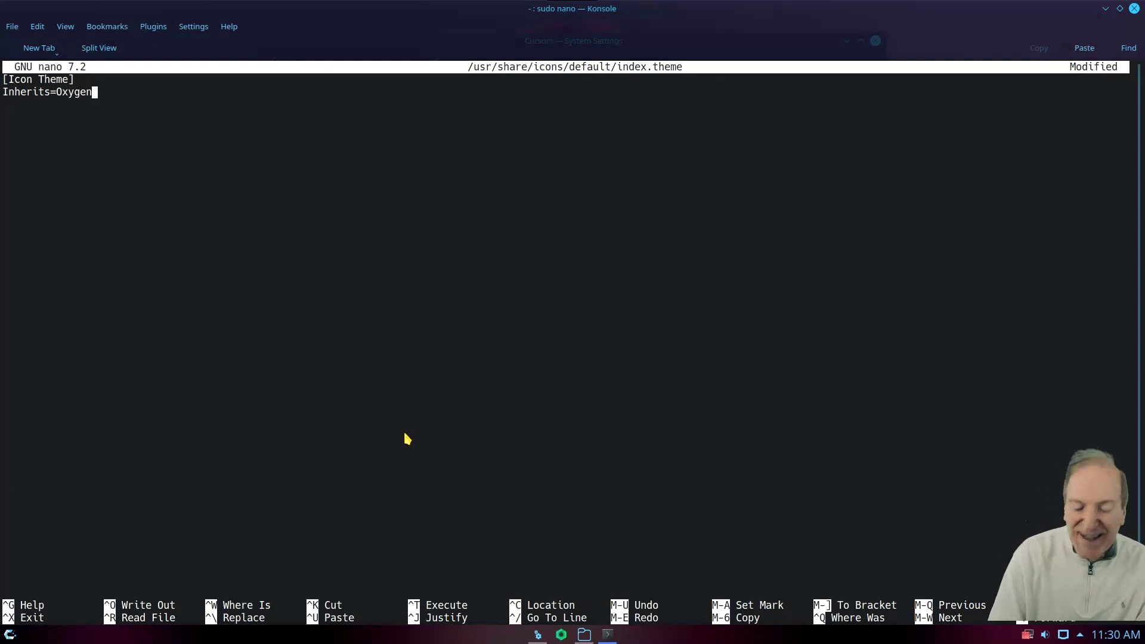
text(_Yellow)
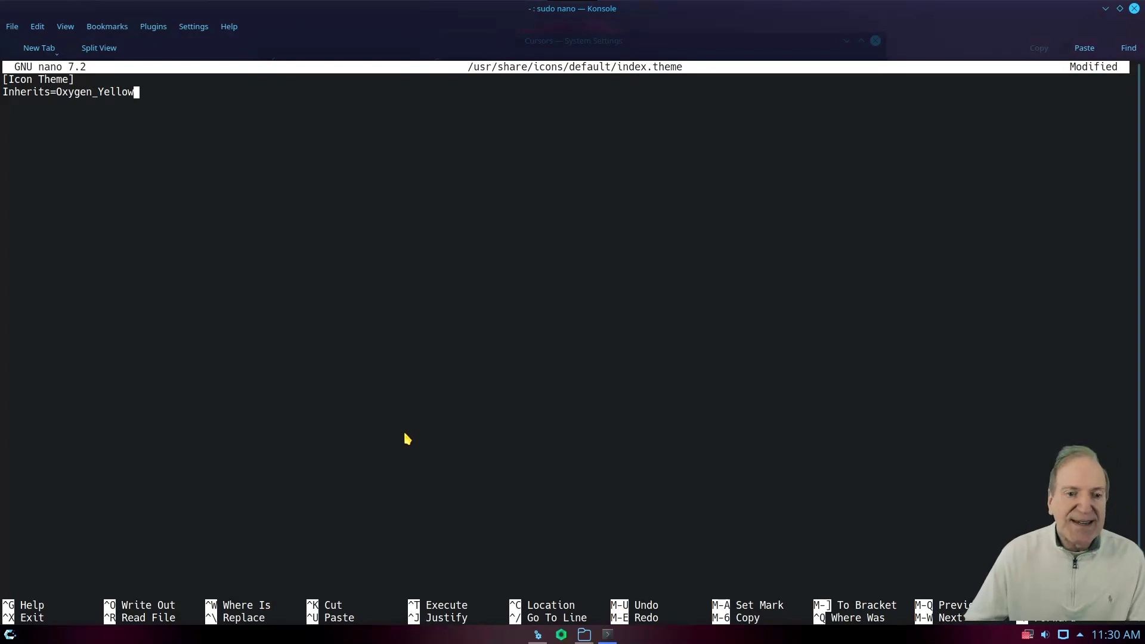
key(ctrl+s)
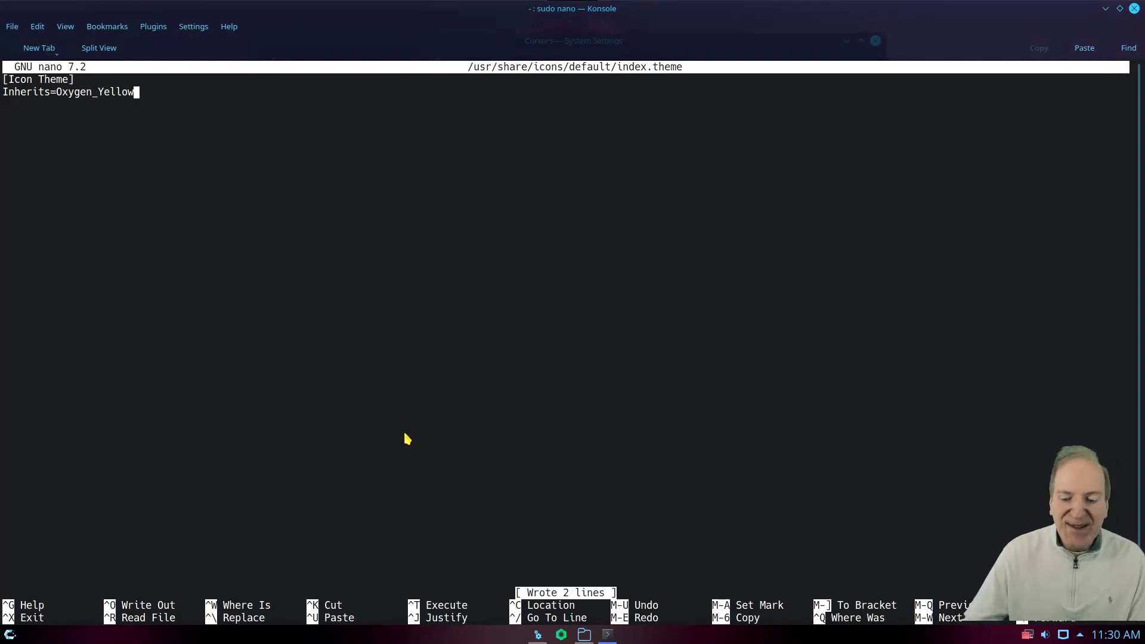
key(ctrl+x)
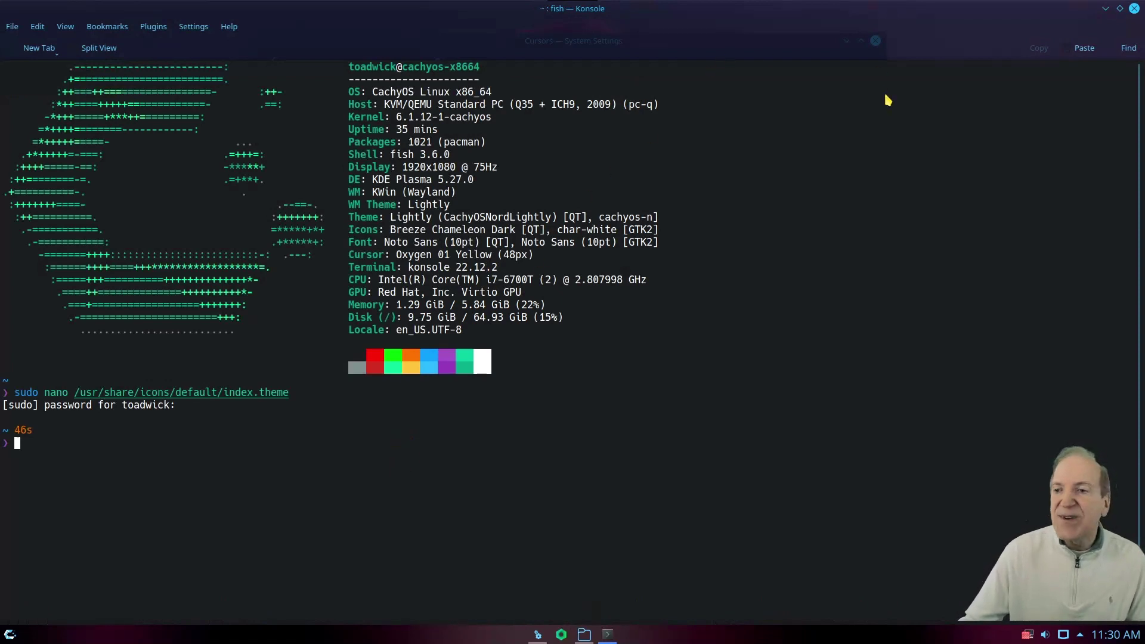
Close the Konsole, System Settings and Dolphin windows.
click(1135, 8)
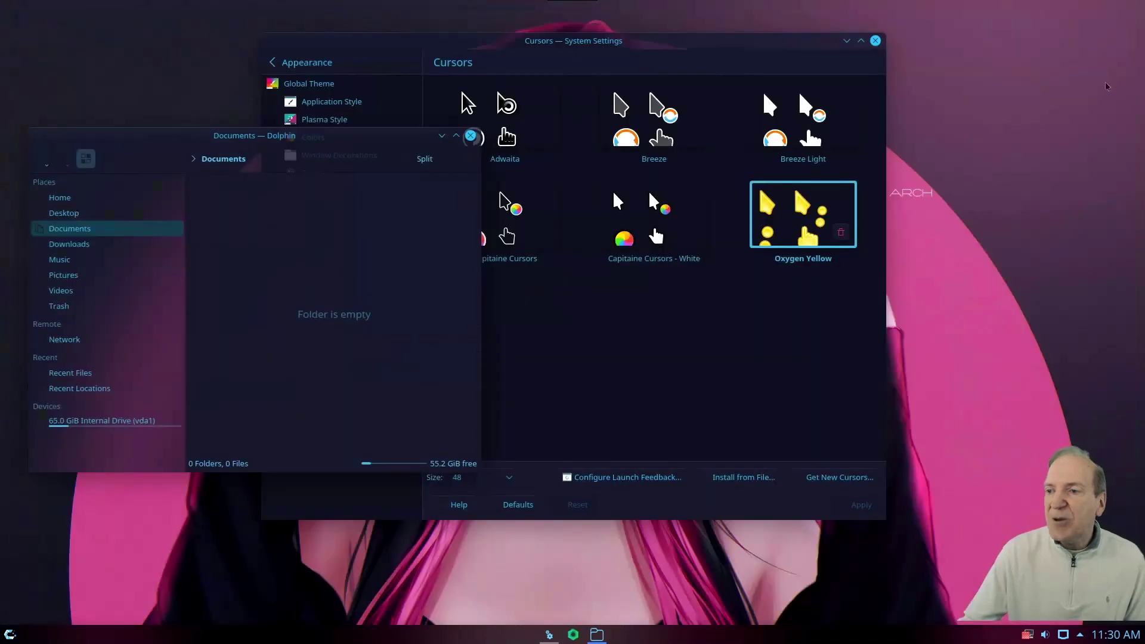
click(875, 41)
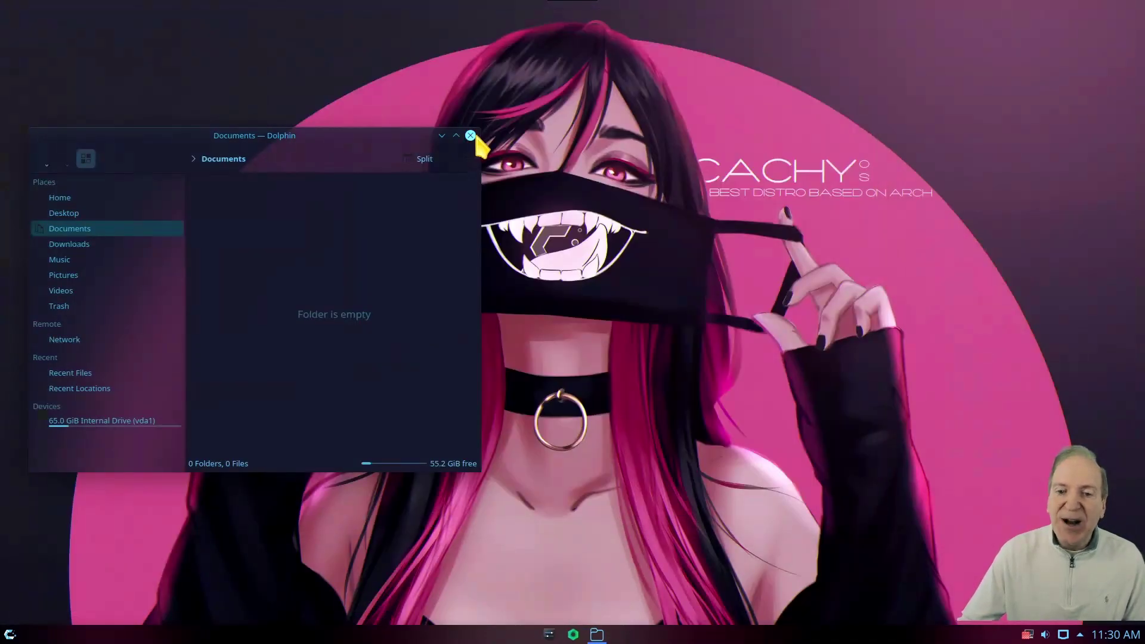
click(471, 135)
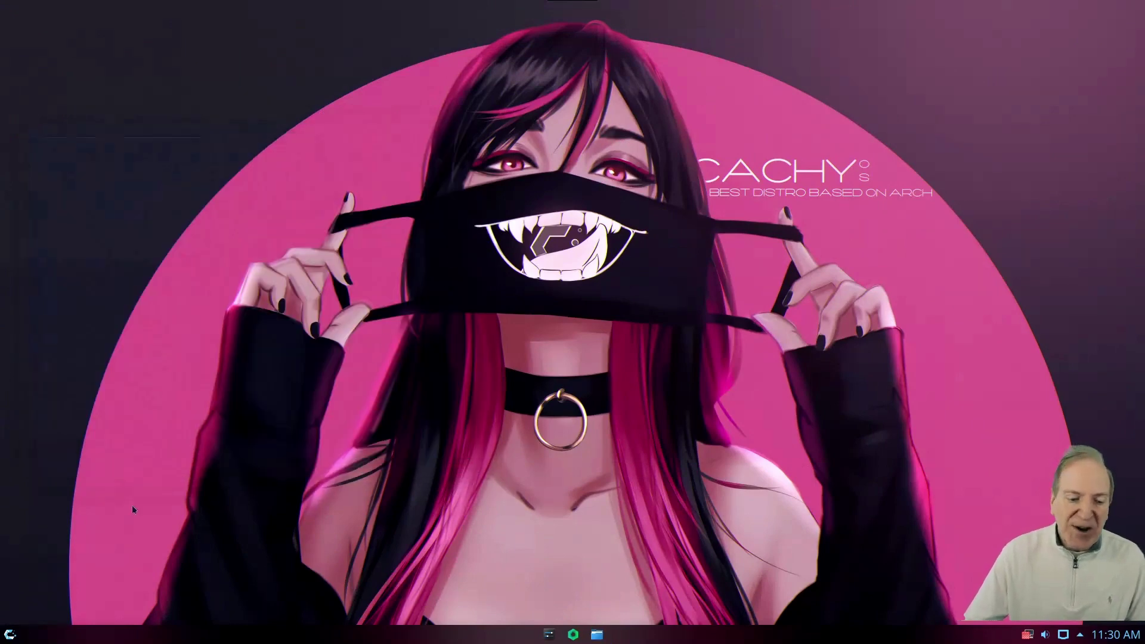
Log out of the Plasma session and log back in with the account password.
click(9, 635)
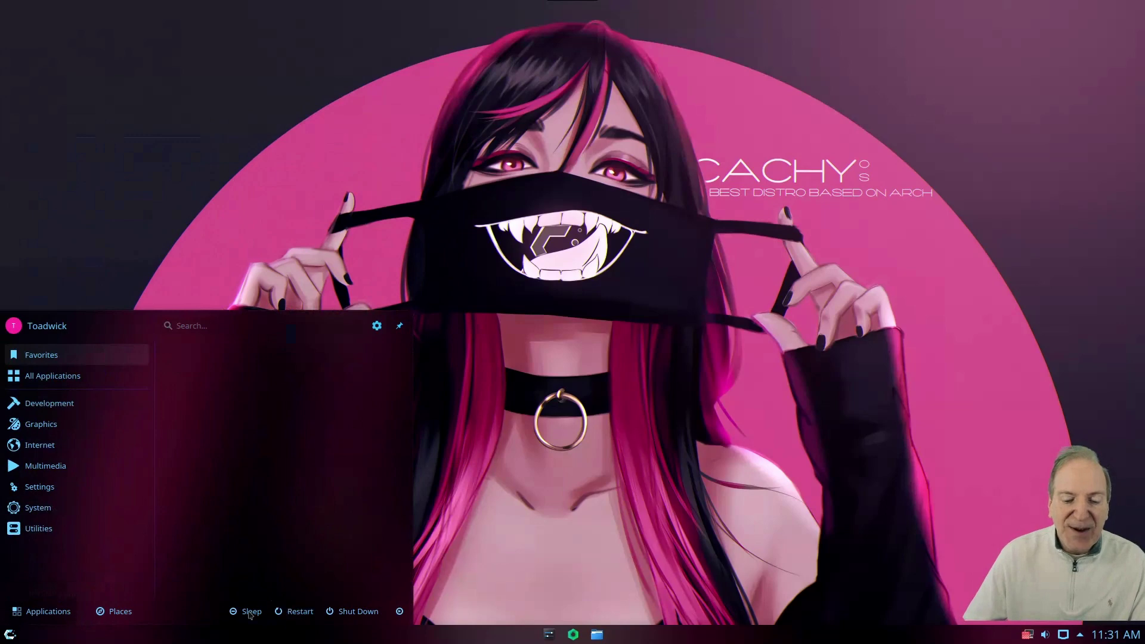
click(399, 611)
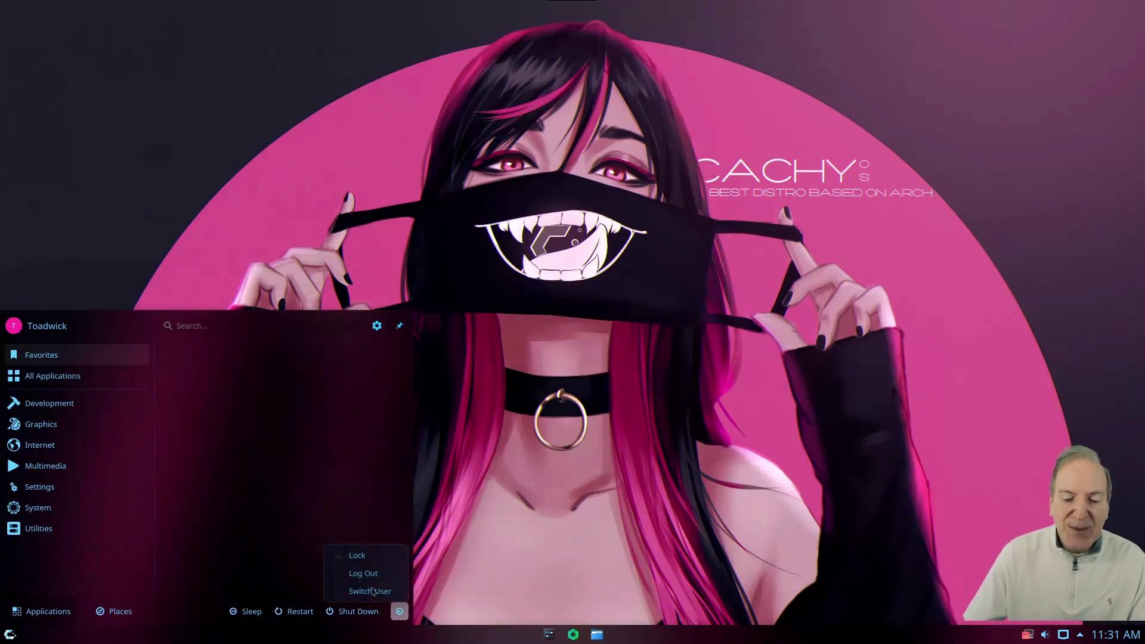
click(363, 572)
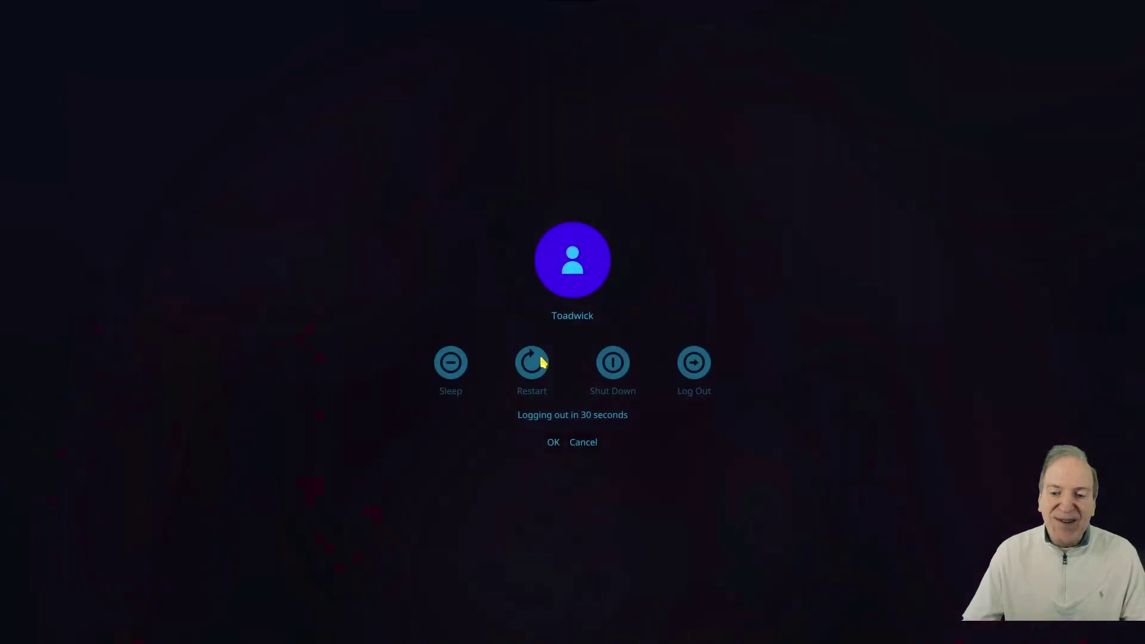
click(692, 362)
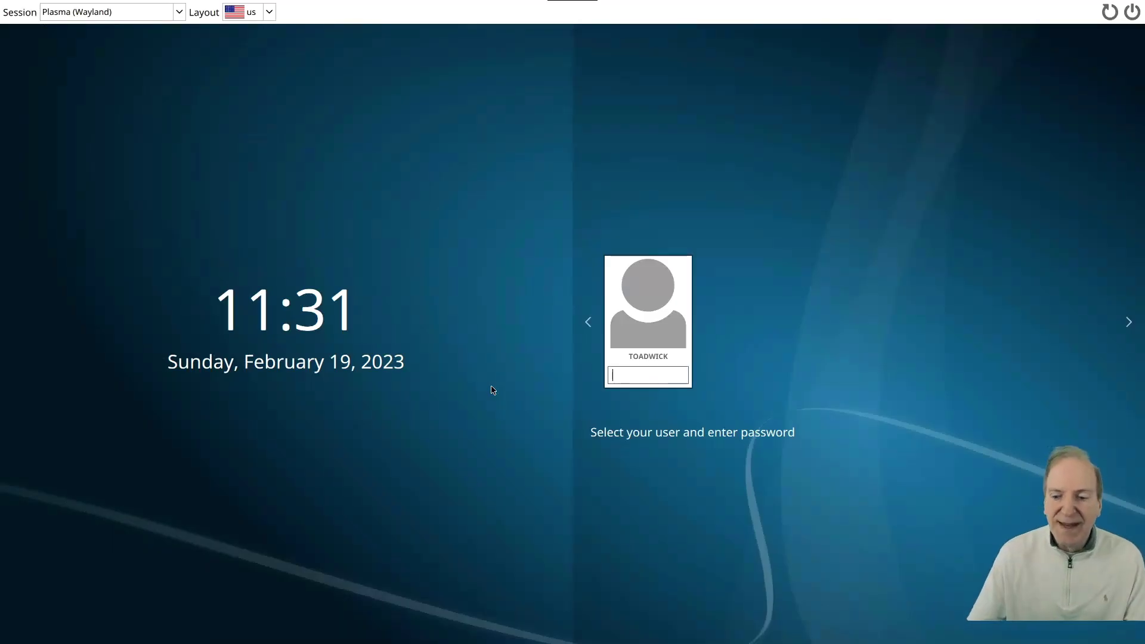
text(********)
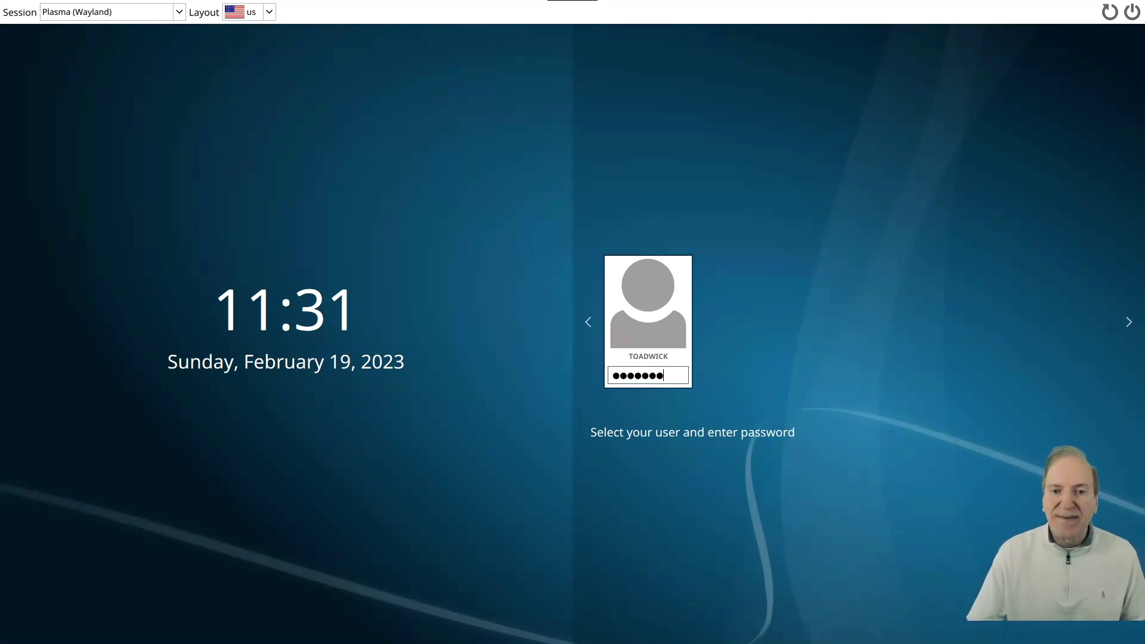
key(Return)
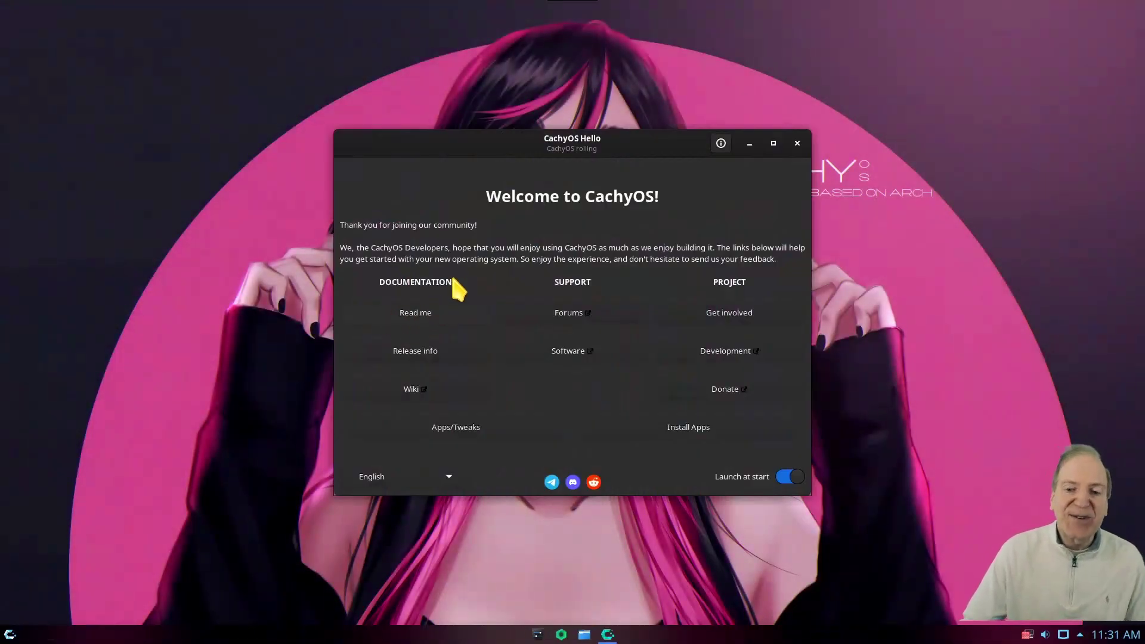
Close the CachyOS Hello window, look through the Utilities and Settings application categories, and open System Settings.
click(798, 143)
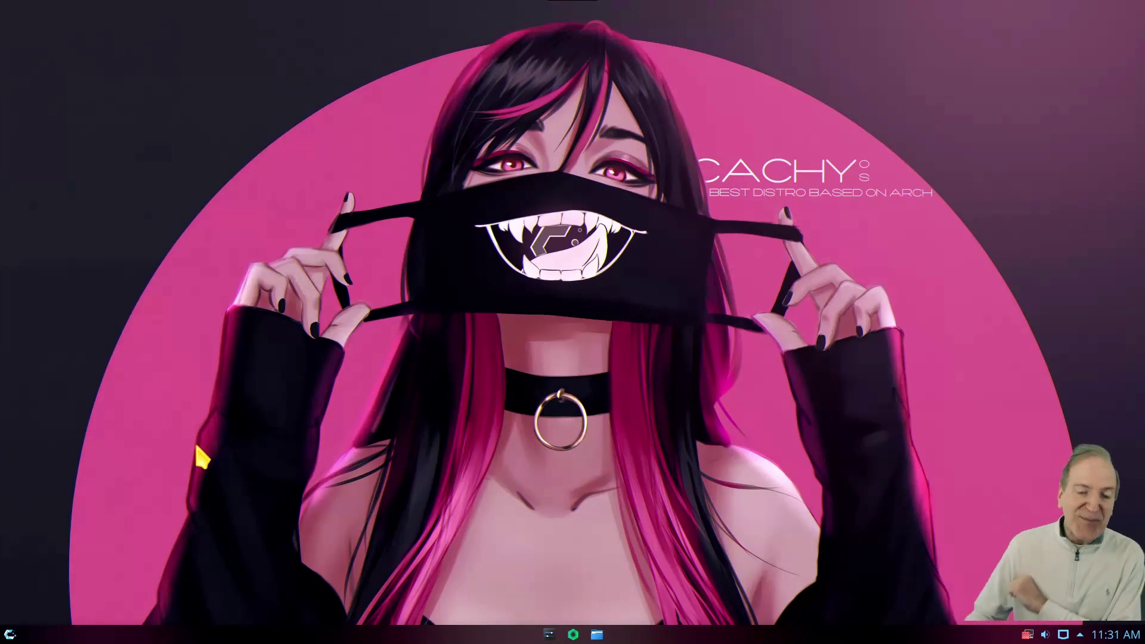
click(9, 635)
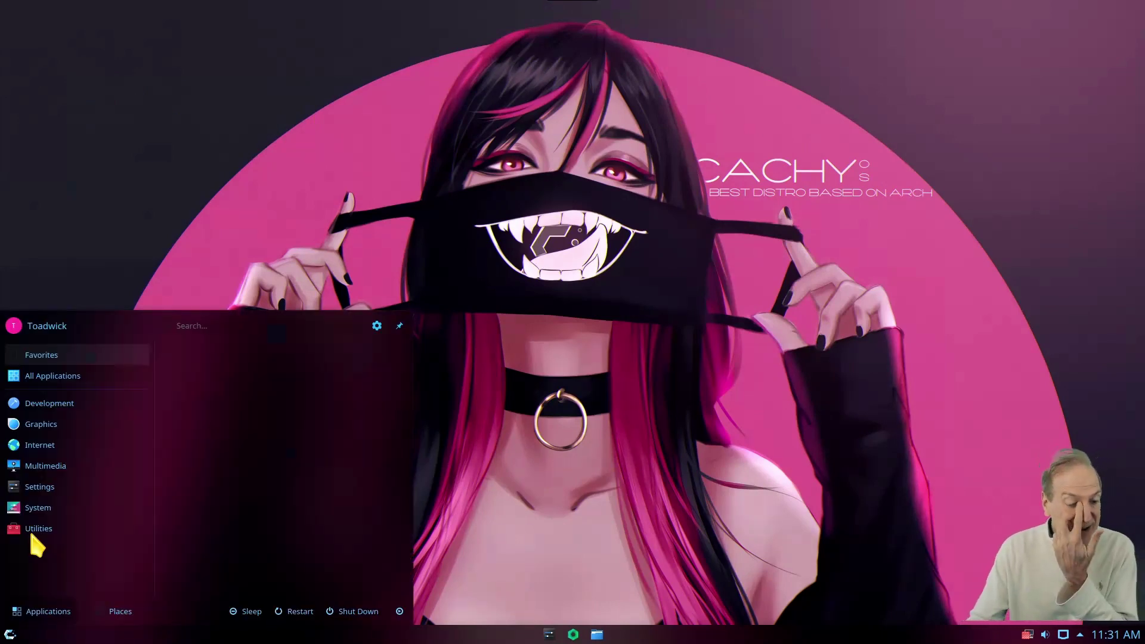
click(45, 529)
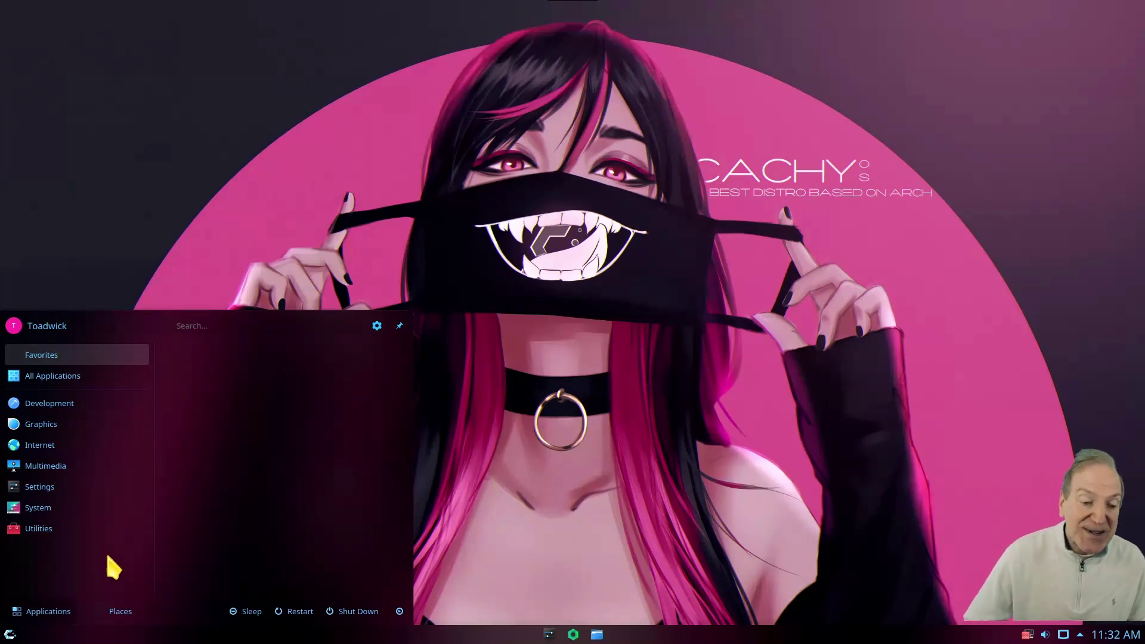
mouse_move(84, 536)
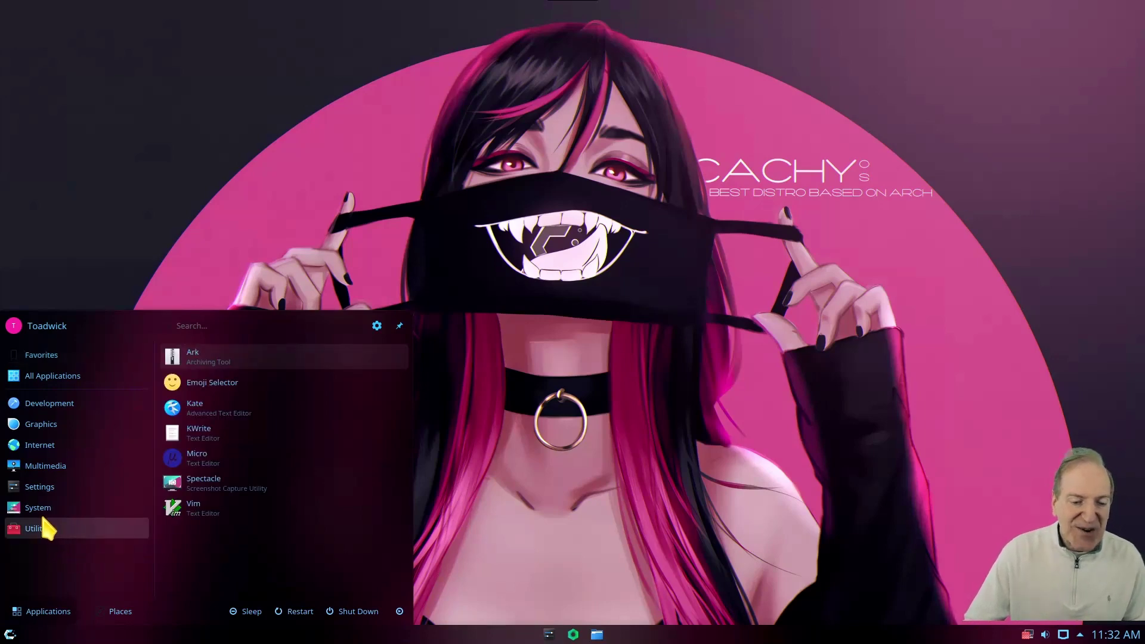
mouse_move(36, 491)
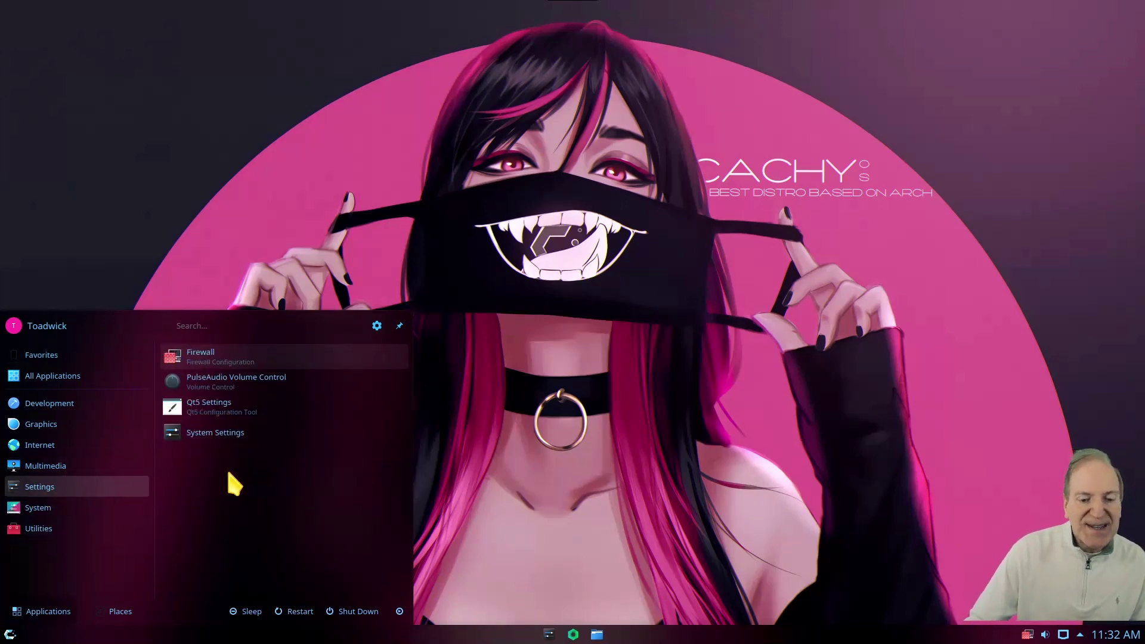
click(223, 433)
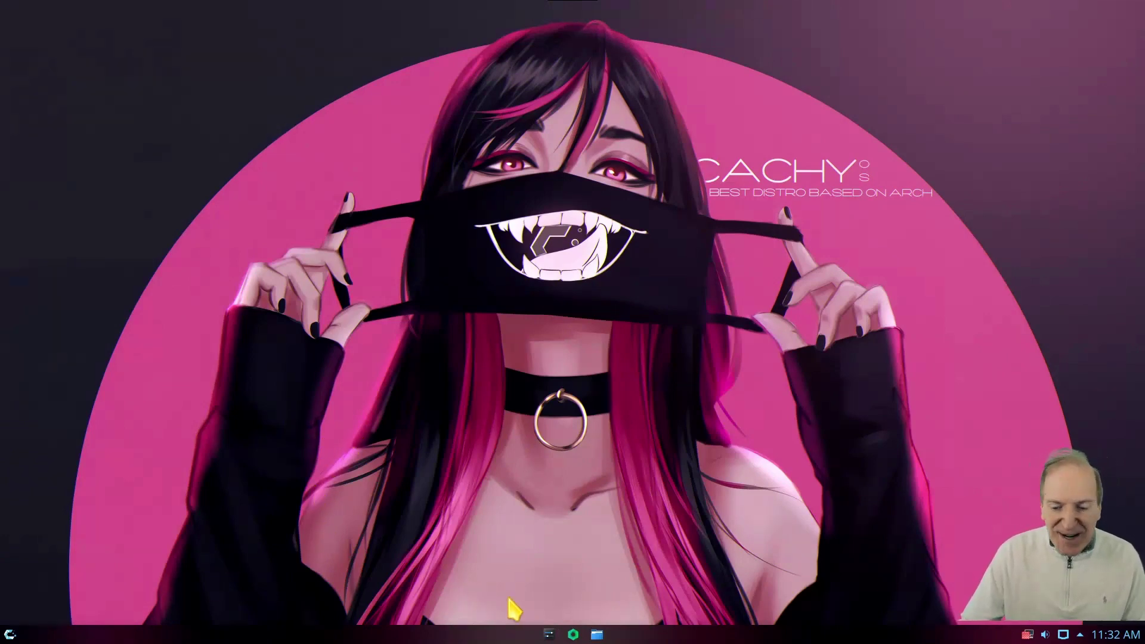
drag(549, 634, 547, 445)
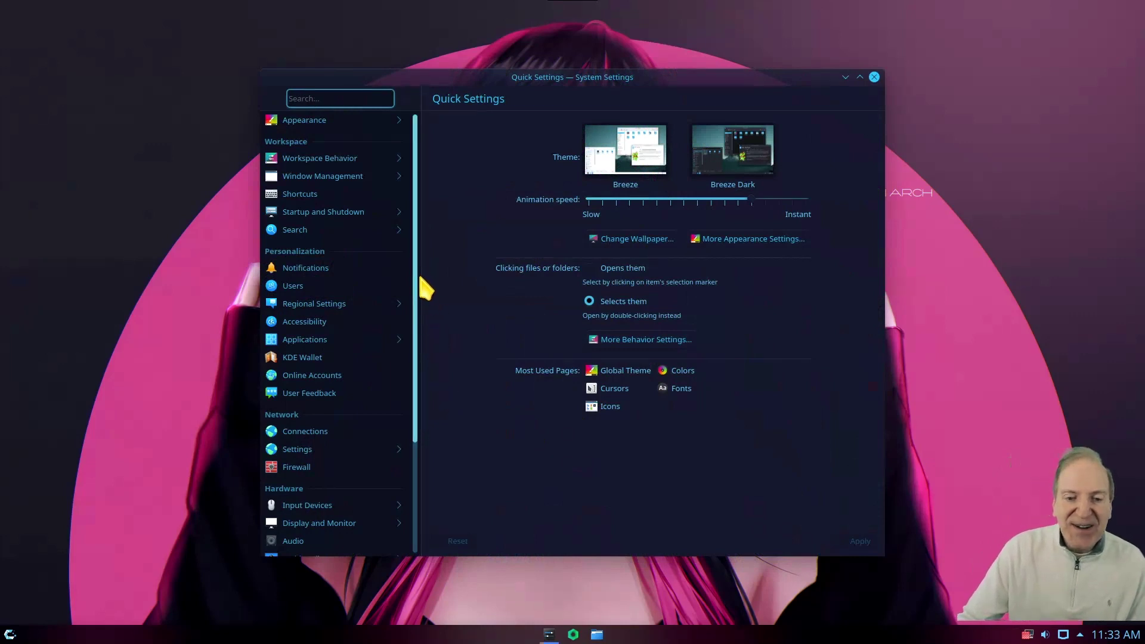
Look through the System Settings categories and view the Login Screen (SDDM) page under Startup and Shutdown.
scroll(421, 310, down, 1)
scroll(427, 334, down, 3)
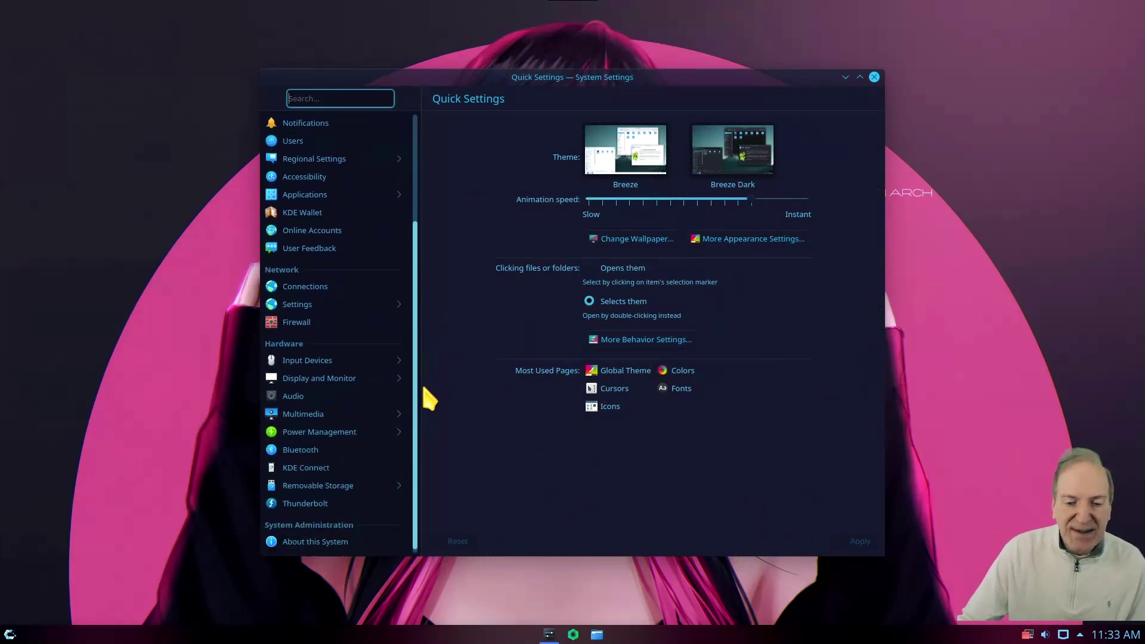
scroll(370, 301, up, 3)
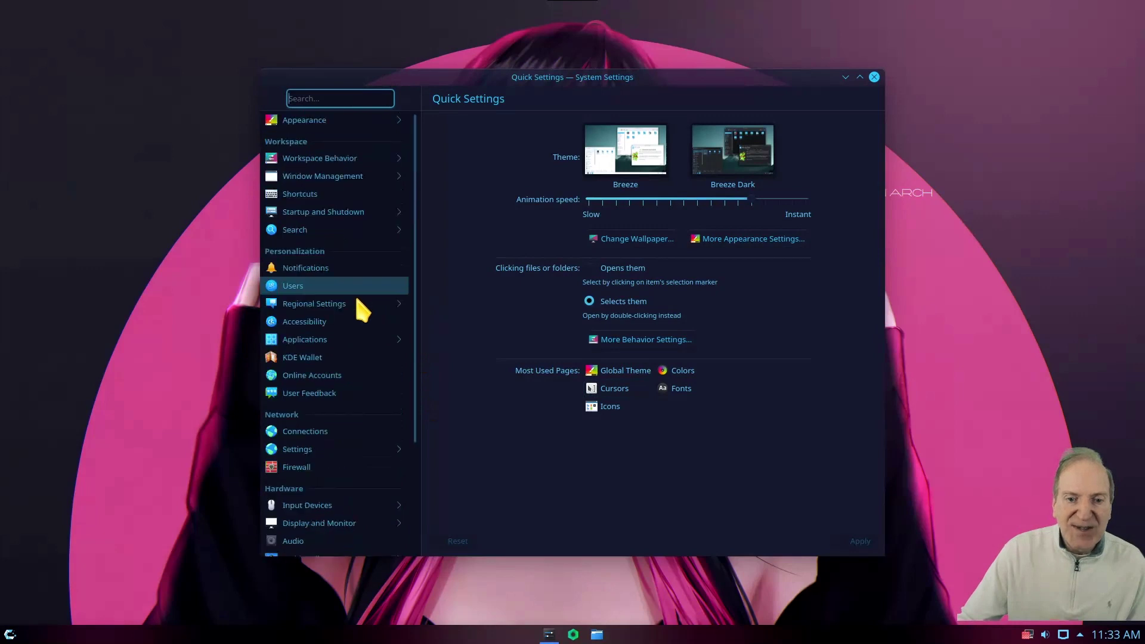
click(324, 213)
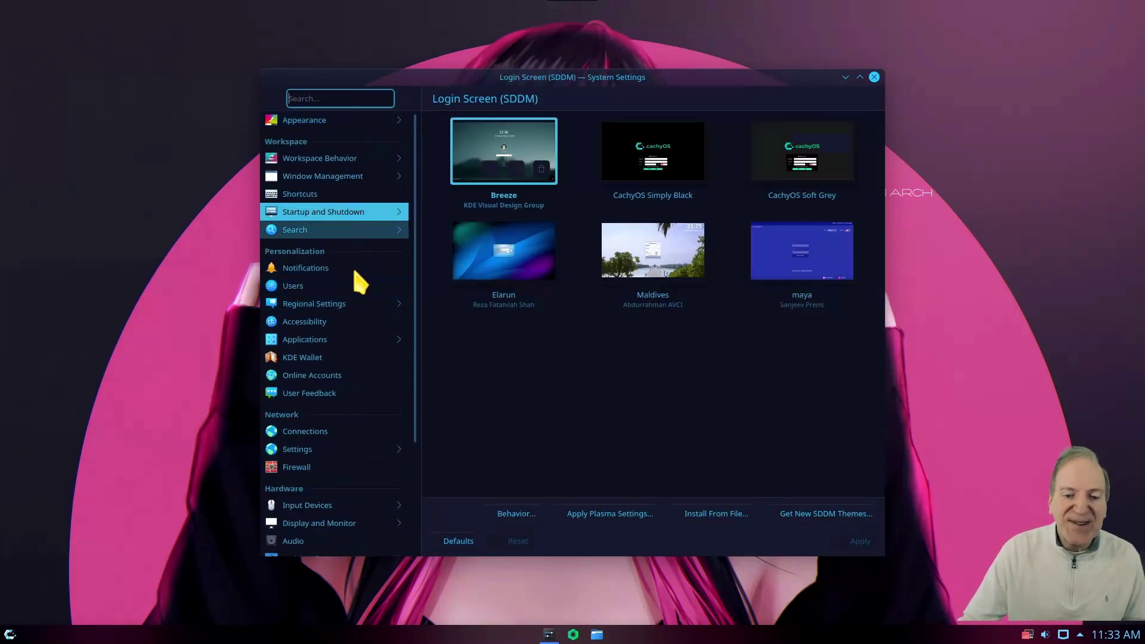
Change the user account's avatar to the red cocktail on a beach and apply the change while switching to Startup and Shutdown.
click(295, 289)
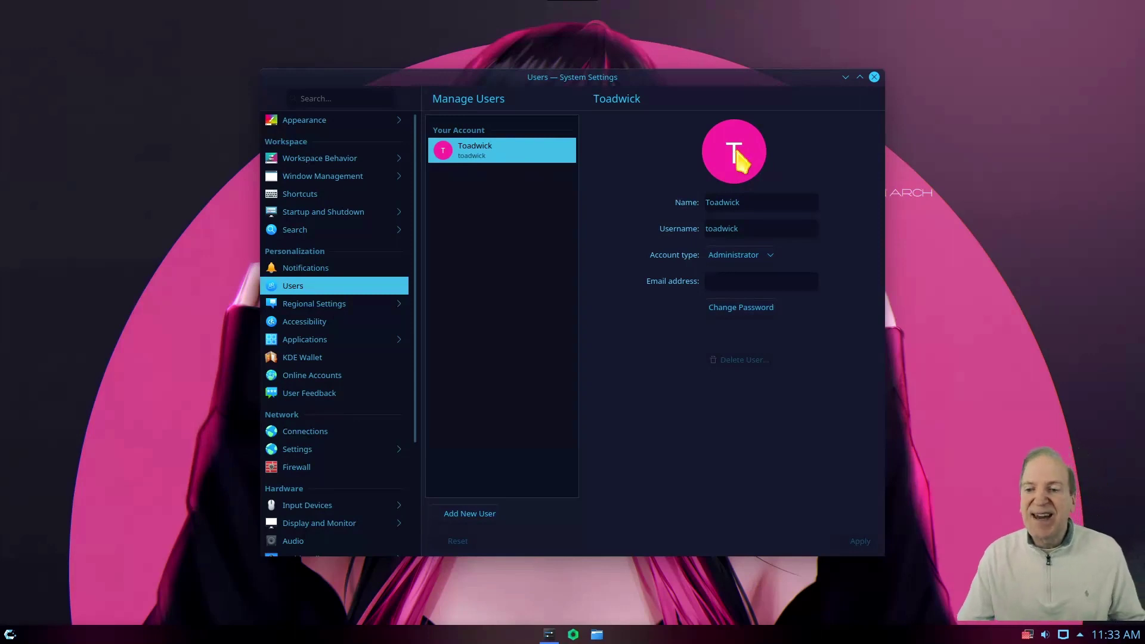
click(742, 160)
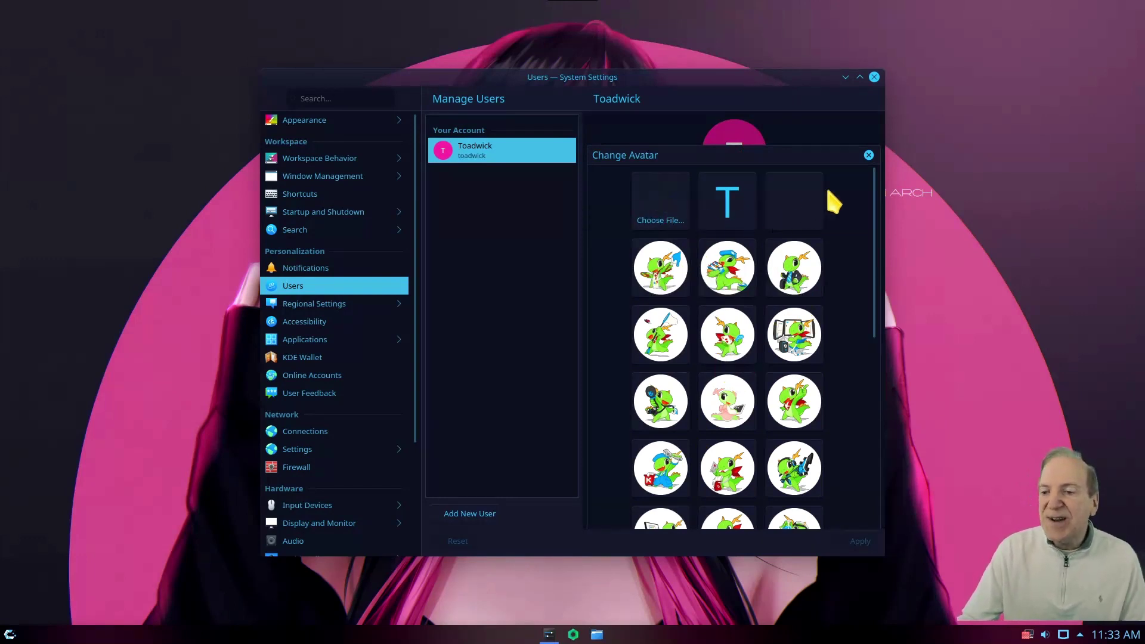
drag(876, 192, 880, 363)
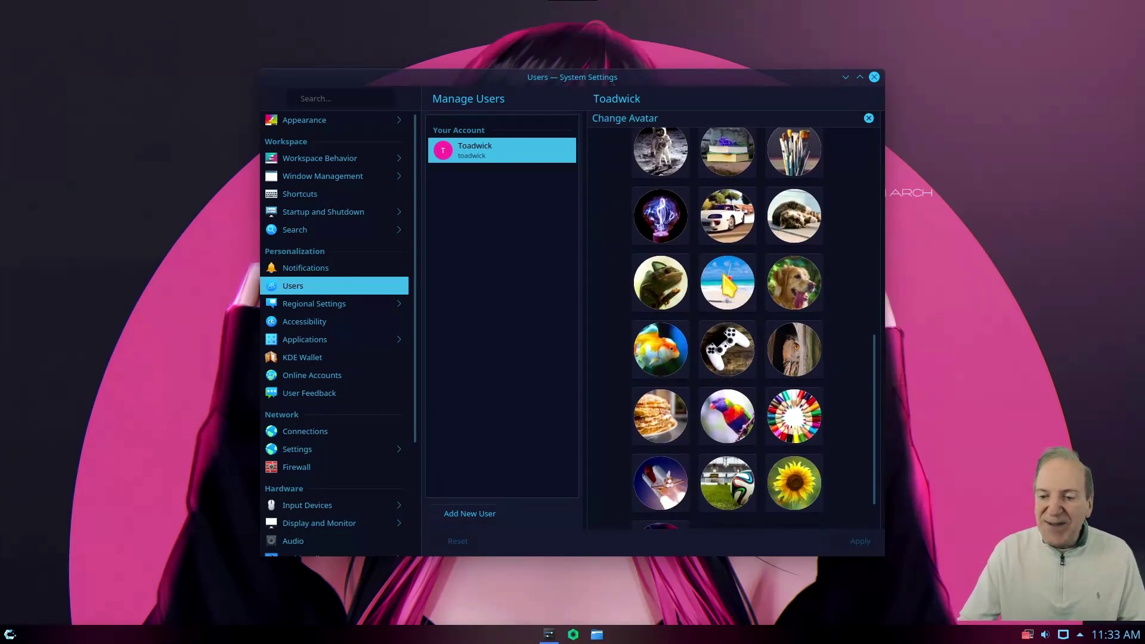
scroll(729, 286, up, 1)
click(729, 291)
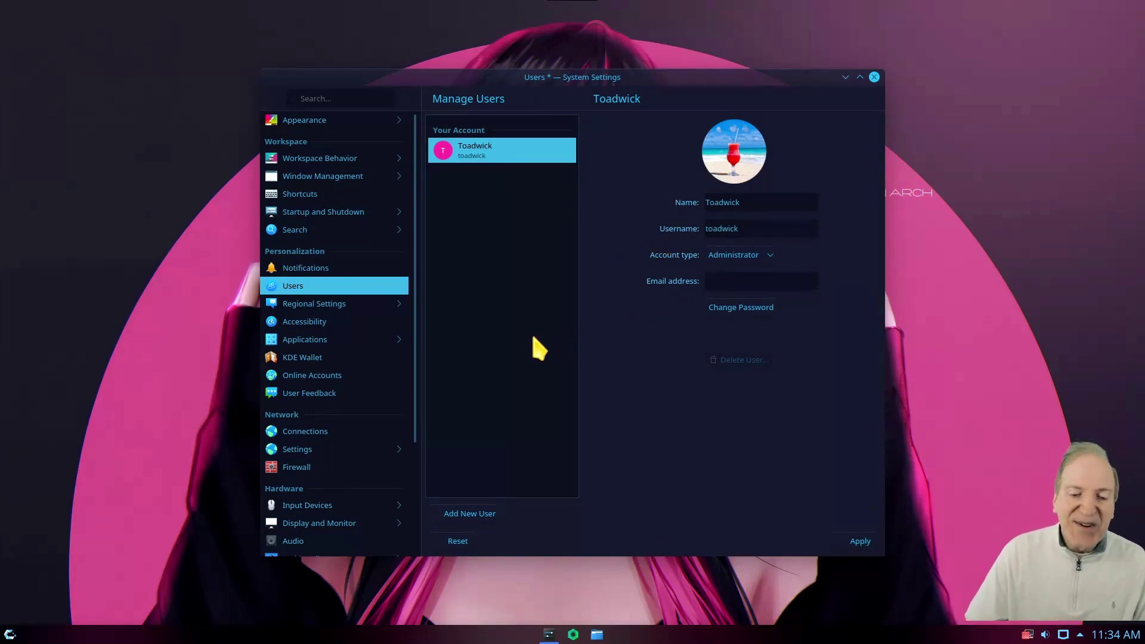
click(327, 220)
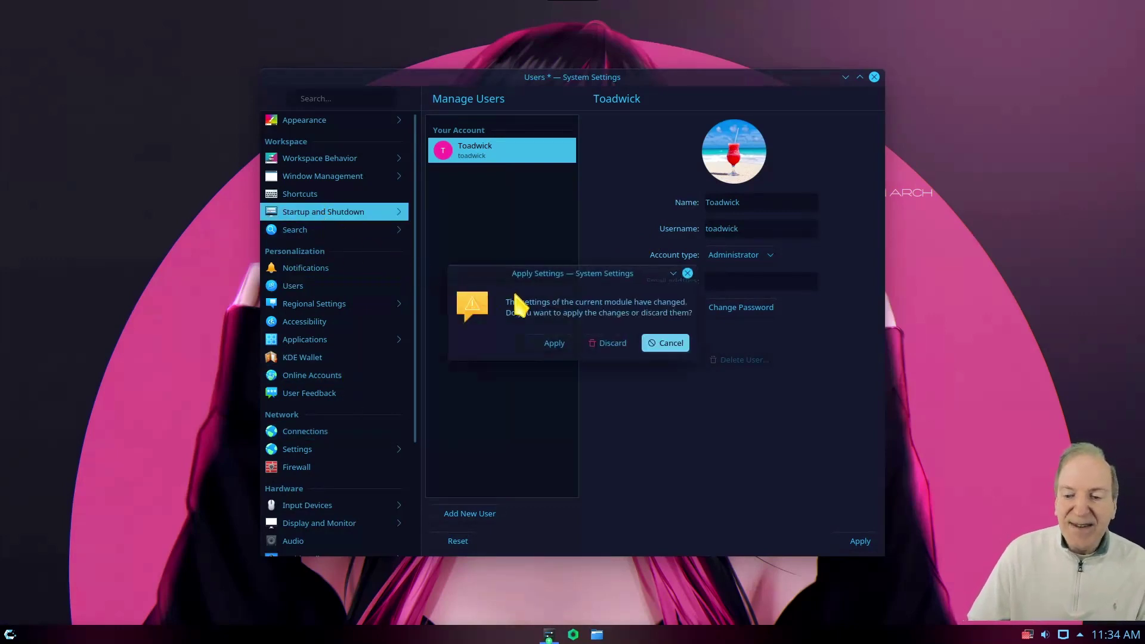
click(541, 345)
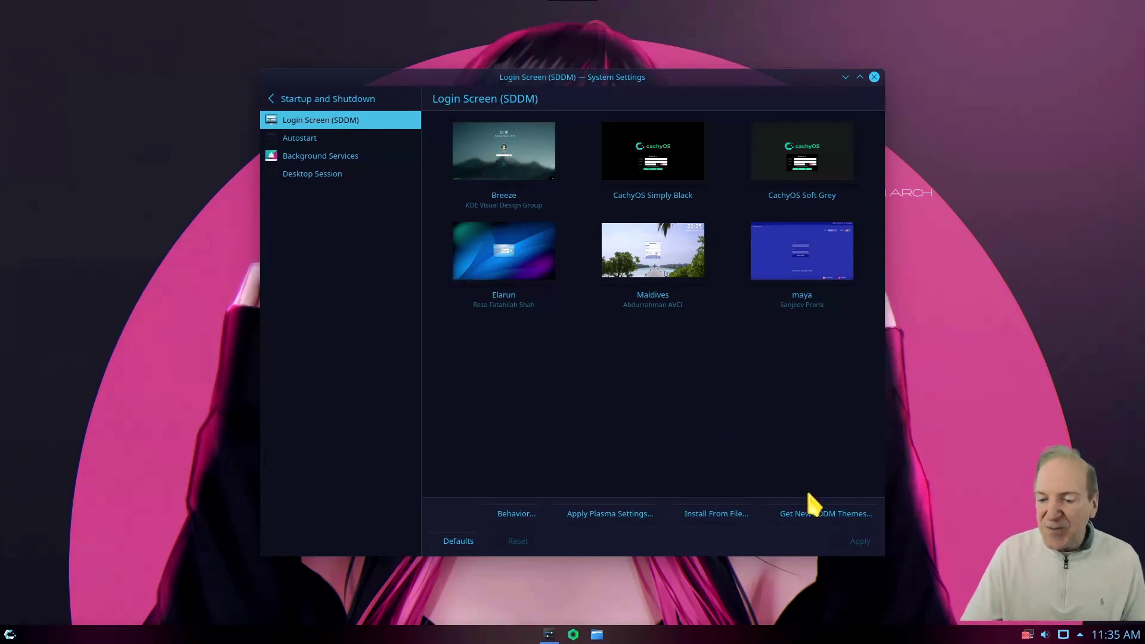
Look at the downloadable SDDM themes, then apply the Breeze login screen theme, authenticating with the account password.
click(800, 517)
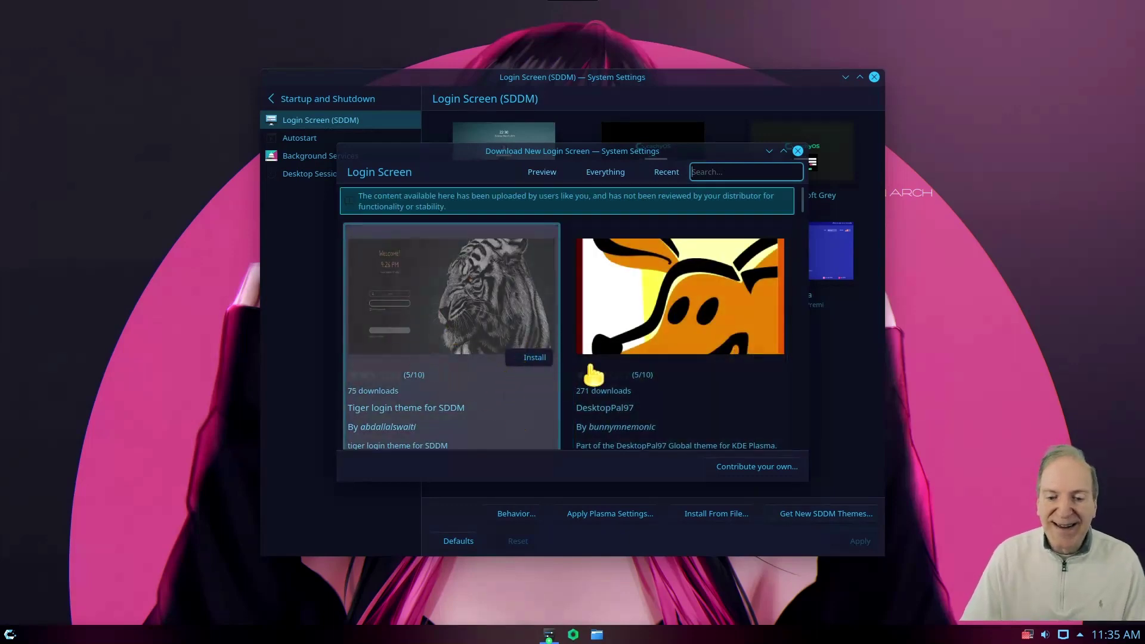
click(798, 151)
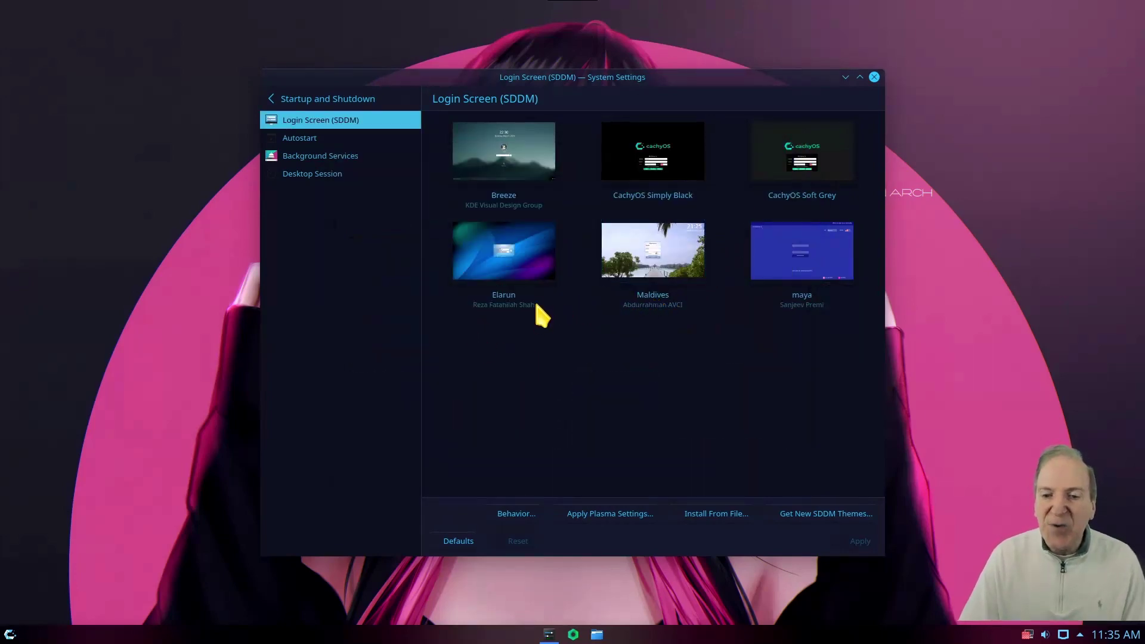
click(507, 163)
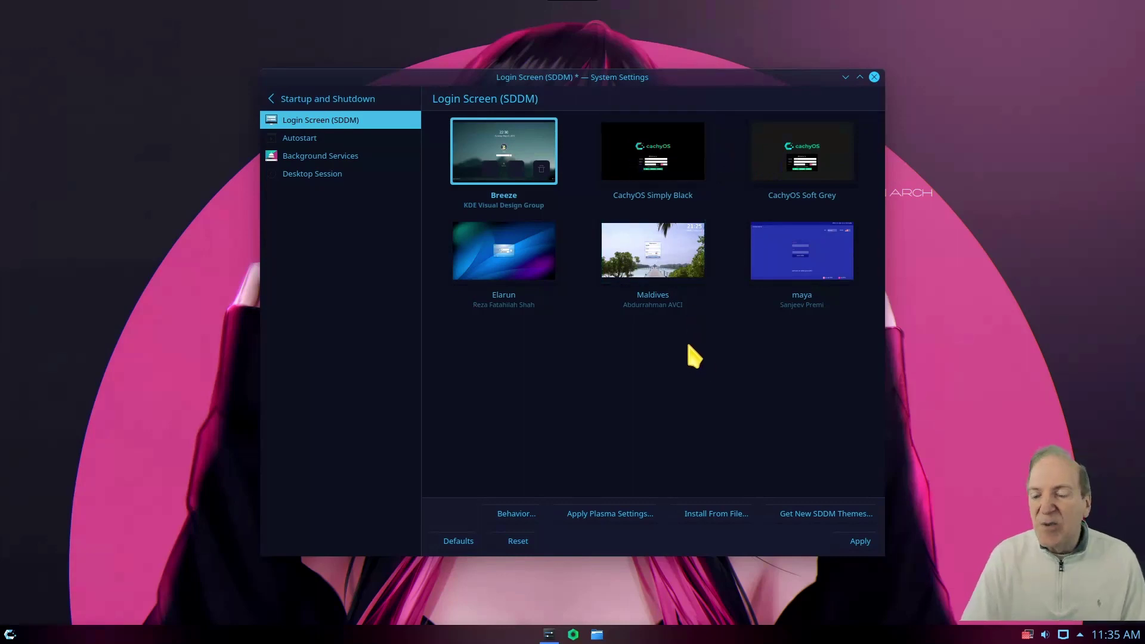
click(859, 541)
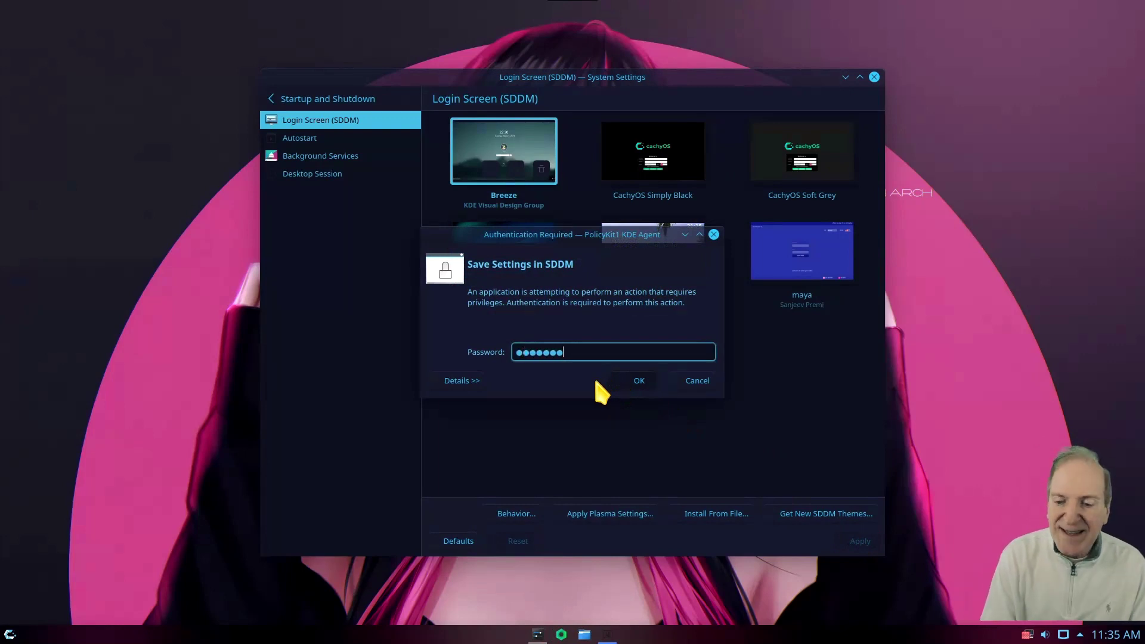
key(Return)
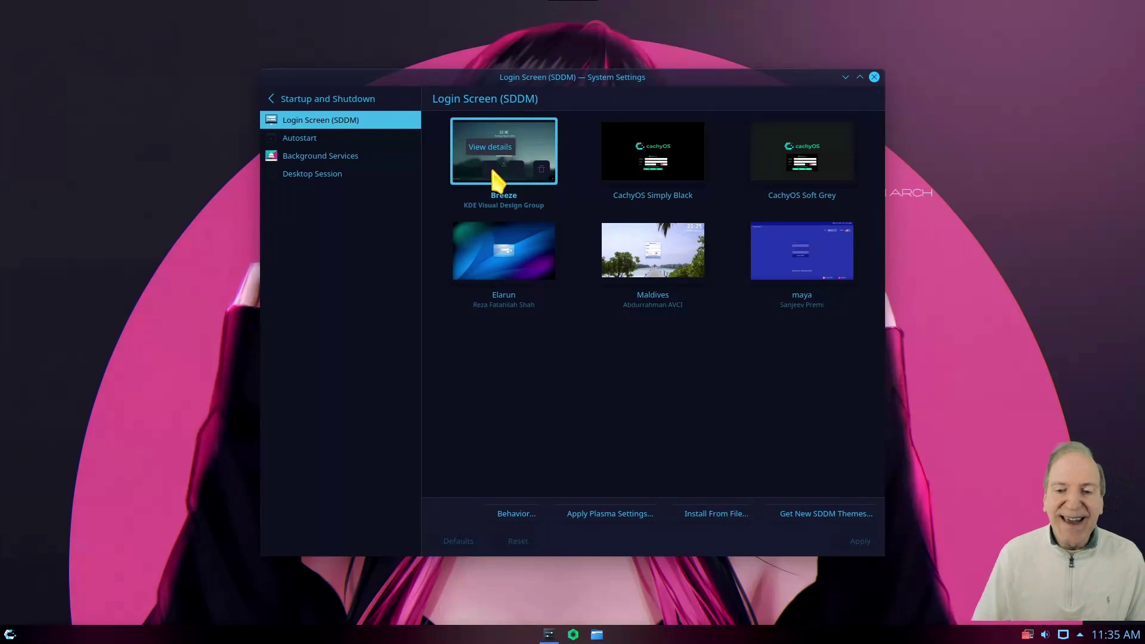
Check the account avatar in the application launcher, then log in to the Plasma session with the account password.
click(4, 639)
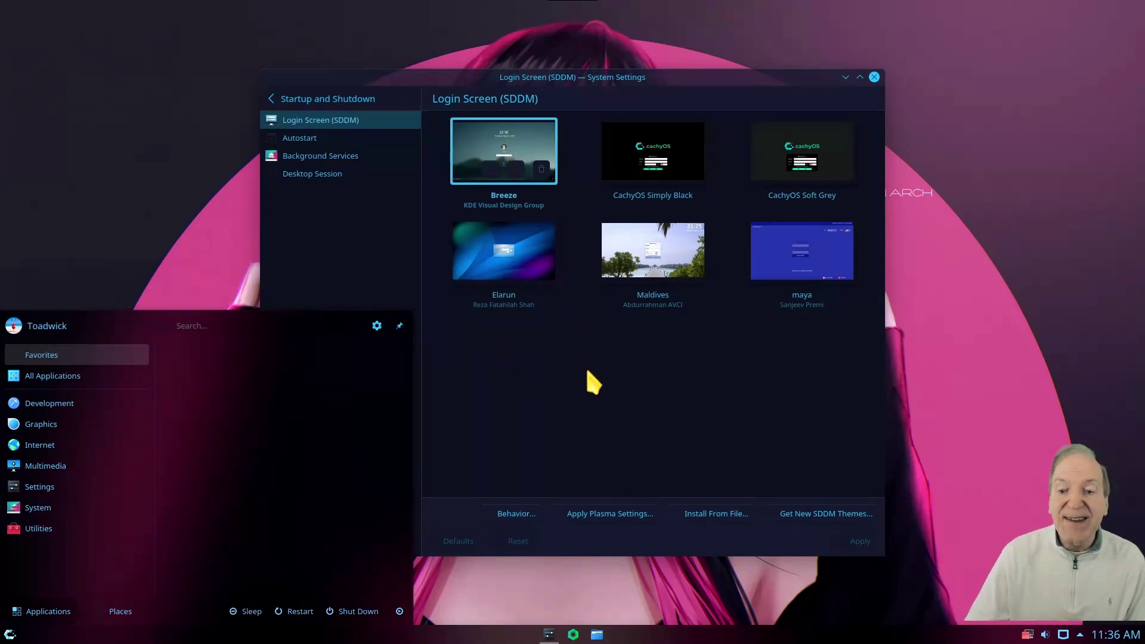
click(597, 389)
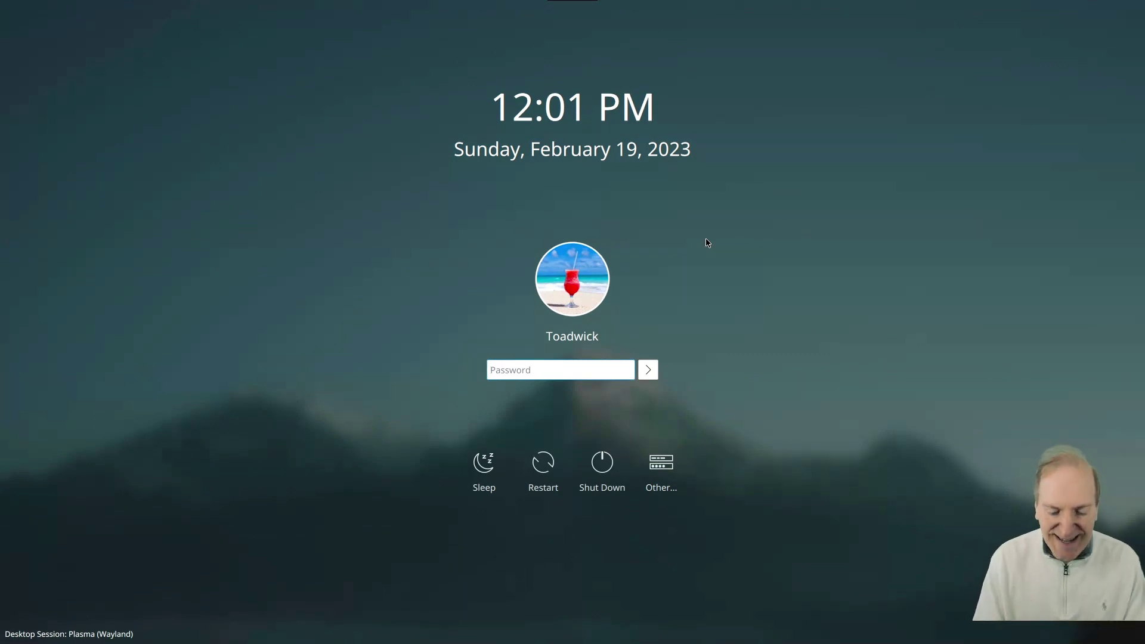
text(******)
key(Return)
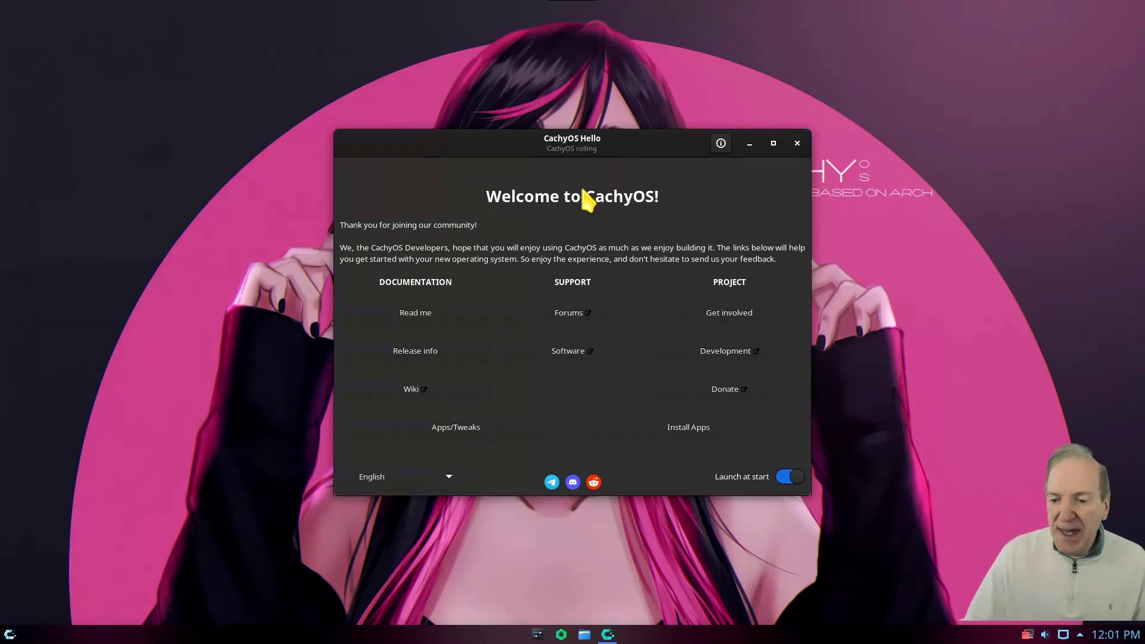
Open the Install Apps list in CachyOS Hello and view the applications in the Browsers category.
click(686, 428)
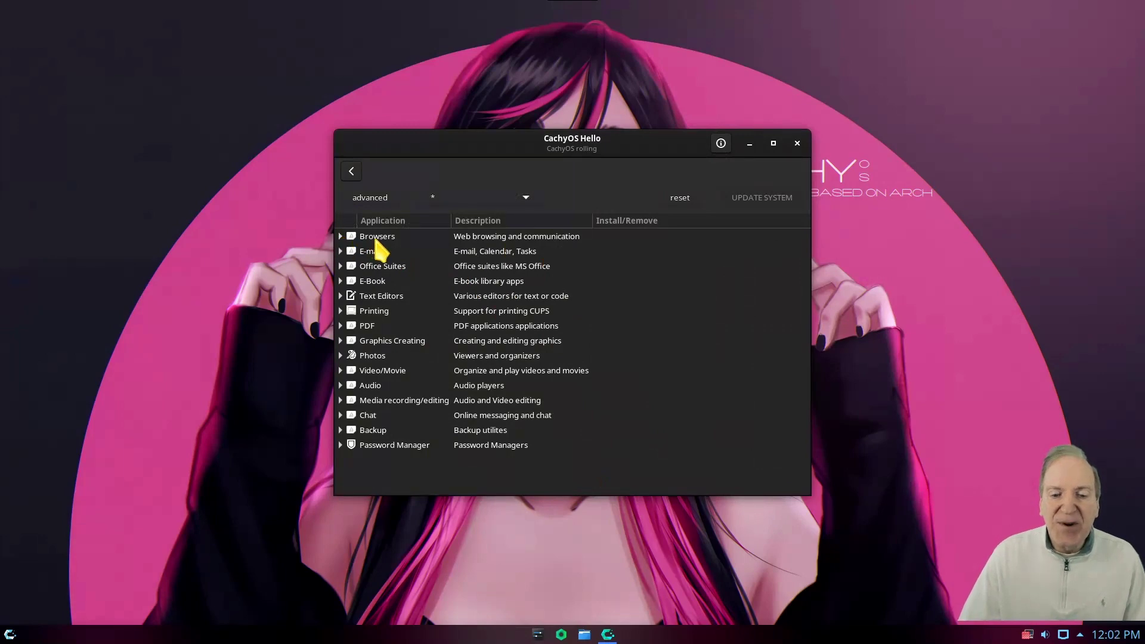
click(341, 236)
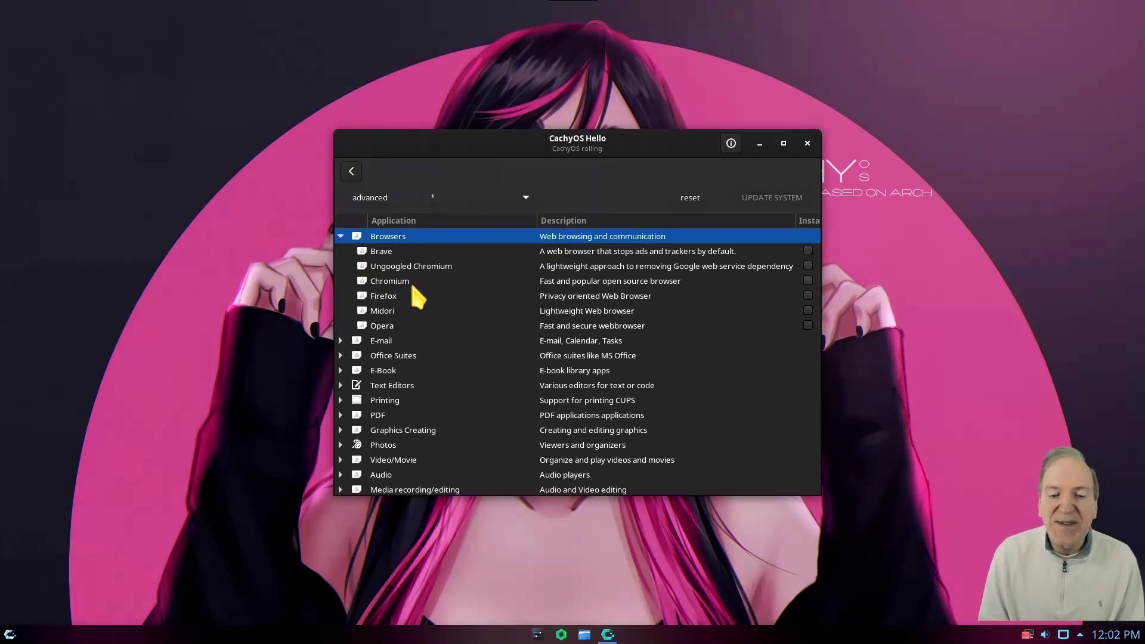
click(376, 296)
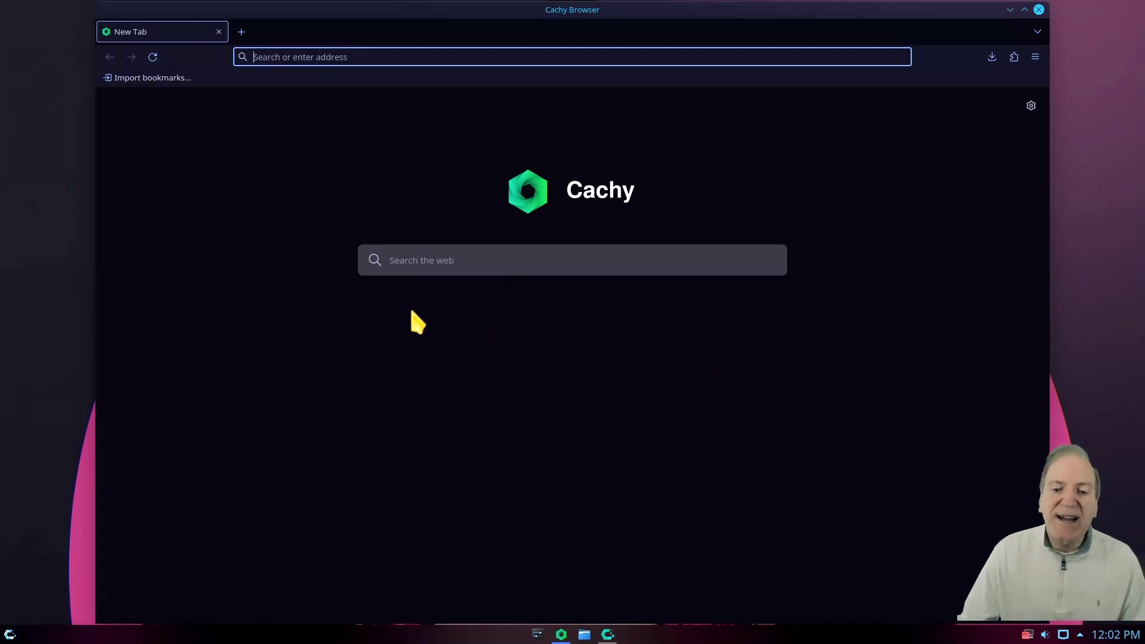
View the extensions installed in Cachy Browser and close the browser.
click(1014, 57)
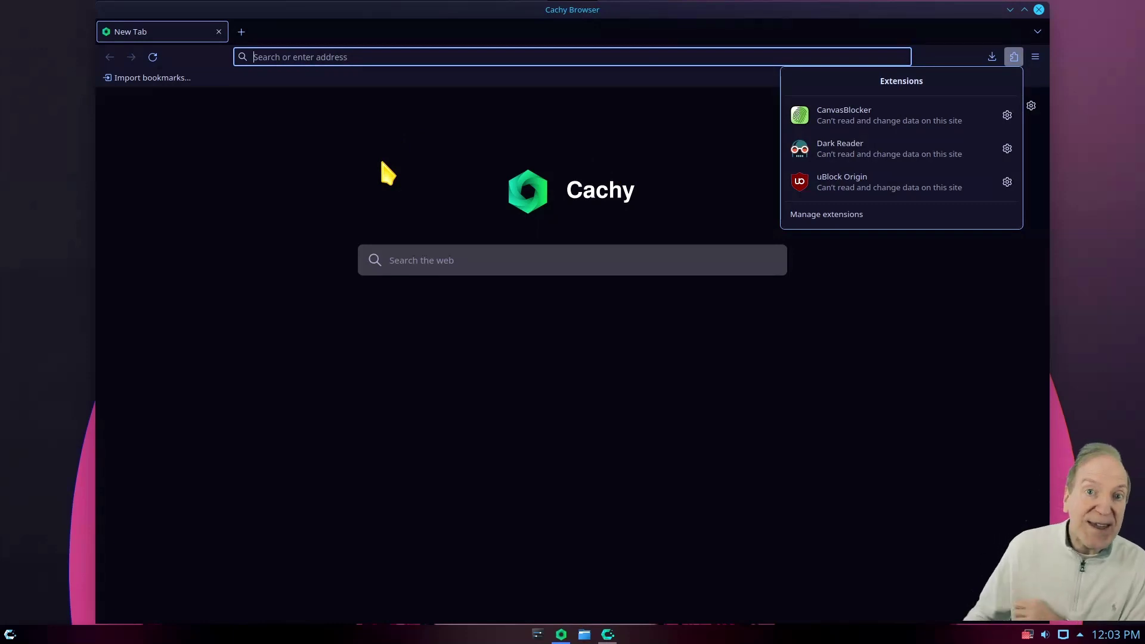
click(480, 327)
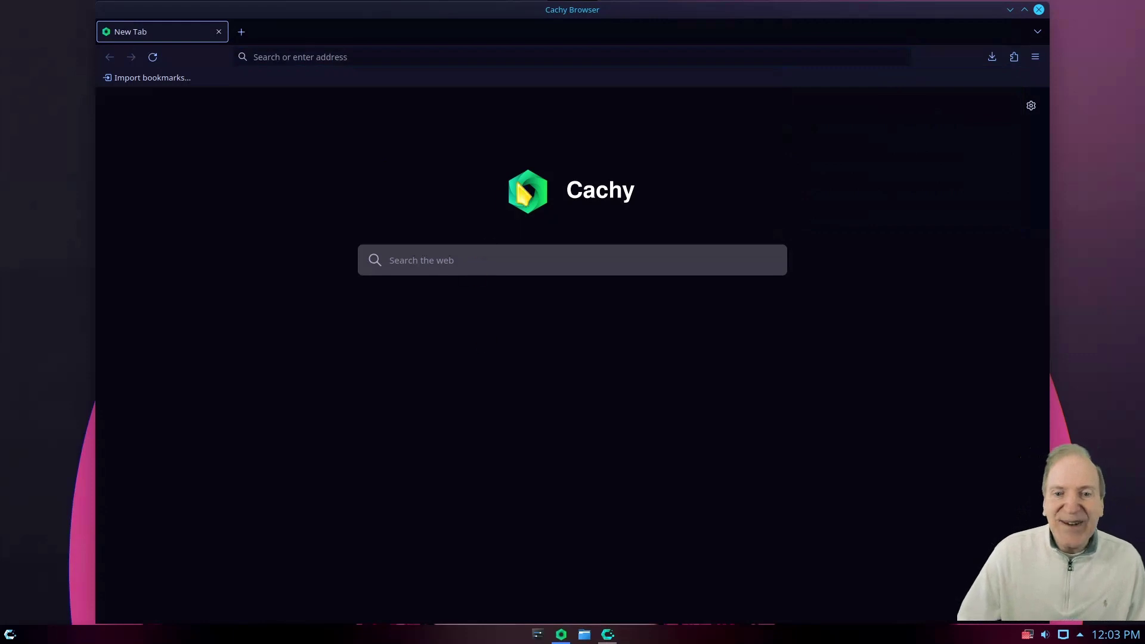
click(439, 258)
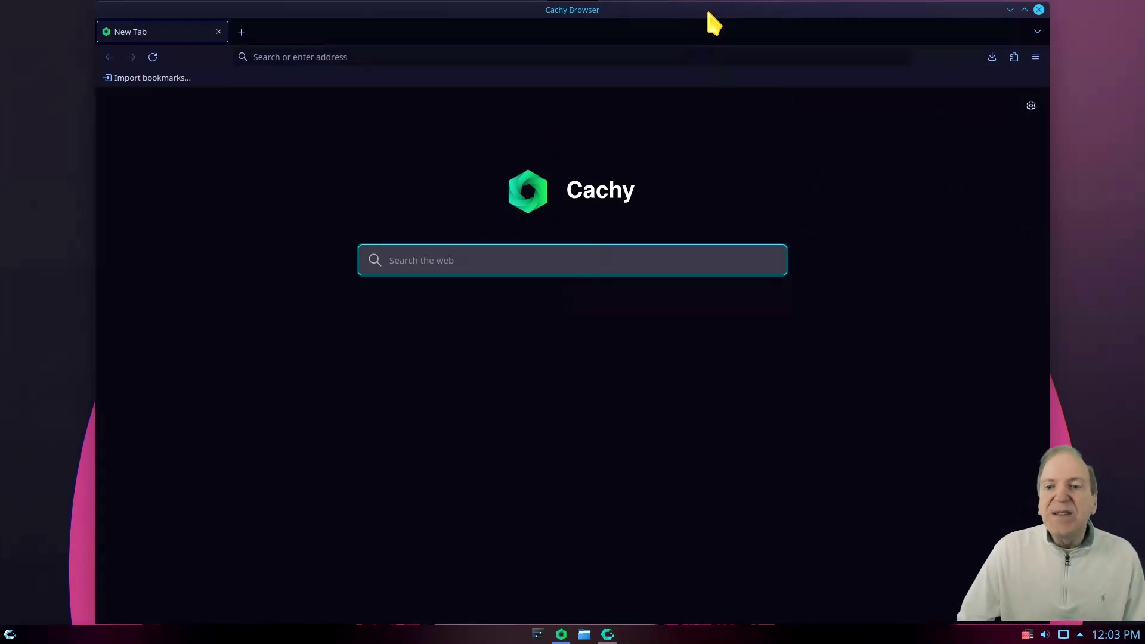
click(1040, 10)
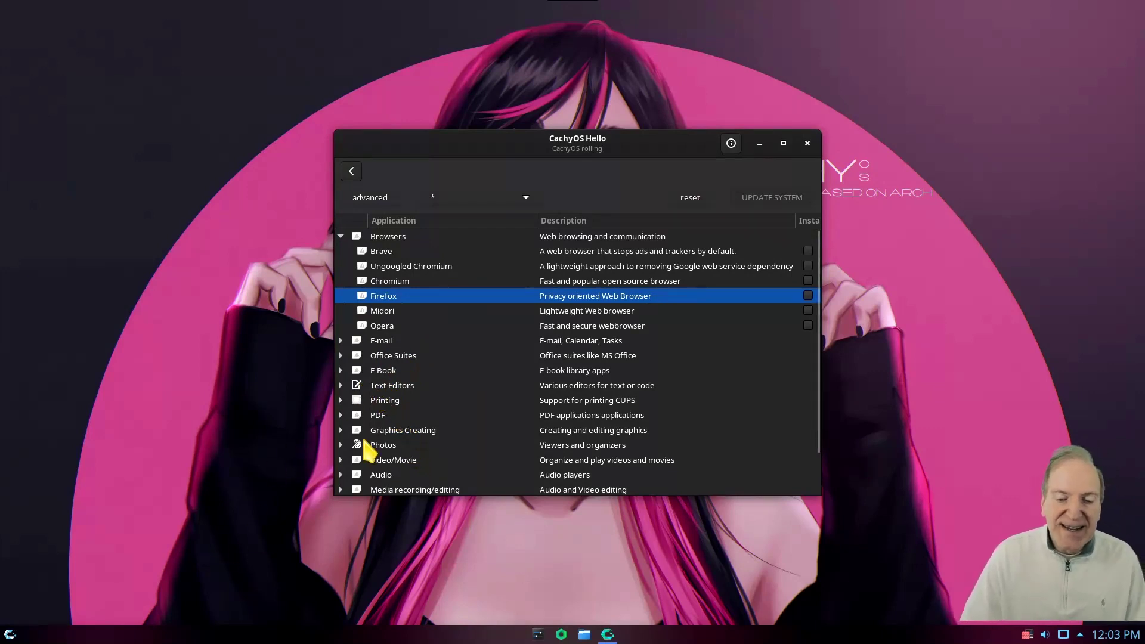
Browse the preinstalled applications in the launcher's Development, Internet, Multimedia and Settings categories.
click(9, 635)
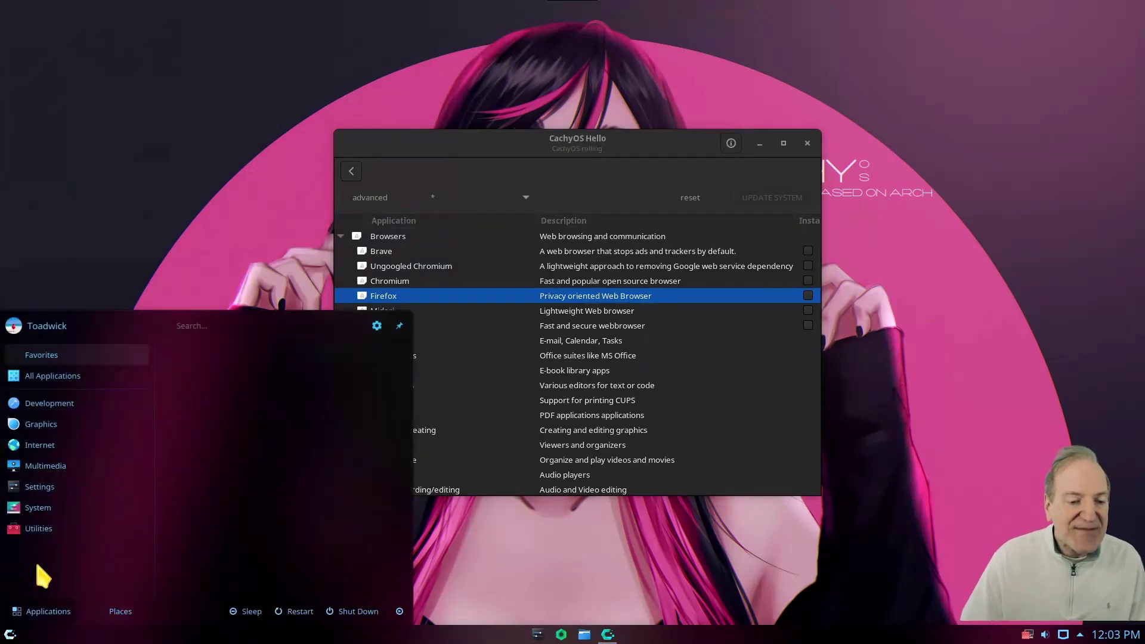
mouse_move(51, 403)
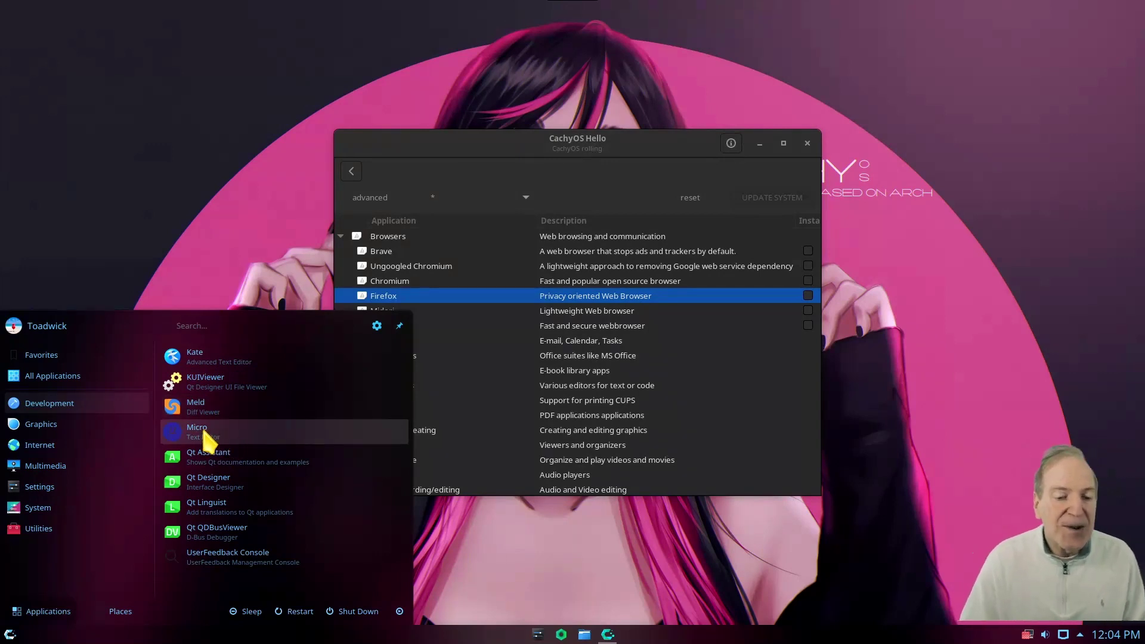
mouse_move(56, 431)
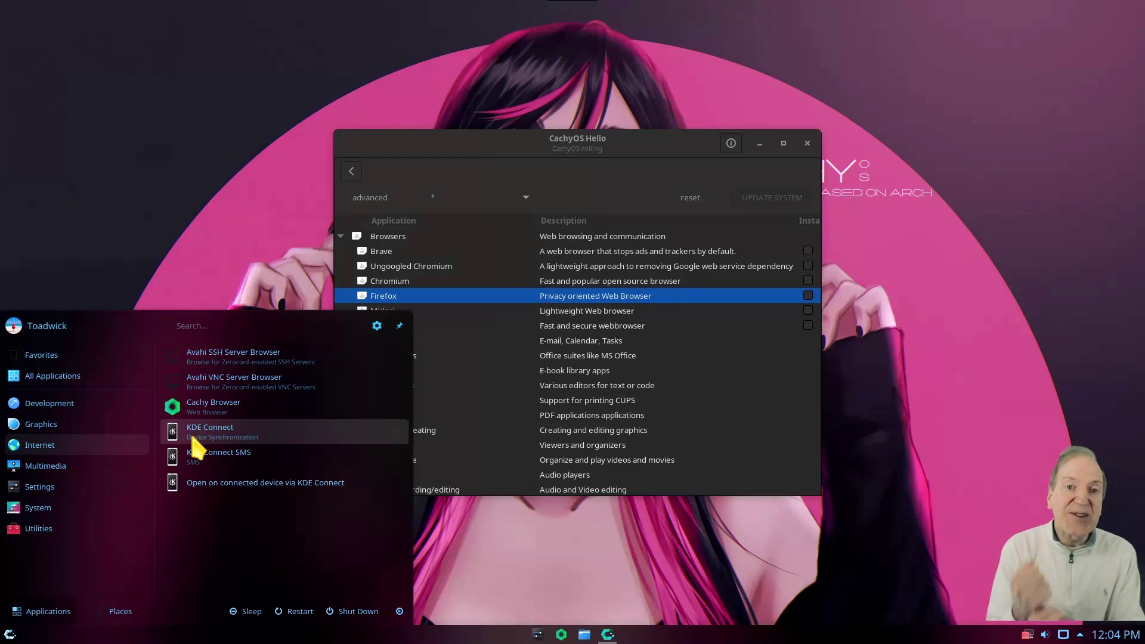
mouse_move(68, 468)
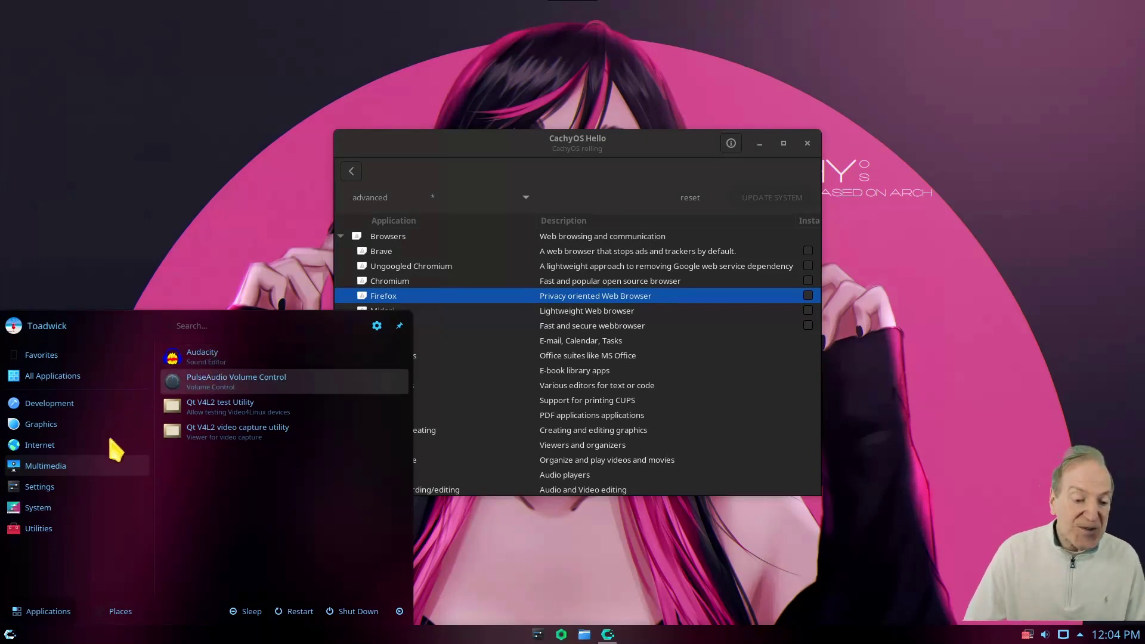
mouse_move(46, 493)
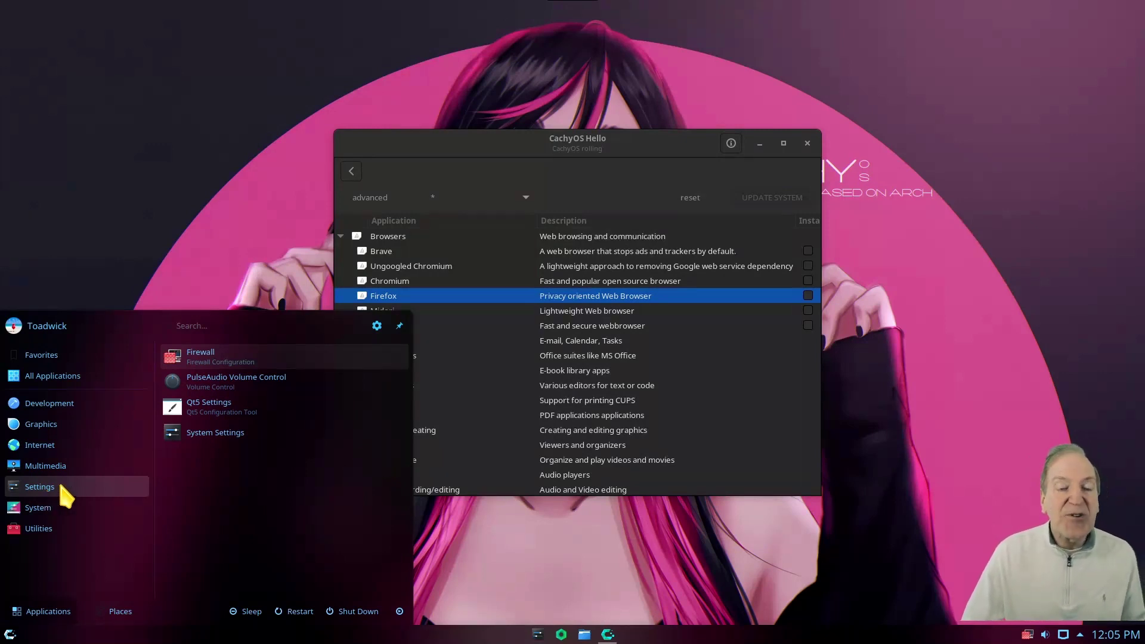
Launch the btop++ system monitor, close CachyOS Hello to check memory usage without it, and close the monitor.
mouse_move(50, 514)
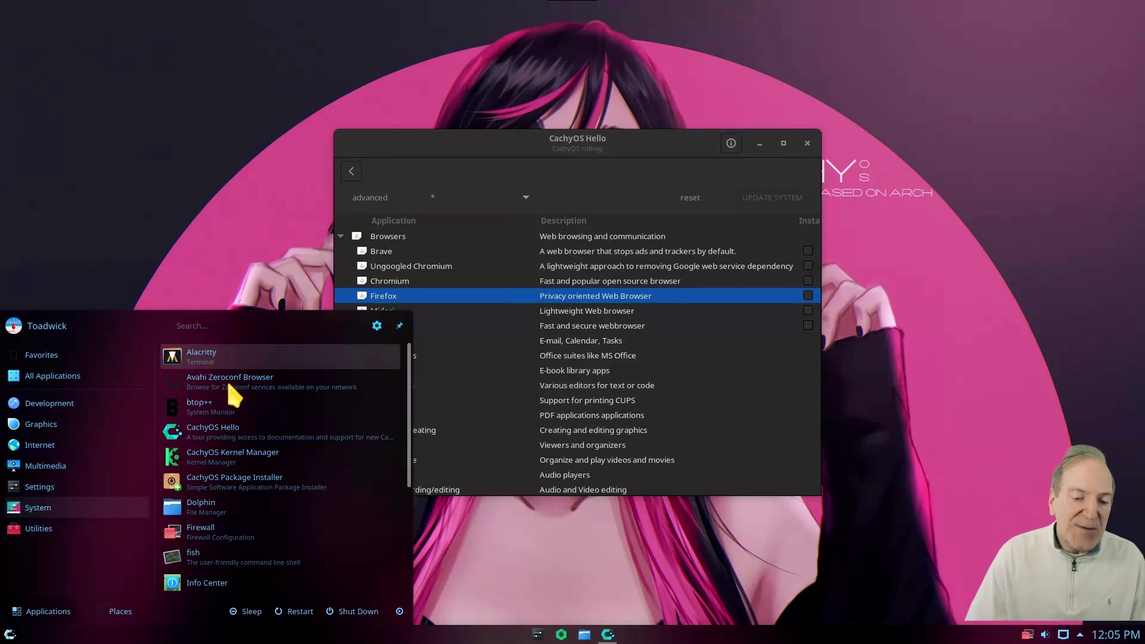
click(201, 411)
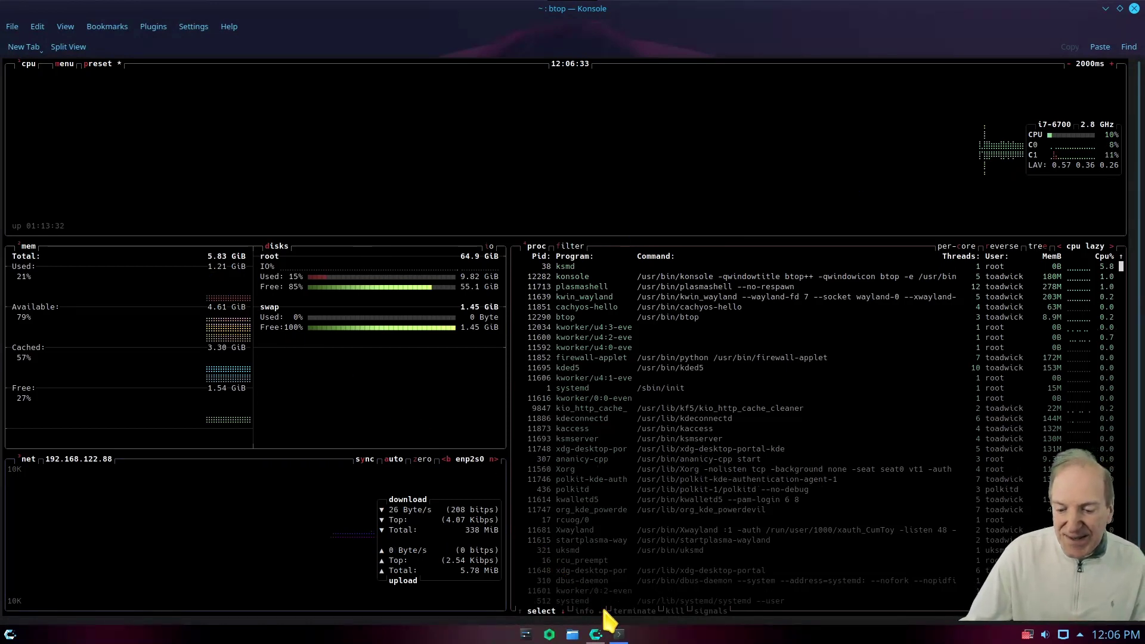
mouse_move(620, 634)
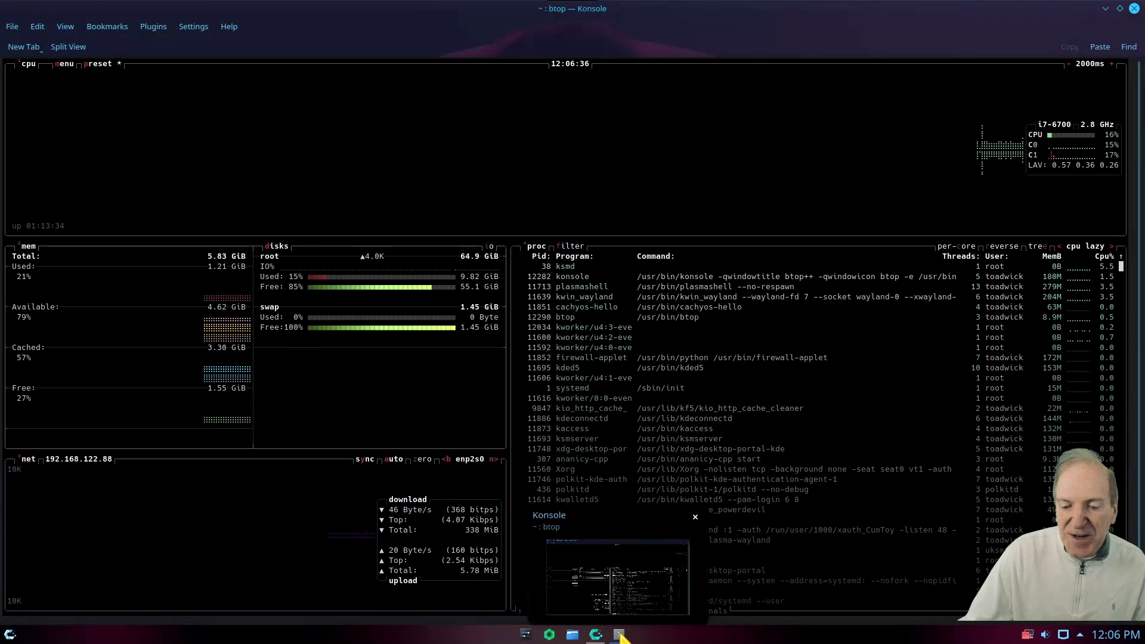
click(596, 635)
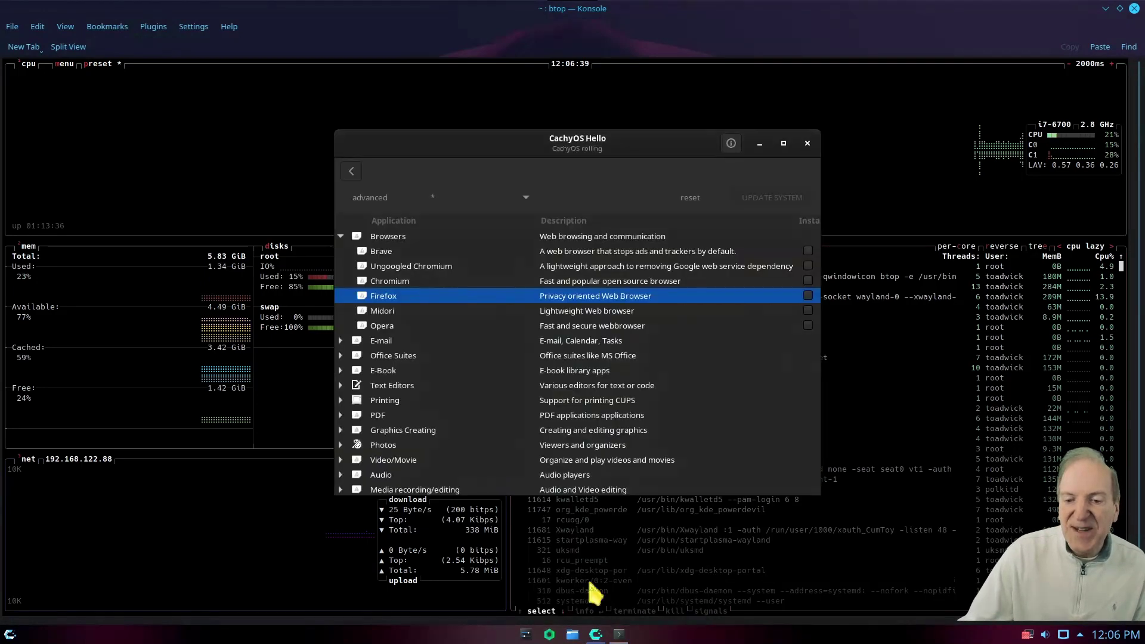
click(807, 144)
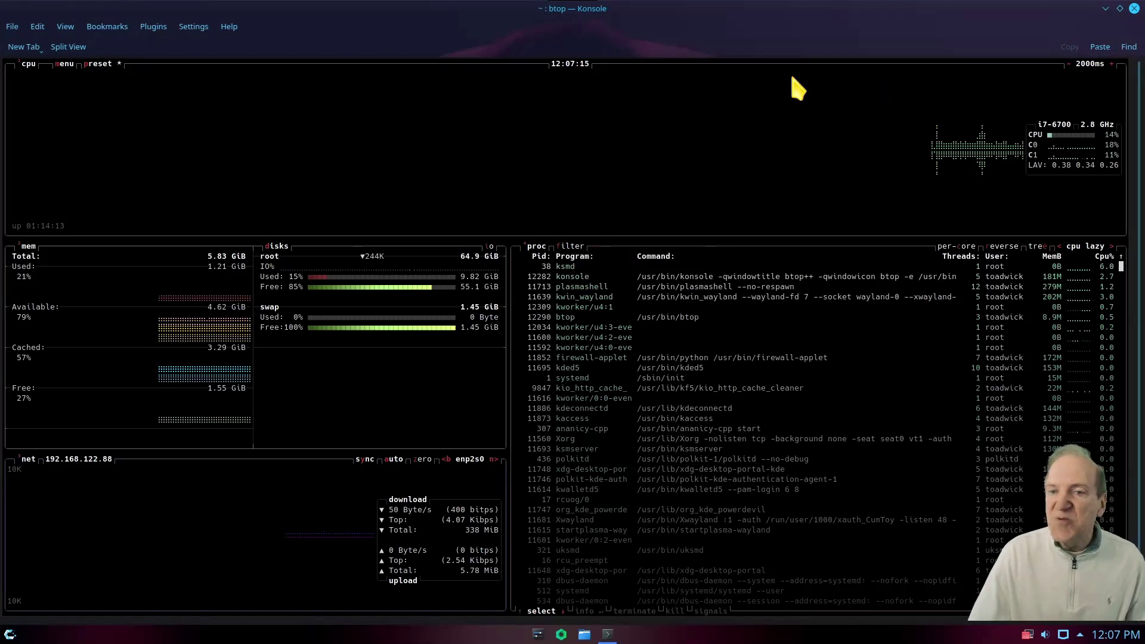
click(11, 27)
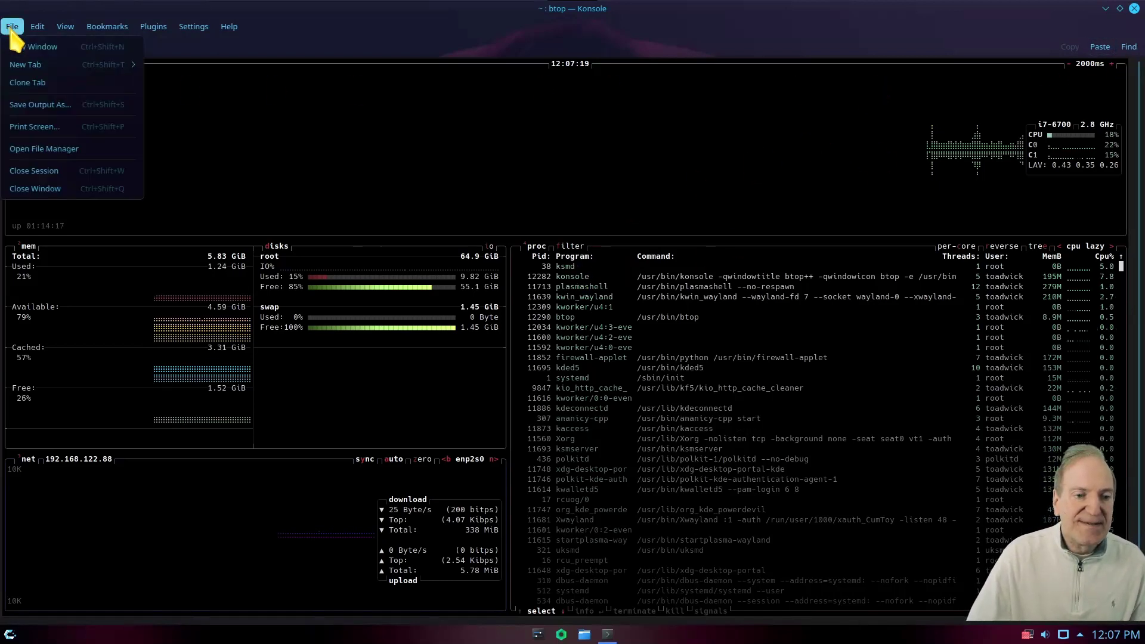
click(43, 189)
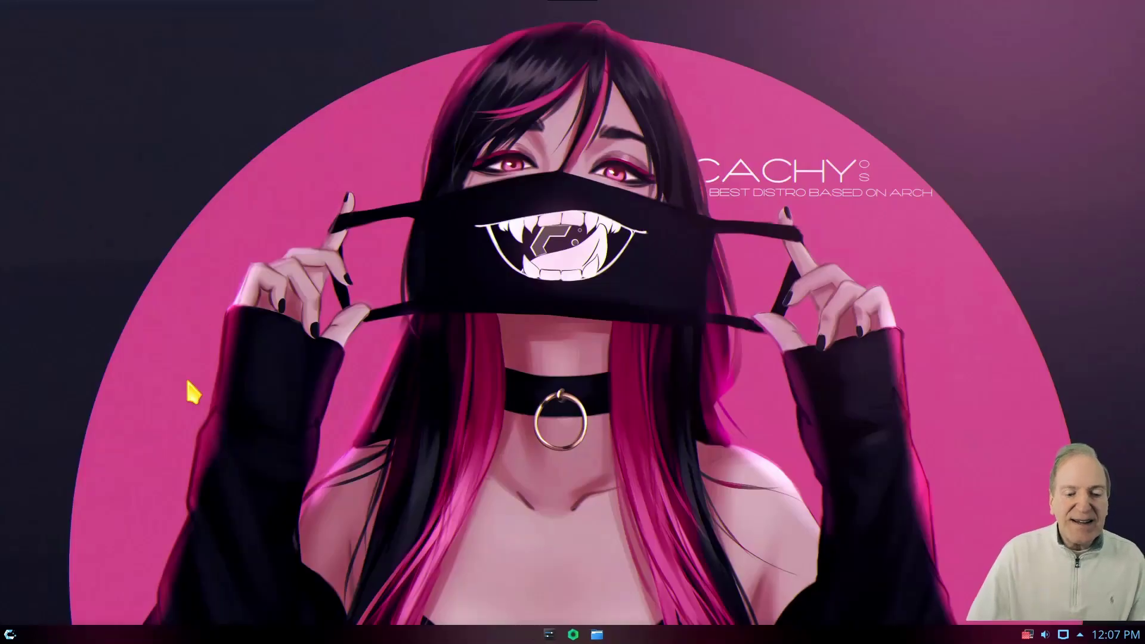
View the applications in the launcher's System and Utilities categories, then open the alternatives for the application launcher.
click(10, 636)
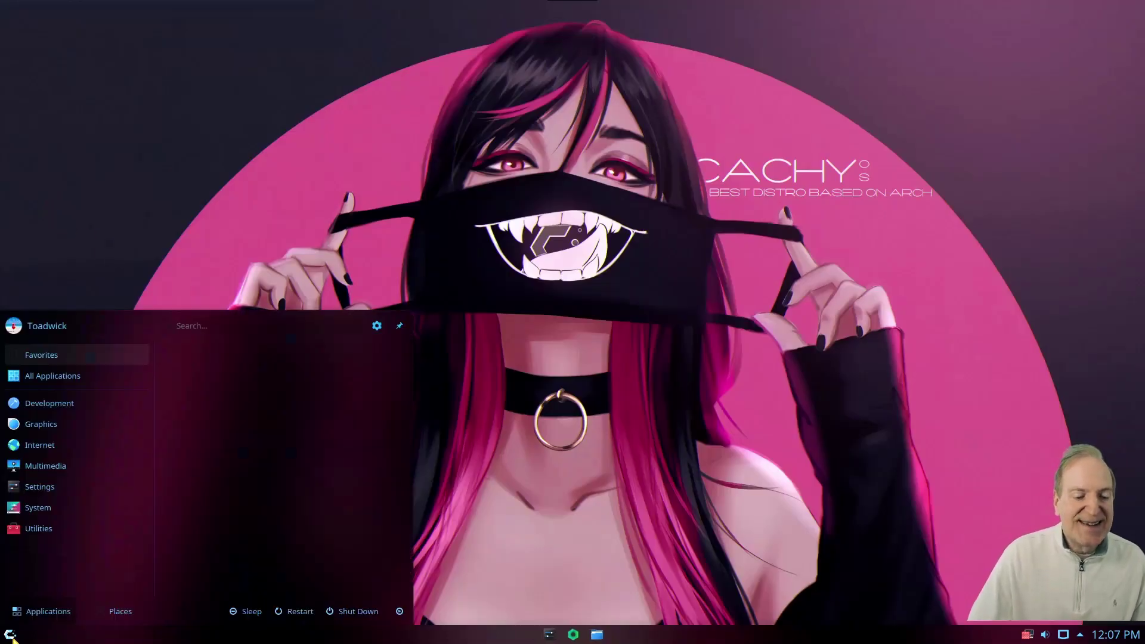
click(43, 508)
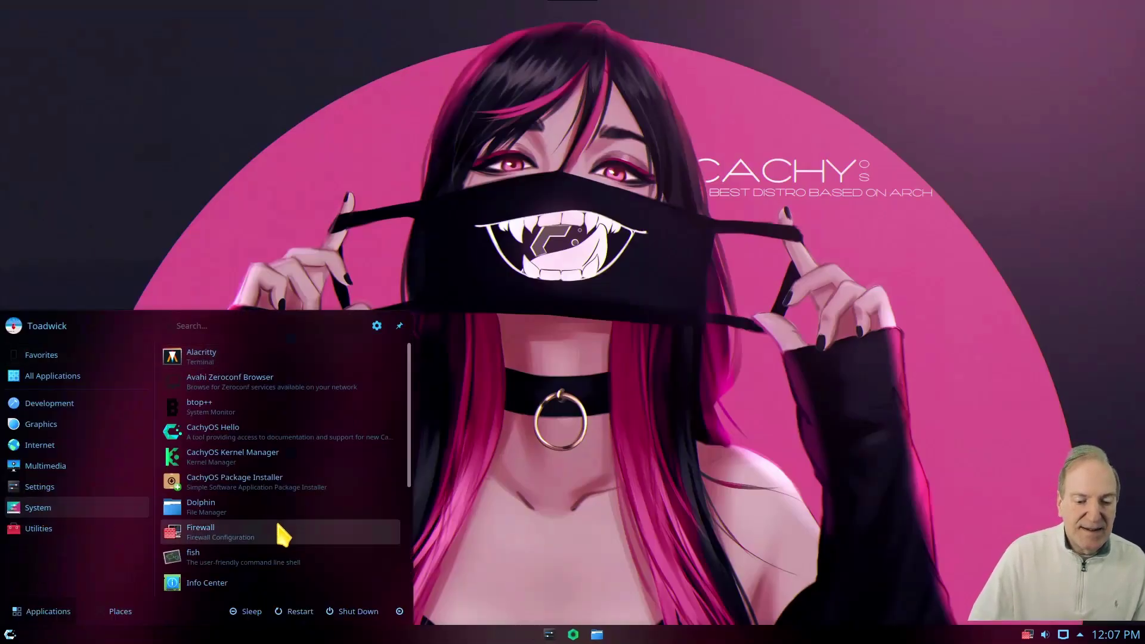
scroll(285, 532, down, 3)
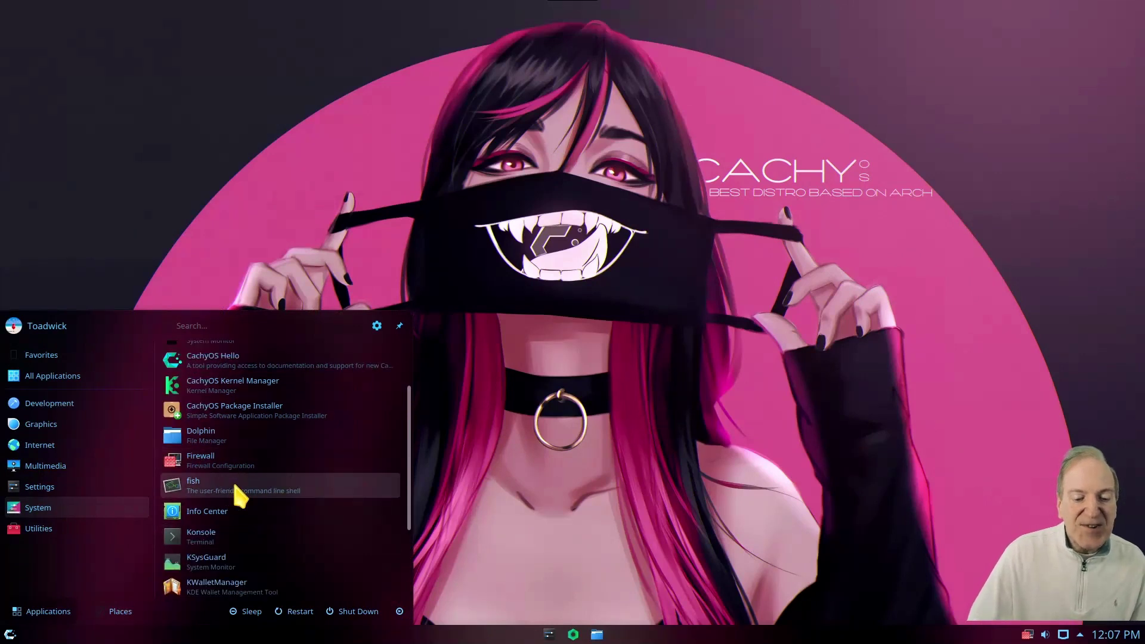
scroll(237, 492, down, 5)
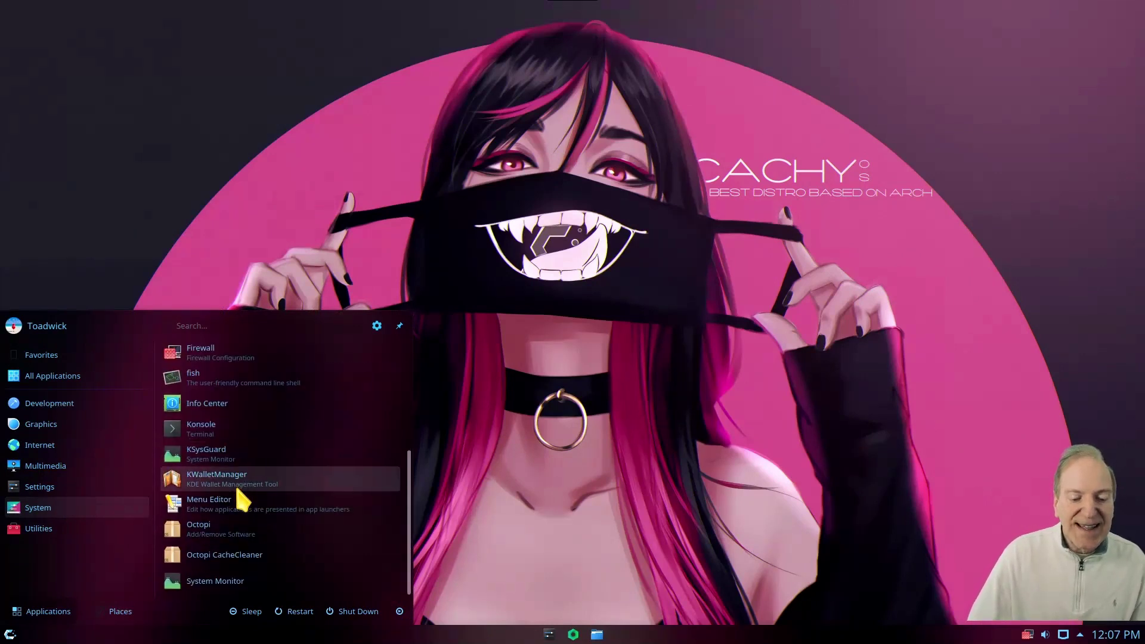
click(28, 529)
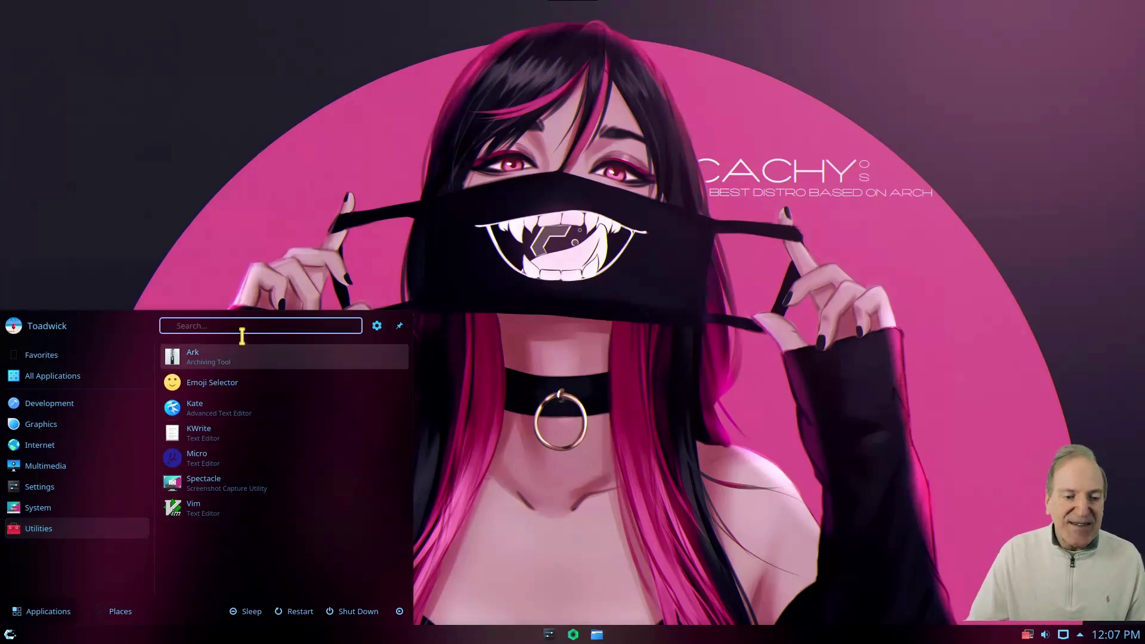
right_click(11, 635)
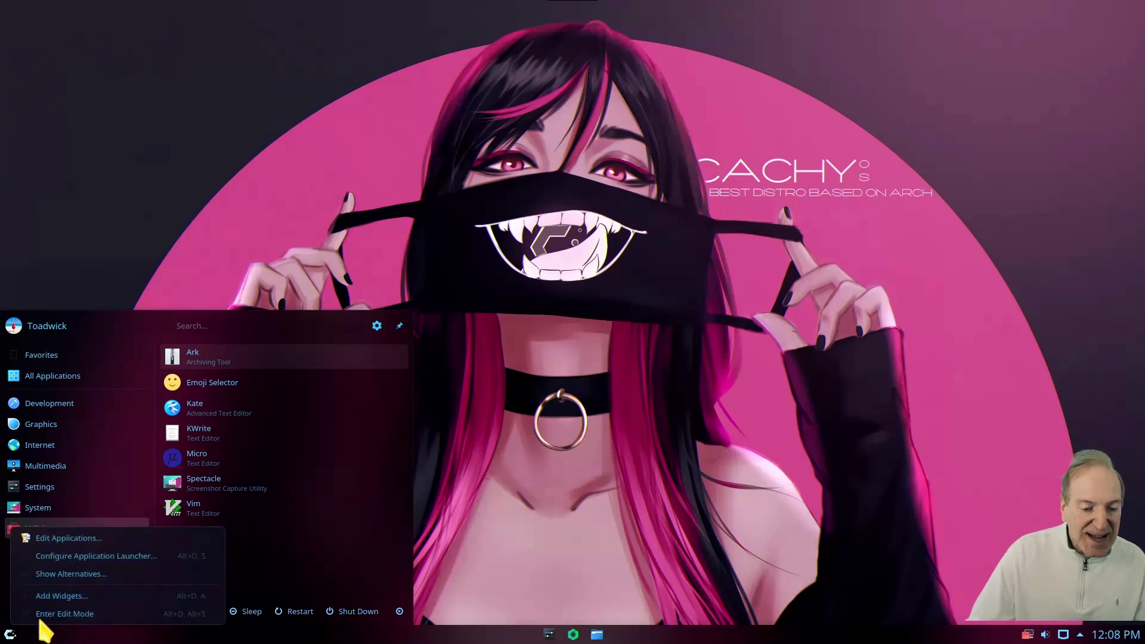
click(71, 573)
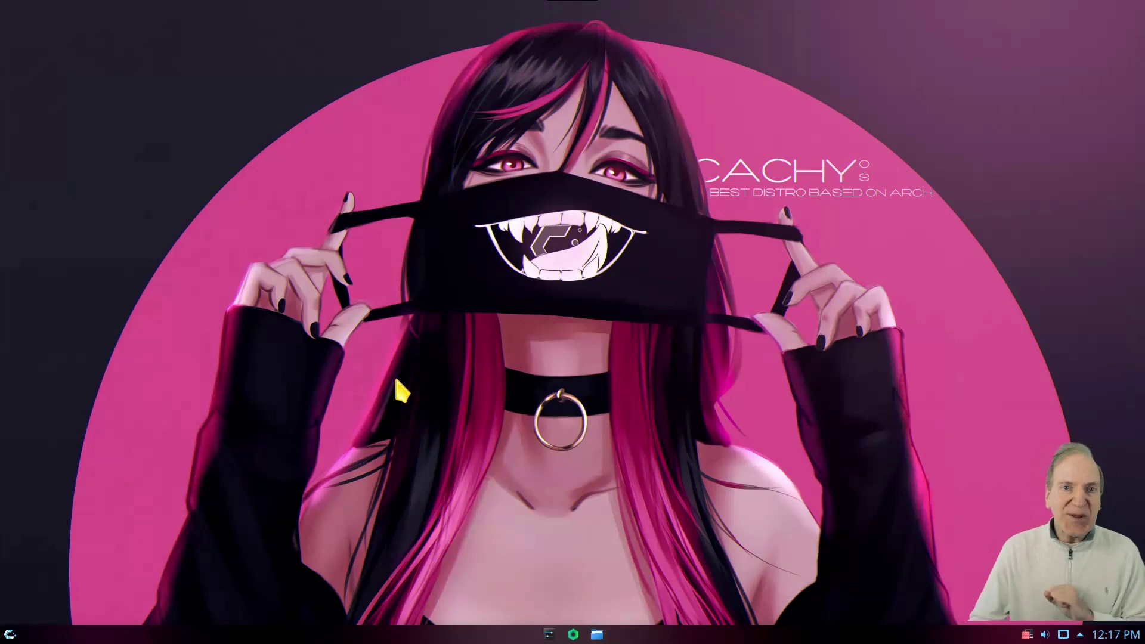
Open the desktop's widget list and bring up the download window for new Plasma widgets.
right_click(187, 312)
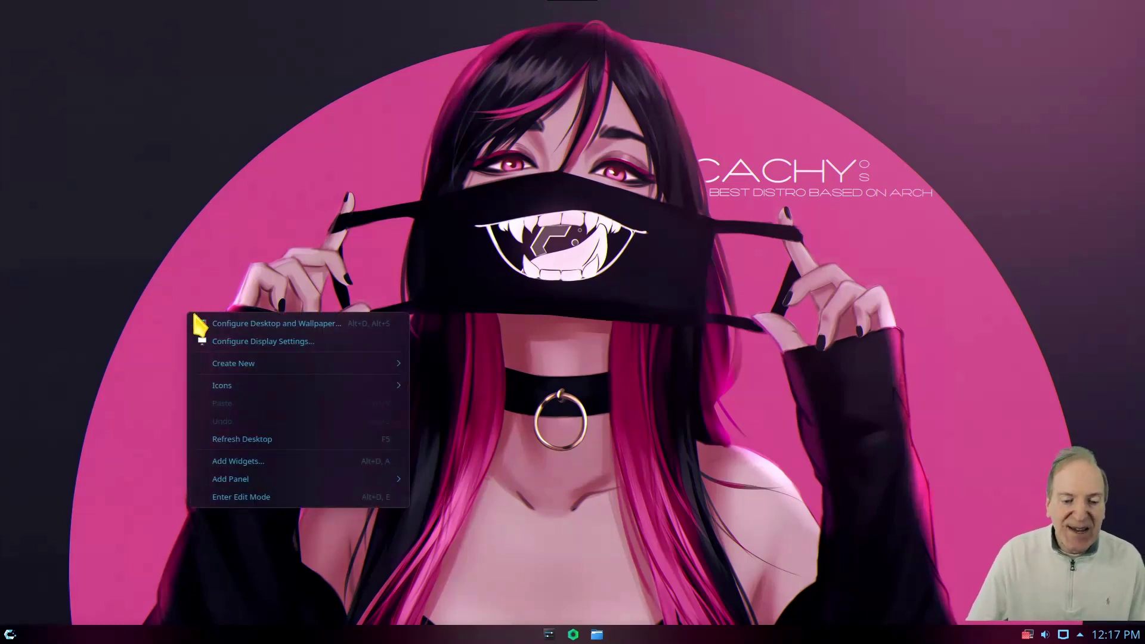
click(236, 463)
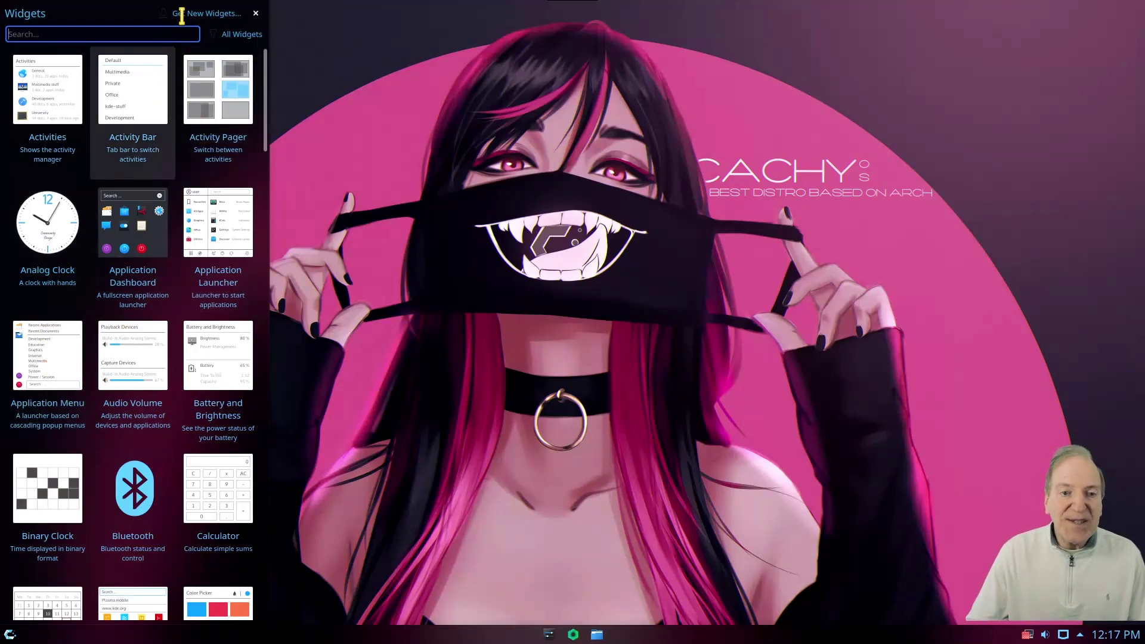
click(202, 12)
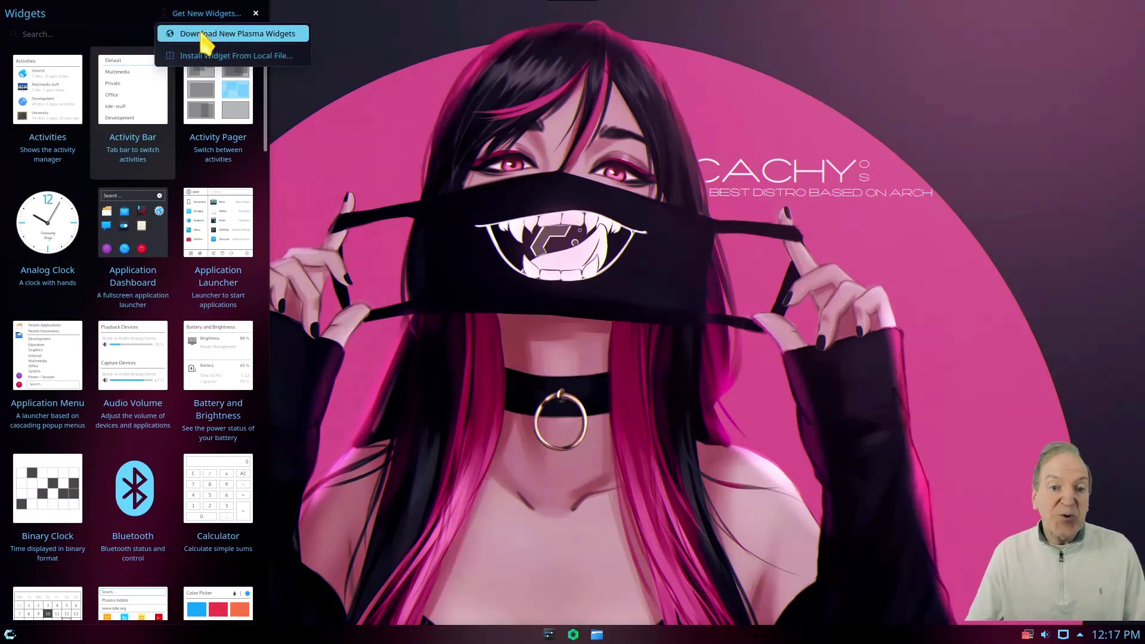
click(201, 35)
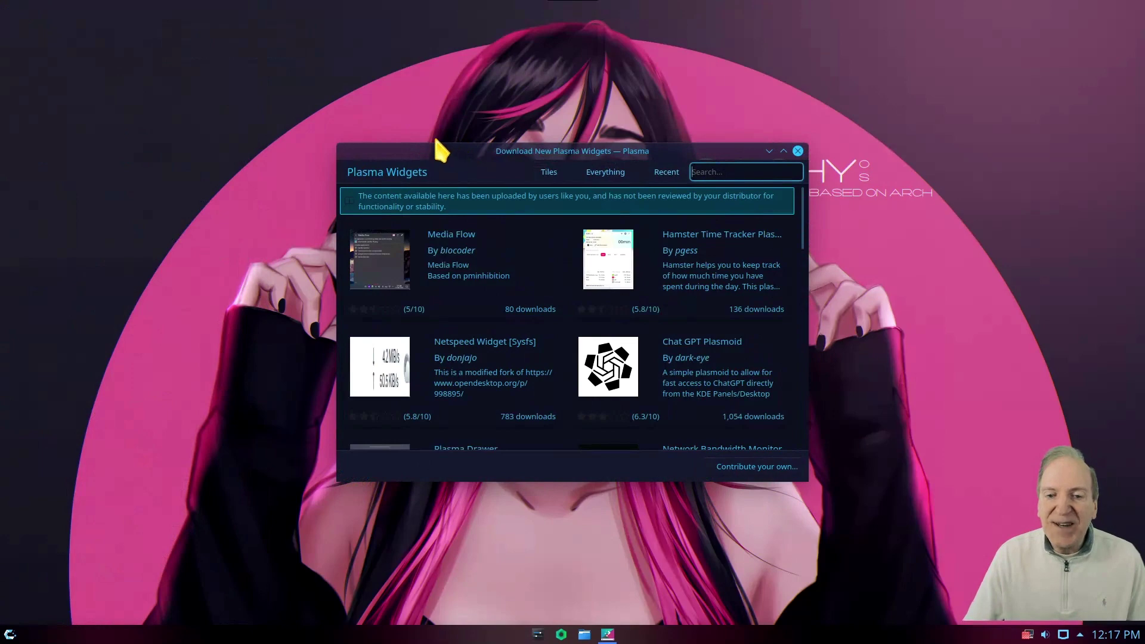
Search the downloadable Plasma widgets for NavDexie, install the NavDexie menu widget and close the download window.
drag(441, 149, 286, 64)
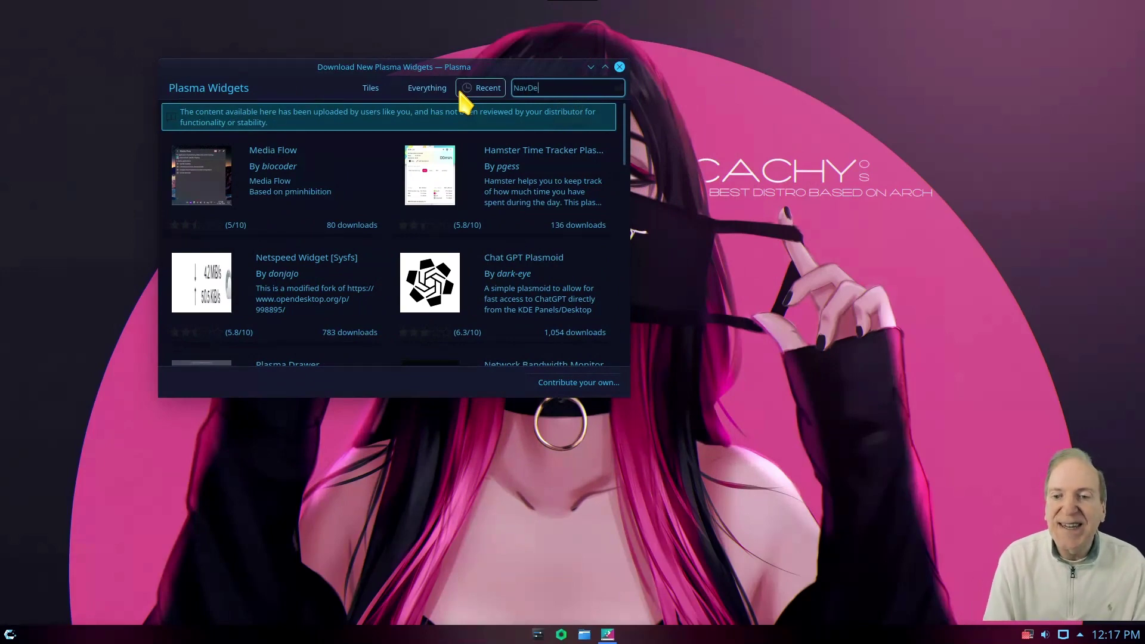
text(x)
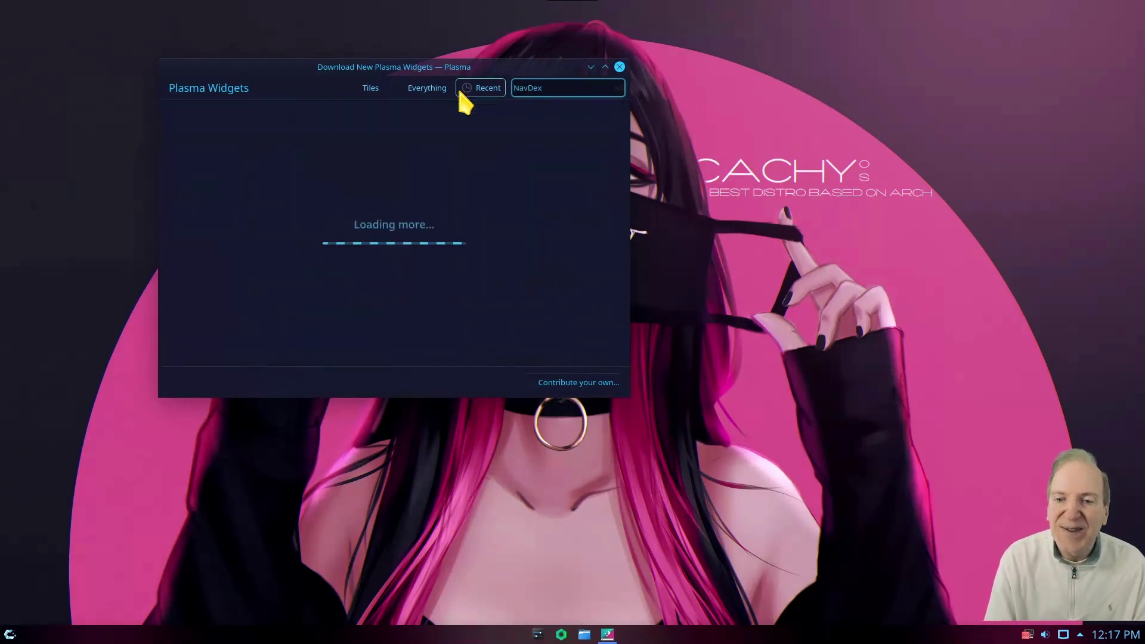
text(ie)
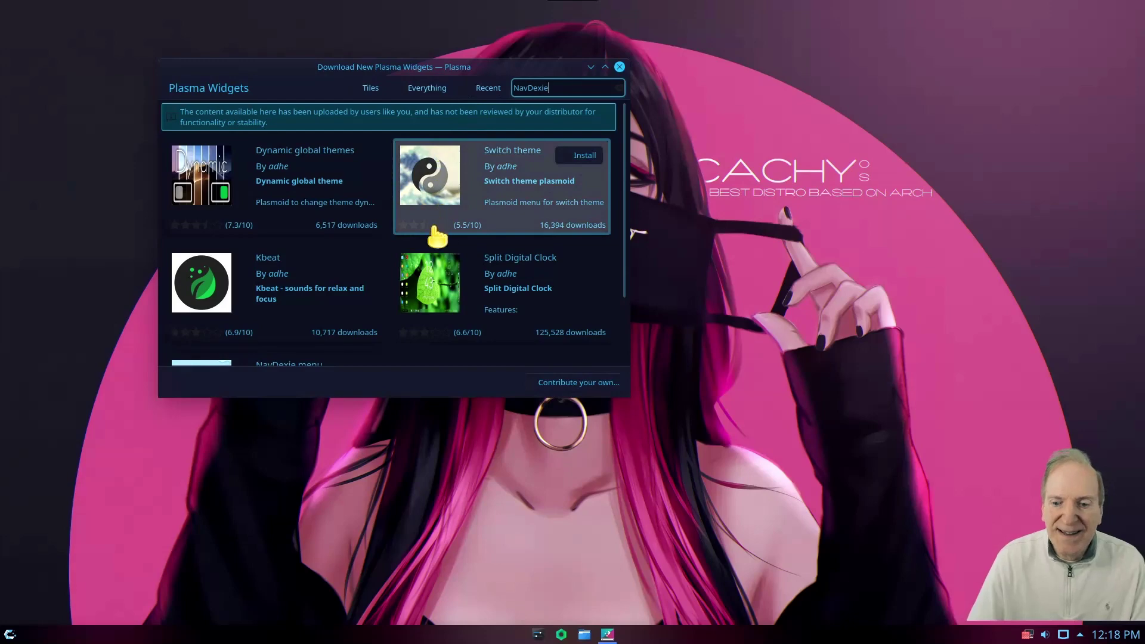
scroll(409, 232, down, 1)
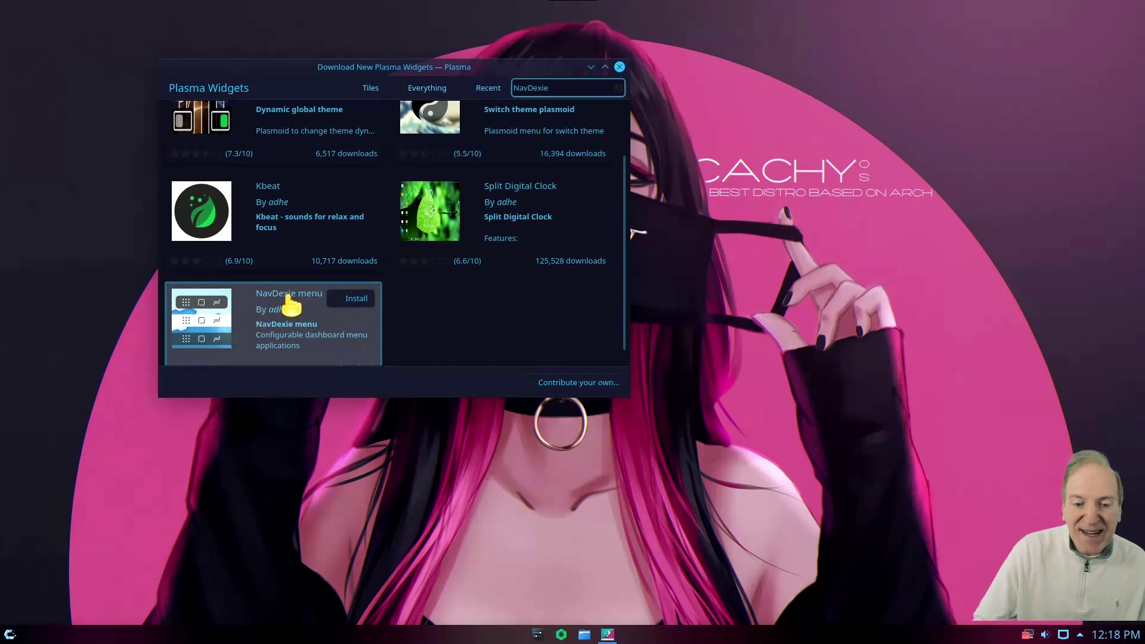
click(349, 299)
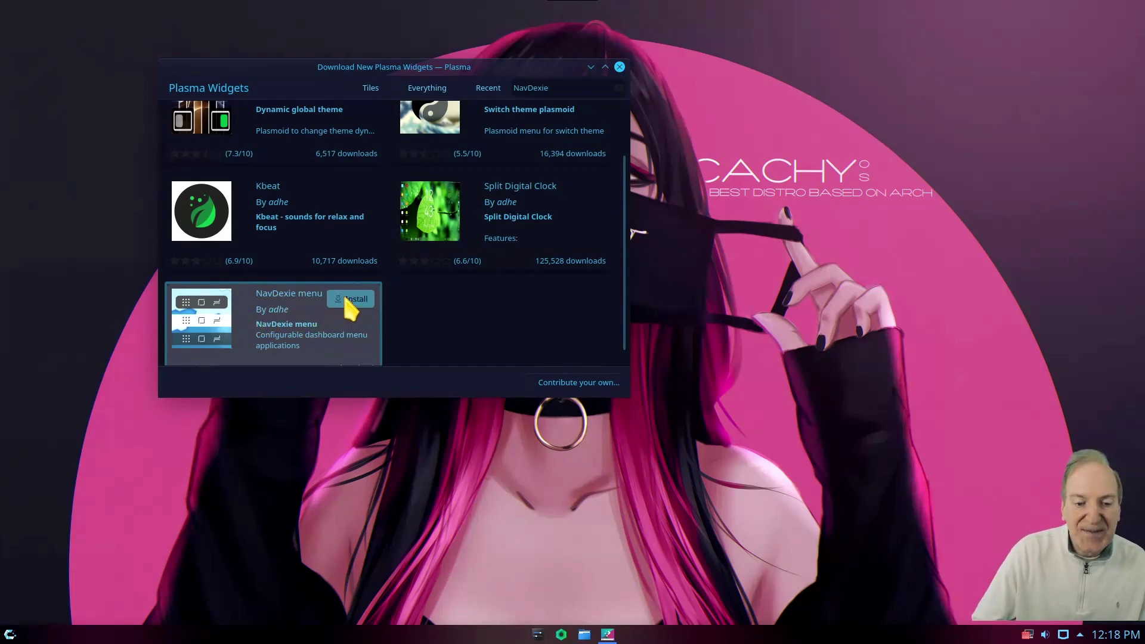
click(620, 67)
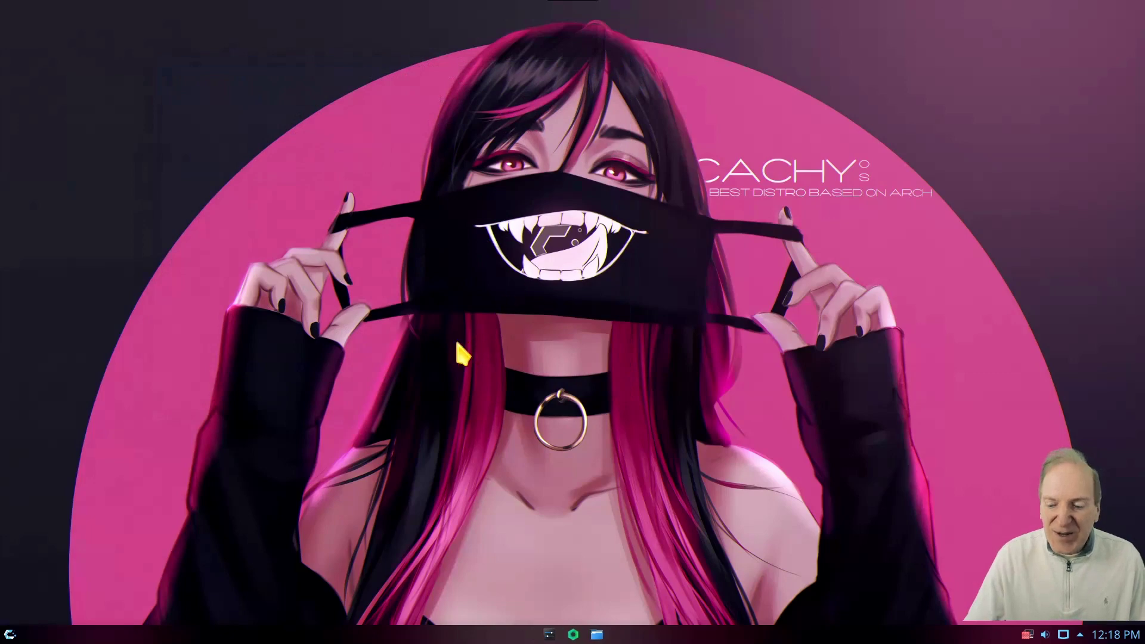
Search the desktop widgets for "nav", place the NavDexie menu launcher on the panel beside the application launcher, and close the widget list.
right_click(295, 275)
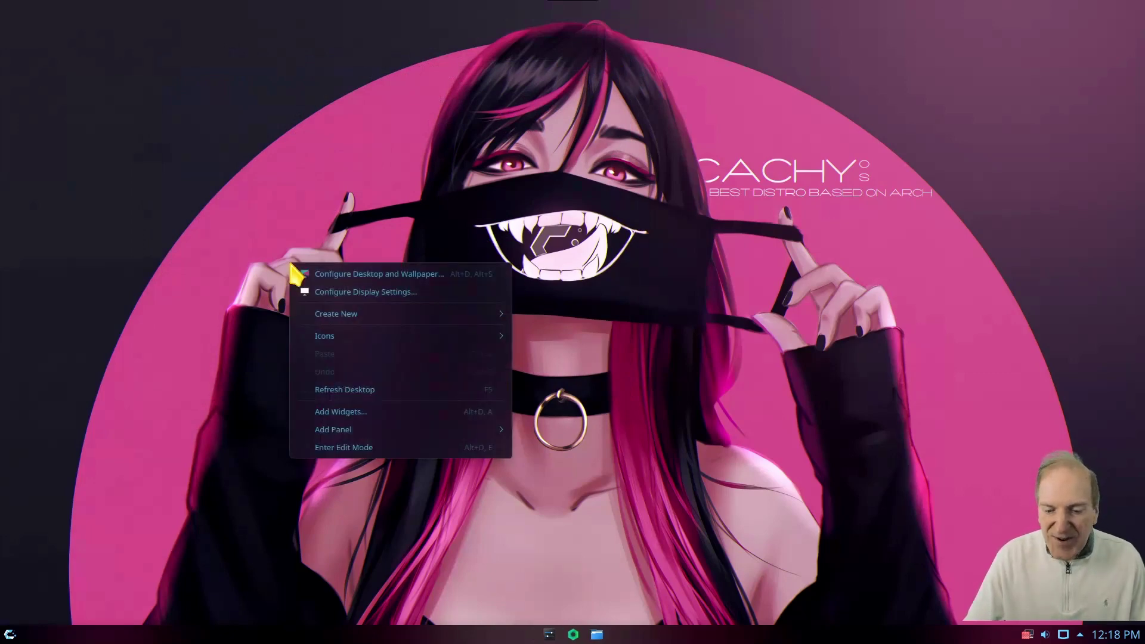
click(316, 413)
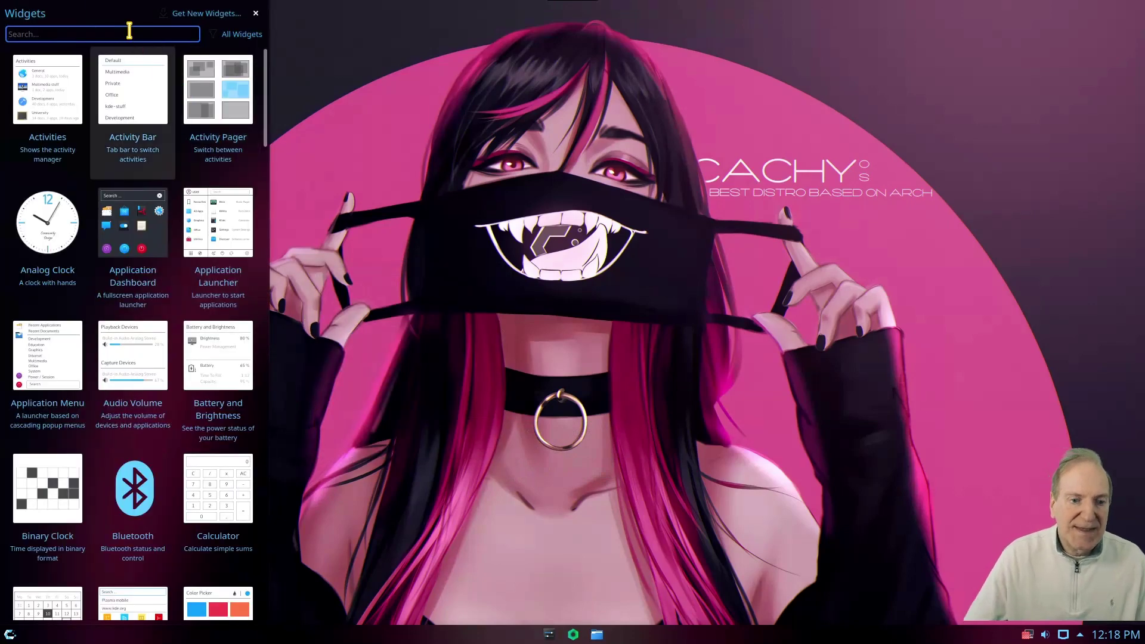
text(nav)
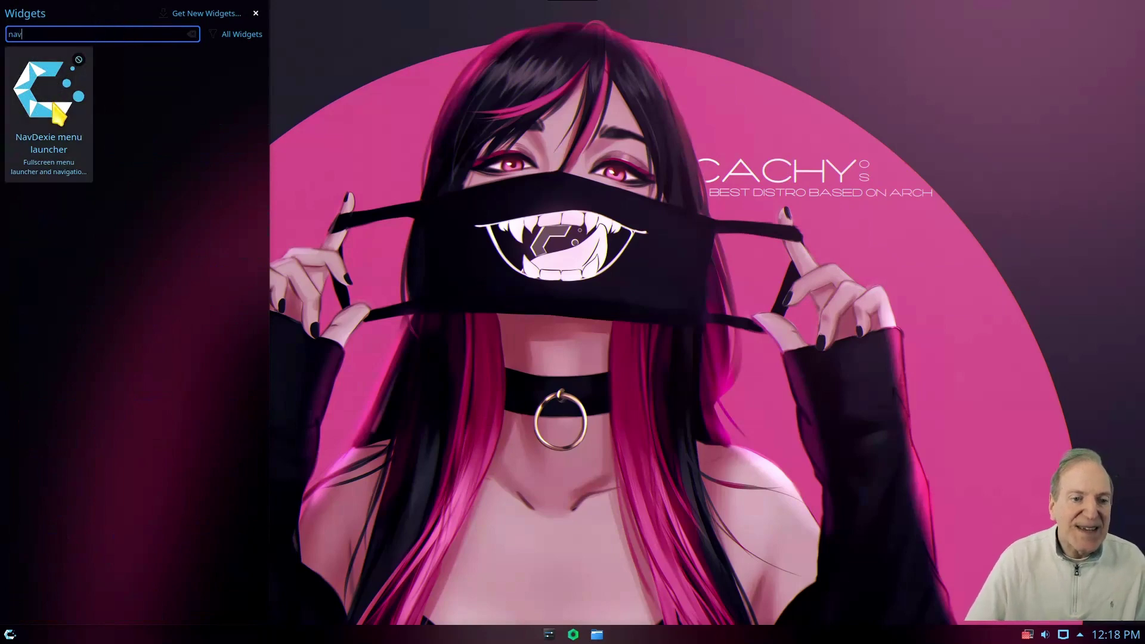
drag(51, 103, 43, 637)
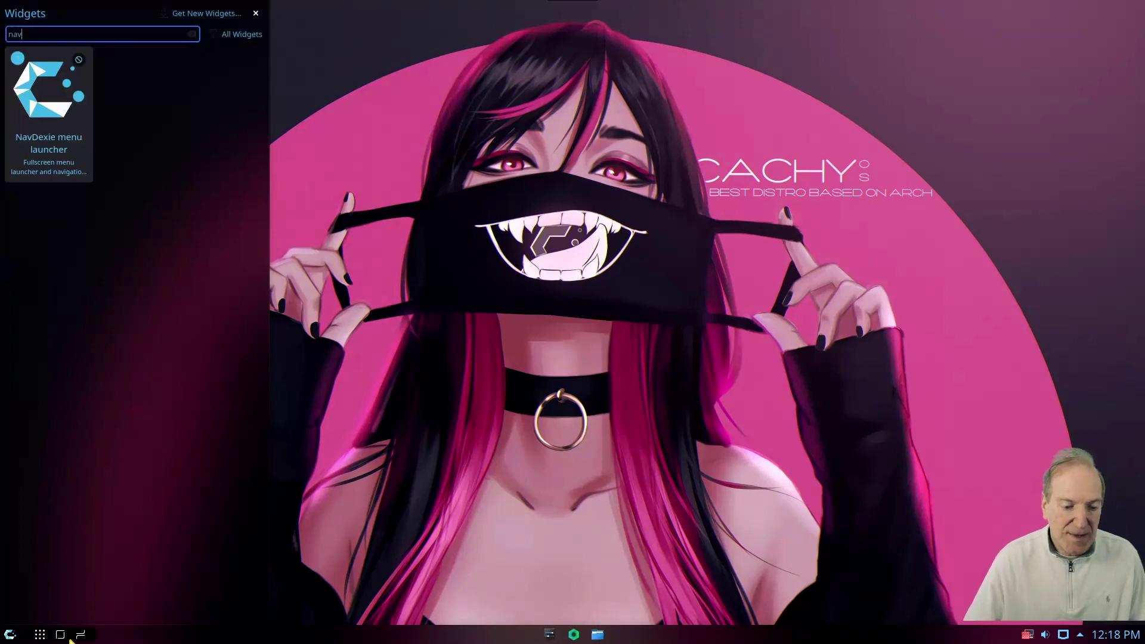
click(254, 14)
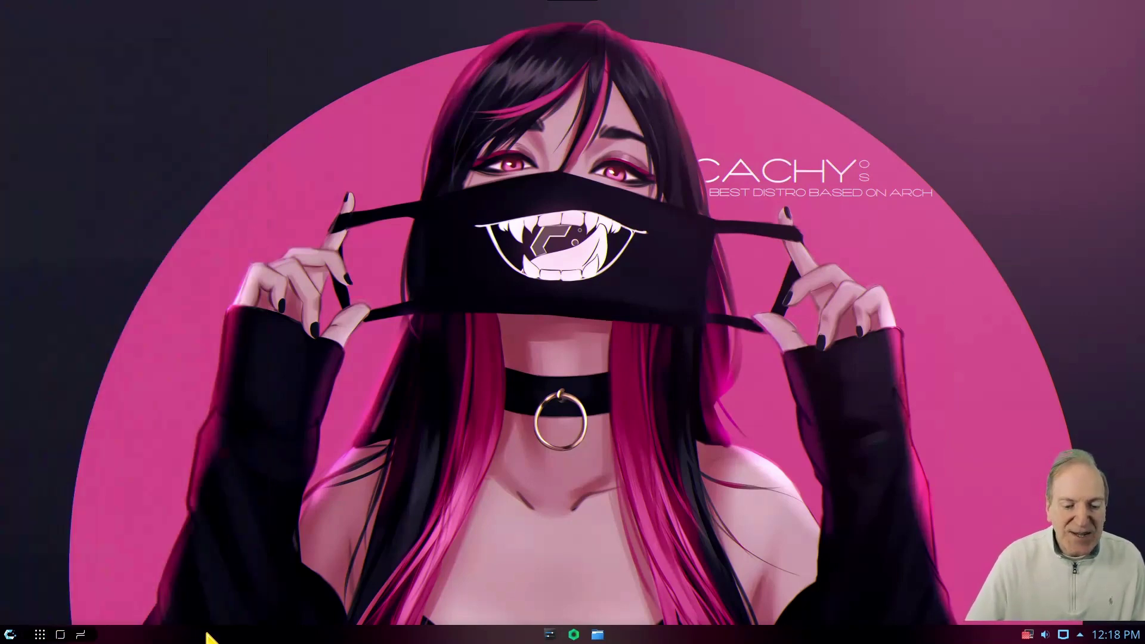
Enter the panel's edit mode, remove the original Application Launcher widget from the panel, and leave edit mode.
right_click(209, 637)
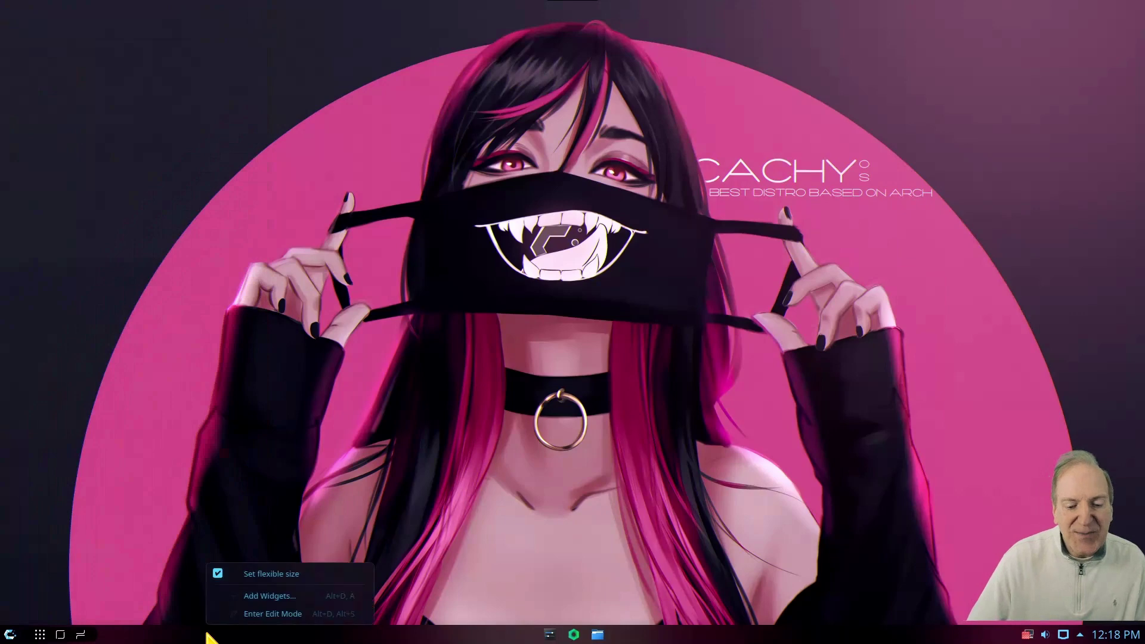
click(257, 613)
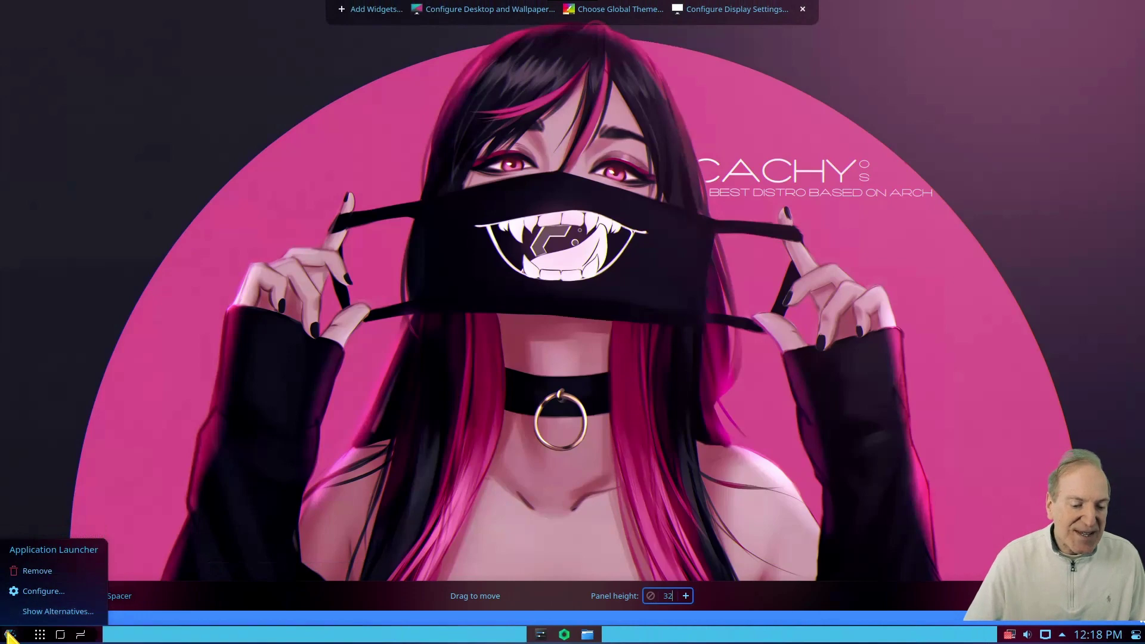
right_click(9, 636)
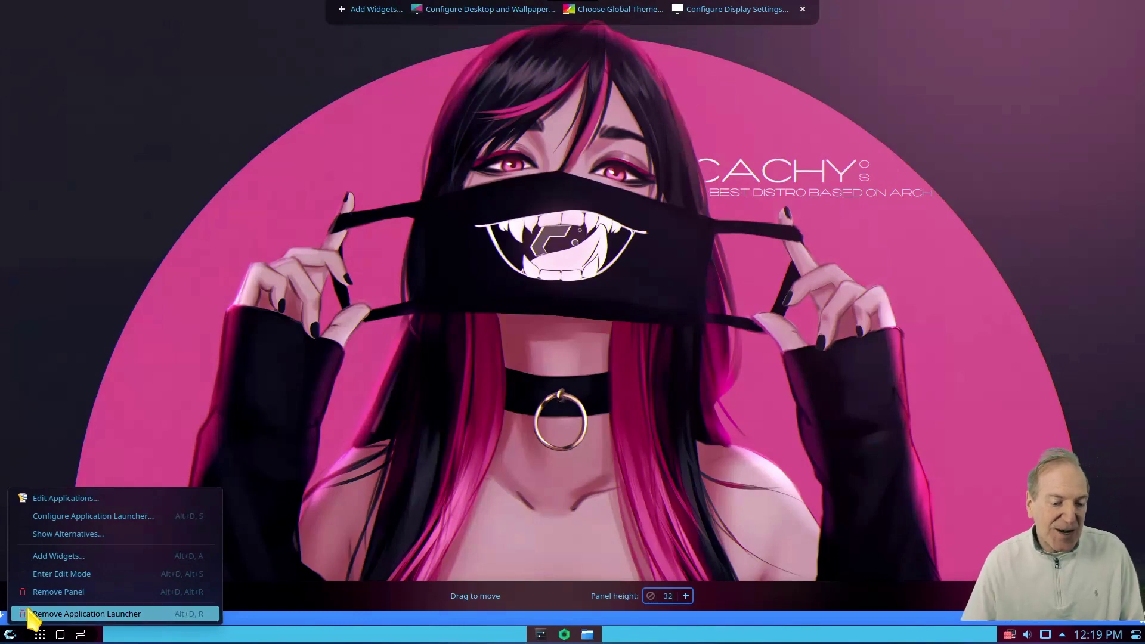
click(29, 614)
mouse_move(67, 638)
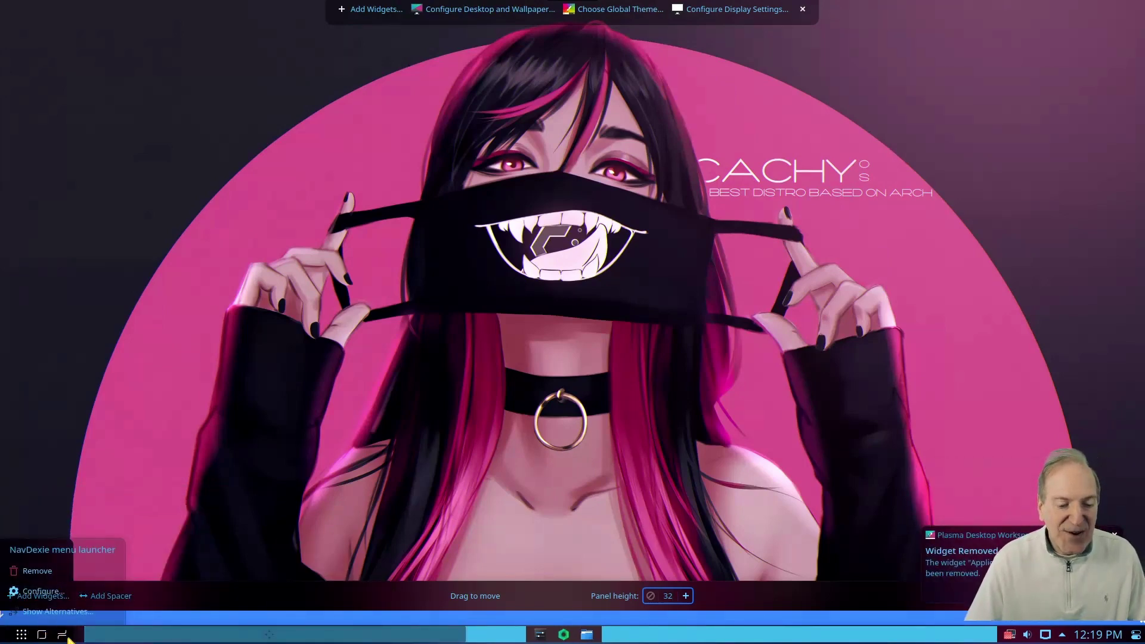
click(803, 9)
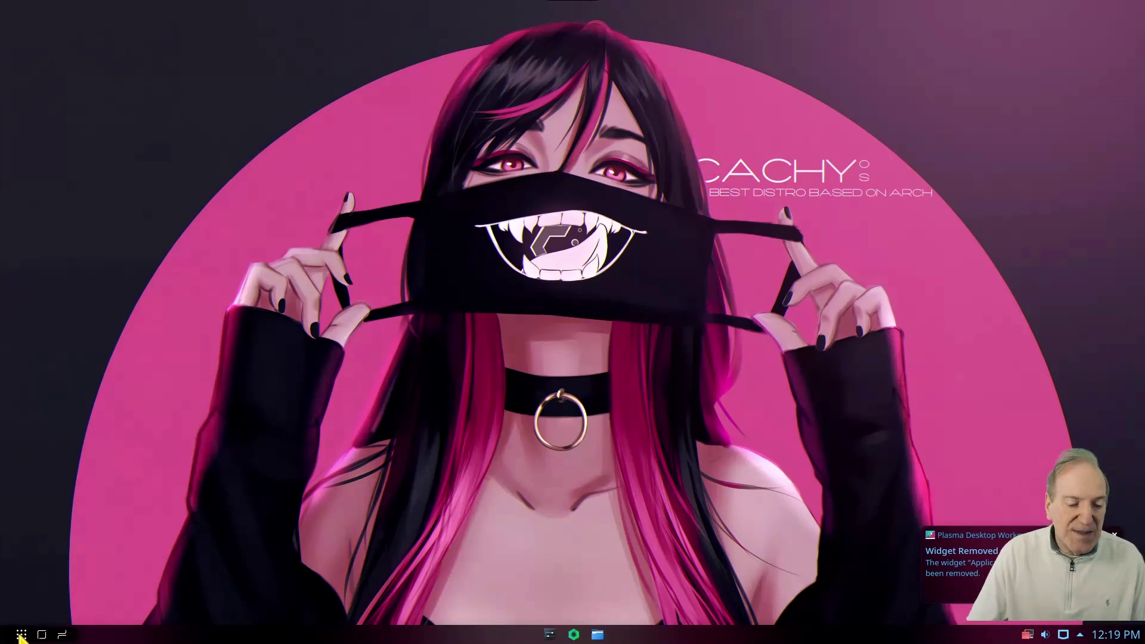
View application categories such as All Applications and Graphics in the full-screen NavDexie launcher, and close the launcher.
click(21, 634)
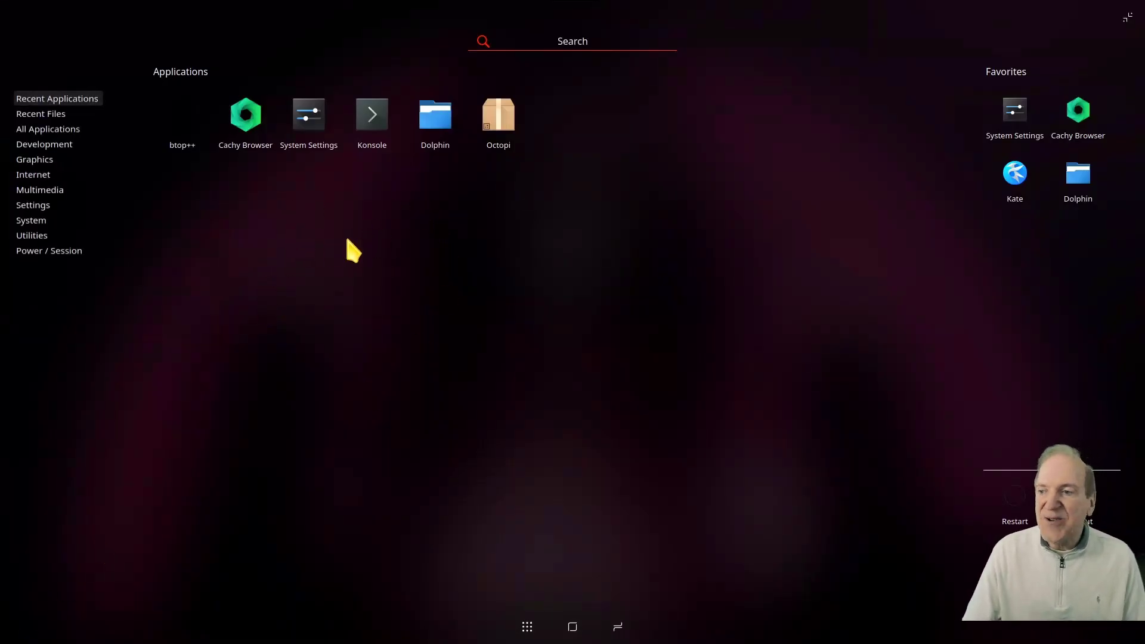
click(55, 129)
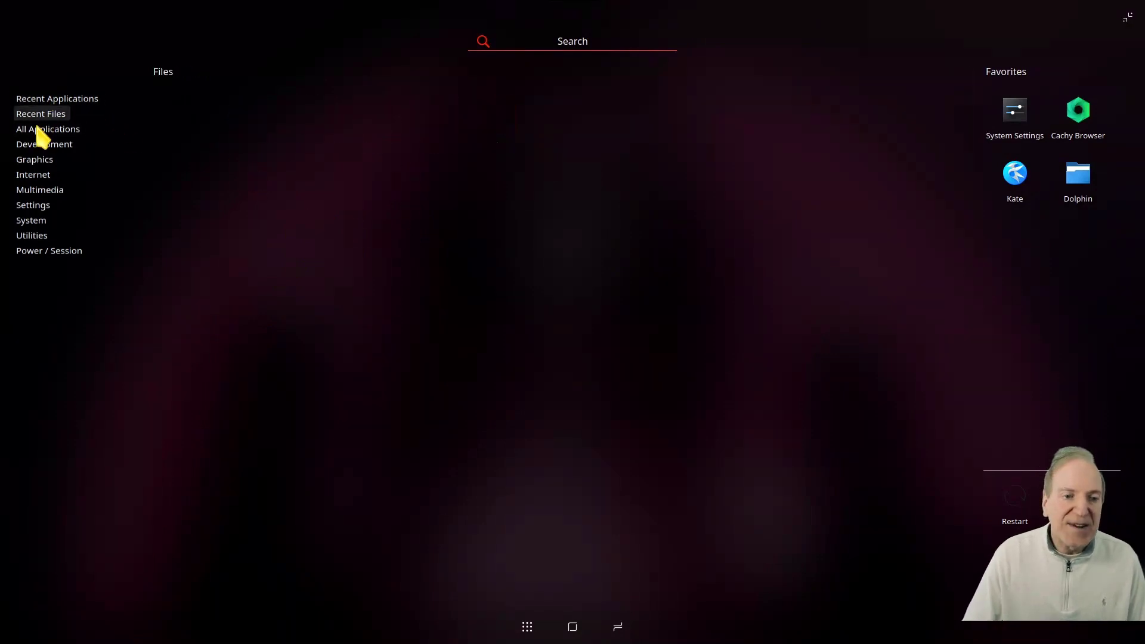
mouse_move(31, 162)
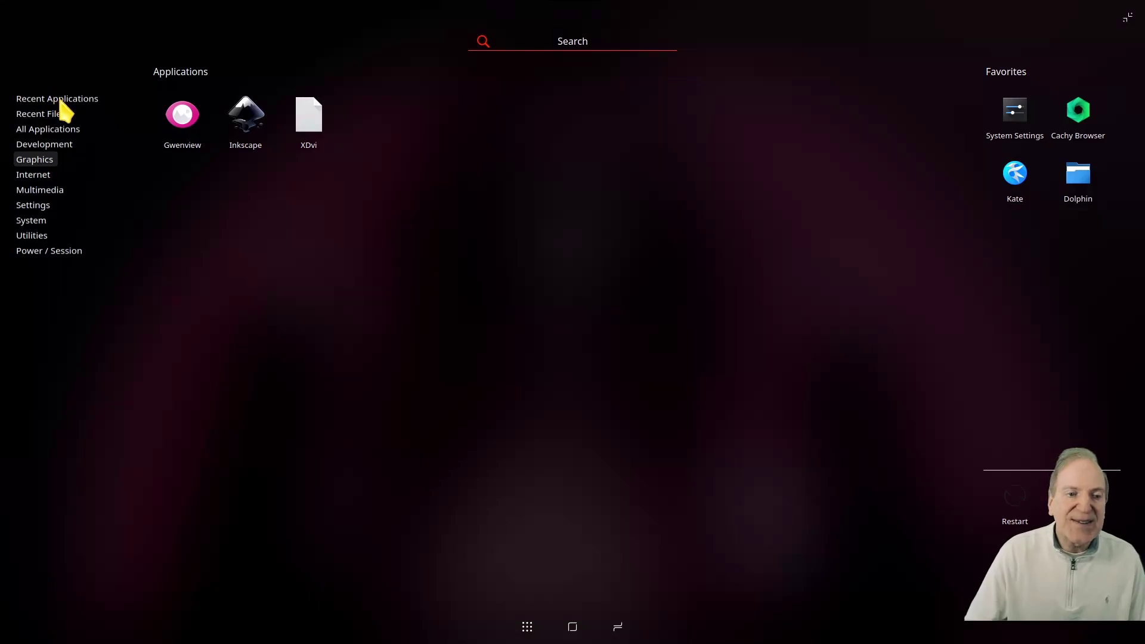
click(227, 339)
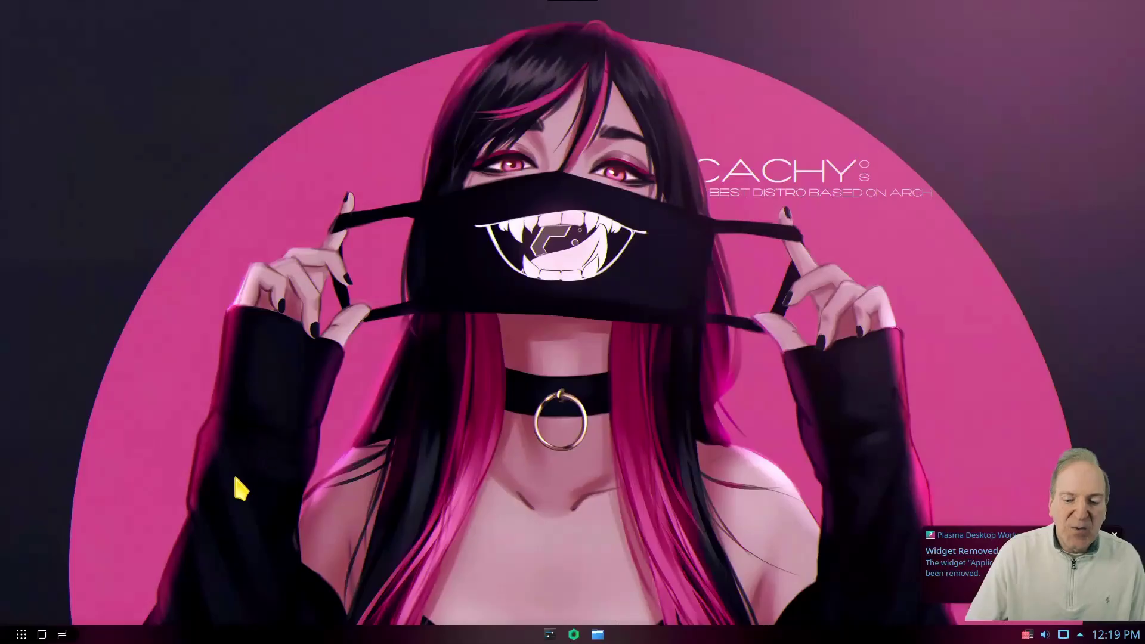
Try the ways of leaving the full-screen NavDexie launcher by opening it repeatedly and closing it with its exit control and from its empty area.
click(21, 635)
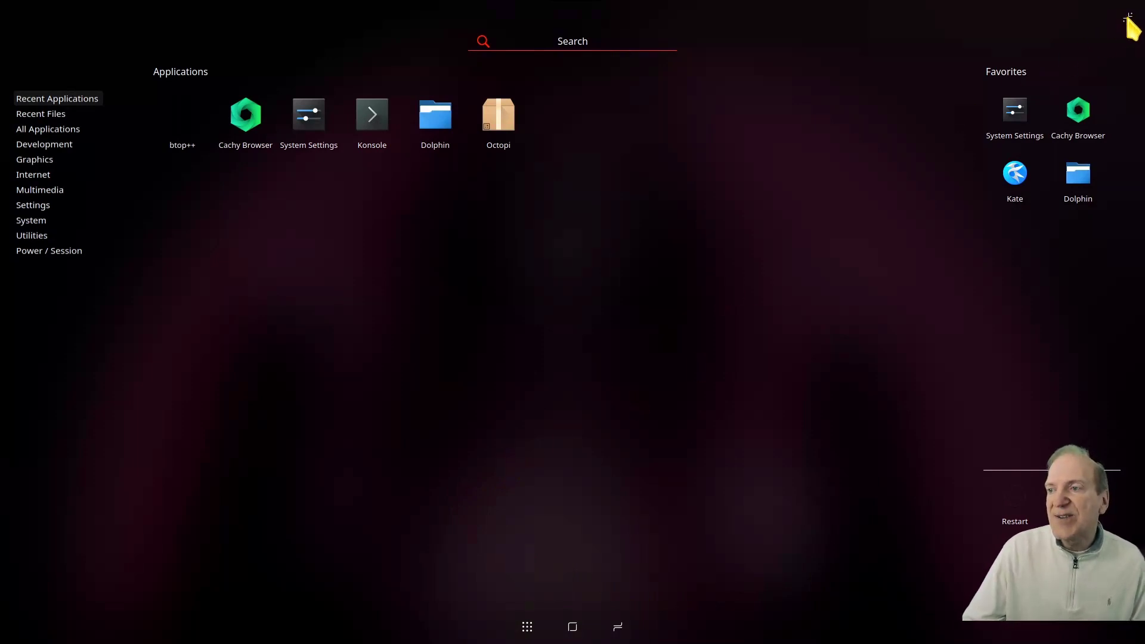
click(1129, 21)
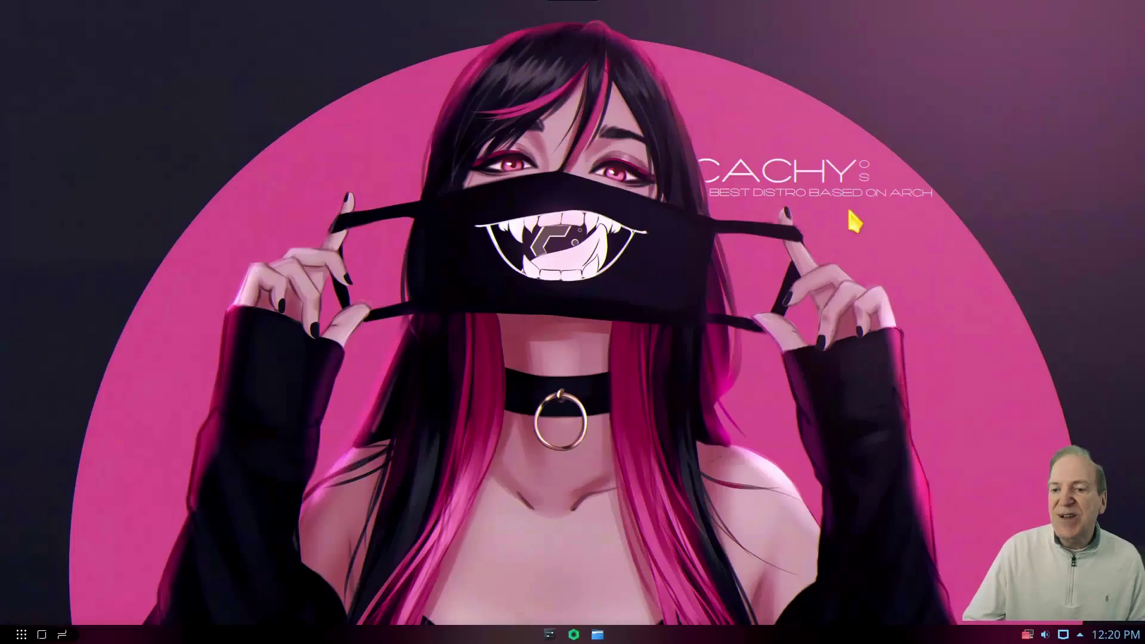
click(19, 636)
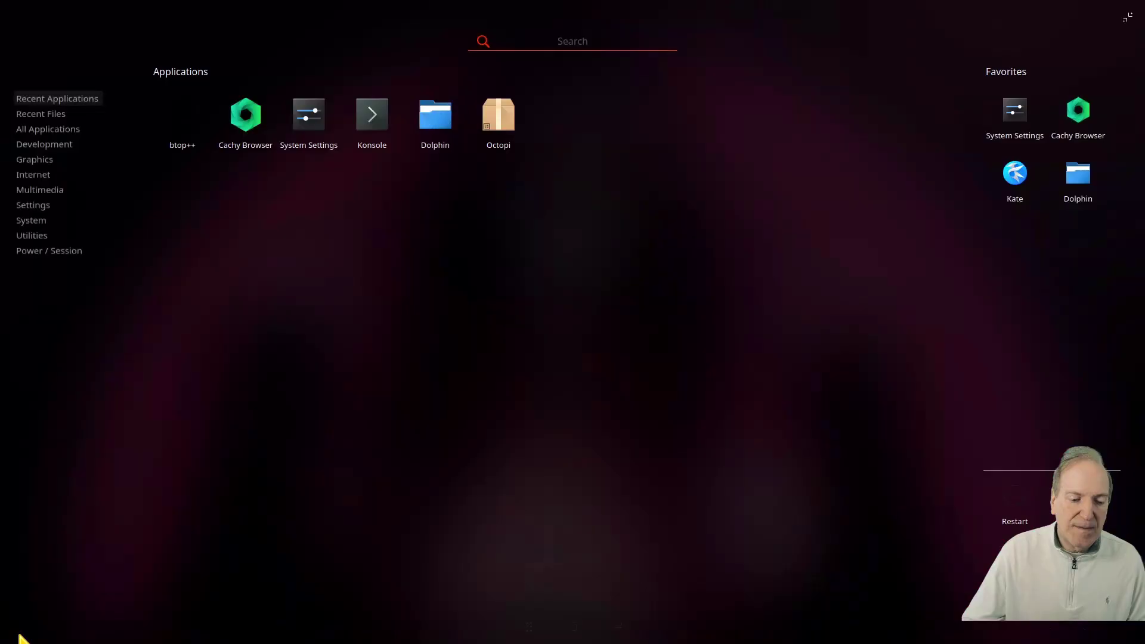
click(1128, 20)
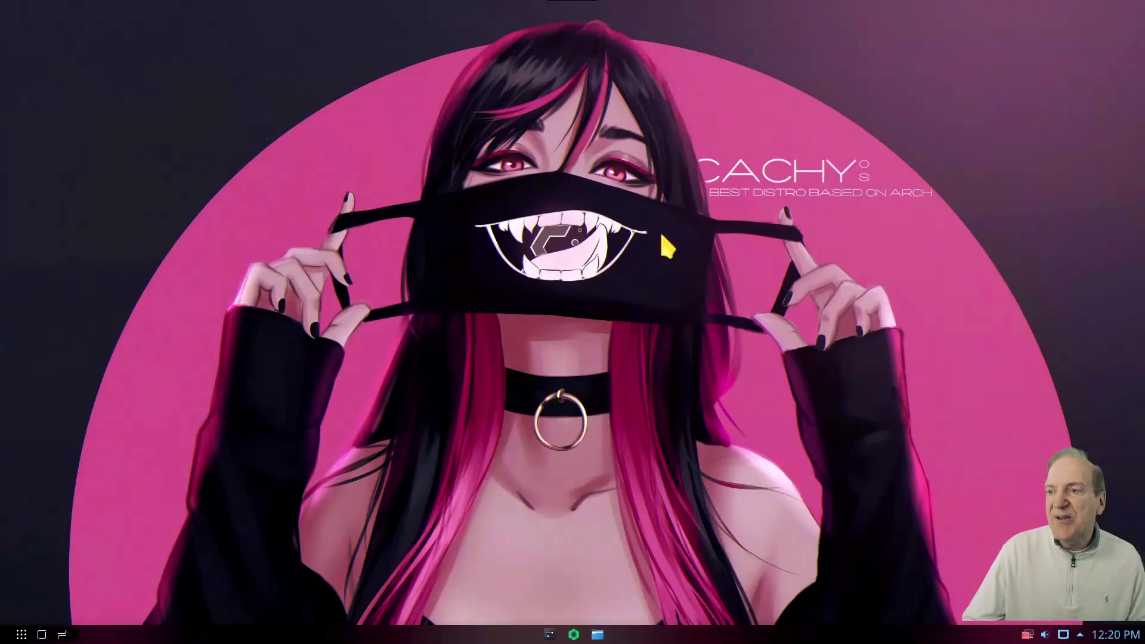
click(20, 636)
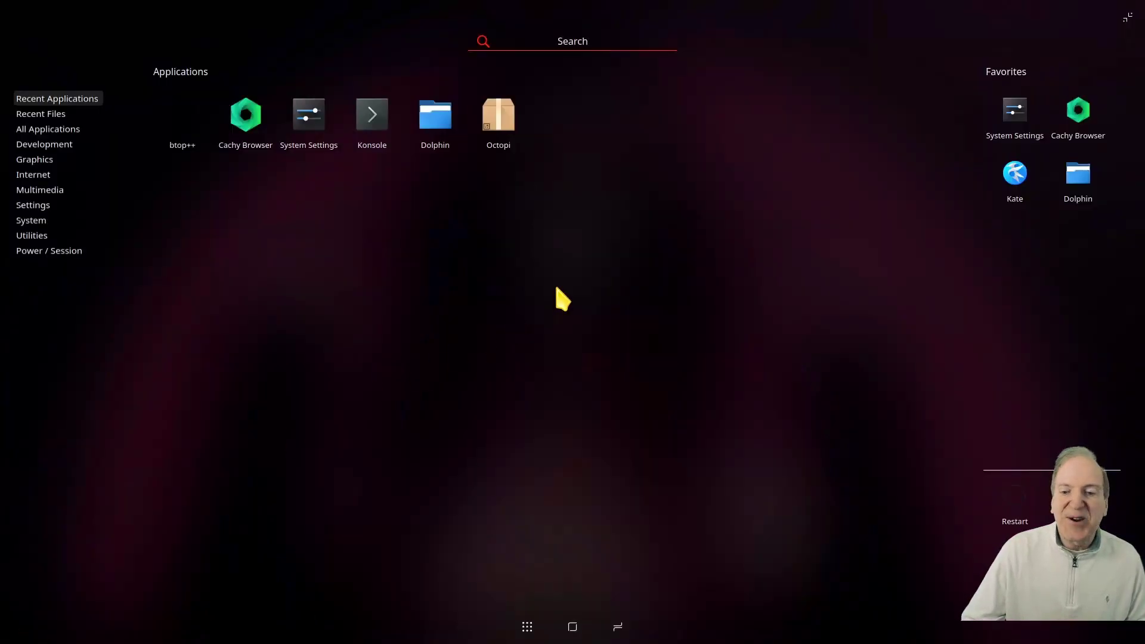
click(537, 325)
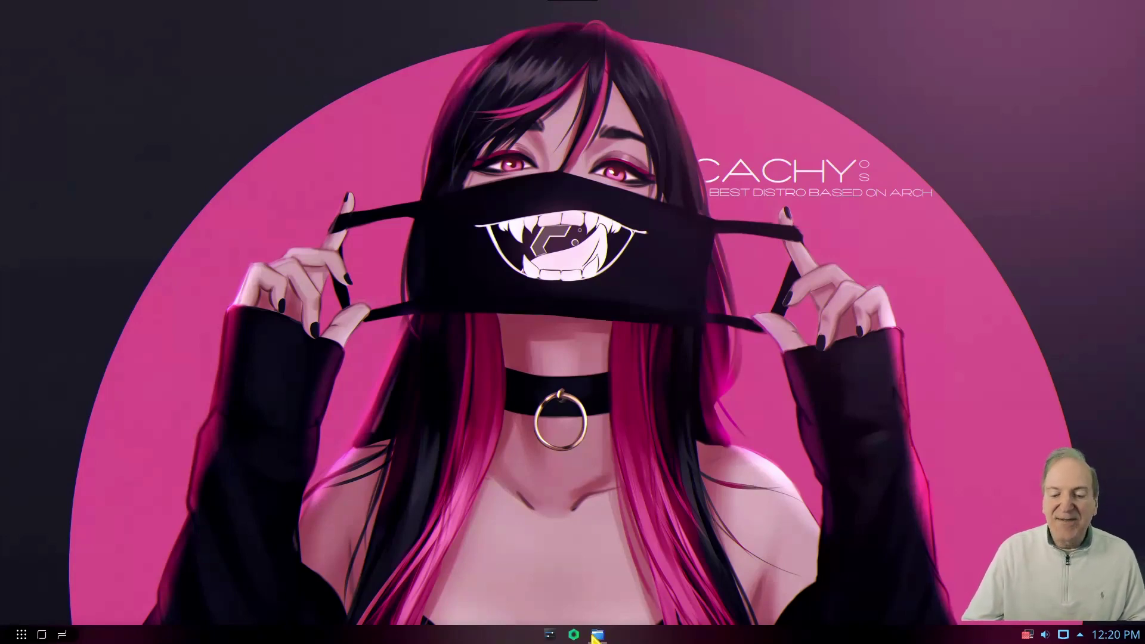
Open Dolphin on the Documents folder and enlarge its window, and open System Settings, moved aside so that both windows show.
drag(598, 634, 518, 486)
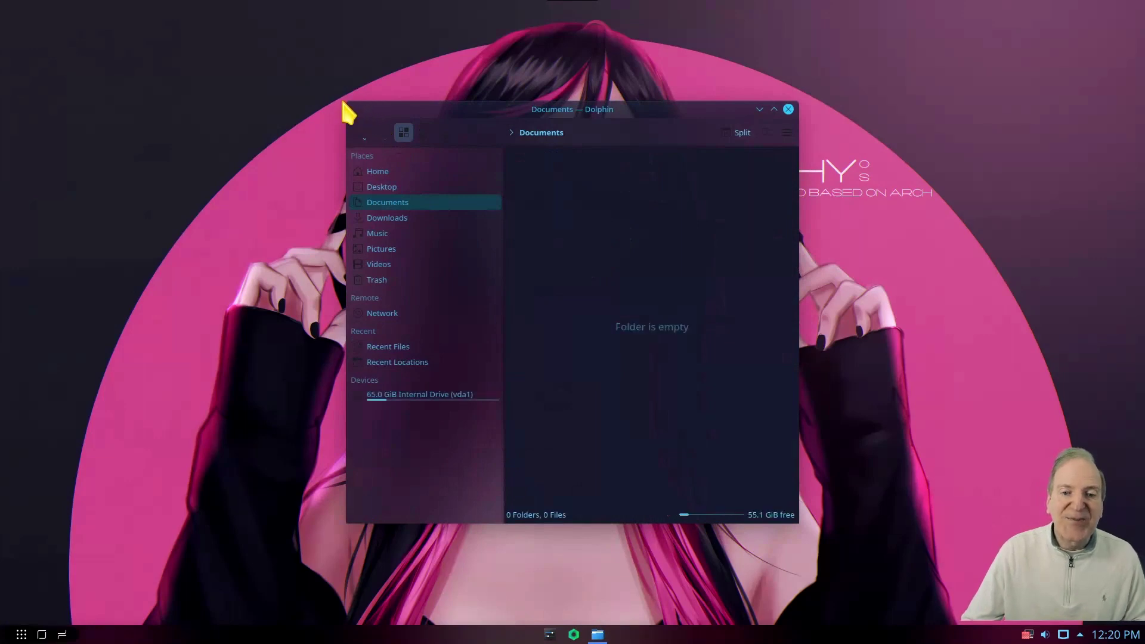
drag(341, 102, 245, 84)
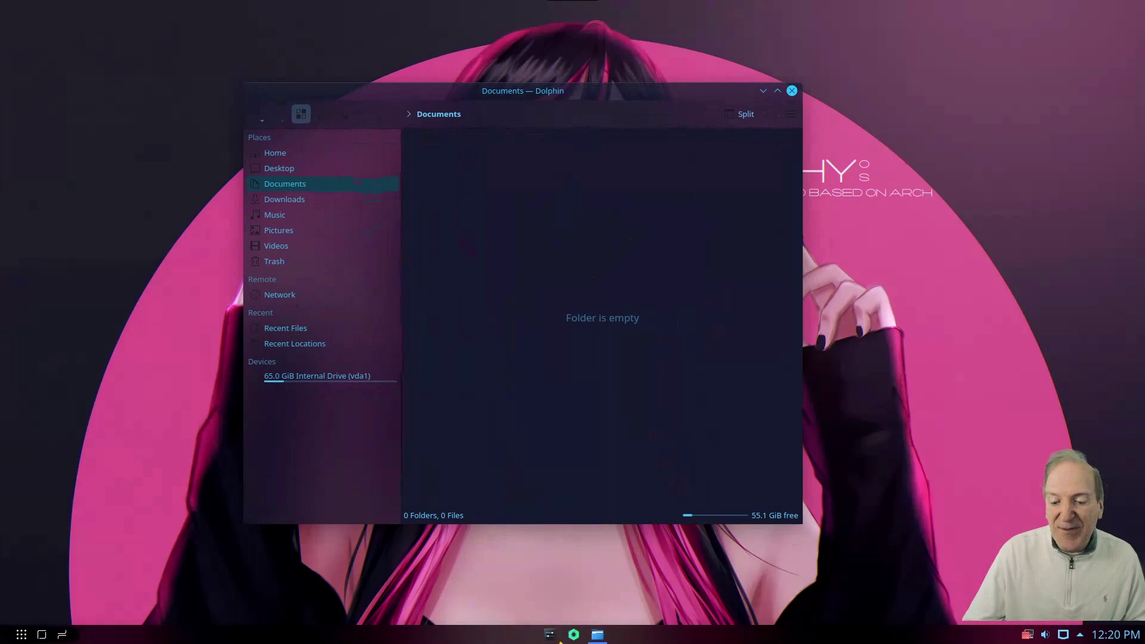
drag(549, 637, 388, 352)
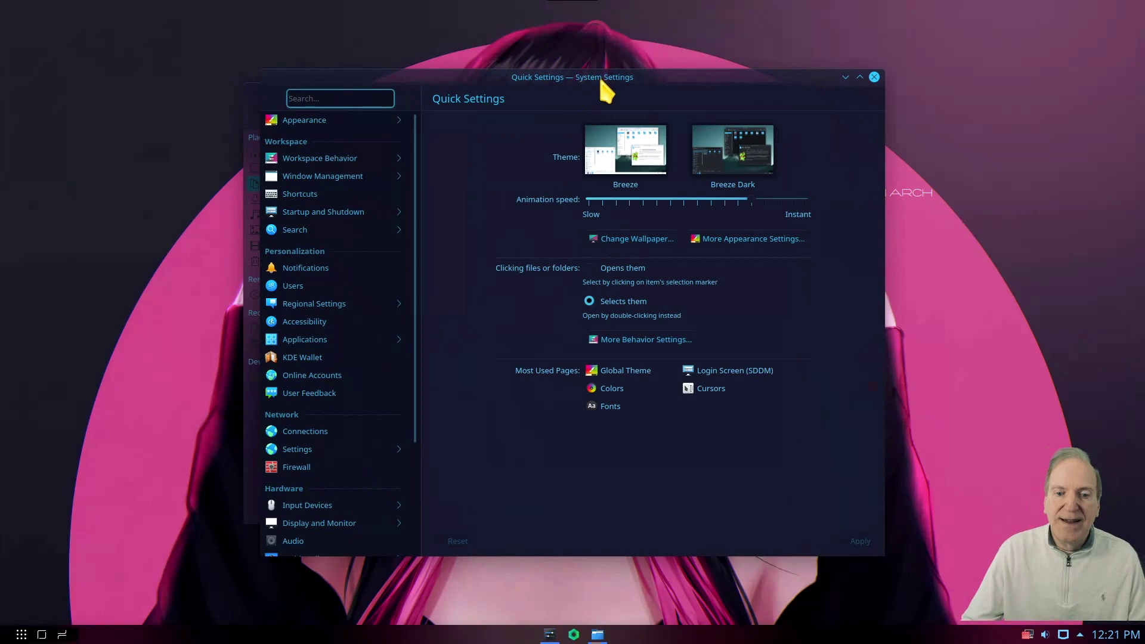
drag(603, 90, 751, 92)
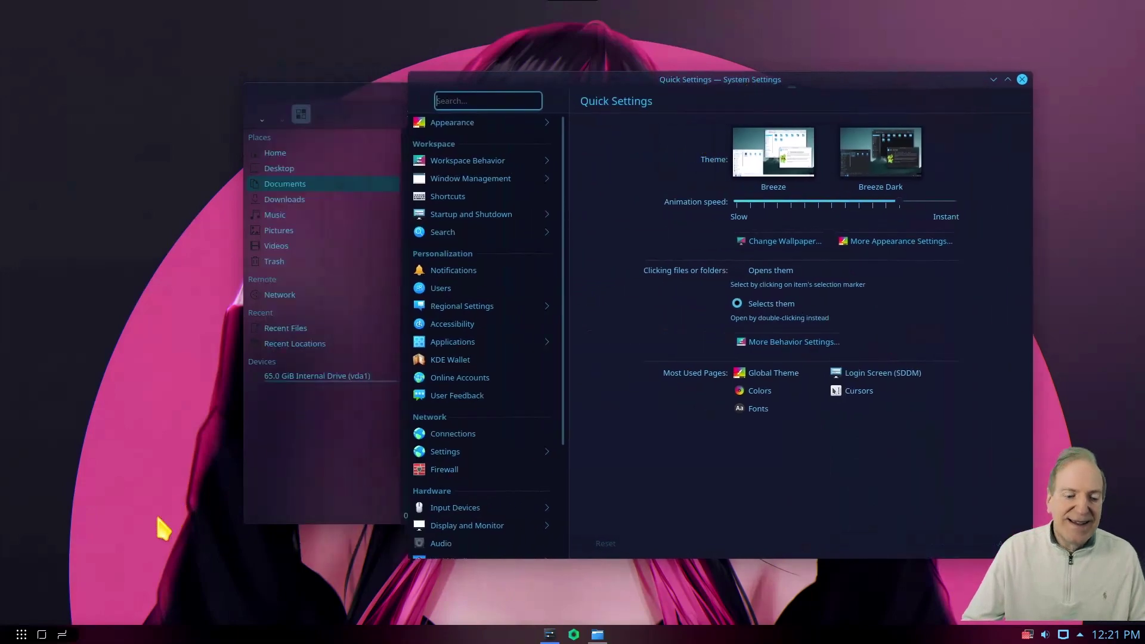
Show the bare desktop and restore the windows with the NavDexie panel controls, and display the overview of open windows twice, returning to System Settings.
click(41, 635)
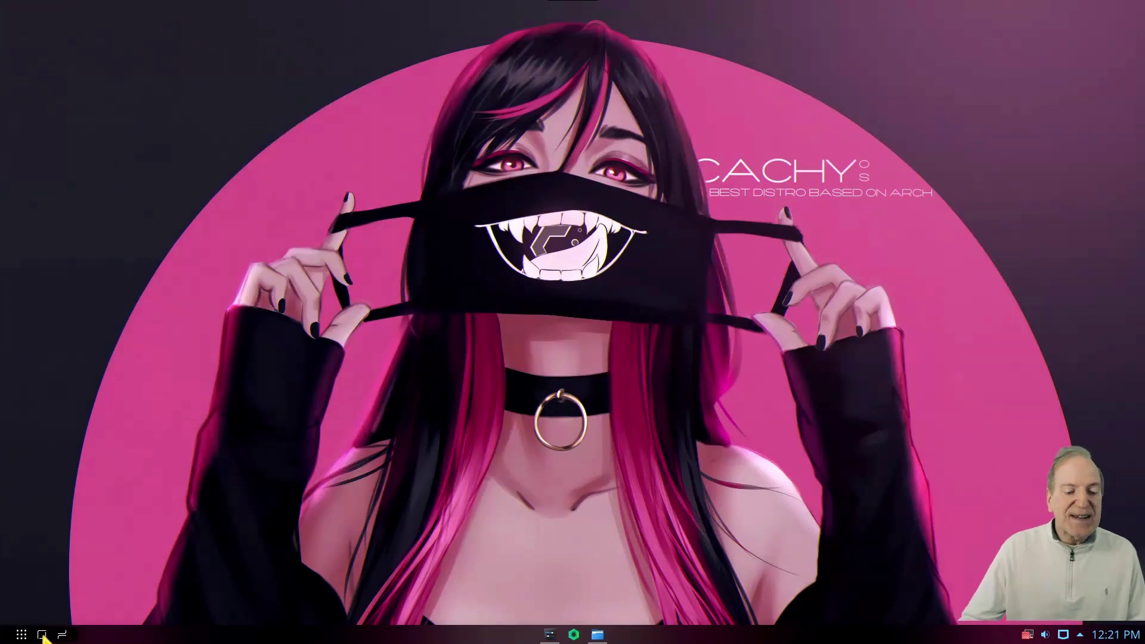
click(43, 636)
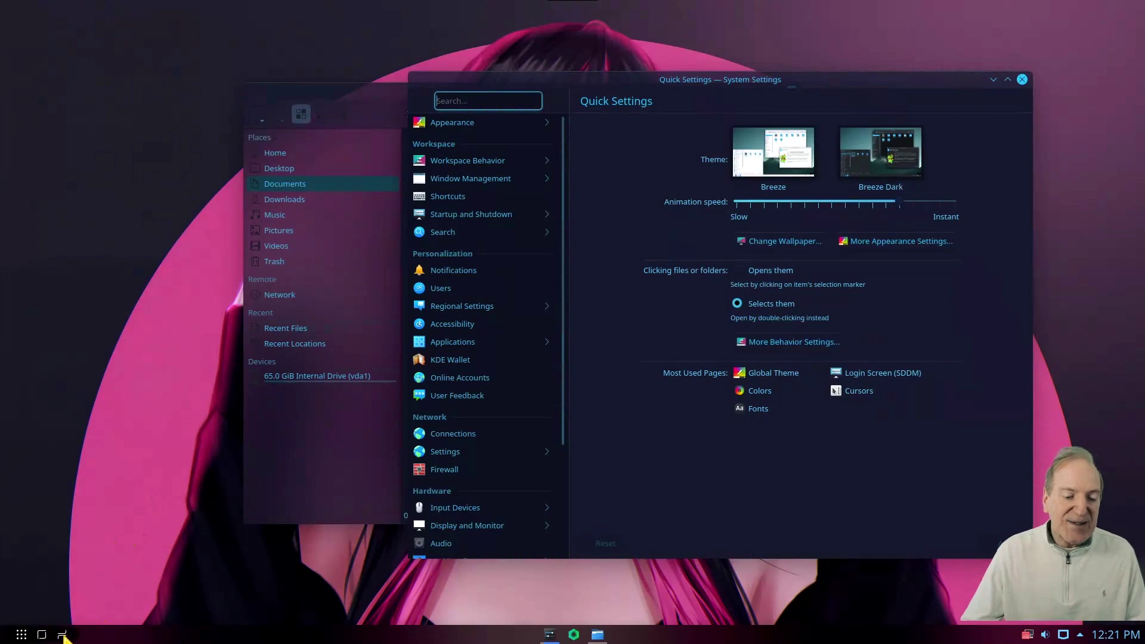
click(63, 636)
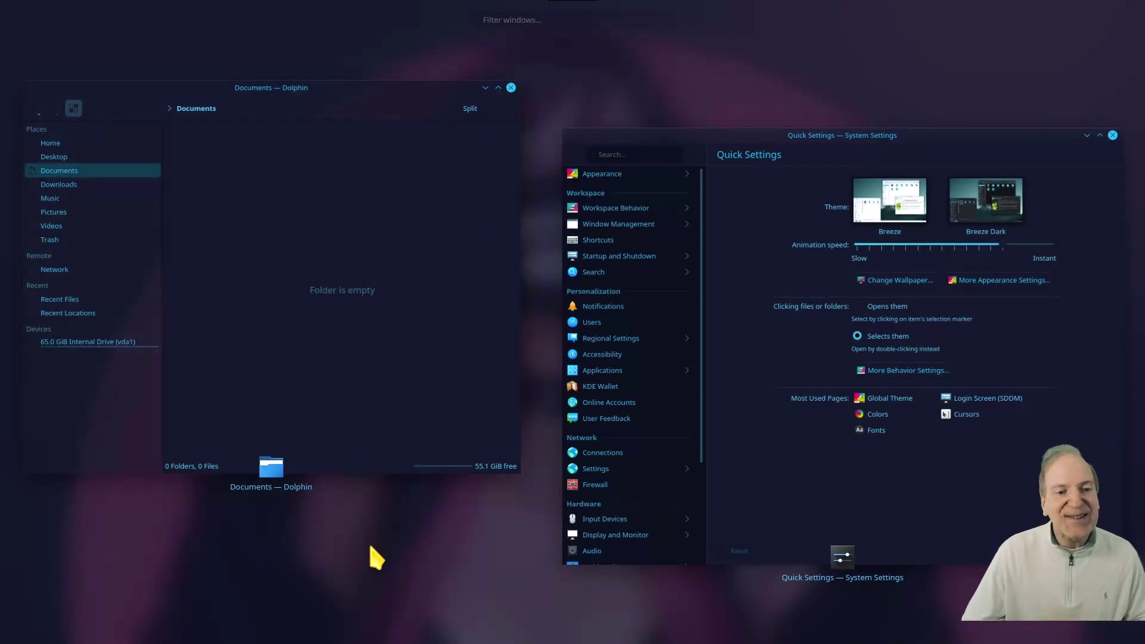
click(377, 557)
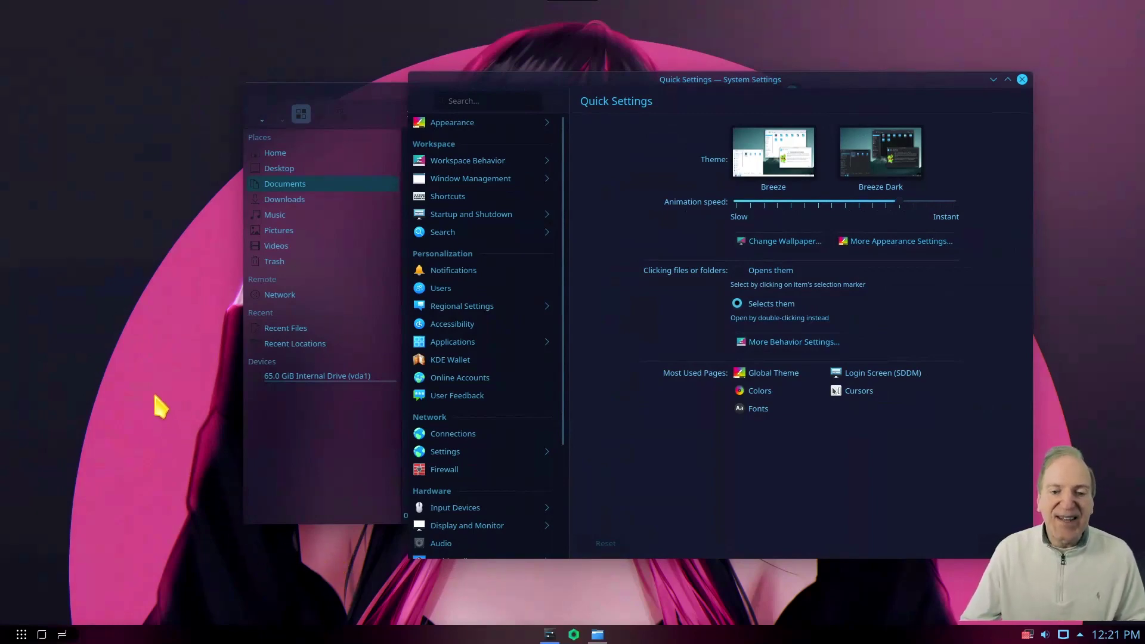
click(63, 634)
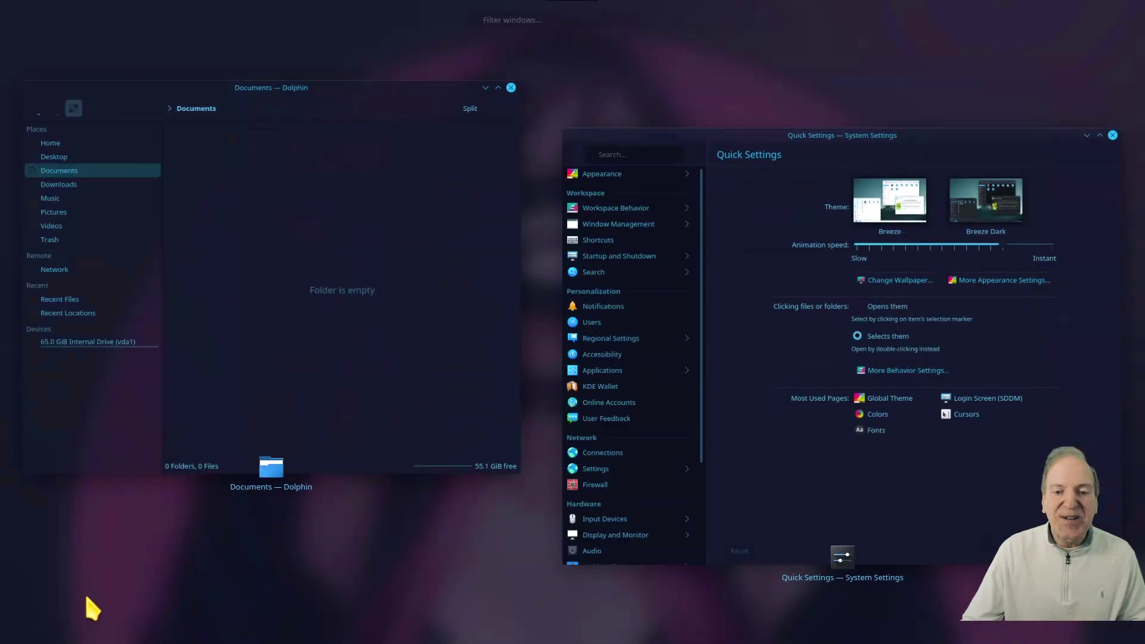
click(808, 325)
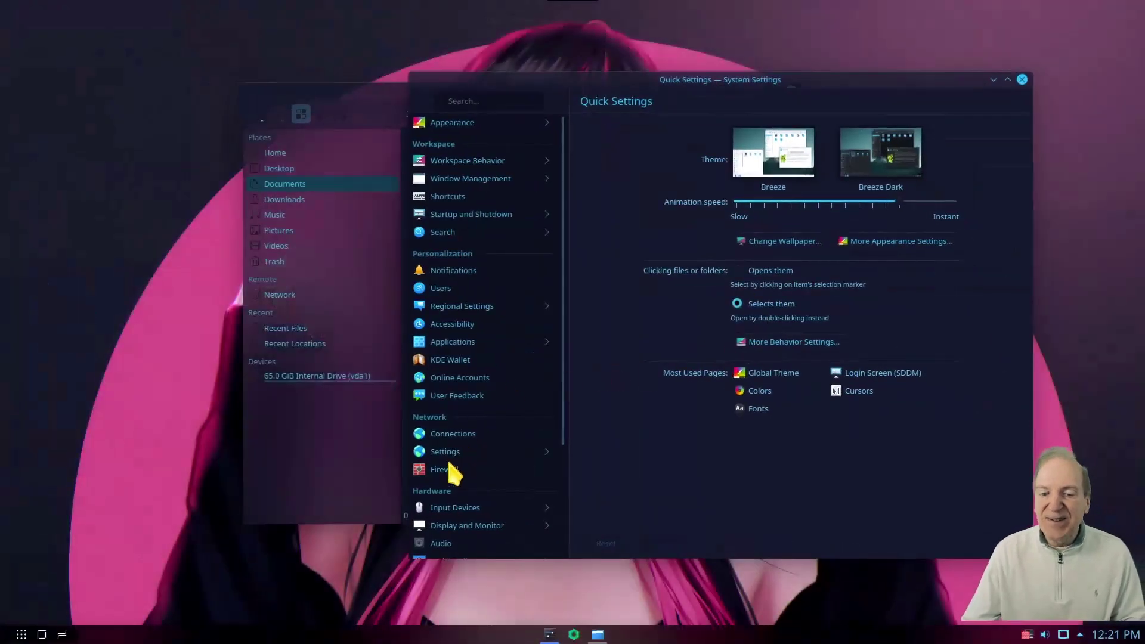
Close System Settings and view the applications in the NavDexie launcher's Settings category.
click(1022, 79)
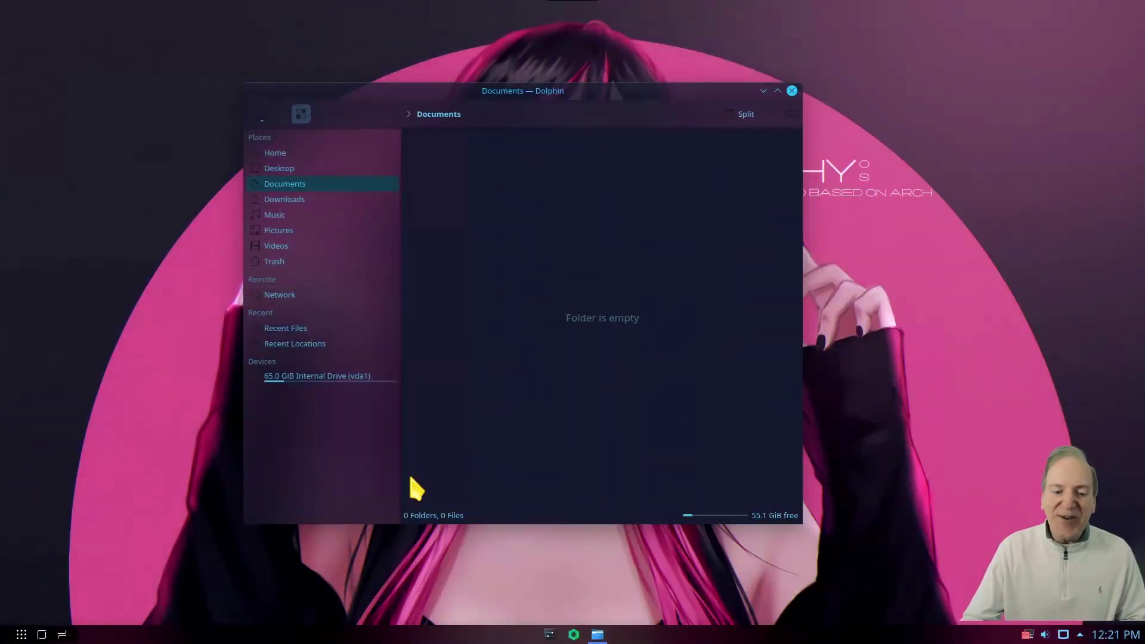
click(21, 635)
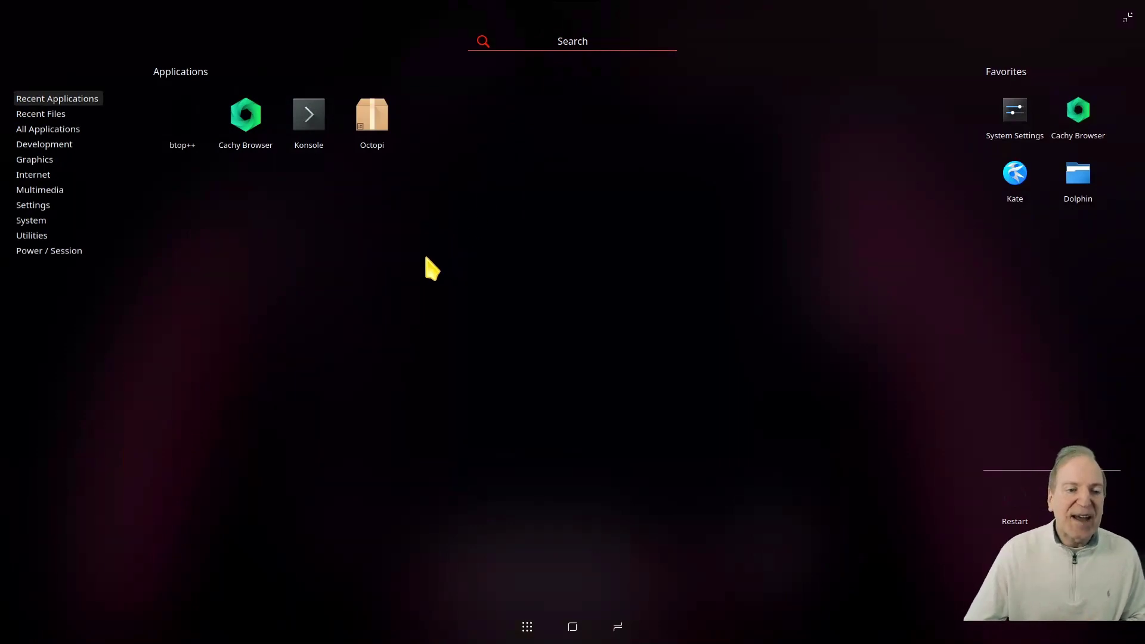
mouse_move(36, 206)
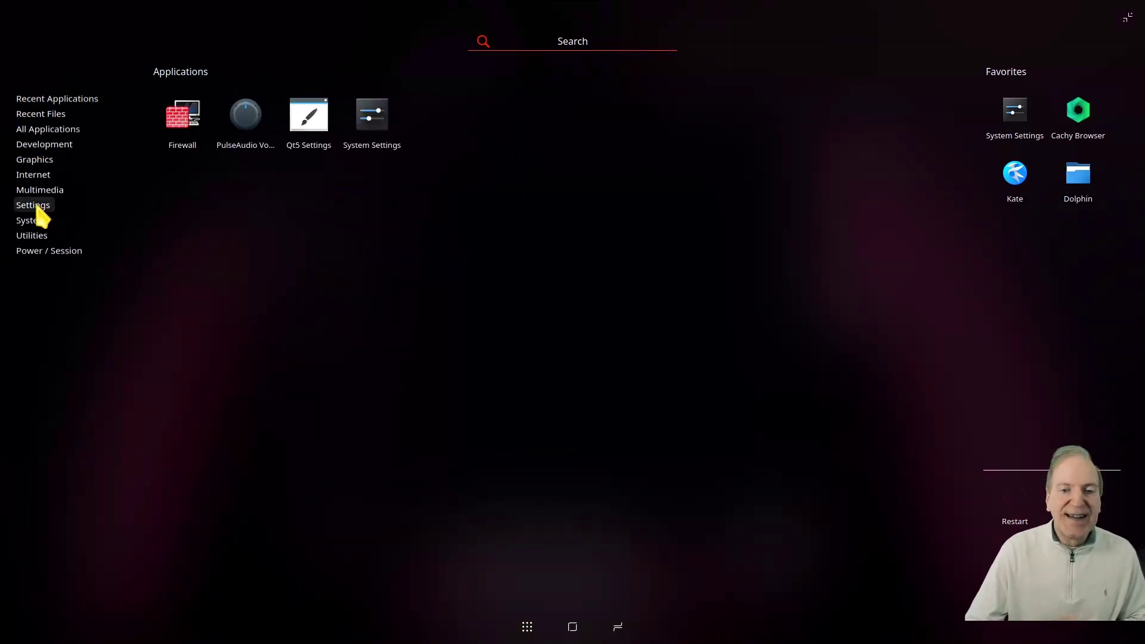
mouse_move(115, 253)
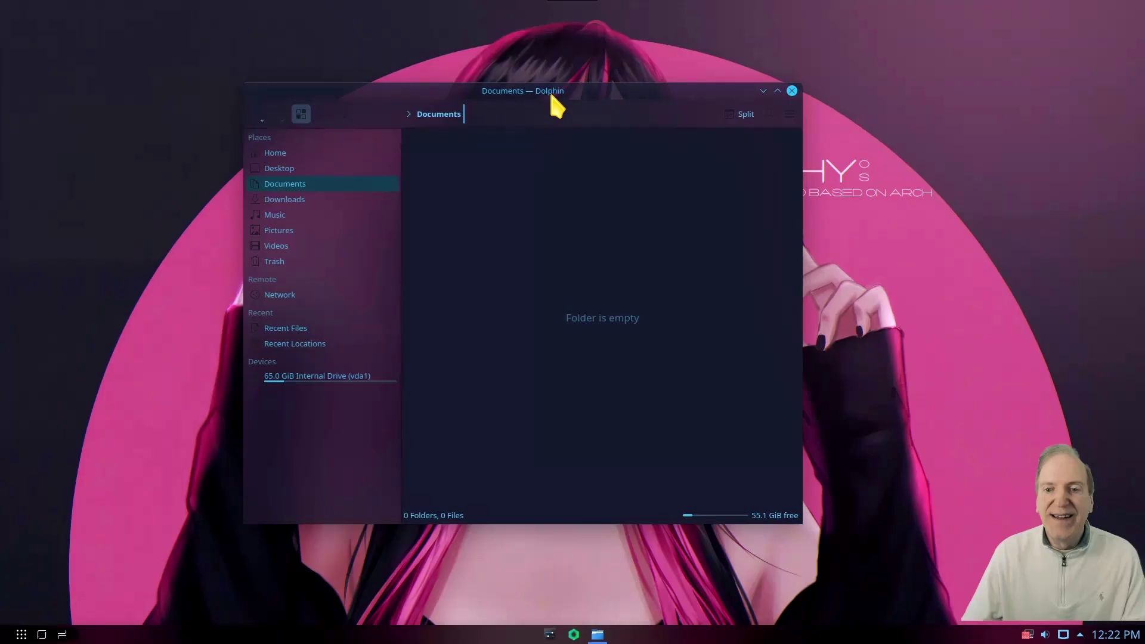
Move the Dolphin window aside and close it, and move the reopened Documents window toward the desktop's upper-left area and minimize it.
drag(550, 95, 375, 143)
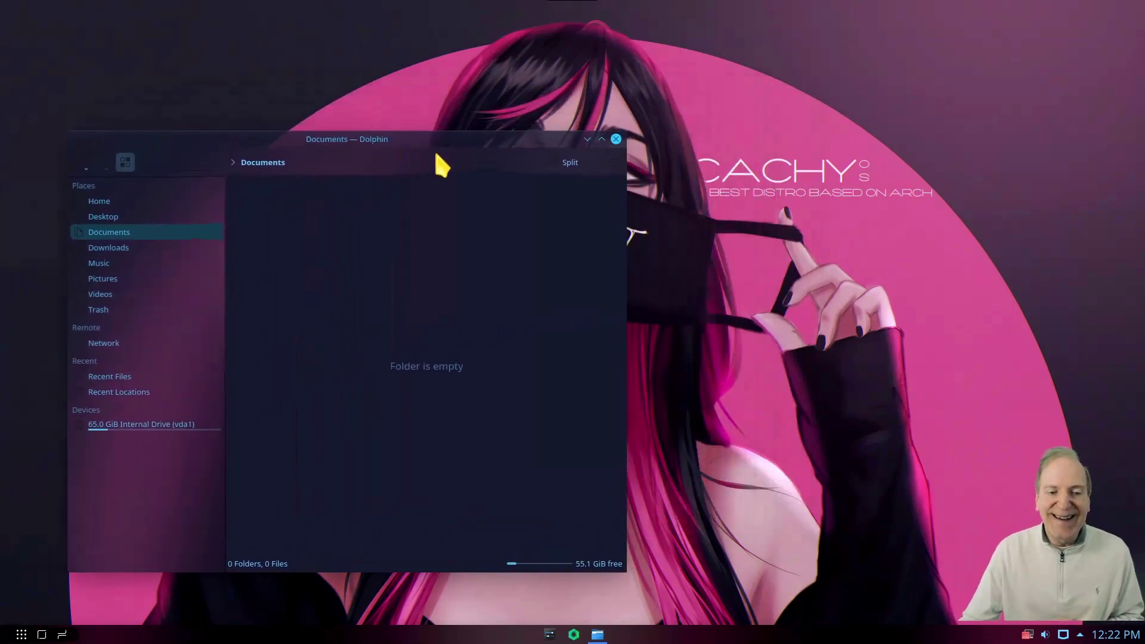
click(616, 140)
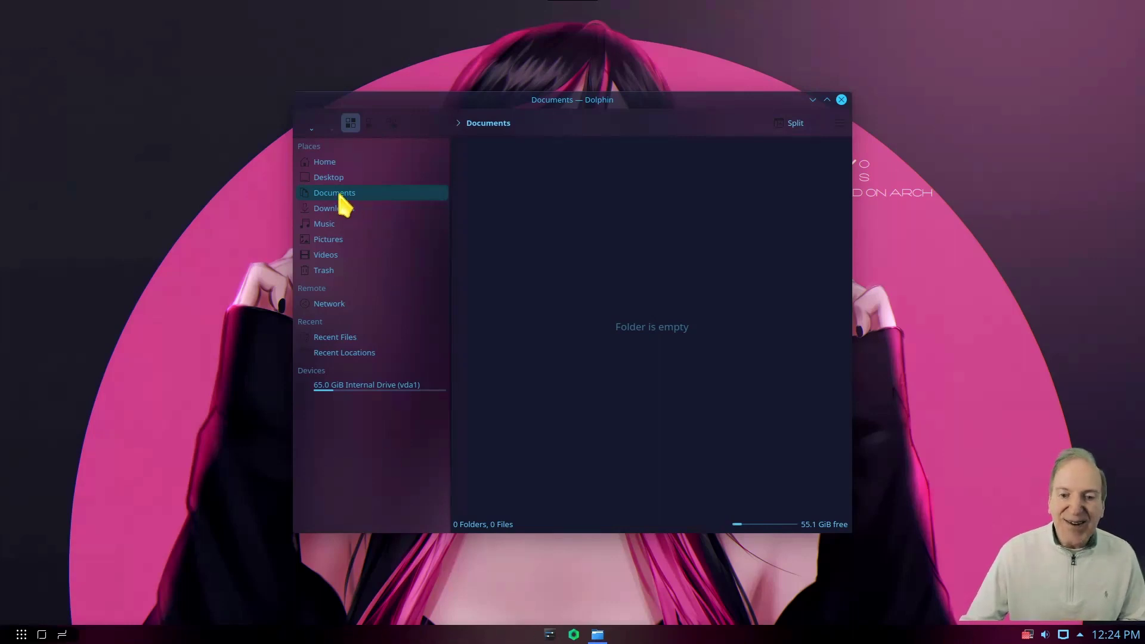
drag(442, 113, 260, 62)
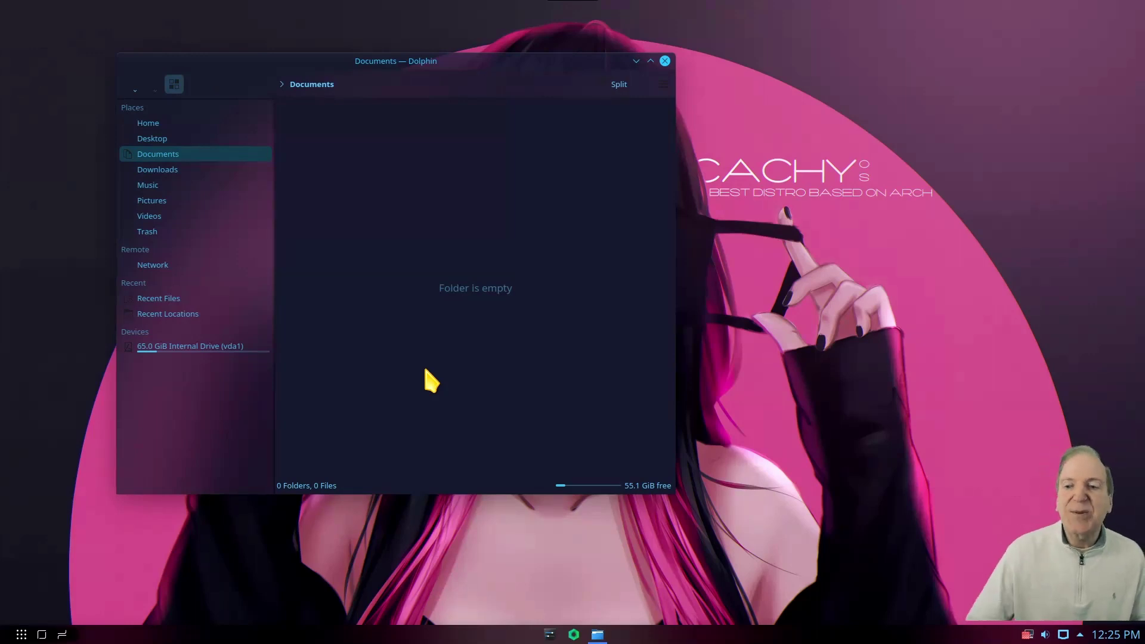
click(636, 61)
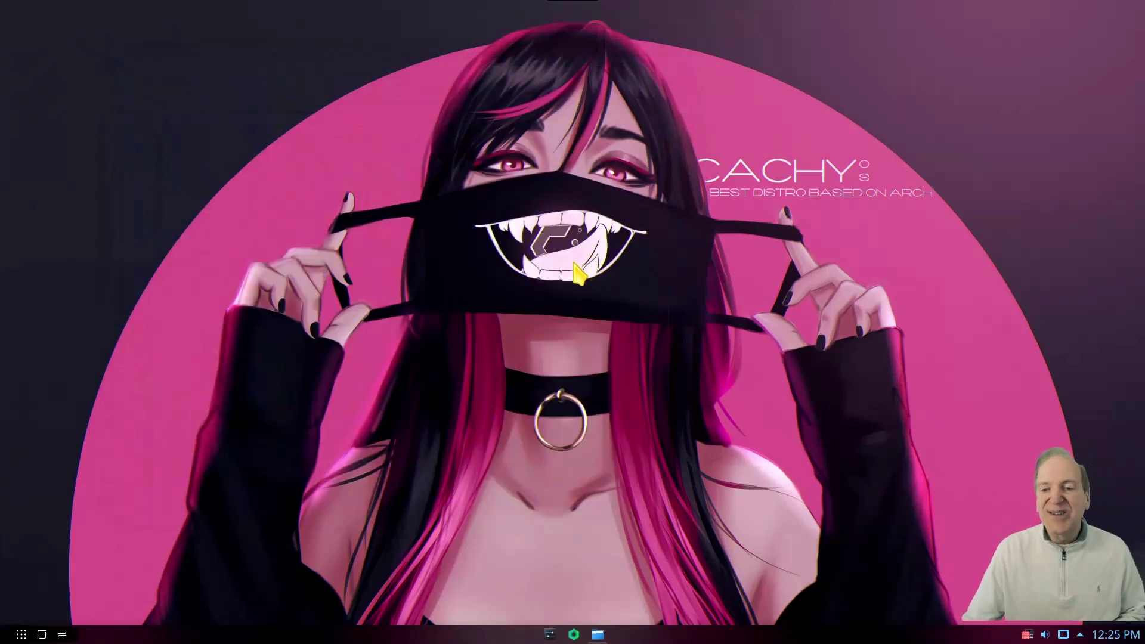